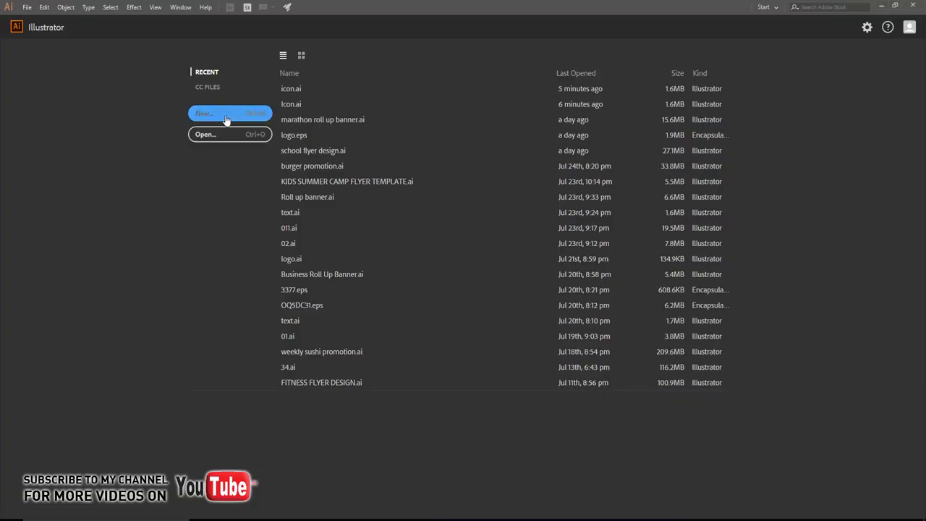
Create a new blank 21 × 30 cm CMYK document from the custom preset
{"action": "left_click", "coordinate": [225, 116]}
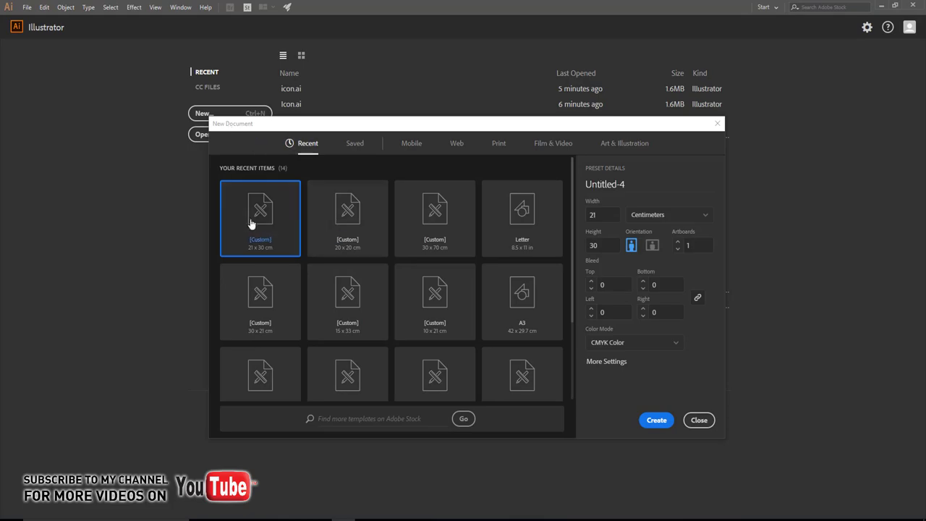
{"action": "left_click", "coordinate": [663, 420]}
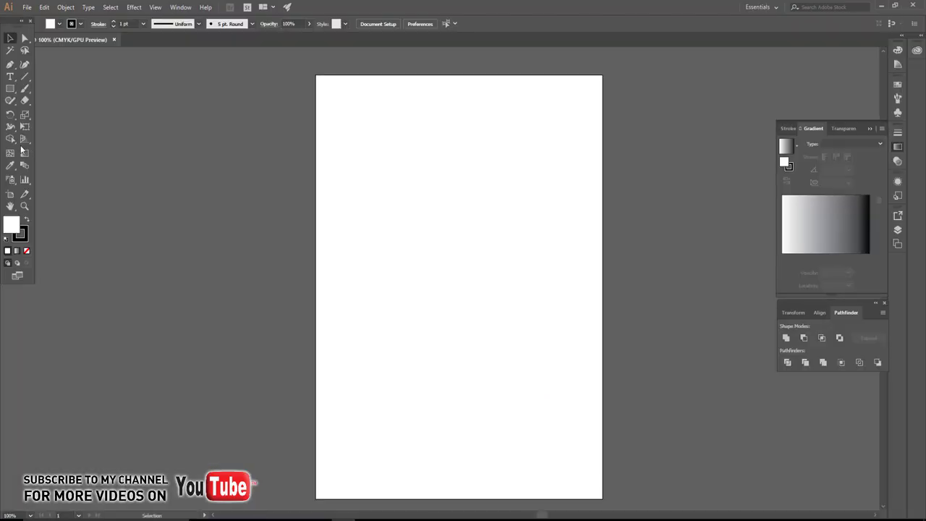
Pen-draw a closed shape with a crest-and-dip wavy top, cornered at the page bottom
{"action": "left_click", "coordinate": [316, 259]}
{"action": "left_click_drag", "start_coordinate": [369, 225], "coordinate": [398, 227]}
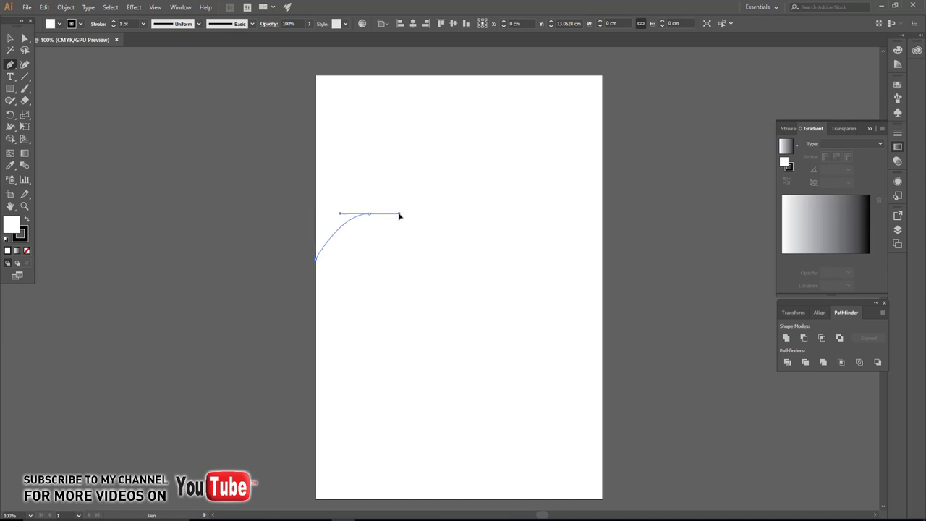
{"action": "left_click_drag", "start_coordinate": [398, 227], "coordinate": [419, 214]}
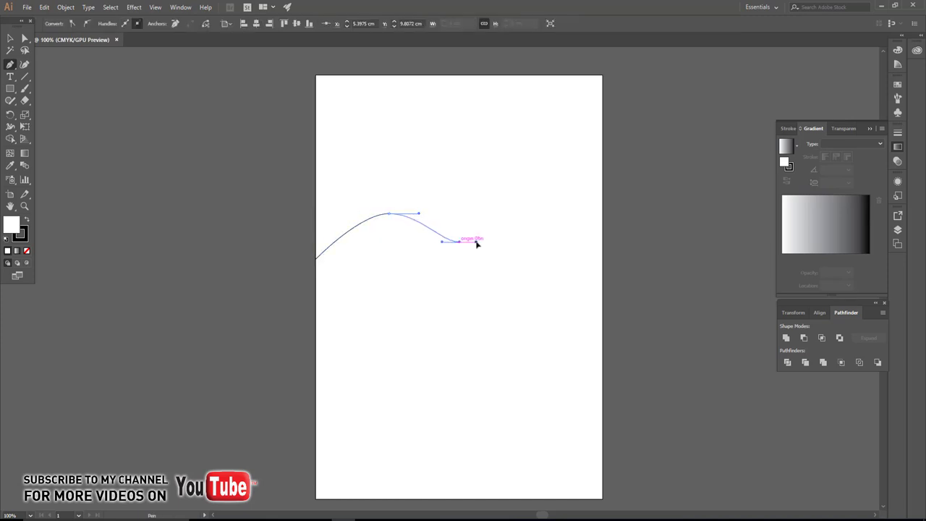
{"action": "left_click_drag", "start_coordinate": [476, 243], "coordinate": [479, 243]}
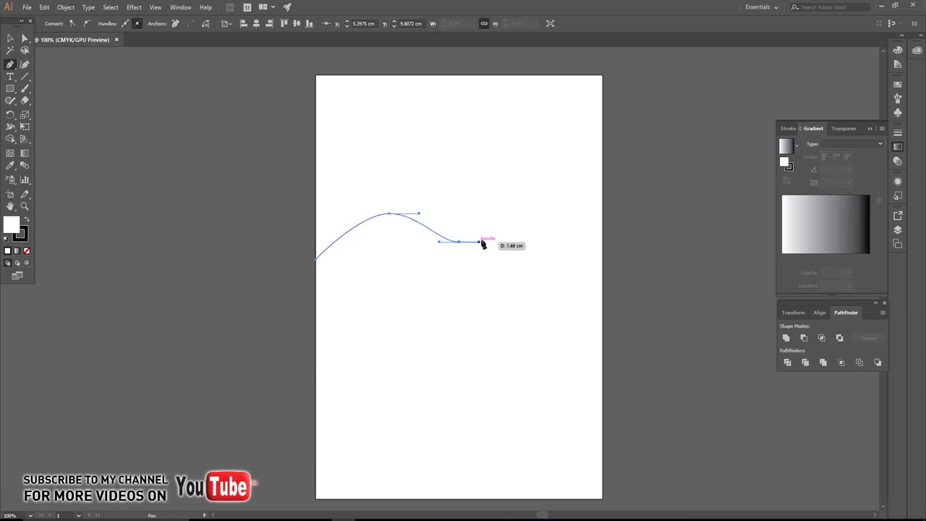
{"action": "left_click_drag", "start_coordinate": [603, 200], "coordinate": [699, 206]}
{"action": "left_click", "coordinate": [602, 200]}
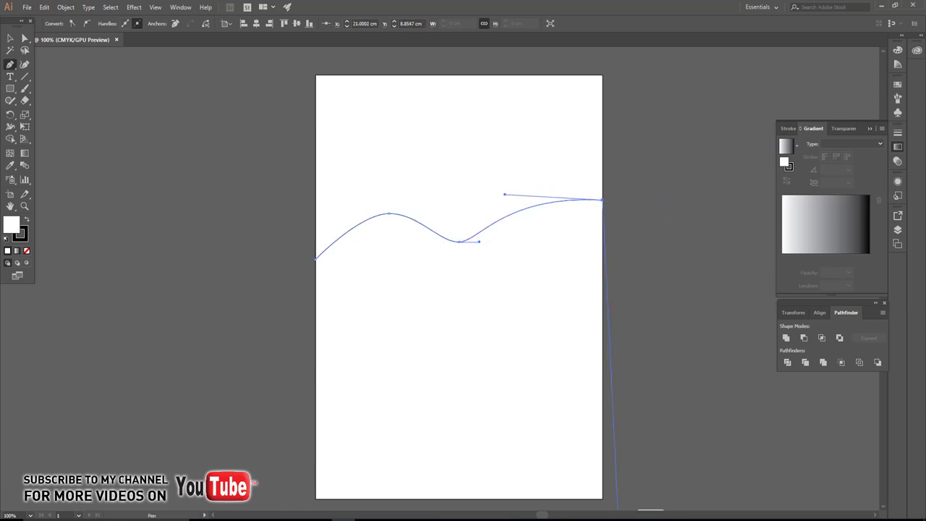
{"action": "left_click", "coordinate": [602, 497]}
{"action": "left_click", "coordinate": [315, 498]}
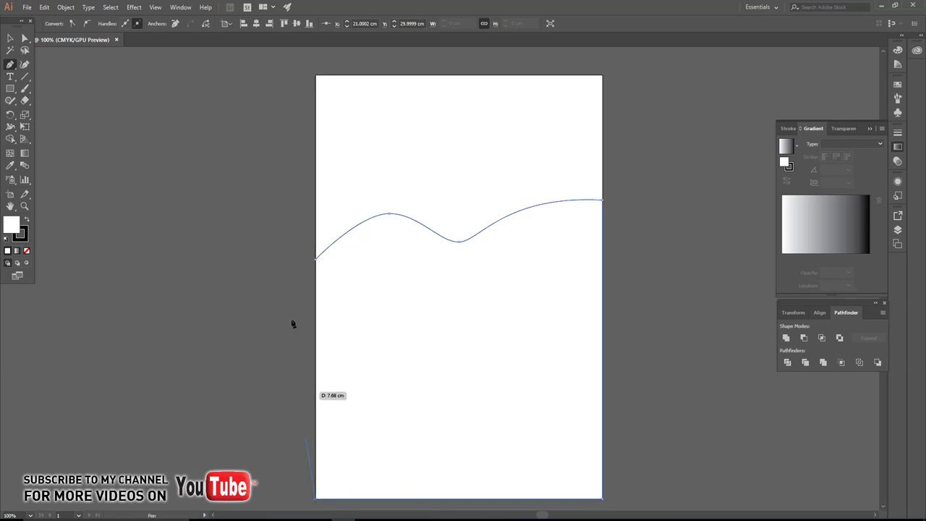
{"action": "left_click", "coordinate": [316, 258]}
Move the wave's crest, dip and end anchors and lengthen their handles into a smooth S-curve
{"action": "left_click", "coordinate": [23, 39]}
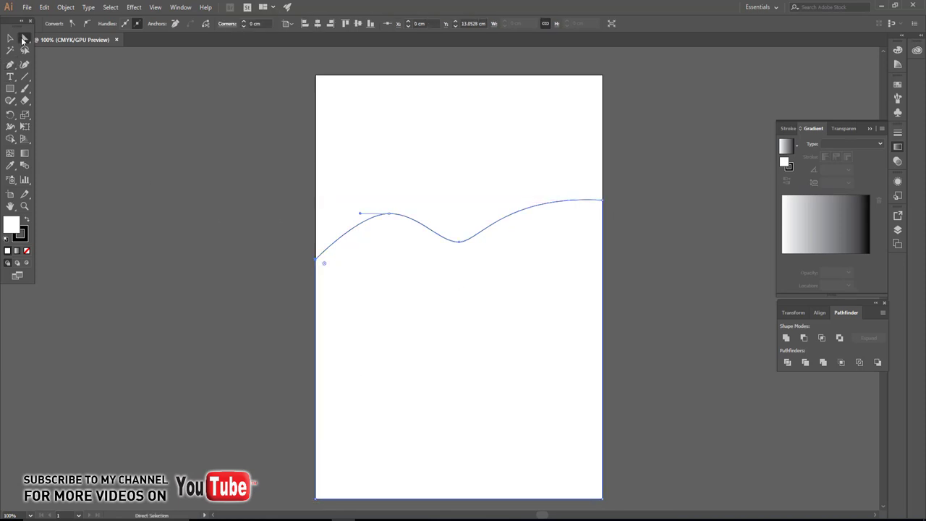
{"action": "left_click_drag", "start_coordinate": [456, 242], "coordinate": [548, 234]}
{"action": "left_click_drag", "start_coordinate": [473, 248], "coordinate": [428, 259]}
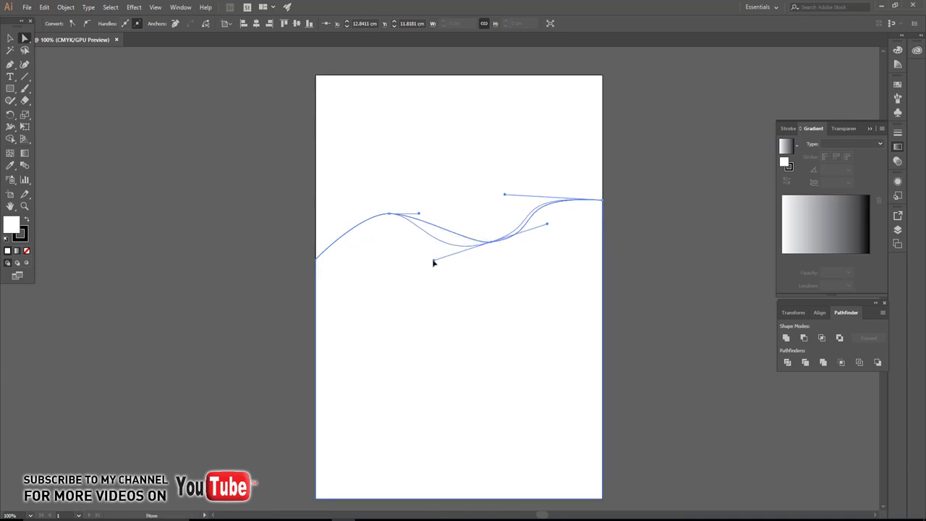
{"action": "left_click_drag", "start_coordinate": [505, 195], "coordinate": [538, 181]}
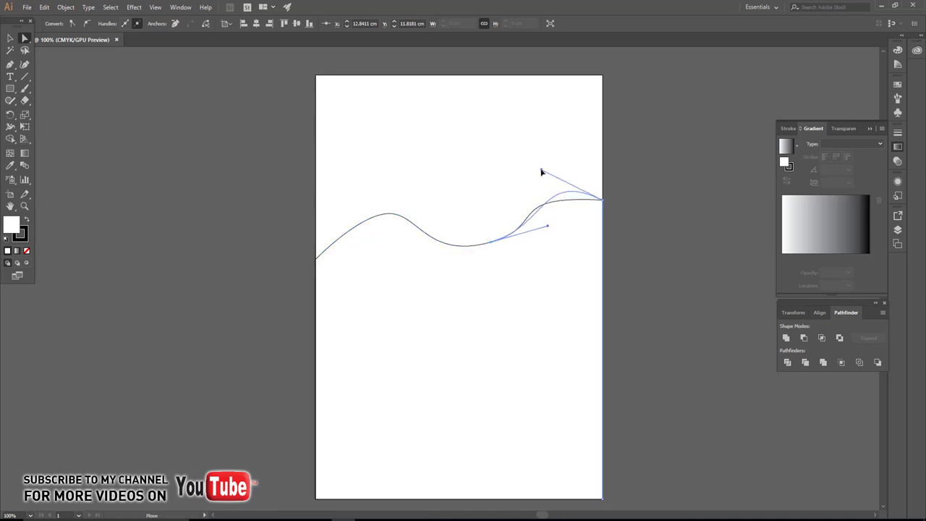
{"action": "left_click_drag", "start_coordinate": [547, 226], "coordinate": [523, 242]}
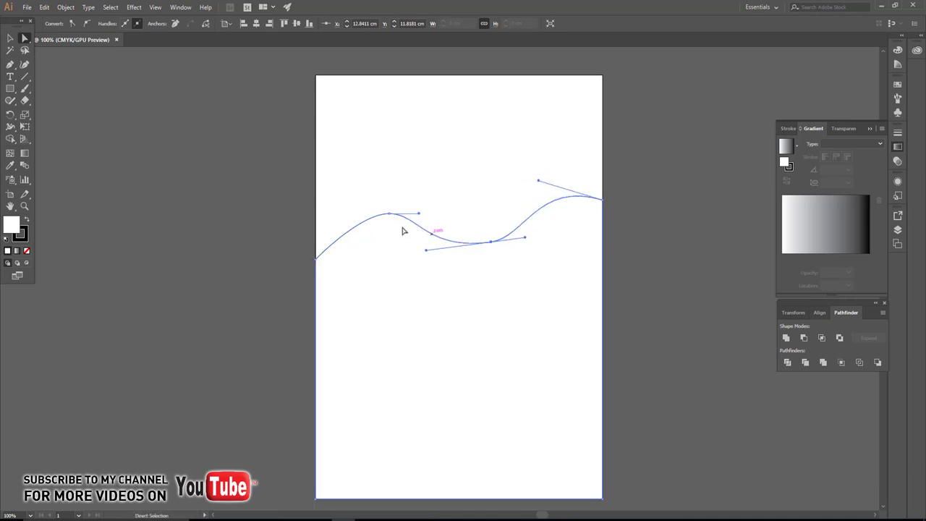
{"action": "left_click_drag", "start_coordinate": [391, 214], "coordinate": [376, 215]}
{"action": "left_click_drag", "start_coordinate": [317, 257], "coordinate": [316, 276]}
{"action": "mouse_move", "coordinate": [347, 217]}
{"action": "left_mouse_down"}
{"action": "mouse_move", "coordinate": [323, 218]}
{"action": "mouse_move", "coordinate": [428, 215]}
{"action": "left_mouse_up"}
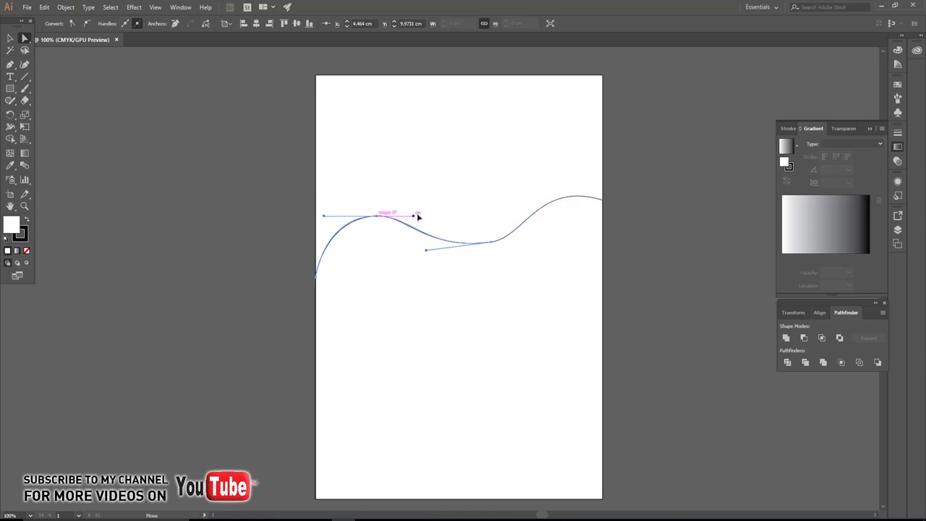
{"action": "left_click", "coordinate": [490, 242]}
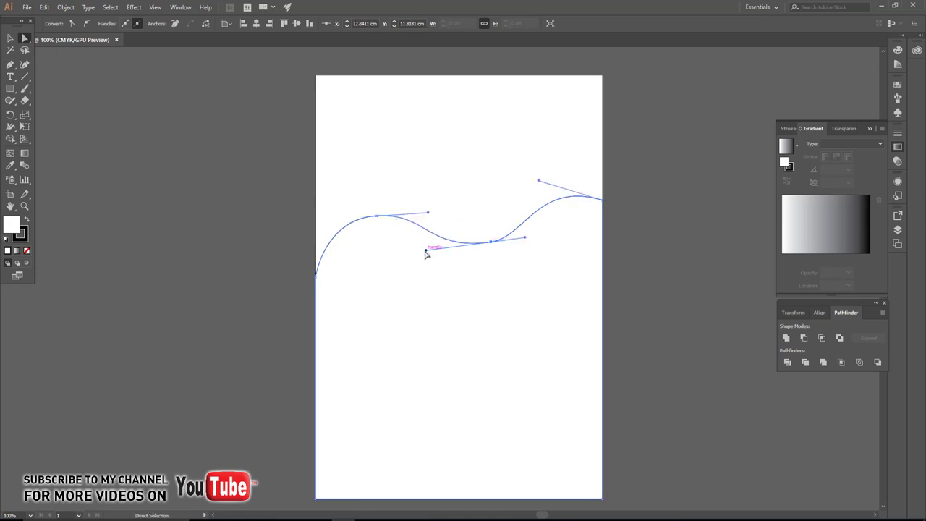
{"action": "left_click_drag", "start_coordinate": [424, 251], "coordinate": [446, 254]}
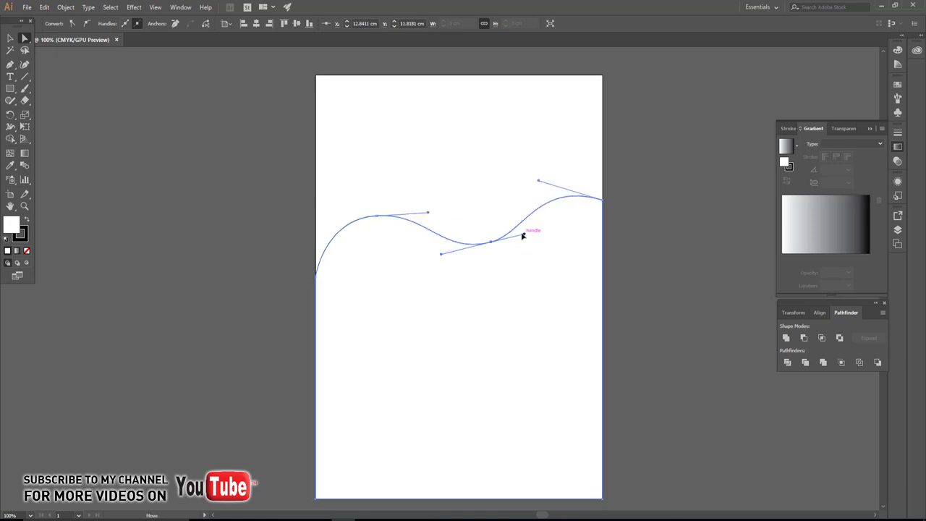
{"action": "left_click_drag", "start_coordinate": [538, 180], "coordinate": [554, 178]}
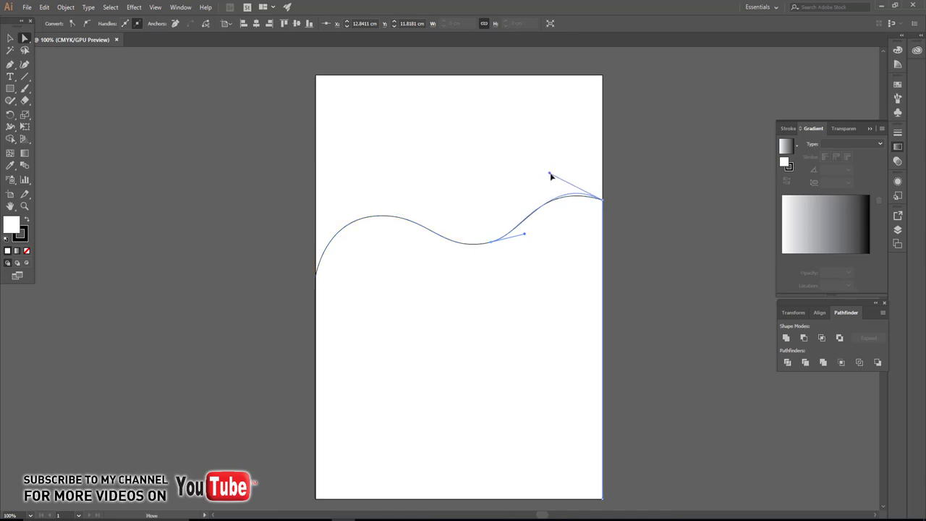
Select the wave shape and apply a default gradient fill
{"action": "key", "text": "v"}
{"action": "left_click", "coordinate": [270, 196]}
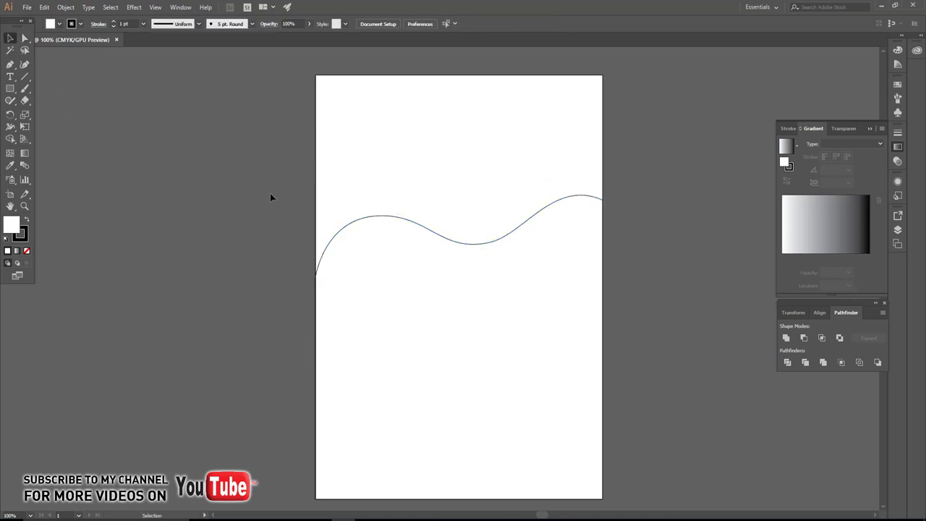
{"action": "left_click", "coordinate": [428, 316]}
{"action": "left_click", "coordinate": [65, 23]}
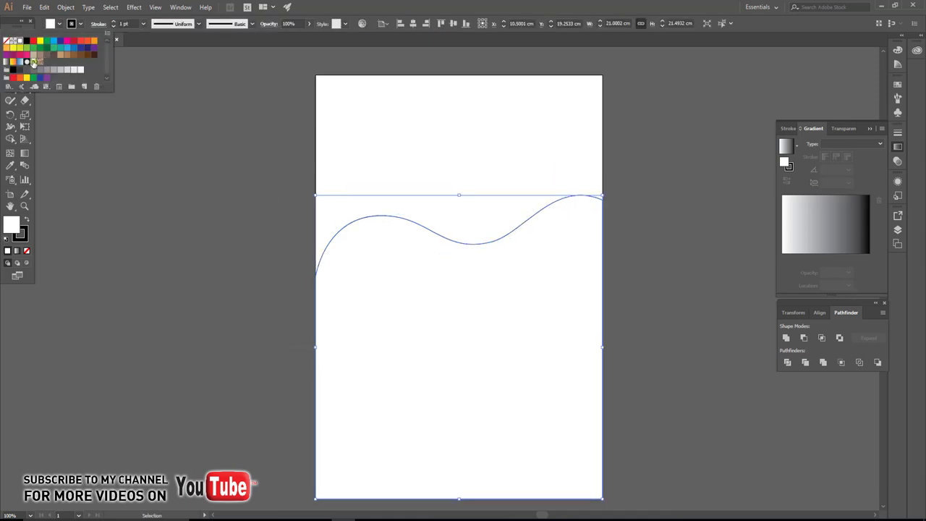
{"action": "left_click", "coordinate": [20, 62]}
Set the gradient's left stop to C59 M1 Y43
{"action": "double_click", "coordinate": [783, 259]}
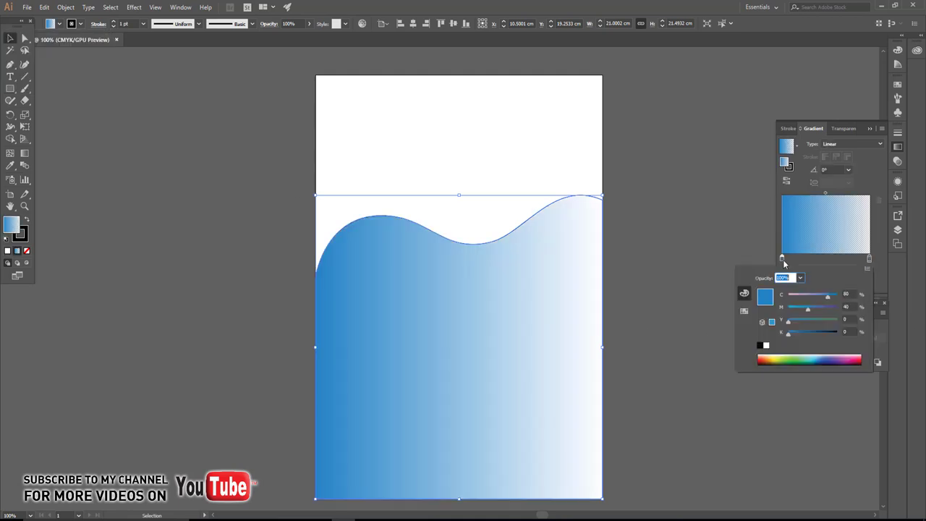
{"action": "left_click", "coordinate": [848, 293]}
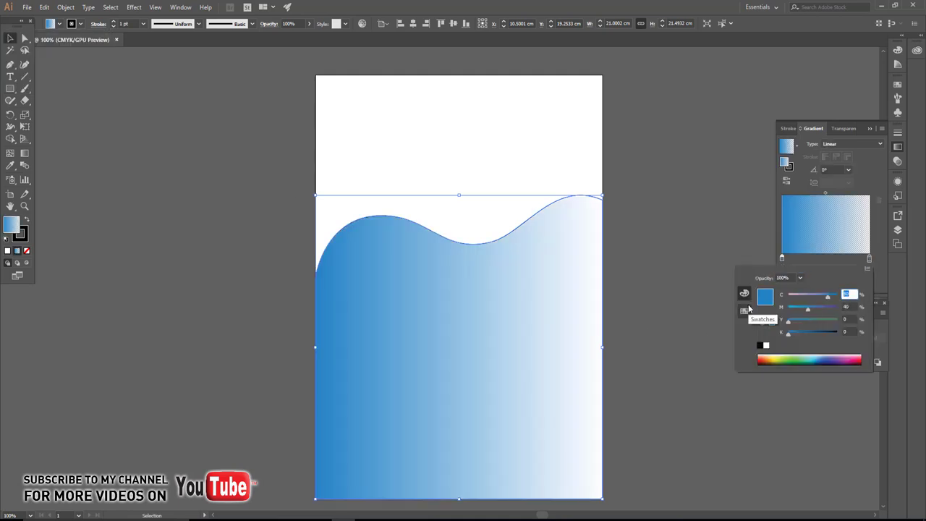
{"action": "type", "text": "59"}
{"action": "key", "text": "Tab"}
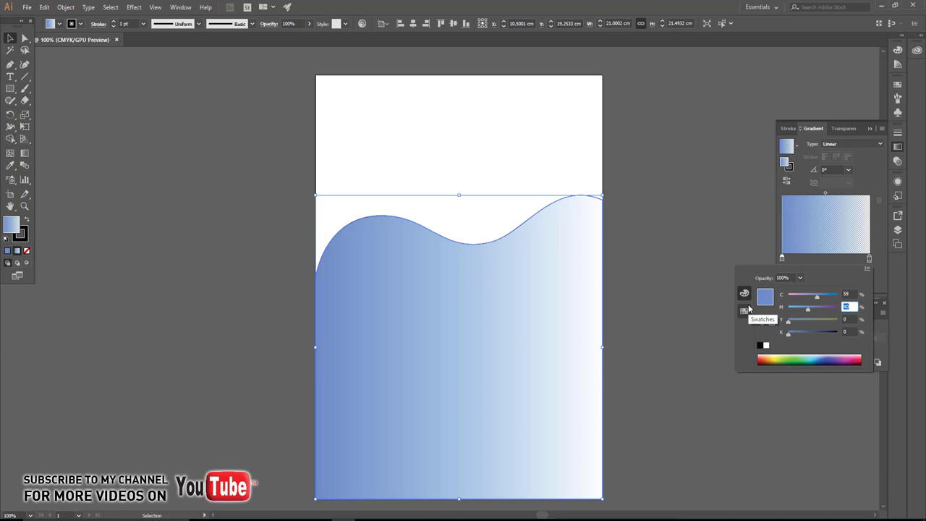
{"action": "key", "text": "Tab"}
{"action": "type", "text": "43"}
{"action": "key", "text": "Tab"}
{"action": "key", "text": "Tab"}
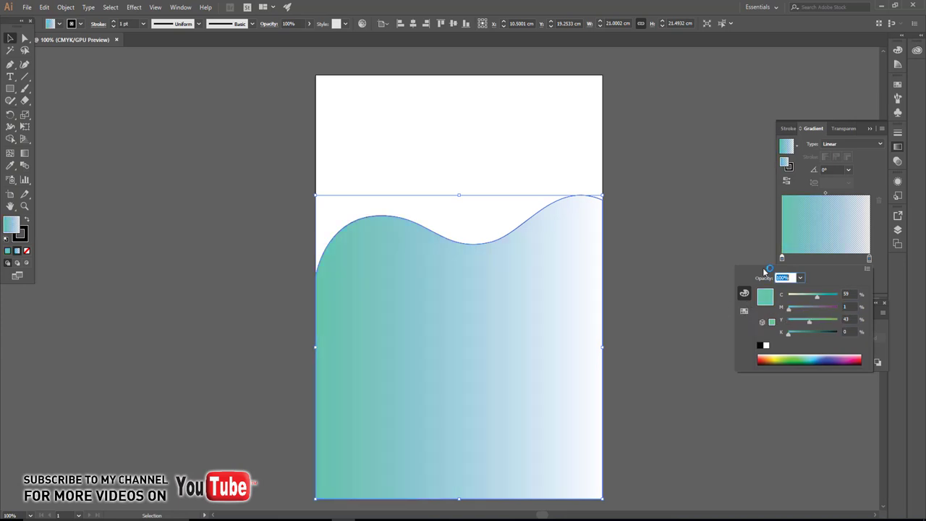
{"action": "left_click", "coordinate": [868, 260]}
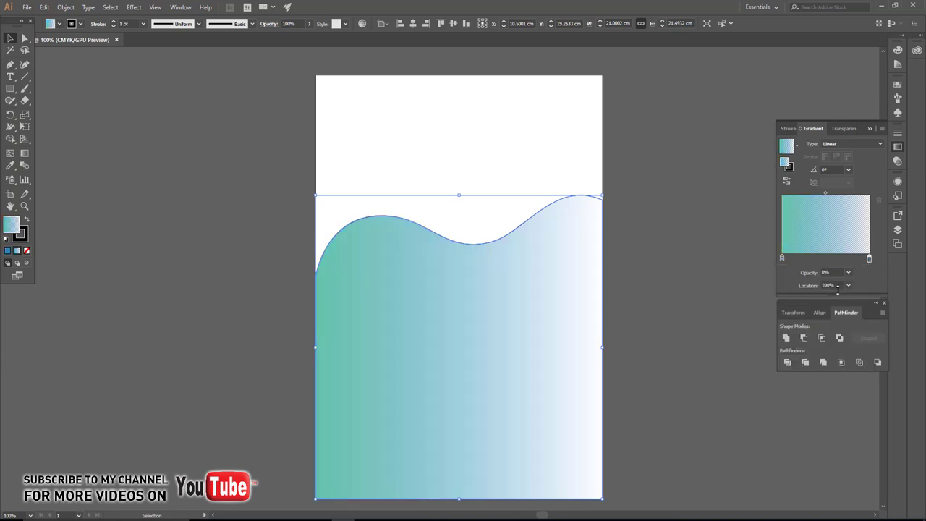
Set the gradient's right stop to C89 M44 Y37
{"action": "double_click", "coordinate": [869, 260]}
{"action": "type", "text": "80"}
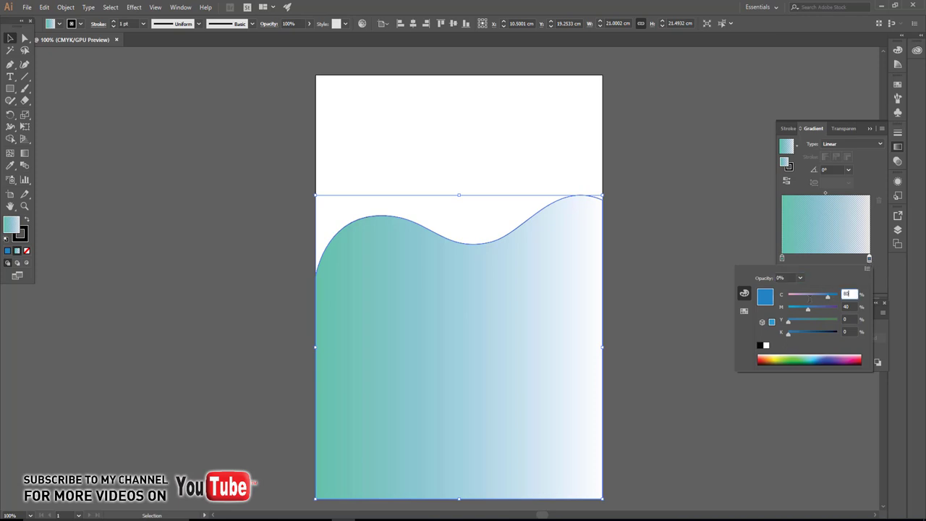
{"action": "type", "text": "89"}
{"action": "key", "text": "Tab"}
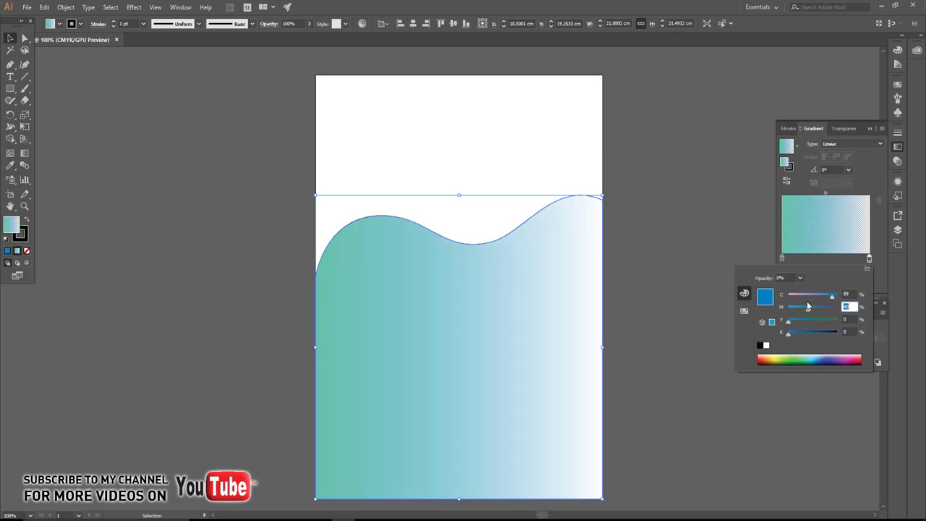
{"action": "type", "text": "44"}
{"action": "key", "text": "Tab"}
{"action": "type", "text": "7"}
{"action": "key", "text": "Tab"}
{"action": "type", "text": "9"}
{"action": "key", "text": "Tab"}
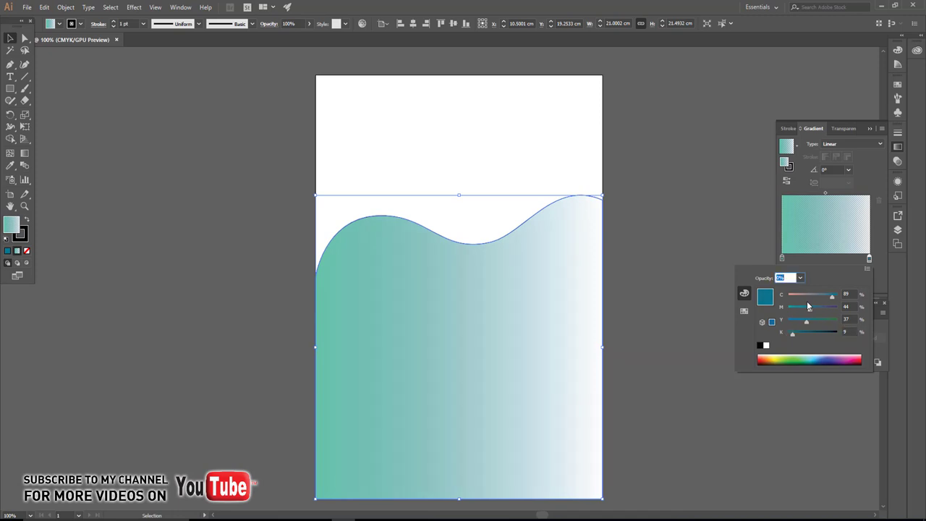
{"action": "key", "text": "Return"}
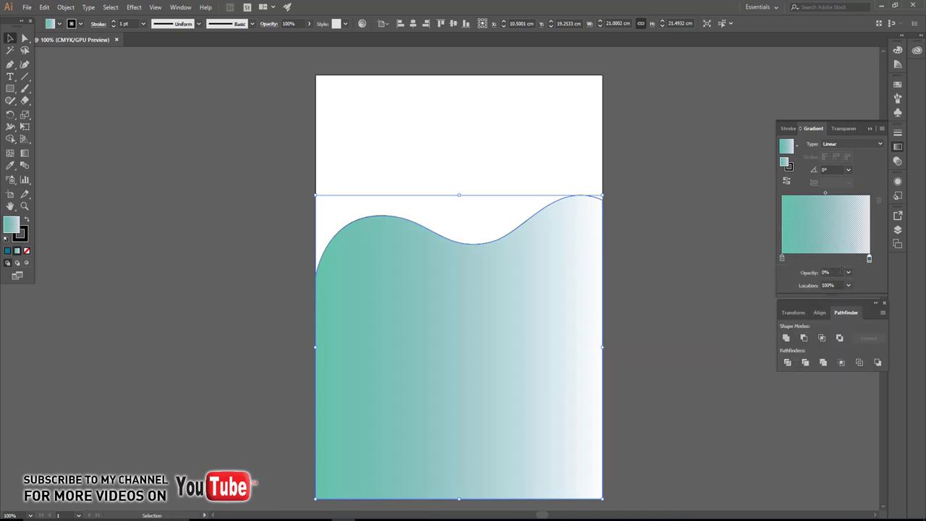
Make the end stop fully opaque, set the angle to 90° and reverse the gradient
{"action": "left_click", "coordinate": [847, 272]}
{"action": "left_click", "coordinate": [861, 391]}
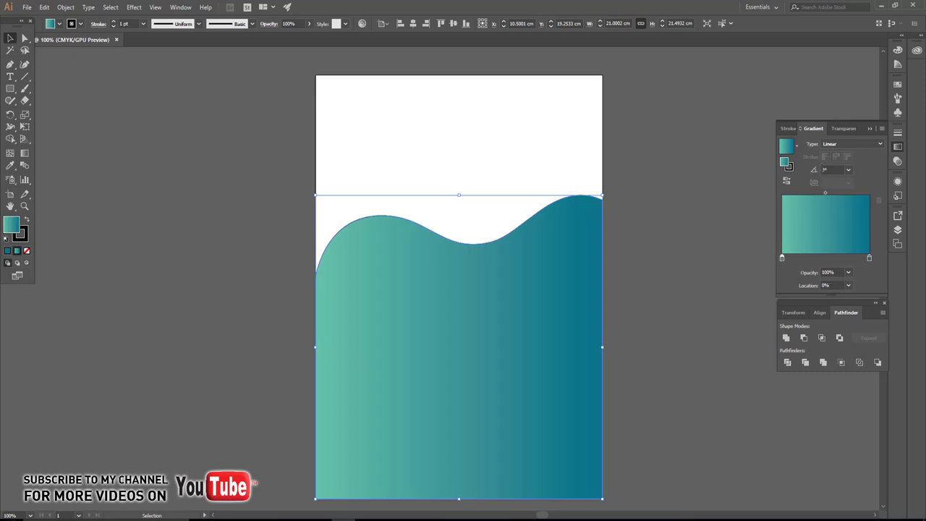
{"action": "left_click", "coordinate": [828, 169]}
{"action": "type", "text": "90"}
{"action": "key", "text": "Return"}
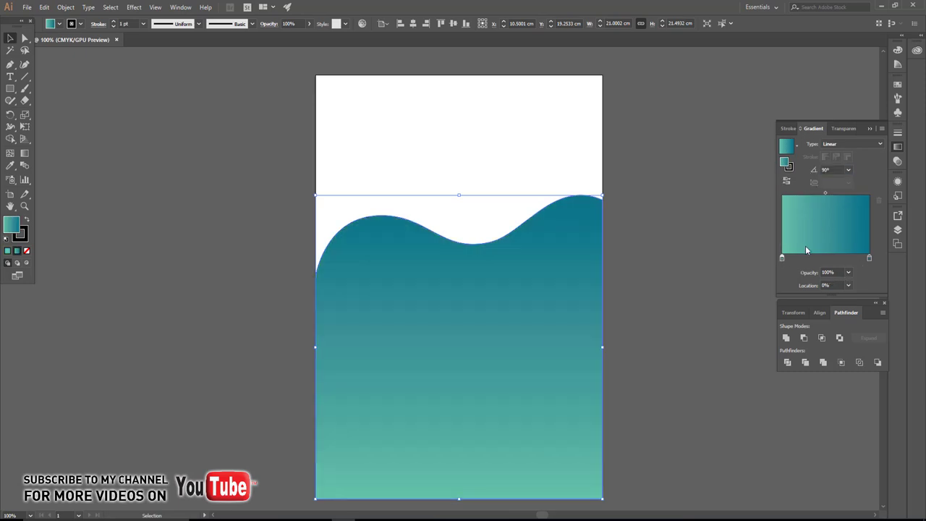
{"action": "left_click", "coordinate": [787, 181]}
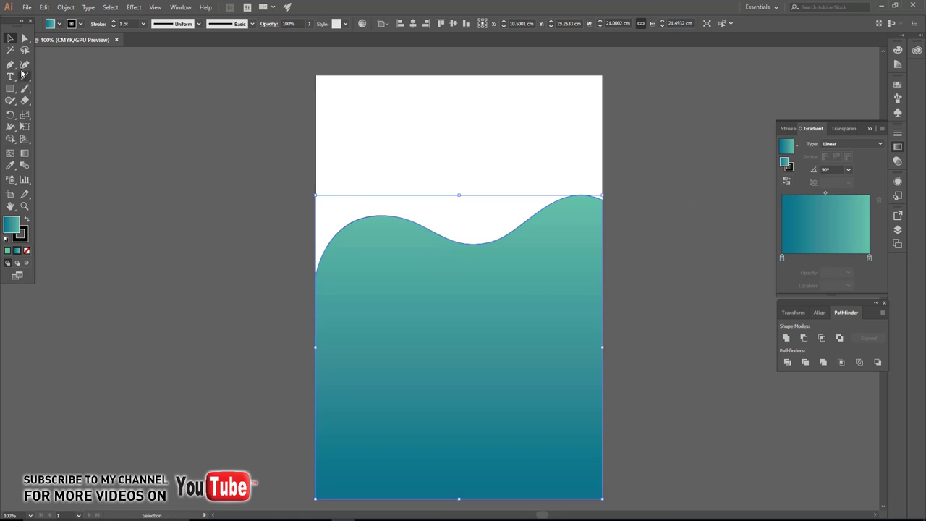
Stretch the gradient over the full height of the wave with the Gradient tool
{"action": "left_click", "coordinate": [25, 154]}
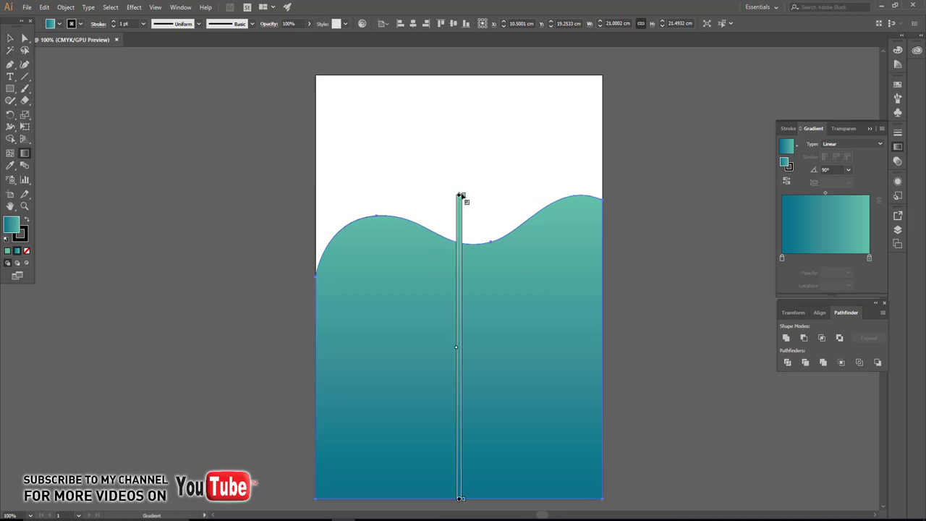
{"action": "mouse_move", "coordinate": [459, 167]}
{"action": "left_mouse_down"}
{"action": "mouse_move", "coordinate": [459, 508]}
{"action": "mouse_move", "coordinate": [463, 490]}
{"action": "left_mouse_up"}
{"action": "key", "text": "v"}
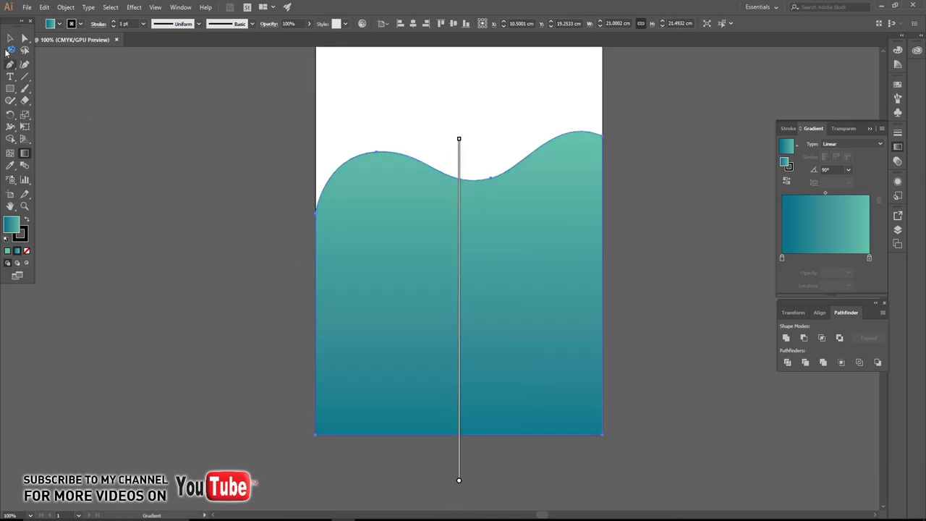
{"action": "left_click_drag", "start_coordinate": [425, 209], "coordinate": [389, 256]}
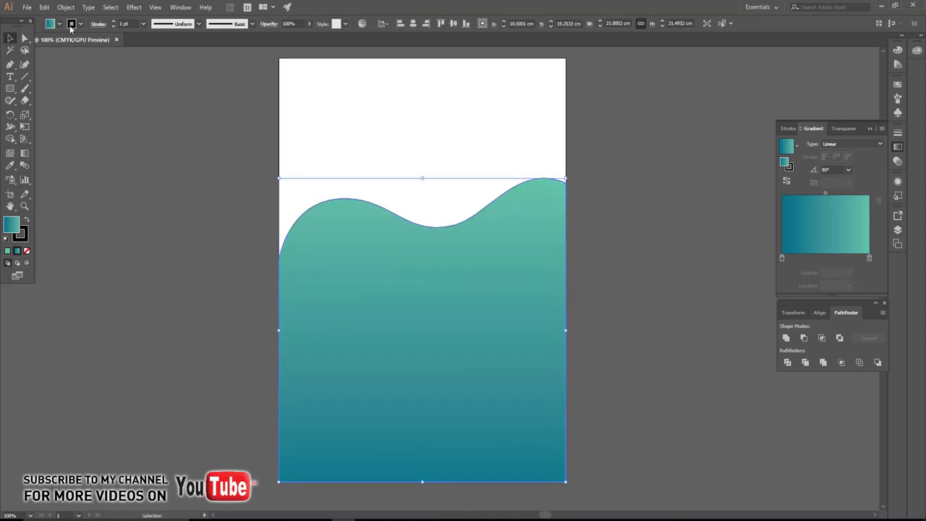
Remove the wave's stroke and deselect it
{"action": "left_click", "coordinate": [71, 24]}
{"action": "left_click", "coordinate": [8, 43]}
{"action": "left_click", "coordinate": [128, 181]}
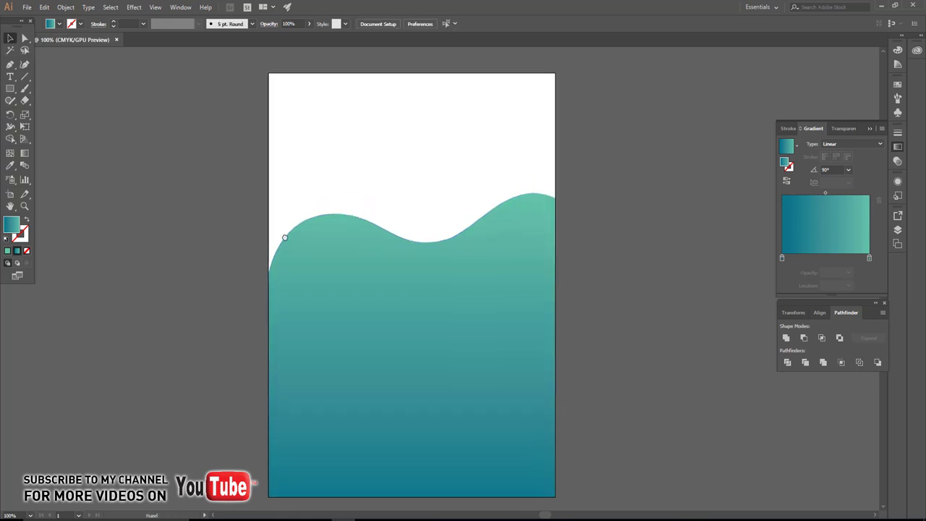
Attempt to place an image via File > Place and dismiss the warning
{"action": "left_click", "coordinate": [27, 7]}
{"action": "left_click", "coordinate": [44, 168]}
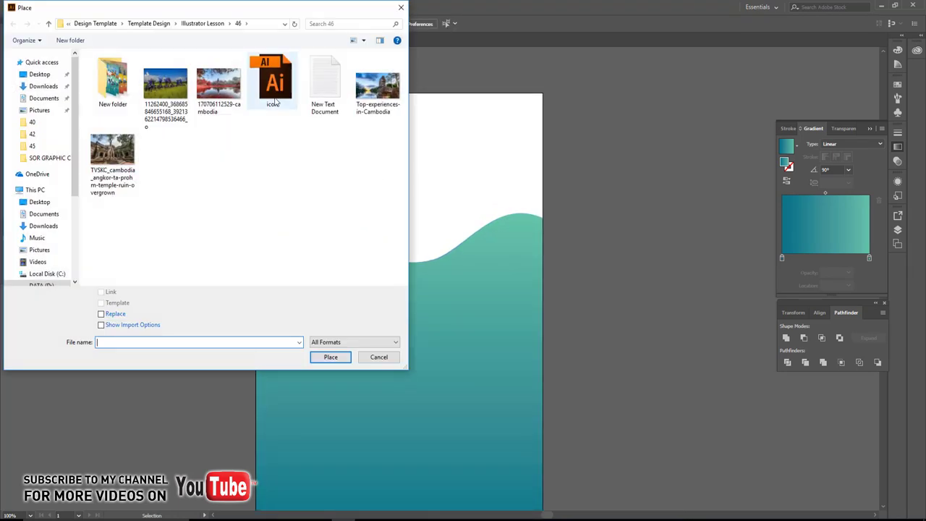
{"action": "double_click", "coordinate": [225, 81]}
{"action": "left_click", "coordinate": [320, 186]}
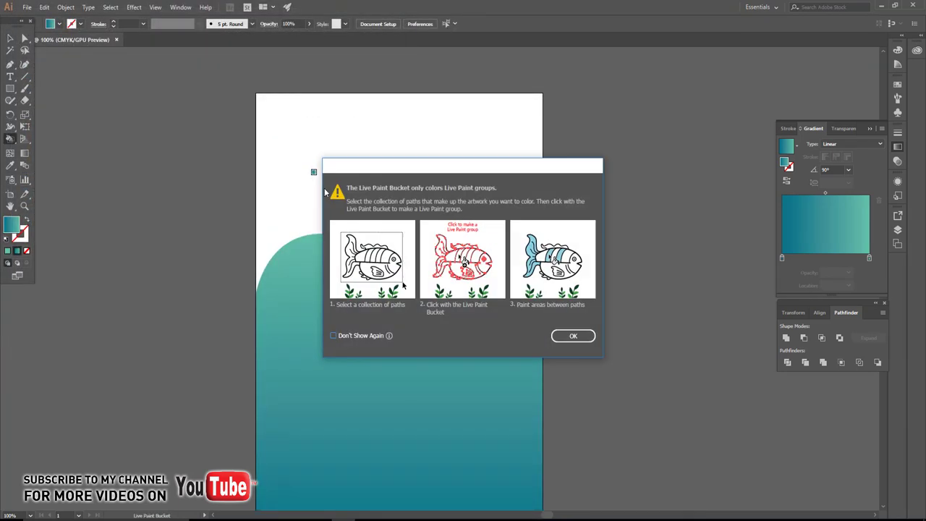
{"action": "key", "text": "Return"}
Place the red-foliage Cambodia temple photo onto the artboard
{"action": "left_click", "coordinate": [9, 40]}
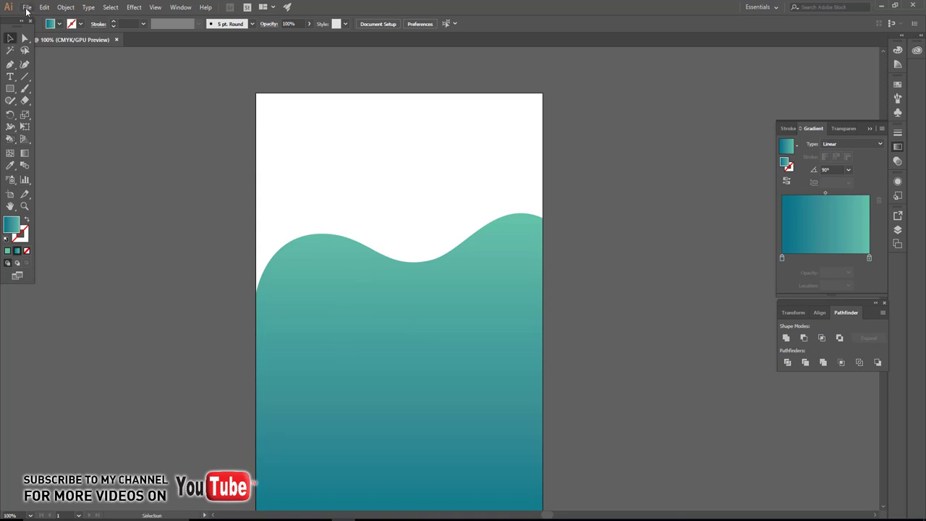
{"action": "left_click", "coordinate": [26, 7]}
{"action": "left_click", "coordinate": [43, 167]}
{"action": "double_click", "coordinate": [218, 87]}
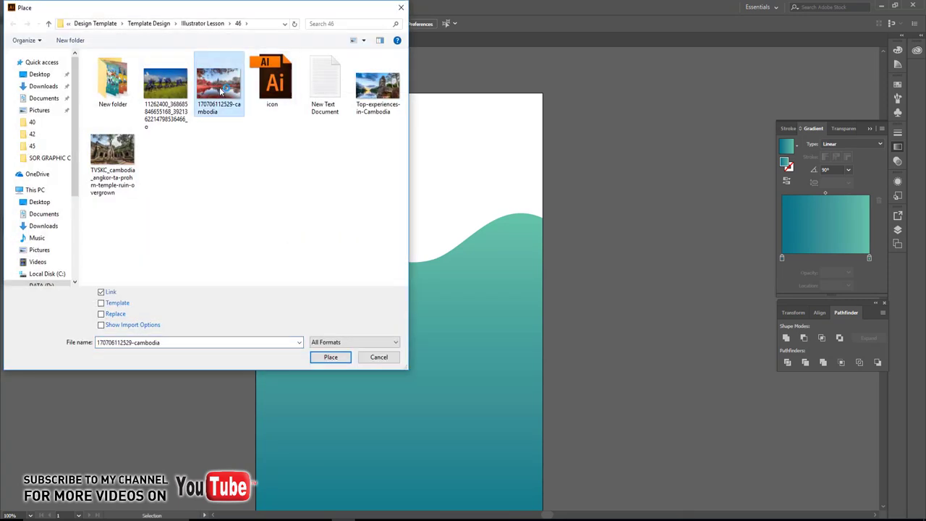
{"action": "left_click", "coordinate": [362, 133]}
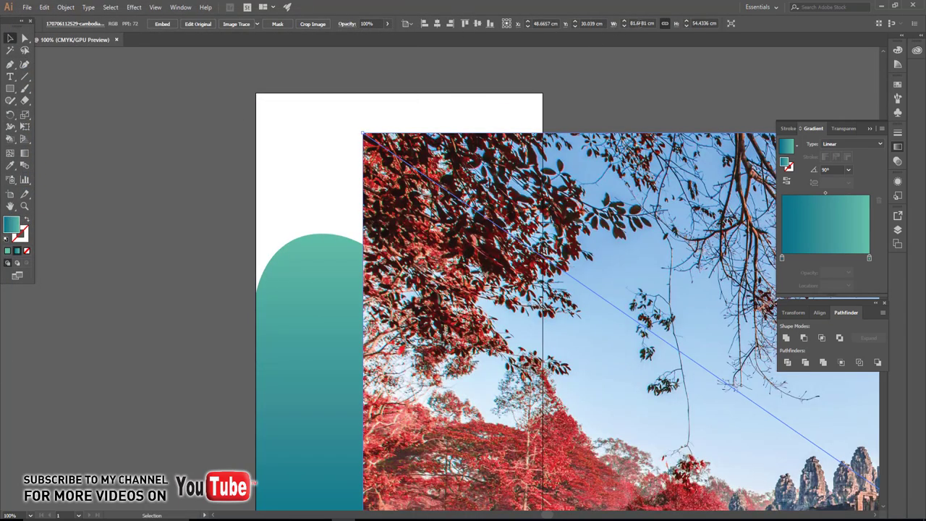
Resize the photo to 21 cm wide and align it to the artboard's left and top
{"action": "left_click", "coordinate": [641, 23]}
{"action": "key", "text": "Return"}
{"action": "key", "text": "Return"}
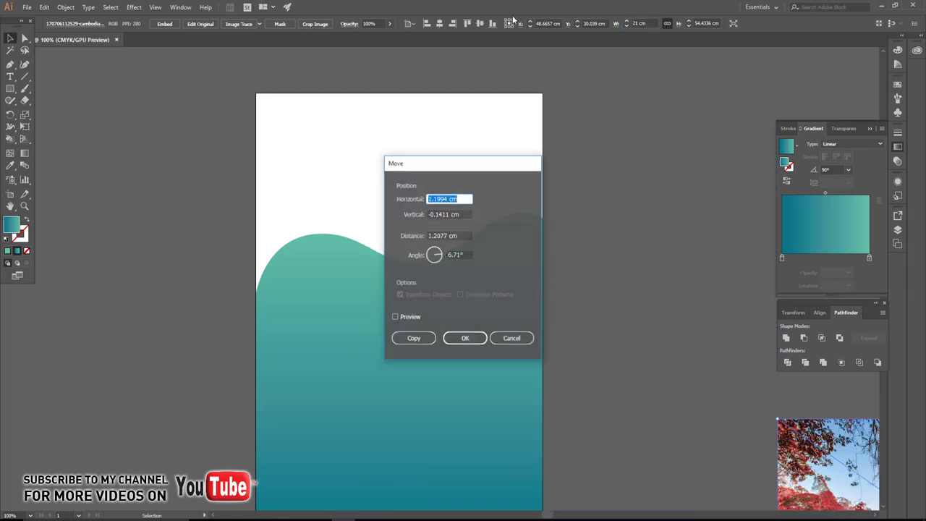
{"action": "key", "text": "Escape"}
{"action": "left_click", "coordinate": [426, 24]}
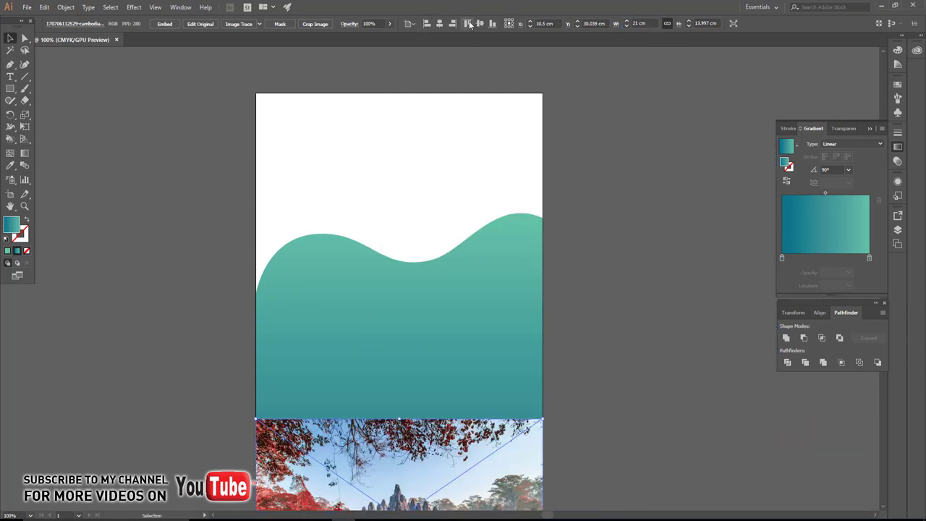
{"action": "left_click", "coordinate": [467, 23]}
Send the photo to the back, behind the teal wave
{"action": "right_click", "coordinate": [443, 217]}
{"action": "mouse_move", "coordinate": [470, 296]}
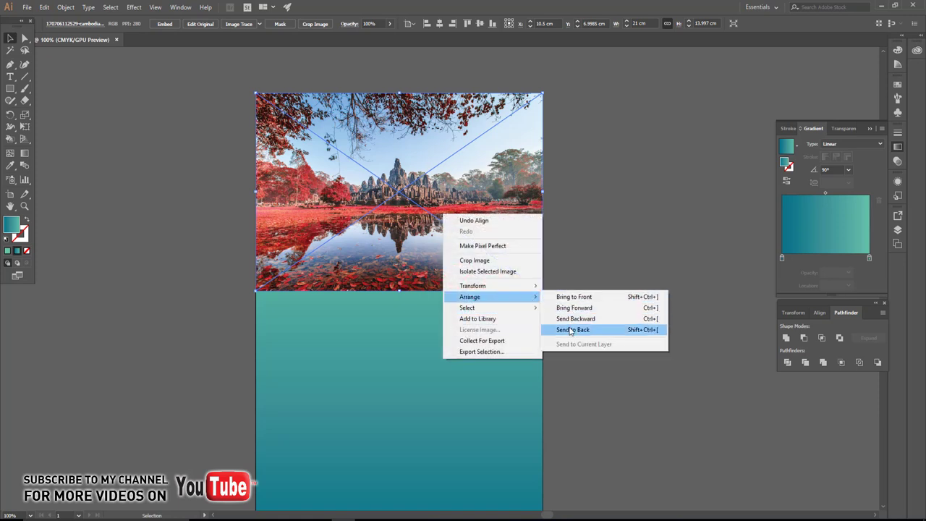
{"action": "left_click", "coordinate": [572, 329]}
{"action": "left_click_drag", "start_coordinate": [543, 279], "coordinate": [543, 277]}
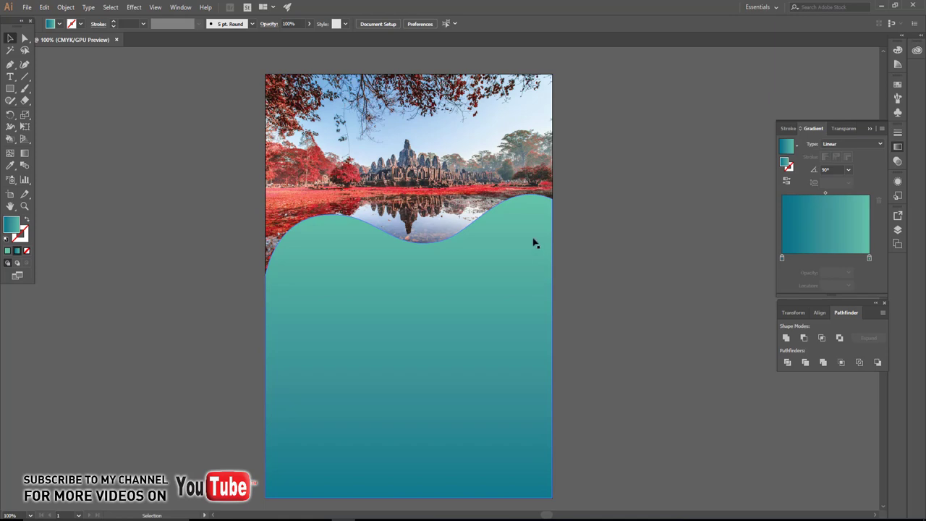
{"action": "key", "text": "ctrl+shift+a"}
Pen-draw a thin crescent along the wave's upper left curve from the page's left edge
{"action": "left_click", "coordinate": [10, 64]}
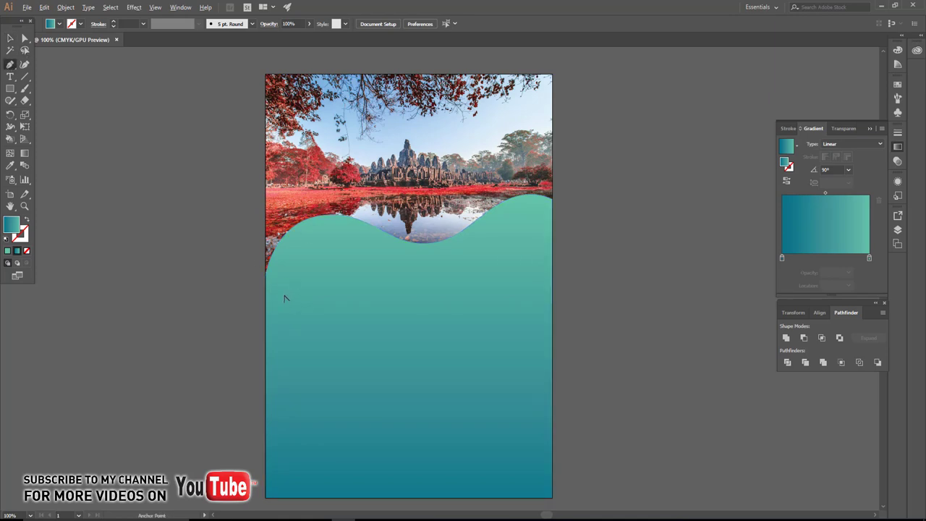
{"action": "scroll", "coordinate": [284, 298], "scroll_direction": "up", "scroll_amount": 2}
{"action": "left_click", "coordinate": [246, 266]}
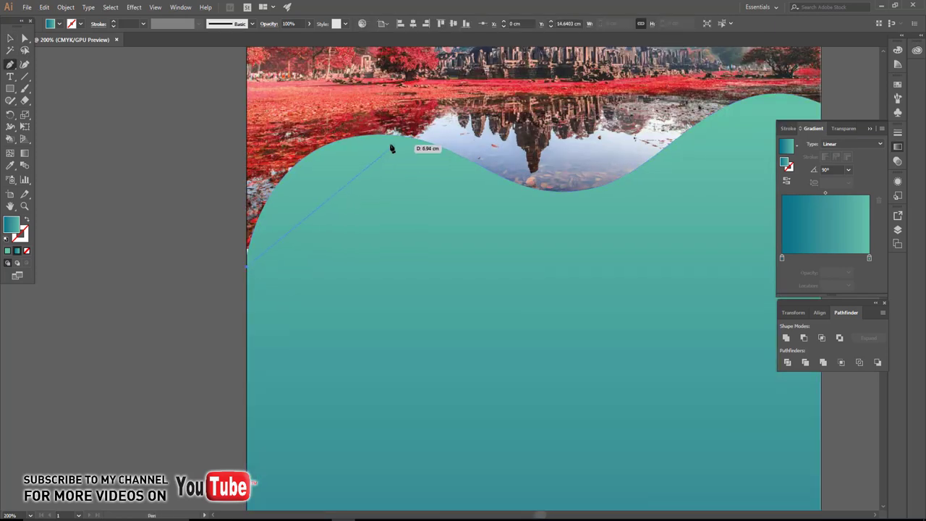
{"action": "left_click_drag", "start_coordinate": [389, 144], "coordinate": [511, 136]}
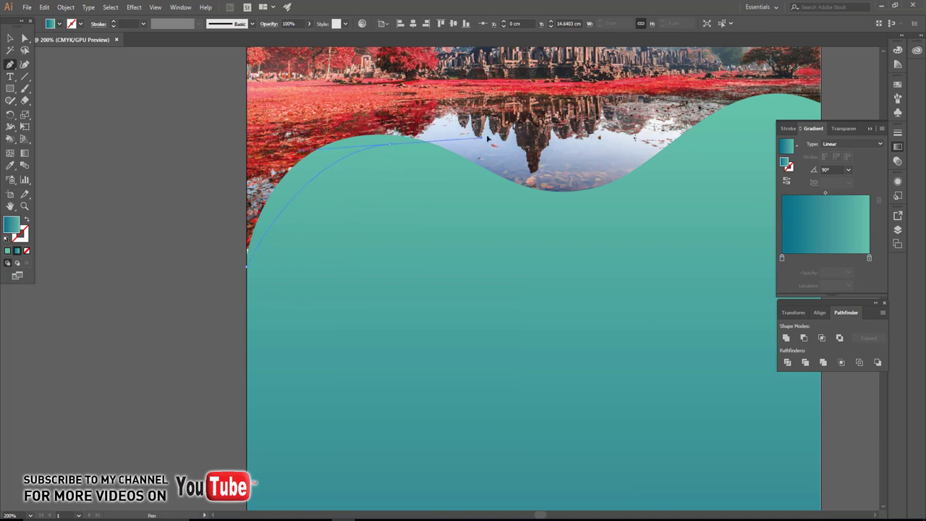
{"action": "left_click", "coordinate": [390, 144]}
{"action": "left_click", "coordinate": [246, 309]}
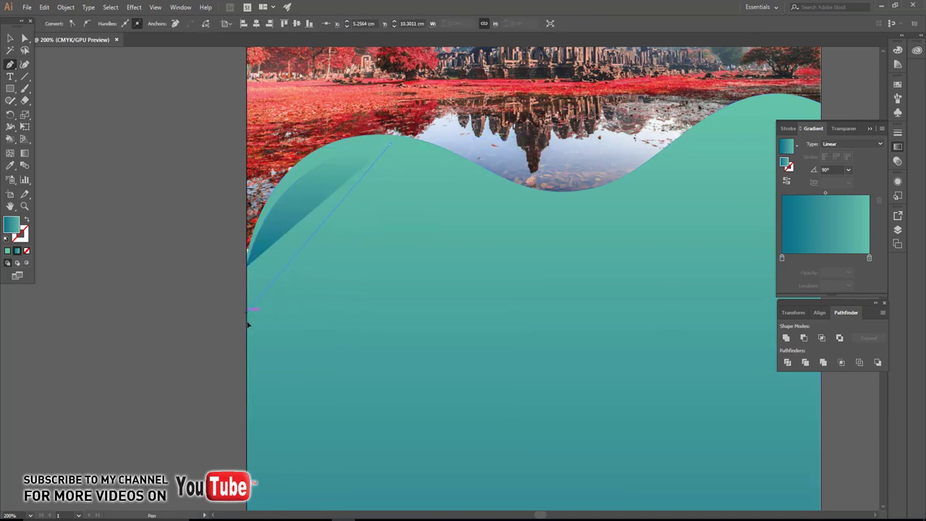
{"action": "left_click_drag", "start_coordinate": [220, 461], "coordinate": [247, 272]}
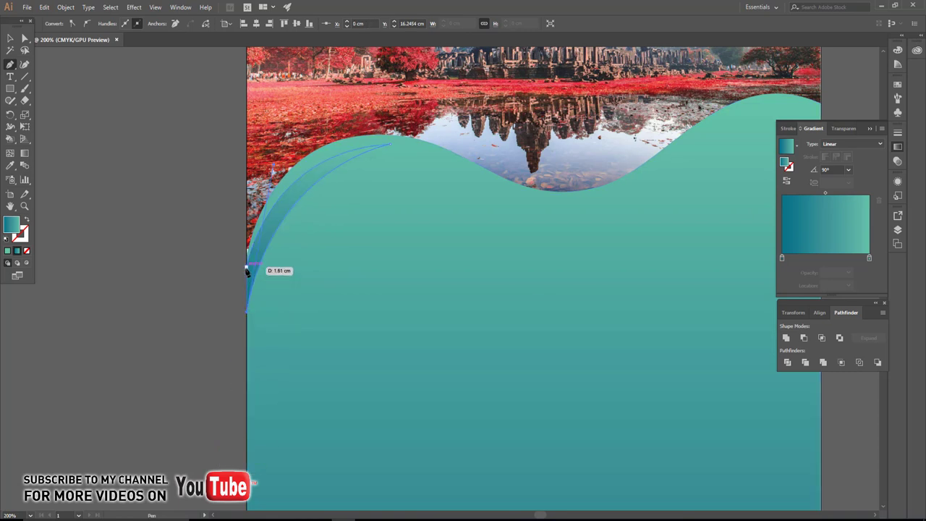
{"action": "left_click", "coordinate": [7, 38]}
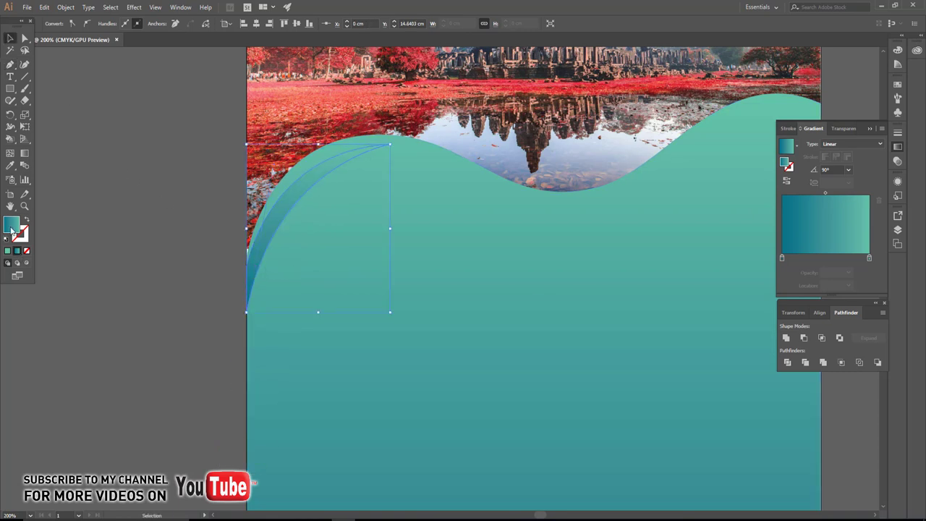
Fill the crescent with yellow from the Color Picker
{"action": "double_click", "coordinate": [11, 230]}
{"action": "left_click_drag", "start_coordinate": [475, 291], "coordinate": [471, 309]}
{"action": "left_click", "coordinate": [440, 250]}
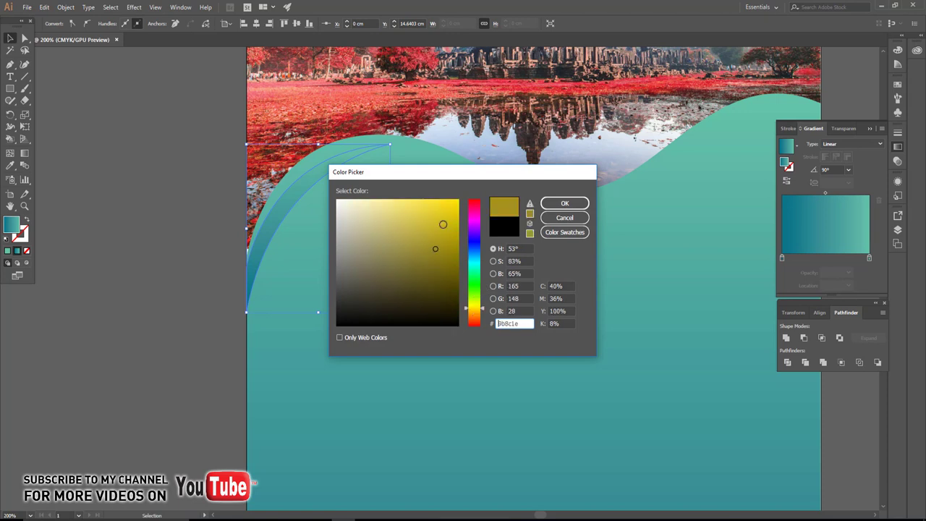
{"action": "left_click_drag", "start_coordinate": [440, 250], "coordinate": [440, 207]}
{"action": "left_click", "coordinate": [564, 203]}
{"action": "left_click", "coordinate": [203, 188]}
Pen-draw a wide closed yellow band from the wave's left edge toward the right edge
{"action": "scroll", "coordinate": [320, 262], "scroll_direction": "right", "scroll_amount": 3}
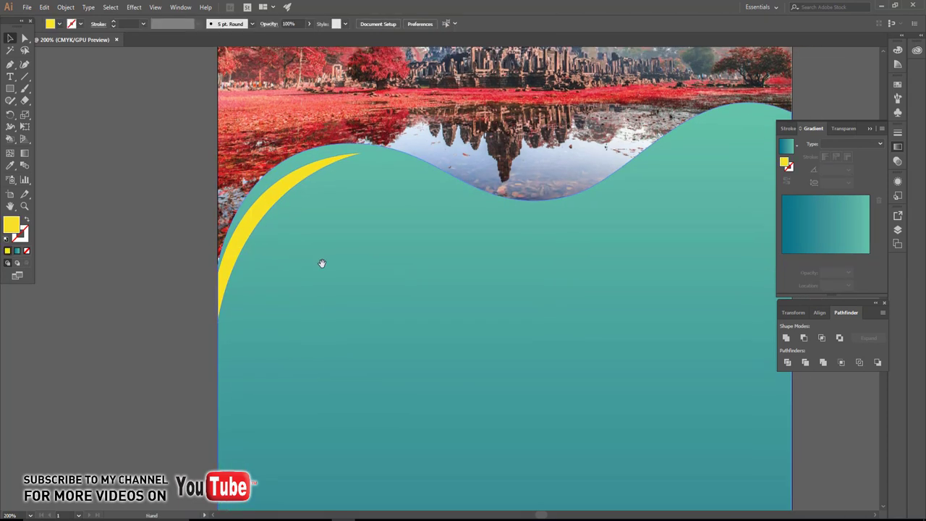
{"action": "key", "text": "p"}
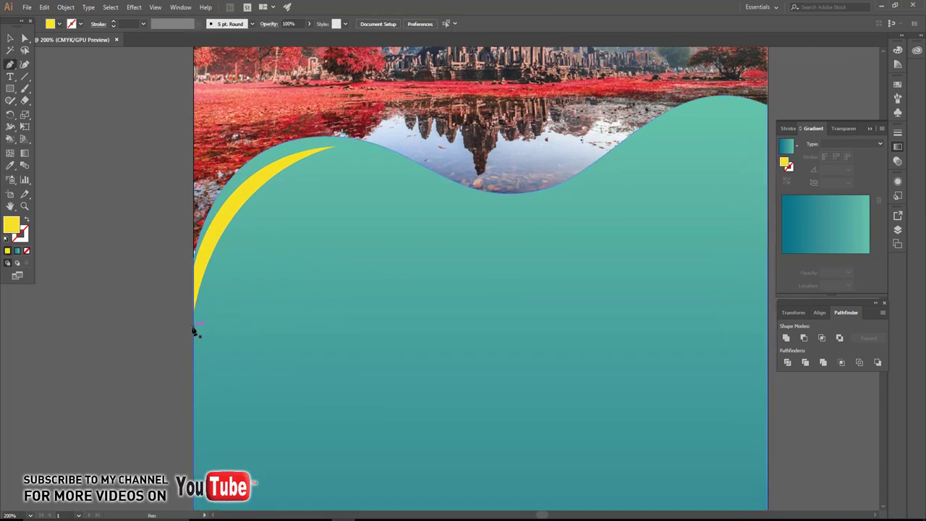
{"action": "left_click", "coordinate": [194, 329]}
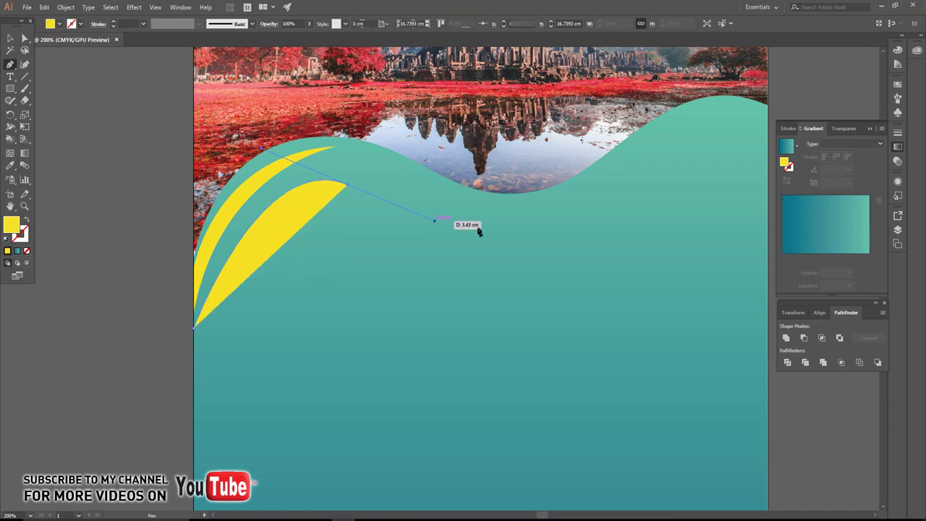
{"action": "left_click_drag", "start_coordinate": [610, 197], "coordinate": [632, 179]}
{"action": "mouse_move", "coordinate": [687, 134]}
{"action": "left_mouse_down"}
{"action": "mouse_move", "coordinate": [695, 128]}
{"action": "mouse_move", "coordinate": [522, 148]}
{"action": "left_mouse_up"}
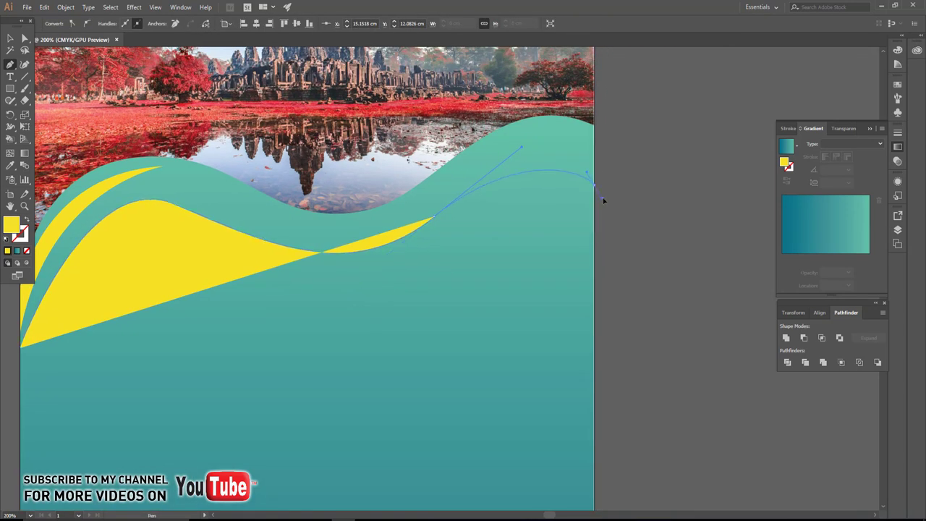
{"action": "left_click", "coordinate": [603, 197]}
Swap the band's yellow fill into a yellow stroke
{"action": "key", "text": "v"}
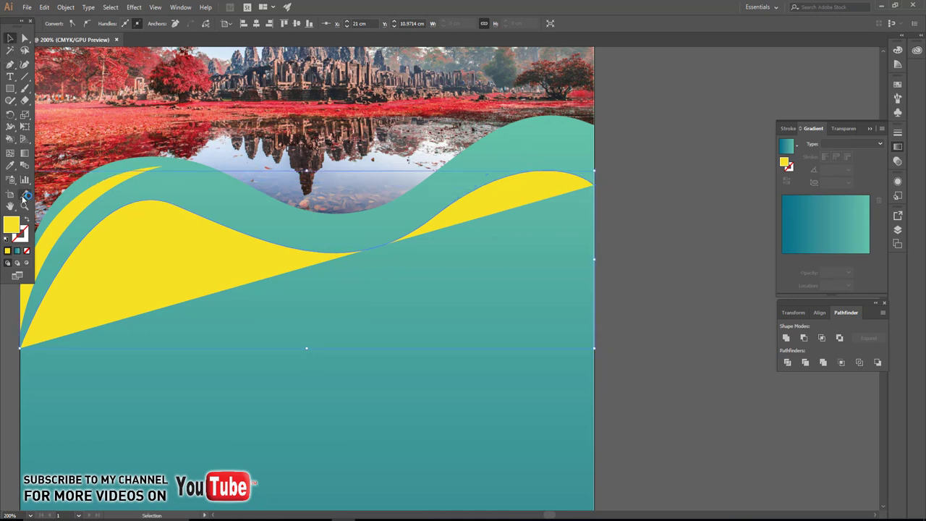
{"action": "left_click", "coordinate": [27, 218]}
{"action": "left_click", "coordinate": [599, 221]}
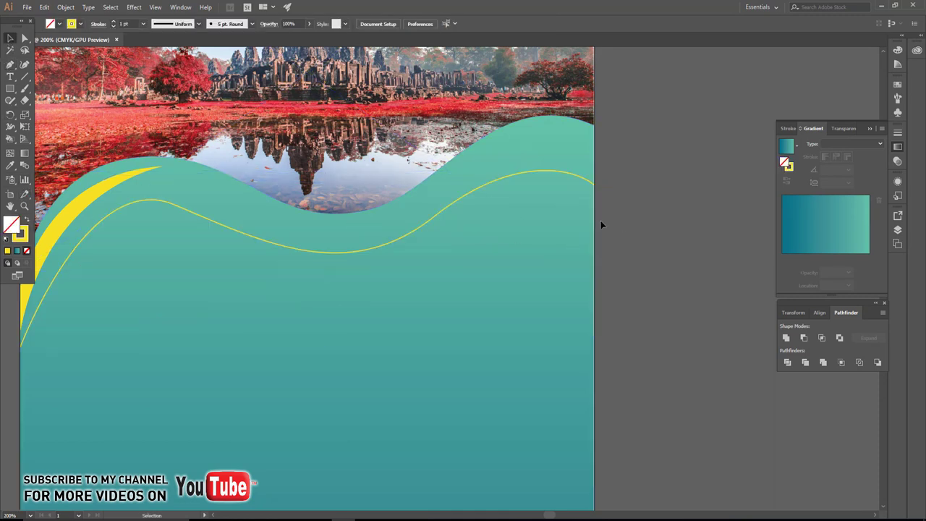
{"action": "left_click", "coordinate": [546, 174]}
Give the yellow line a tapered lens width profile and an 8 pt stroke weight
{"action": "left_click", "coordinate": [245, 27]}
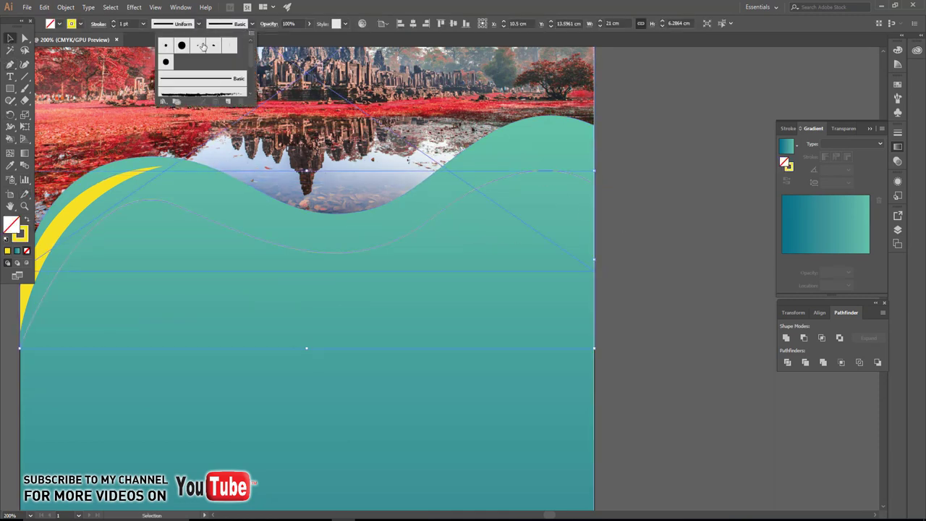
{"action": "left_click", "coordinate": [199, 23]}
{"action": "left_click", "coordinate": [199, 24]}
{"action": "left_click", "coordinate": [172, 60]}
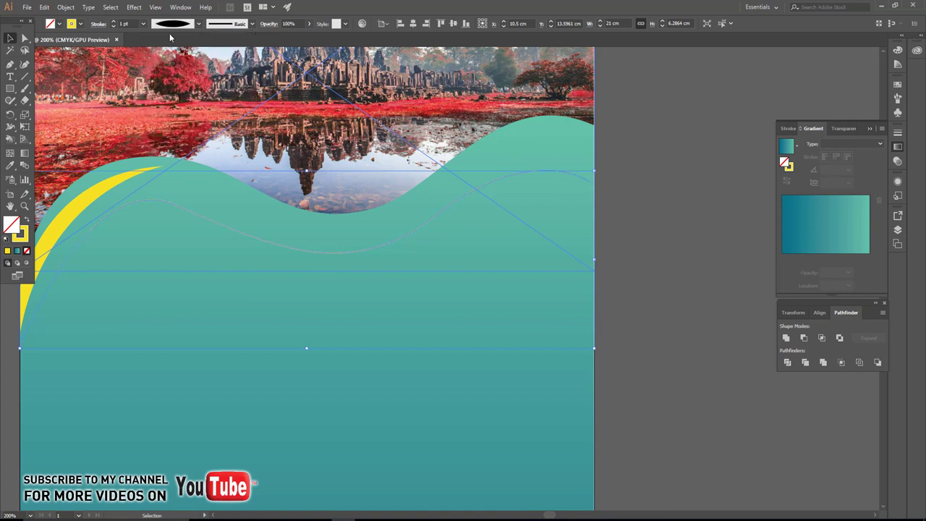
{"action": "left_click", "coordinate": [113, 22]}
{"action": "left_click", "coordinate": [113, 22]}
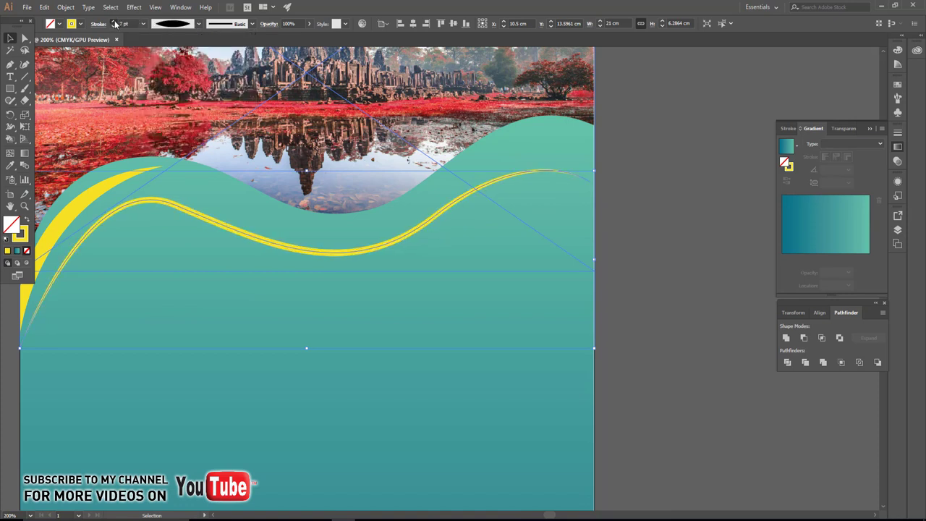
{"action": "left_click", "coordinate": [614, 239]}
{"action": "left_click_drag", "start_coordinate": [518, 273], "coordinate": [601, 279]}
Adjust the yellow line's anchors and direction handles into a smoother sweep
{"action": "left_click", "coordinate": [434, 260]}
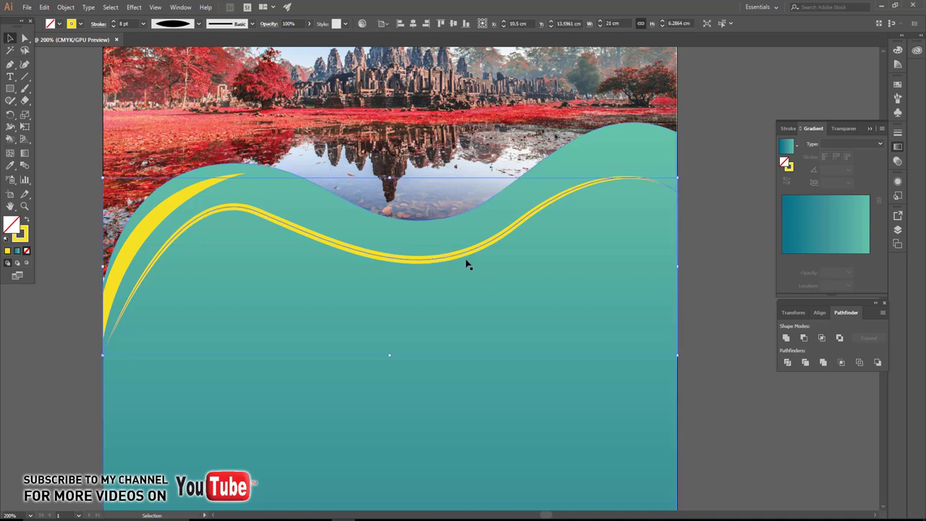
{"action": "key", "text": "a"}
{"action": "left_click", "coordinate": [255, 214]}
{"action": "left_click_drag", "start_coordinate": [210, 199], "coordinate": [154, 186]}
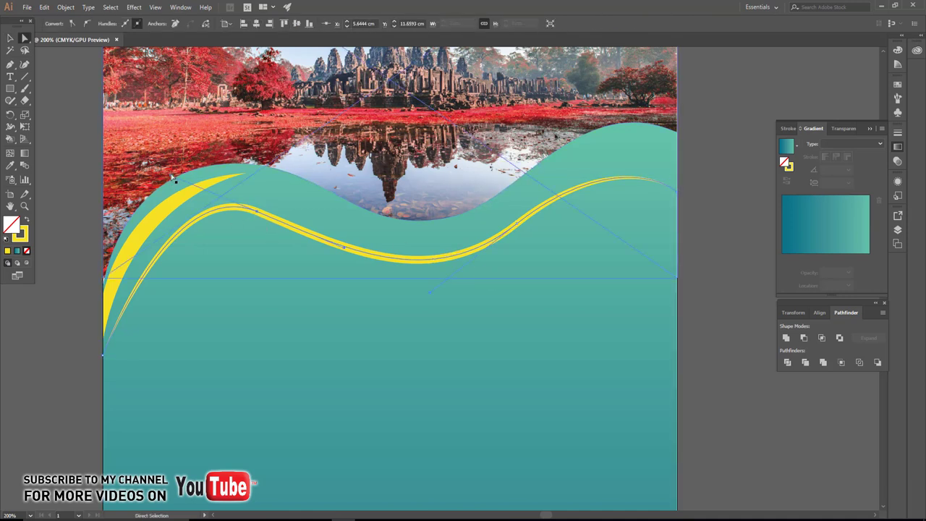
{"action": "left_click_drag", "start_coordinate": [347, 235], "coordinate": [374, 227]}
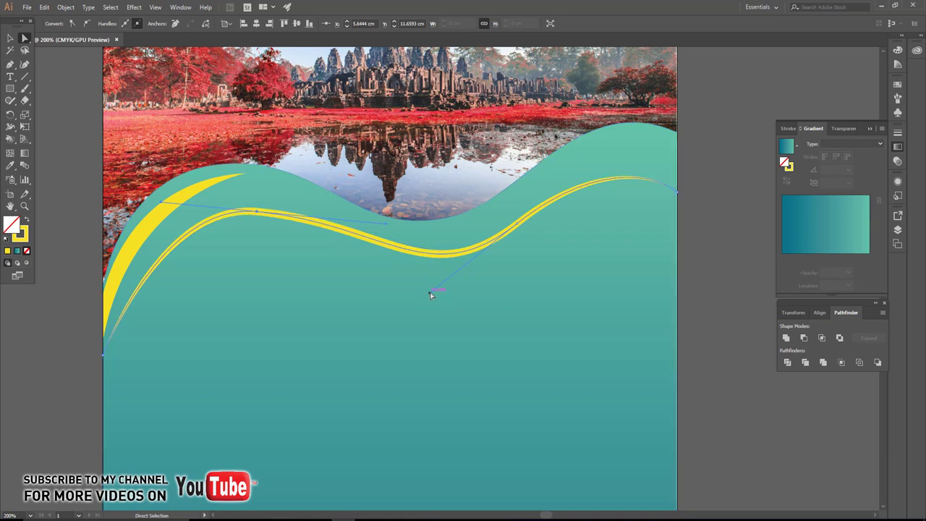
{"action": "left_click_drag", "start_coordinate": [431, 292], "coordinate": [388, 313]}
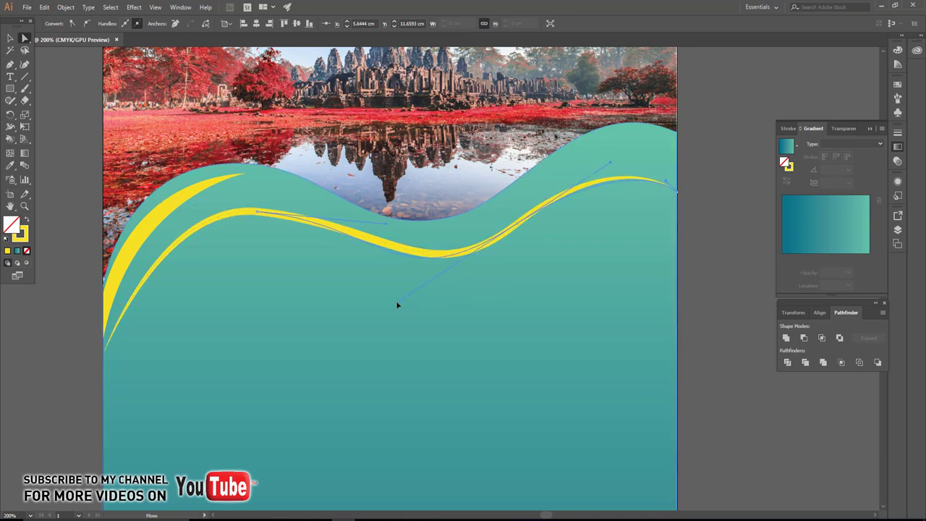
{"action": "left_click", "coordinate": [256, 211]}
{"action": "left_click_drag", "start_coordinate": [387, 227], "coordinate": [332, 218]}
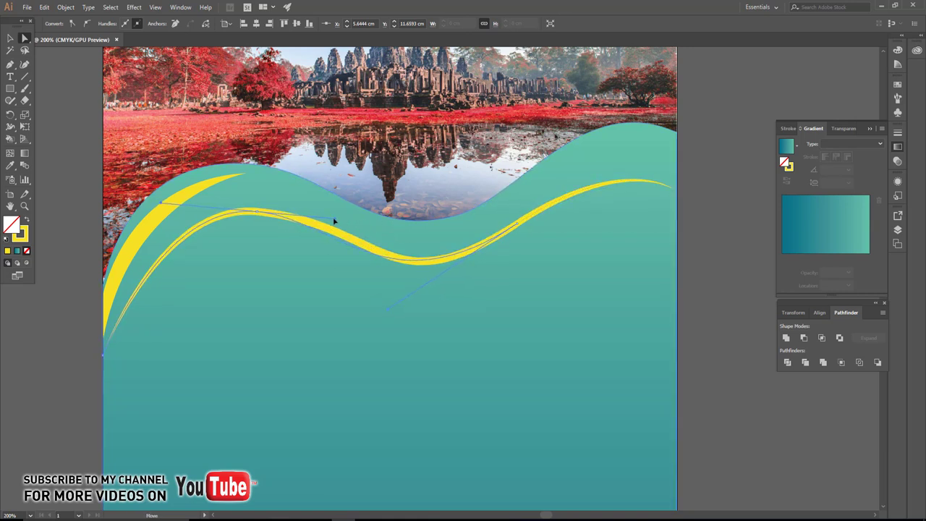
{"action": "left_click_drag", "start_coordinate": [258, 215], "coordinate": [253, 210]}
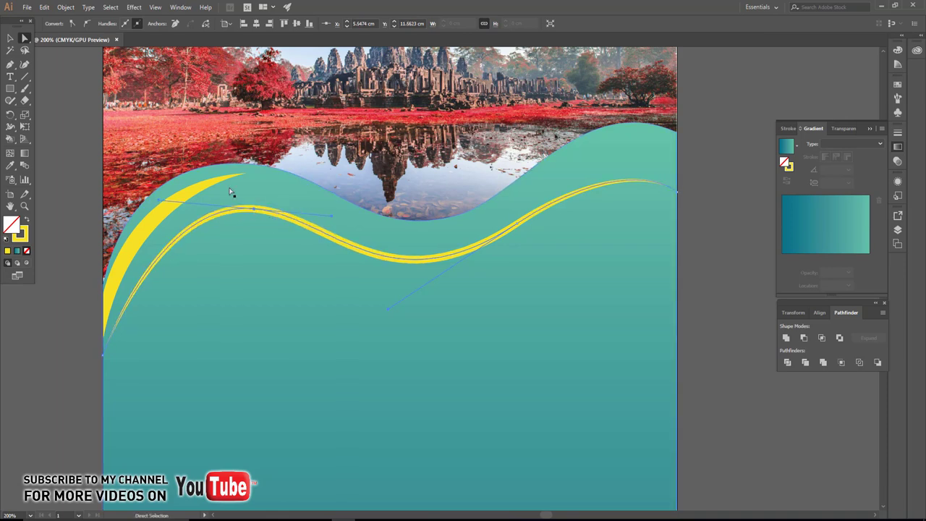
{"action": "left_click", "coordinate": [10, 38]}
{"action": "left_click", "coordinate": [59, 121]}
Pen-draw the first tilted four-sided yellow-outlined frame below the wave lines
{"action": "key", "text": "ctrl+minus"}
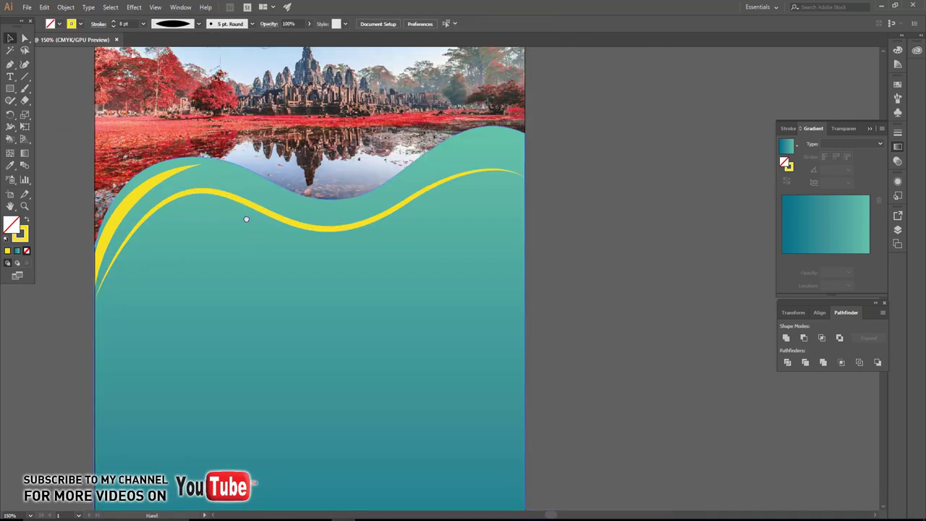
{"action": "key", "text": "ctrl+minus"}
{"action": "key", "text": "ctrl+minus"}
{"action": "scroll", "coordinate": [503, 257], "scroll_direction": "up", "scroll_amount": 1}
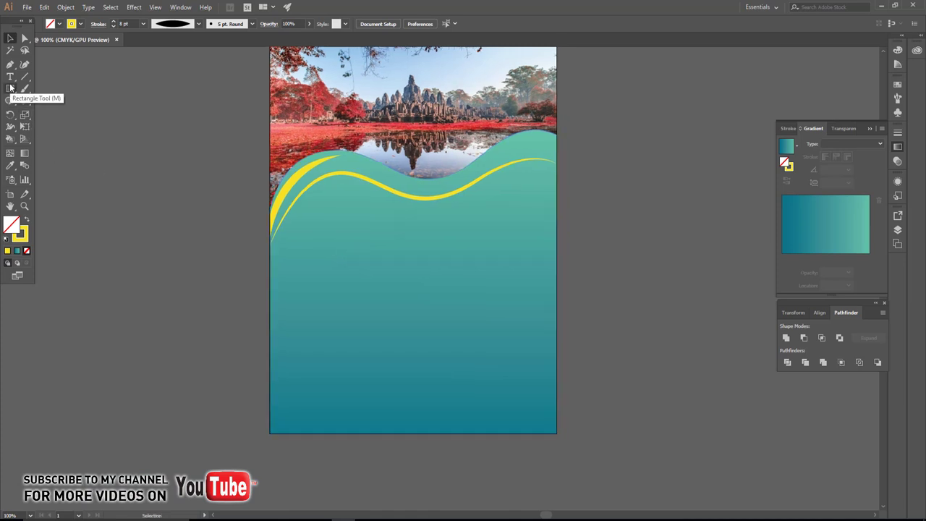
{"action": "left_click", "coordinate": [10, 64]}
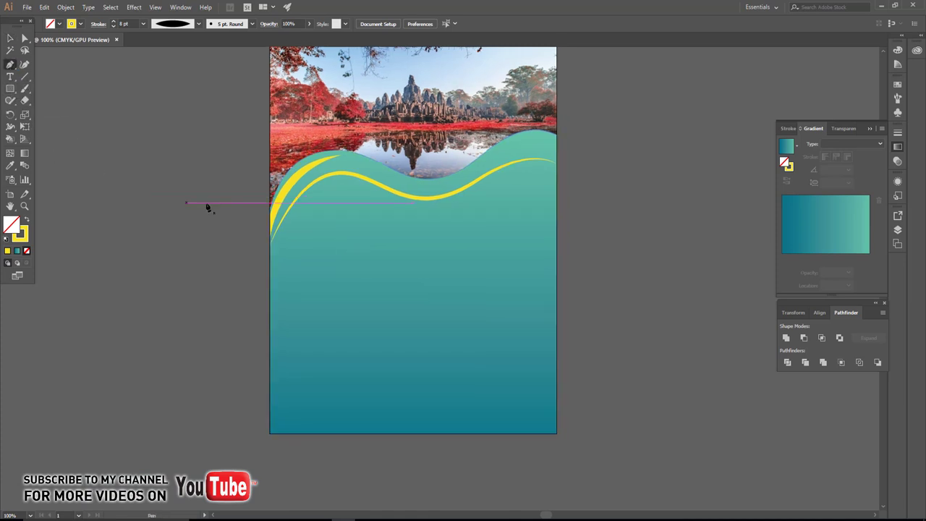
{"action": "left_click", "coordinate": [374, 194]}
{"action": "left_click", "coordinate": [290, 280]}
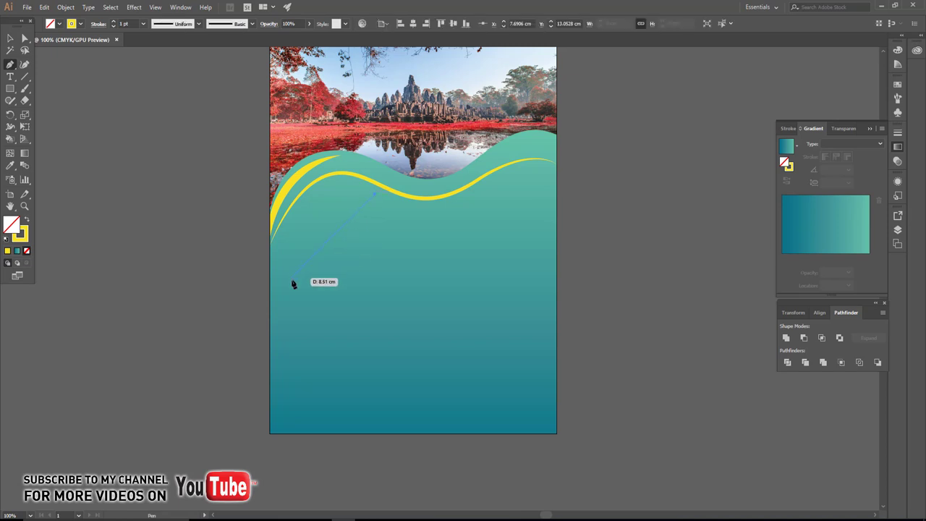
{"action": "left_click", "coordinate": [408, 316]}
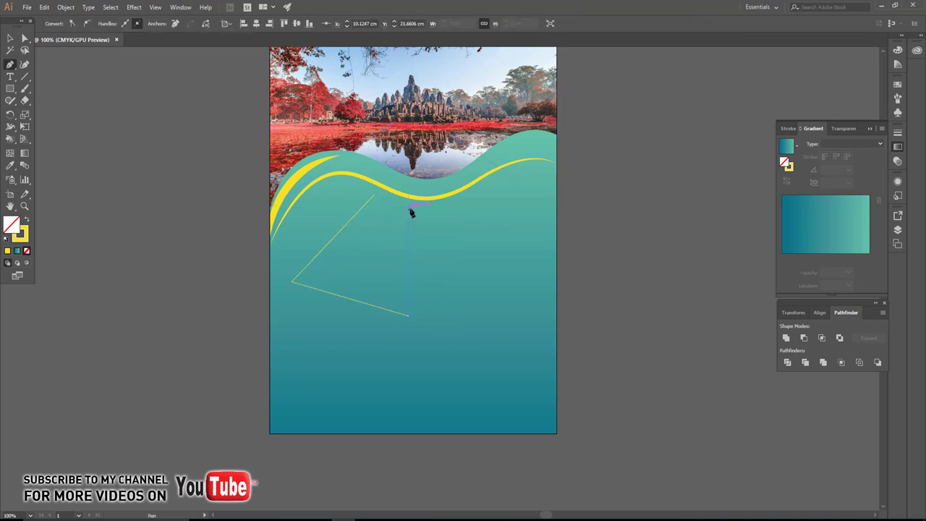
{"action": "left_click", "coordinate": [409, 209]}
{"action": "left_click", "coordinate": [375, 196]}
Draw a second frame beside the first and a third tilted frame on the right
{"action": "left_click", "coordinate": [413, 208]}
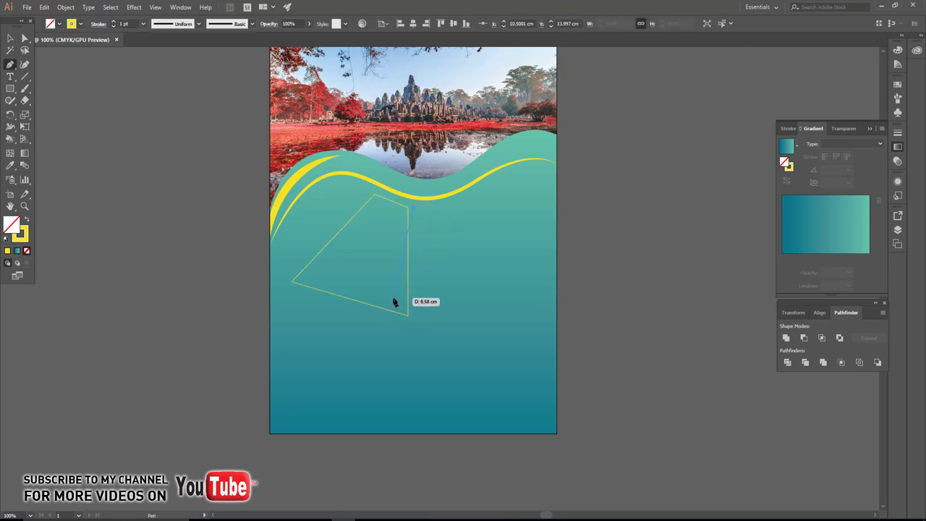
{"action": "left_click", "coordinate": [393, 298]}
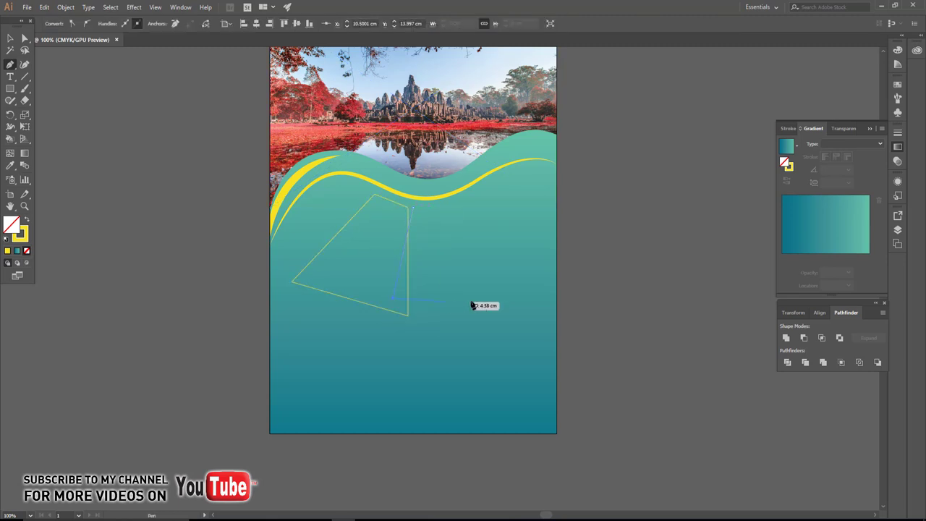
{"action": "left_click", "coordinate": [494, 298]}
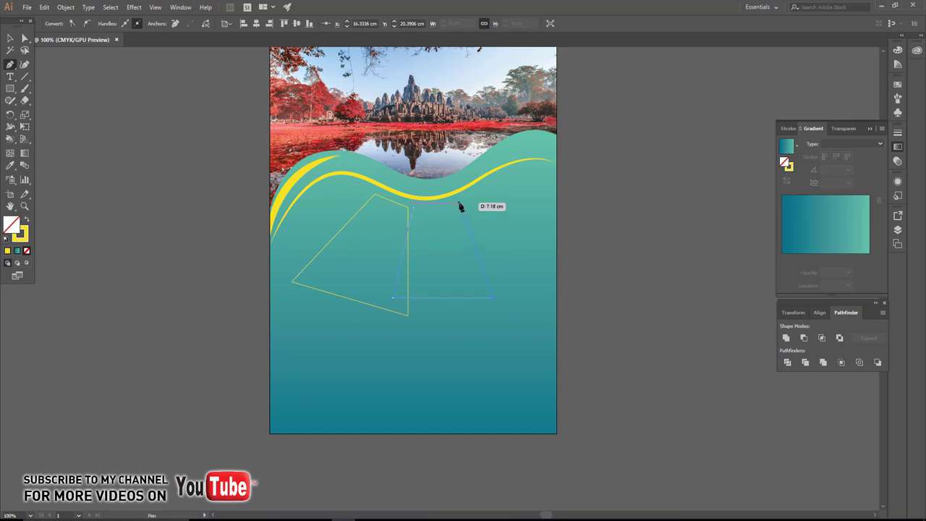
{"action": "left_click", "coordinate": [460, 204]}
{"action": "left_click_drag", "start_coordinate": [501, 183], "coordinate": [458, 211]}
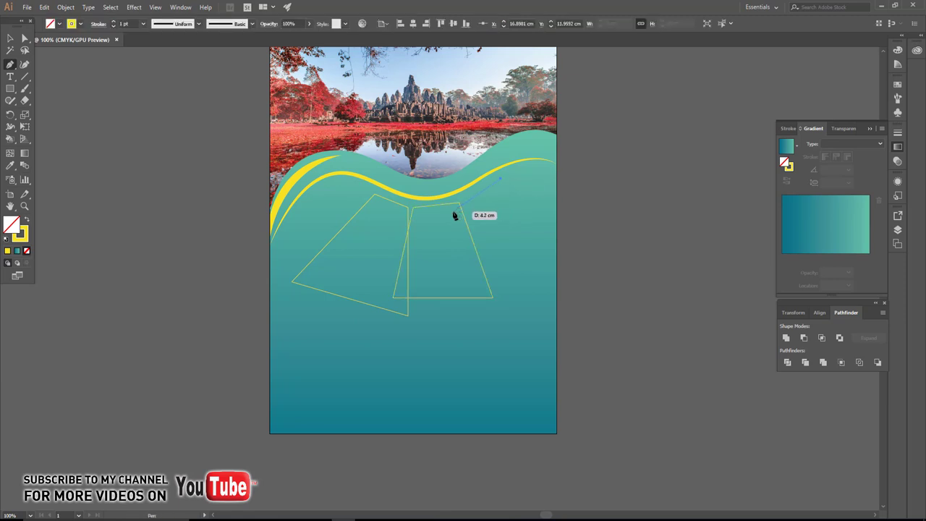
{"action": "mouse_move", "coordinate": [454, 215]}
{"action": "left_mouse_down"}
{"action": "mouse_move", "coordinate": [473, 329]}
{"action": "mouse_move", "coordinate": [550, 284]}
{"action": "left_mouse_up"}
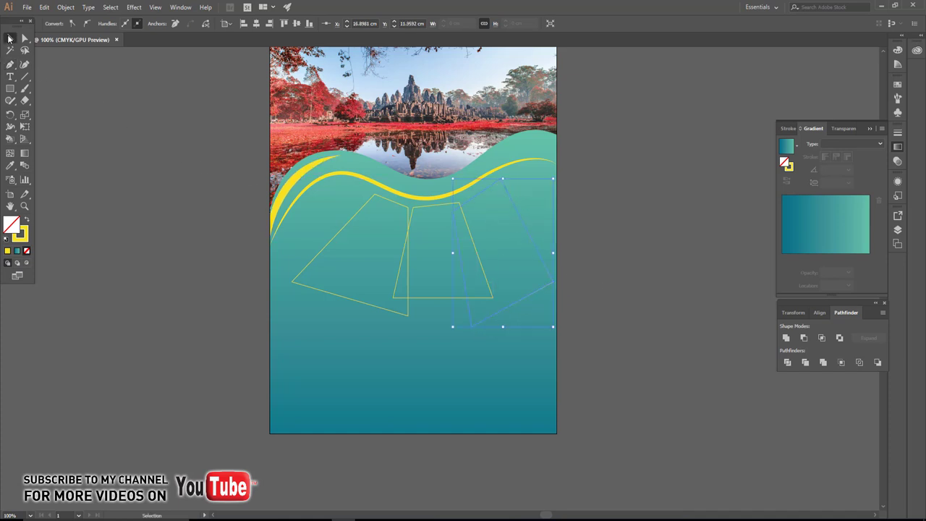
Select all three frames and widen them slightly to the left
{"action": "left_click", "coordinate": [10, 37]}
{"action": "left_click_drag", "start_coordinate": [546, 314], "coordinate": [376, 256]}
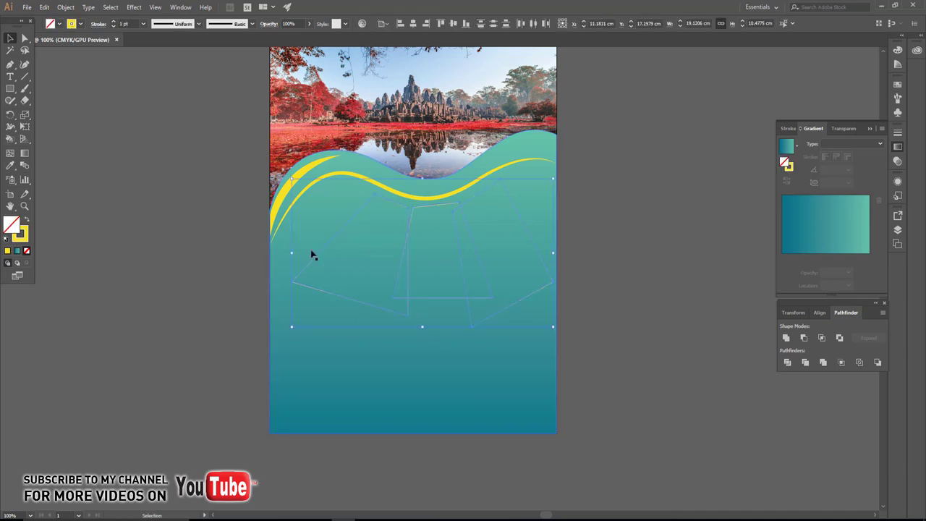
{"action": "left_click_drag", "start_coordinate": [293, 254], "coordinate": [281, 253]}
{"action": "left_click", "coordinate": [627, 290]}
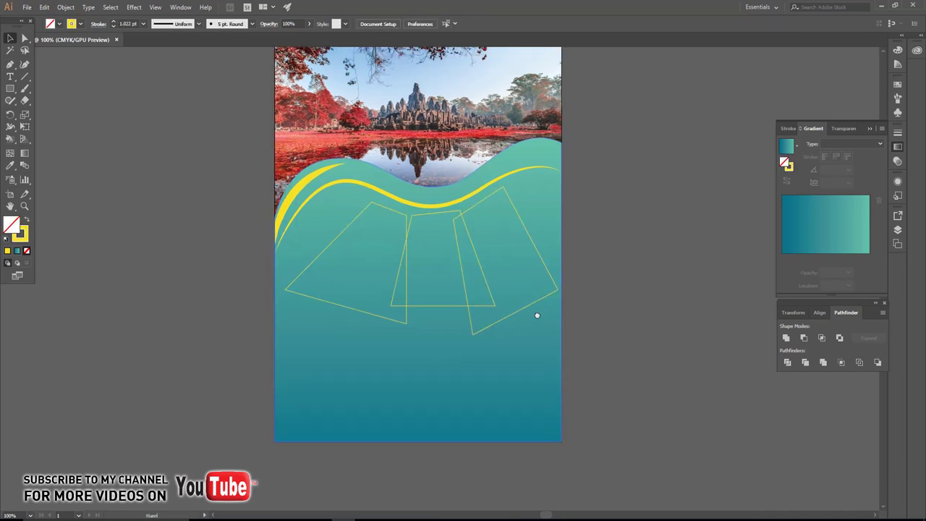
{"action": "mouse_move", "coordinate": [535, 314]}
{"action": "left_mouse_down"}
{"action": "mouse_move", "coordinate": [504, 353]}
{"action": "mouse_move", "coordinate": [511, 380]}
{"action": "left_mouse_up"}
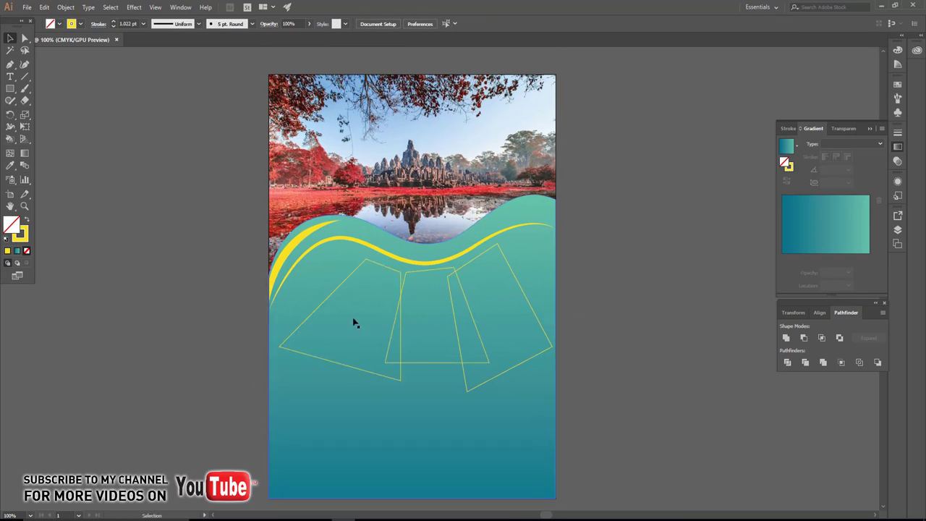
{"action": "left_click_drag", "start_coordinate": [443, 339], "coordinate": [432, 329]}
{"action": "left_click", "coordinate": [27, 7]}
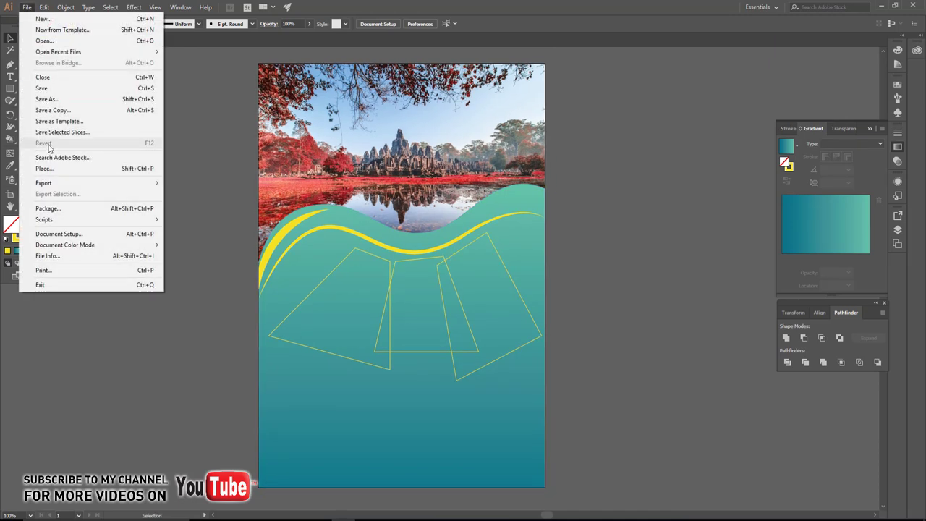
Place the Ta Prohm temple photo, scale it down and move it over the left frame
{"action": "left_click", "coordinate": [43, 167]}
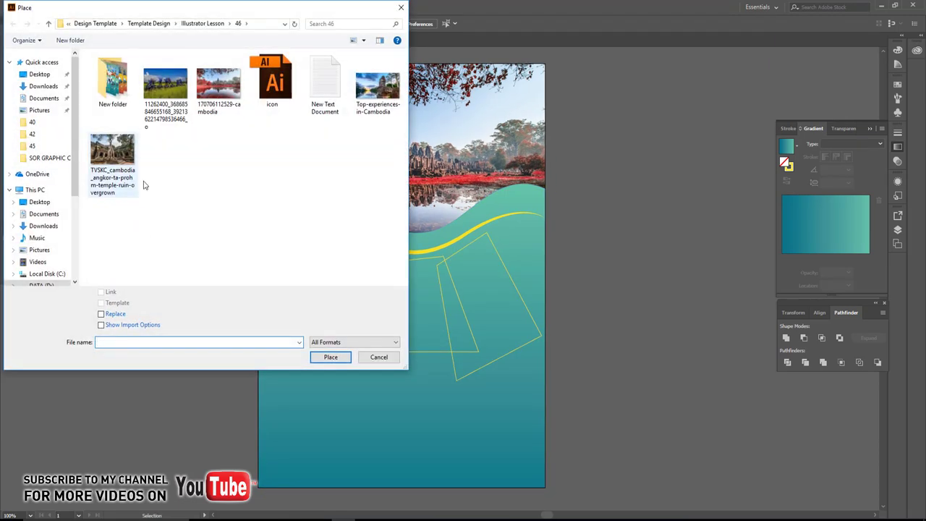
{"action": "left_click", "coordinate": [112, 155]}
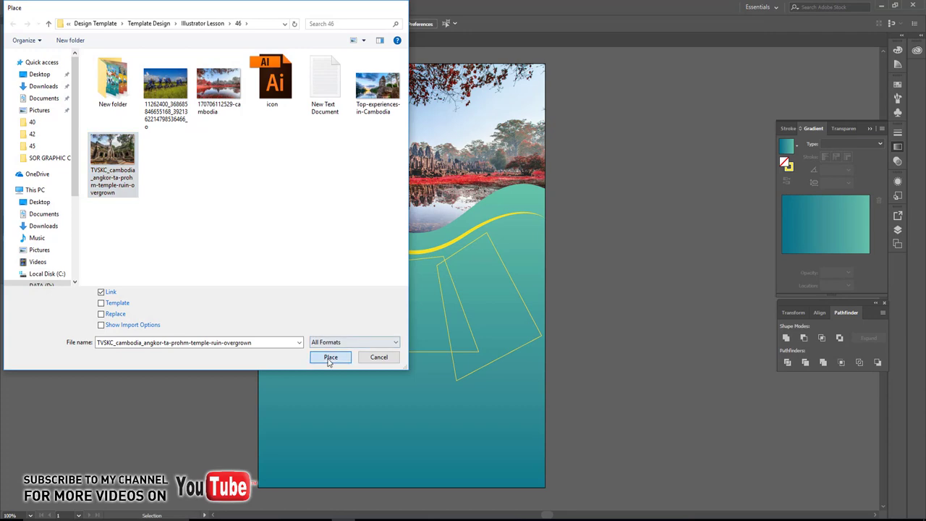
{"action": "left_click", "coordinate": [329, 358]}
{"action": "left_click", "coordinate": [341, 240]}
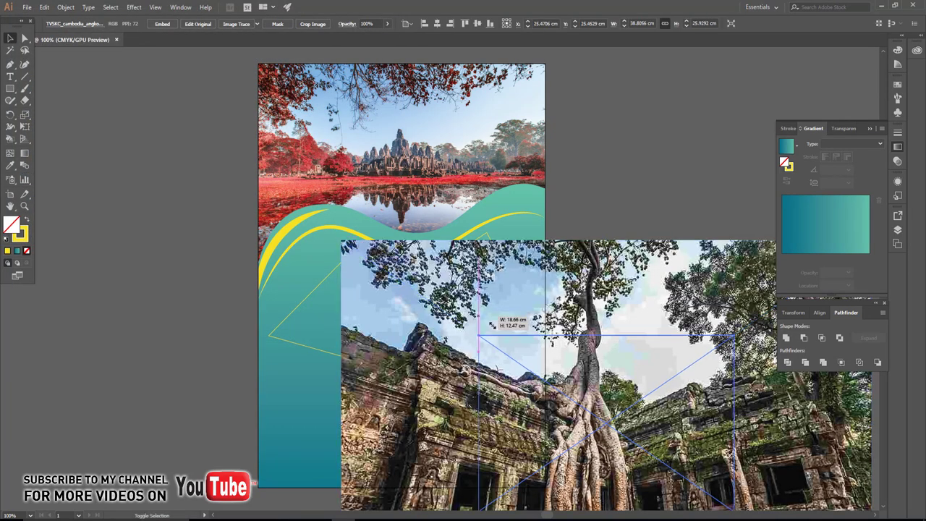
{"action": "left_click_drag", "start_coordinate": [340, 240], "coordinate": [508, 351]}
{"action": "left_click_drag", "start_coordinate": [570, 397], "coordinate": [309, 287]}
Send the temple photo behind the frames and clip it inside the left frame
{"action": "right_click", "coordinate": [296, 307]}
{"action": "mouse_move", "coordinate": [323, 391]}
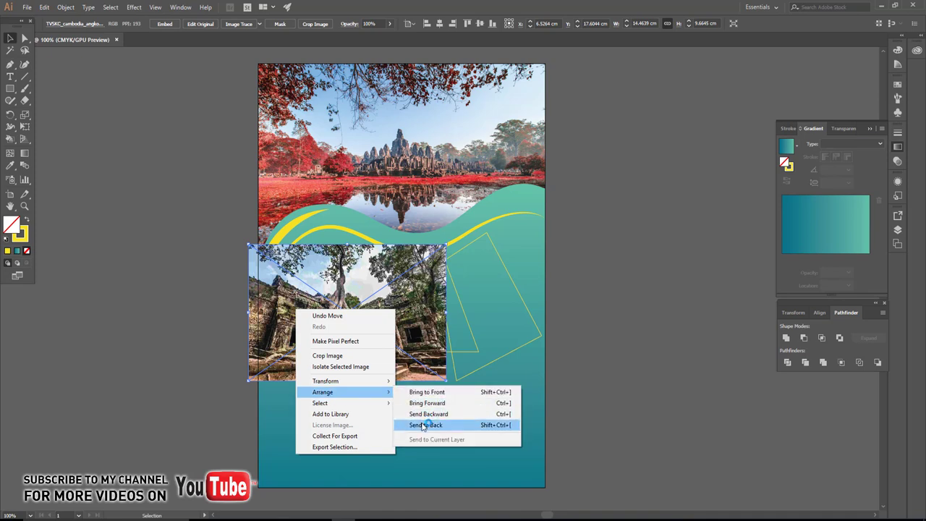
{"action": "left_click", "coordinate": [425, 425]}
{"action": "left_click", "coordinate": [319, 296], "text": "shift"}
{"action": "right_click", "coordinate": [331, 290]}
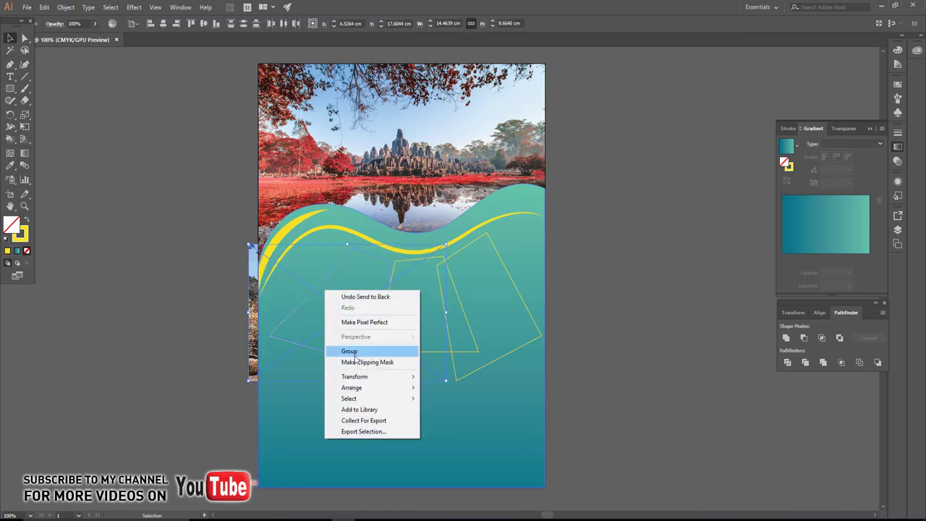
{"action": "left_click", "coordinate": [343, 357]}
{"action": "left_click_drag", "start_coordinate": [164, 330], "coordinate": [133, 313]}
Place the Top-experiences-in-Cambodia photo, scale it down and move it over the middle frame
{"action": "left_click", "coordinate": [27, 7]}
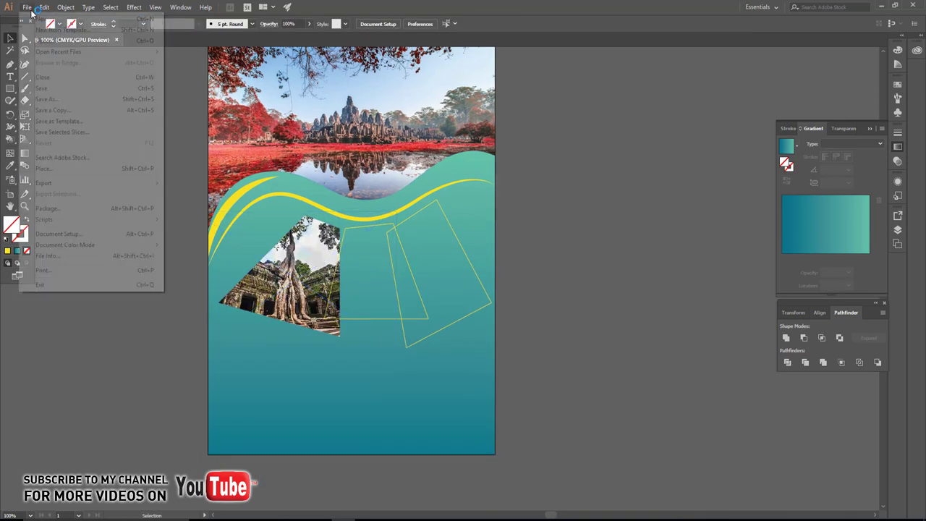
{"action": "left_click", "coordinate": [44, 168]}
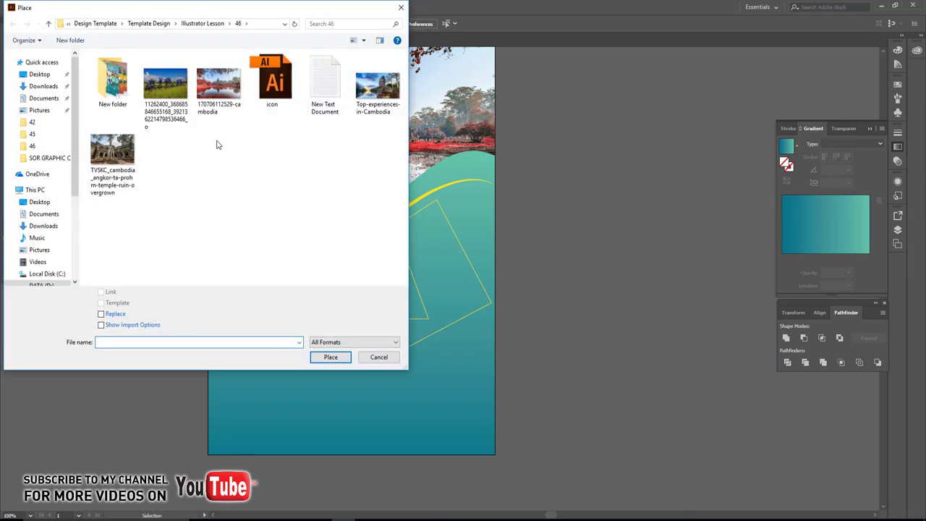
{"action": "left_click", "coordinate": [377, 85]}
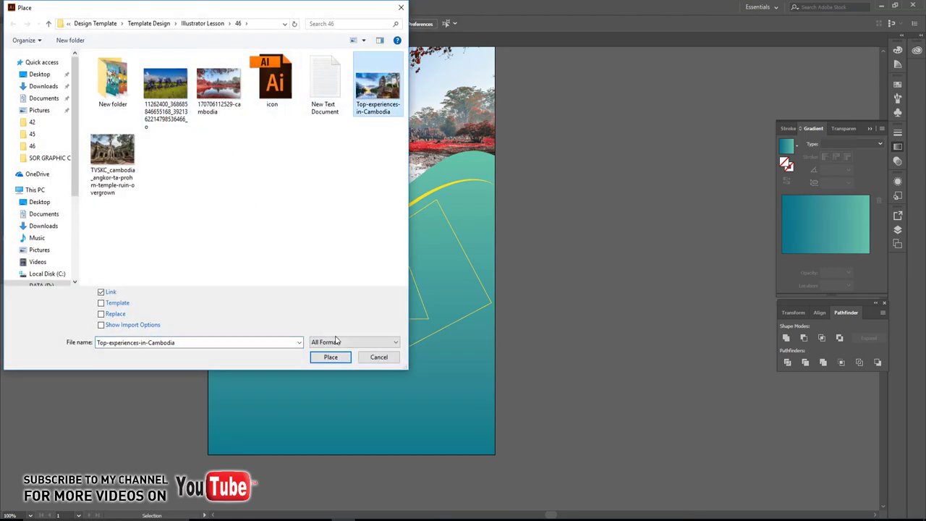
{"action": "left_click", "coordinate": [330, 357]}
{"action": "left_click", "coordinate": [350, 238]}
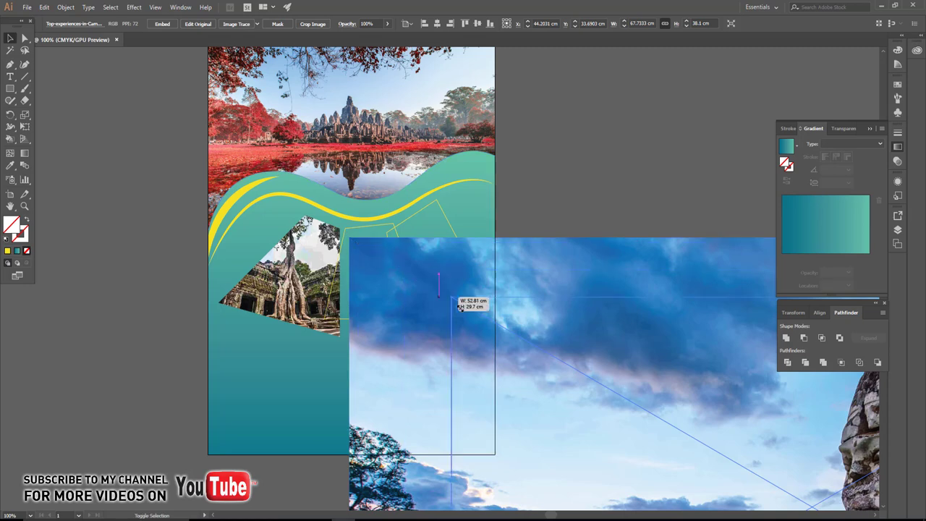
{"action": "left_click_drag", "start_coordinate": [351, 238], "coordinate": [672, 426]}
{"action": "mouse_move", "coordinate": [760, 442]}
{"action": "left_mouse_down"}
{"action": "mouse_move", "coordinate": [285, 220]}
{"action": "mouse_move", "coordinate": [335, 223]}
{"action": "left_mouse_up"}
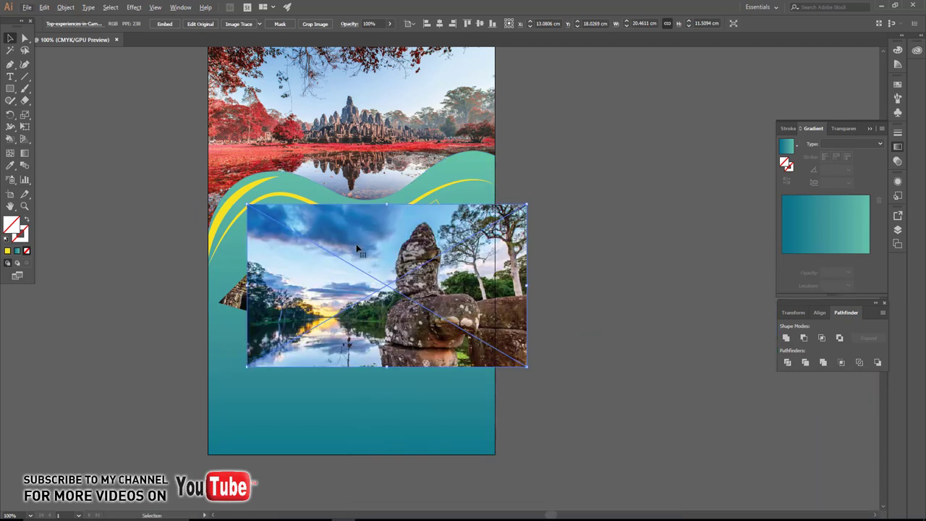
Send the statue photo behind the frames and clip it inside the middle frame
{"action": "right_click", "coordinate": [355, 249]}
{"action": "left_click", "coordinate": [492, 360]}
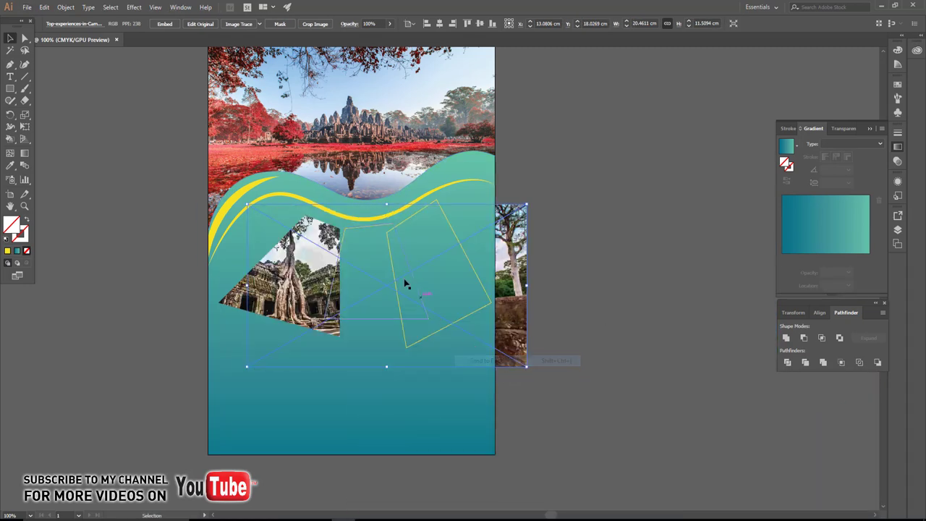
{"action": "left_click", "coordinate": [362, 233], "text": "shift"}
{"action": "right_click", "coordinate": [361, 243]}
{"action": "left_click", "coordinate": [394, 311]}
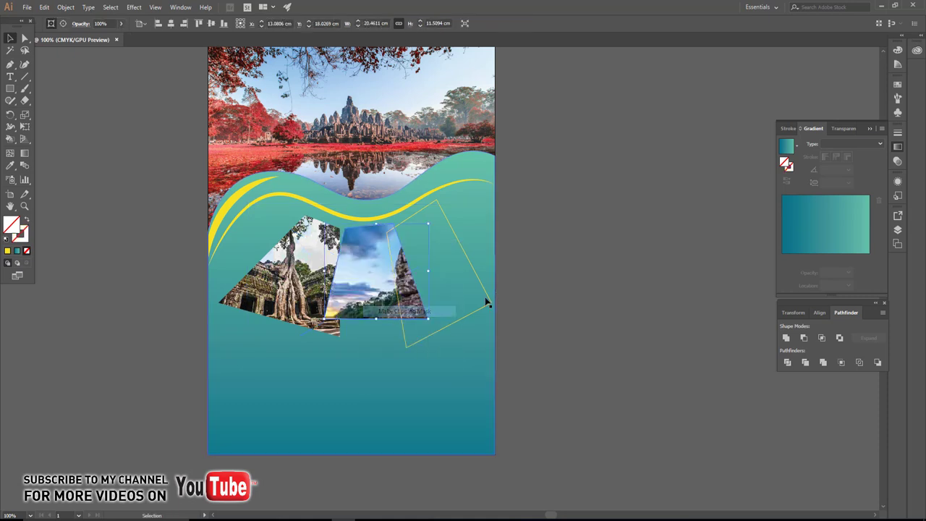
Resize the photo inside the clipped group so the river statue fits the frame
{"action": "double_click", "coordinate": [395, 269]}
{"action": "mouse_move", "coordinate": [523, 365]}
{"action": "left_mouse_down"}
{"action": "mouse_move", "coordinate": [499, 365]}
{"action": "mouse_move", "coordinate": [447, 320]}
{"action": "left_mouse_up"}
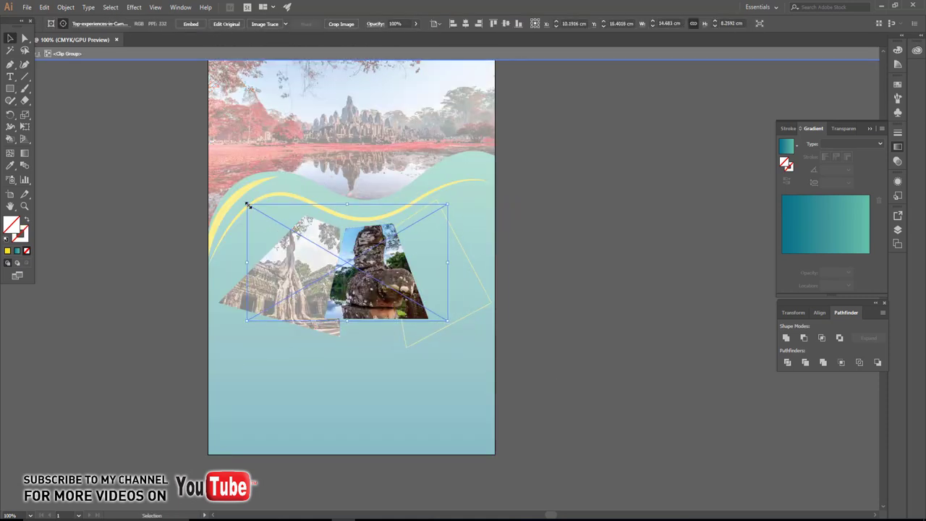
{"action": "left_click_drag", "start_coordinate": [248, 205], "coordinate": [275, 221]}
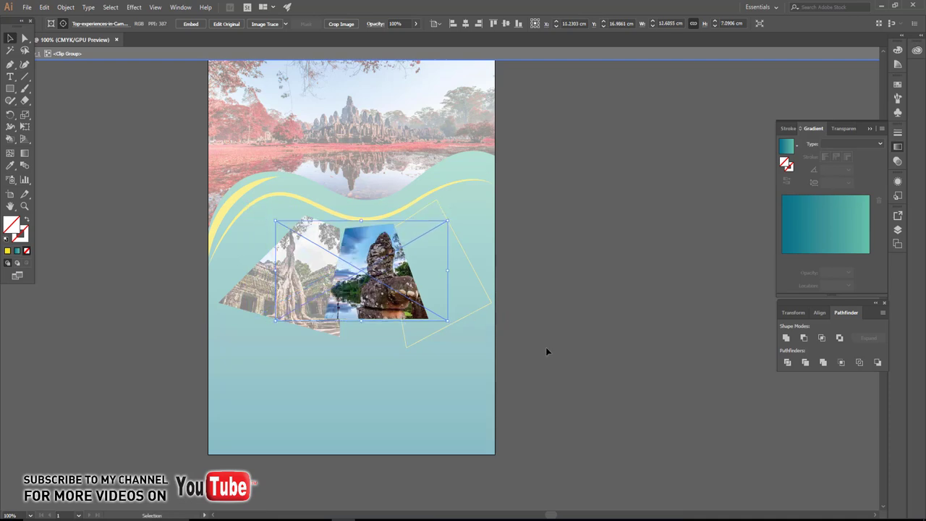
{"action": "double_click", "coordinate": [507, 335]}
{"action": "scroll", "coordinate": [507, 335], "scroll_direction": "up", "scroll_amount": 2}
Place the quad-bike riders photo, scale it down and move it onto the flyer
{"action": "left_click", "coordinate": [26, 7]}
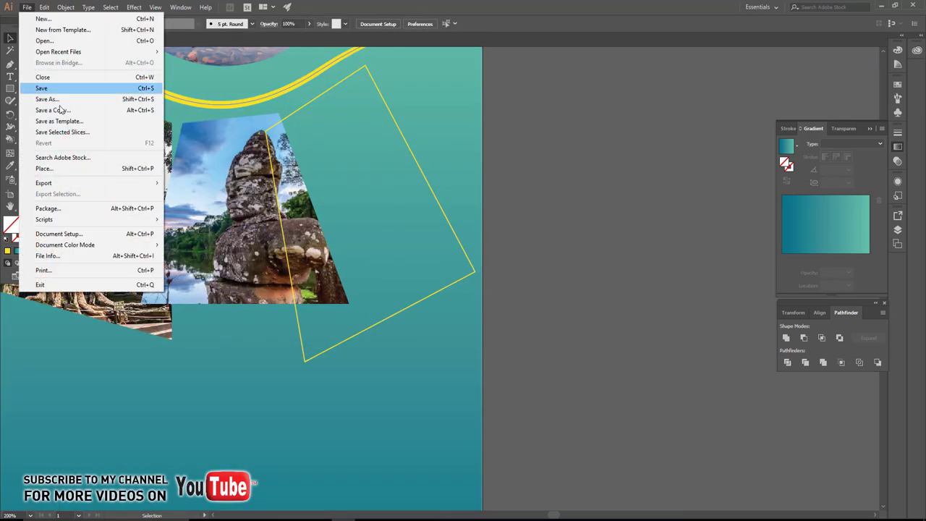
{"action": "left_click", "coordinate": [45, 168]}
{"action": "left_click", "coordinate": [173, 105]}
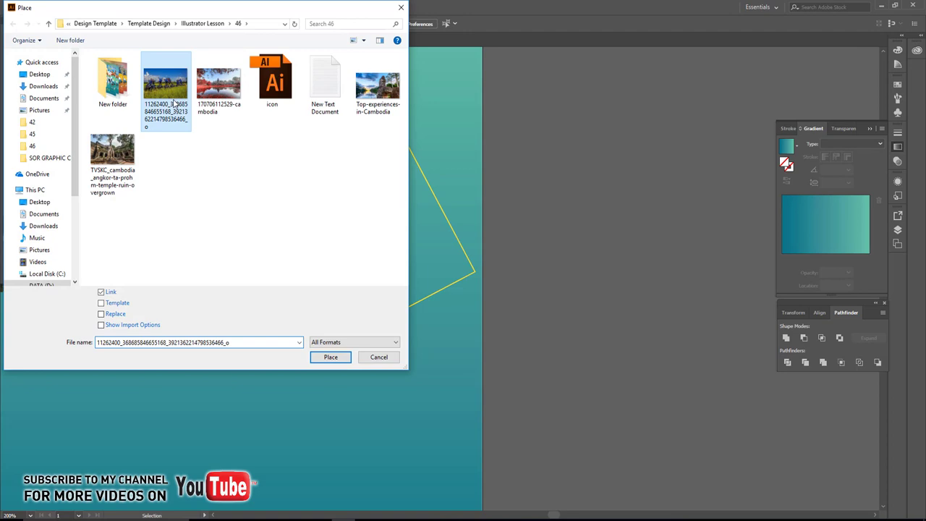
{"action": "left_click", "coordinate": [340, 356]}
{"action": "left_click", "coordinate": [369, 195]}
{"action": "scroll", "coordinate": [376, 233], "scroll_direction": "down", "scroll_amount": 5}
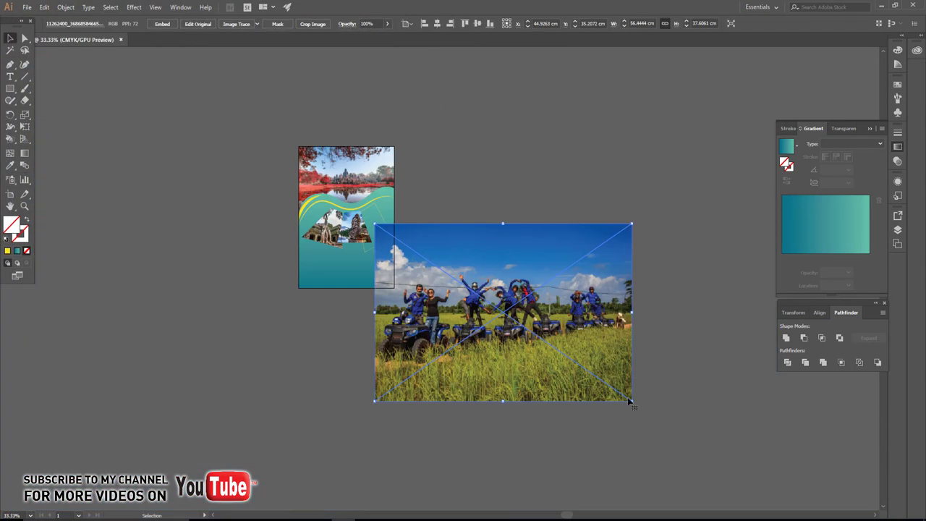
{"action": "left_click_drag", "start_coordinate": [629, 402], "coordinate": [448, 330]}
{"action": "scroll", "coordinate": [388, 253], "scroll_direction": "up", "scroll_amount": 2}
{"action": "left_click_drag", "start_coordinate": [498, 260], "coordinate": [362, 177]}
{"action": "scroll", "coordinate": [405, 217], "scroll_direction": "up", "scroll_amount": 1}
Send the quad-bike photo to the back and clip it inside the rotated shape
{"action": "right_click", "coordinate": [371, 204]}
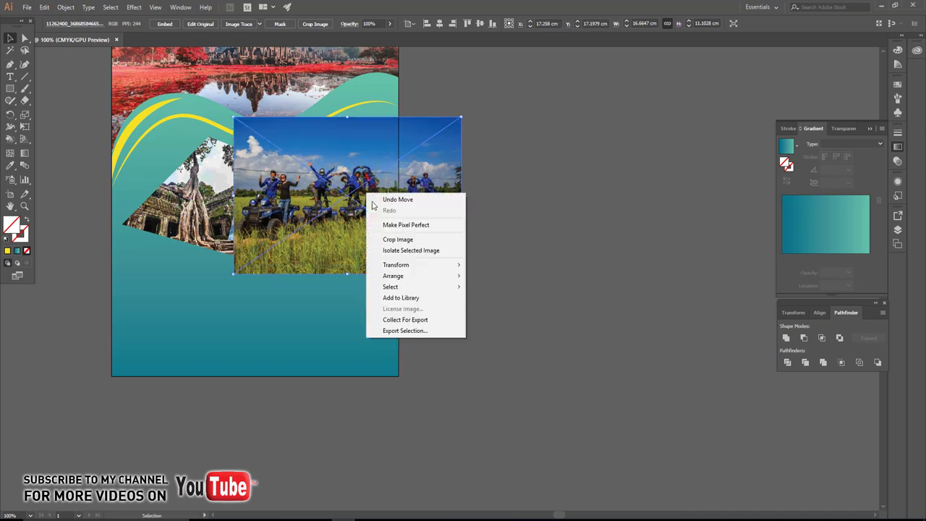
{"action": "left_click", "coordinate": [495, 308]}
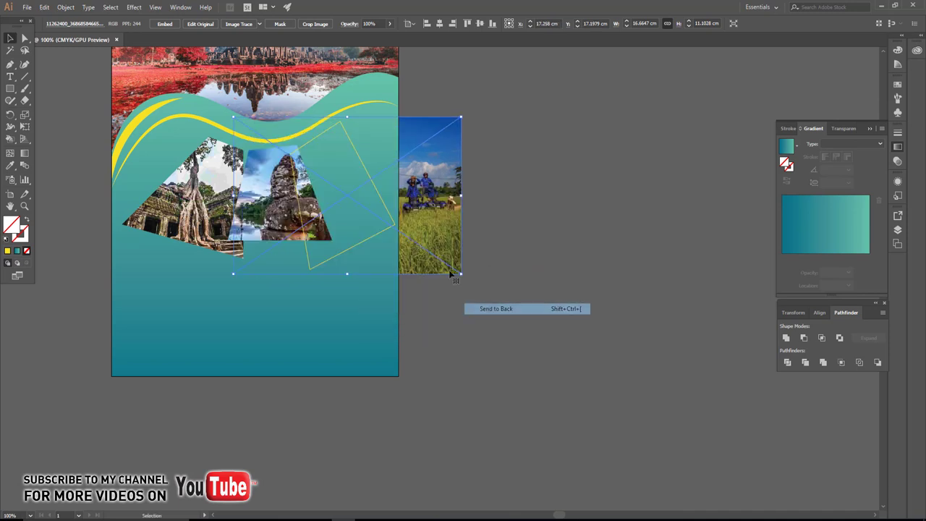
{"action": "right_click", "coordinate": [343, 196]}
{"action": "left_click", "coordinate": [362, 271]}
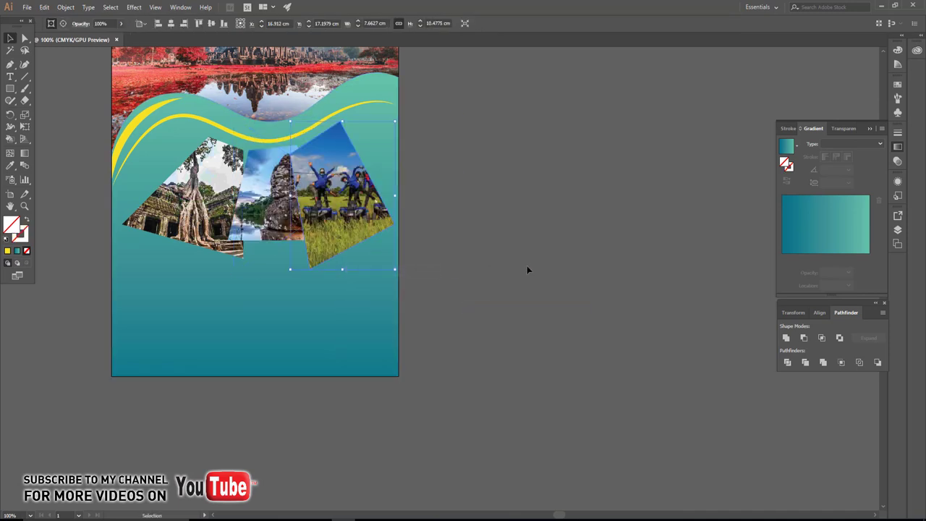
{"action": "left_click", "coordinate": [526, 269]}
{"action": "scroll", "coordinate": [400, 246], "scroll_direction": "up", "scroll_amount": 1}
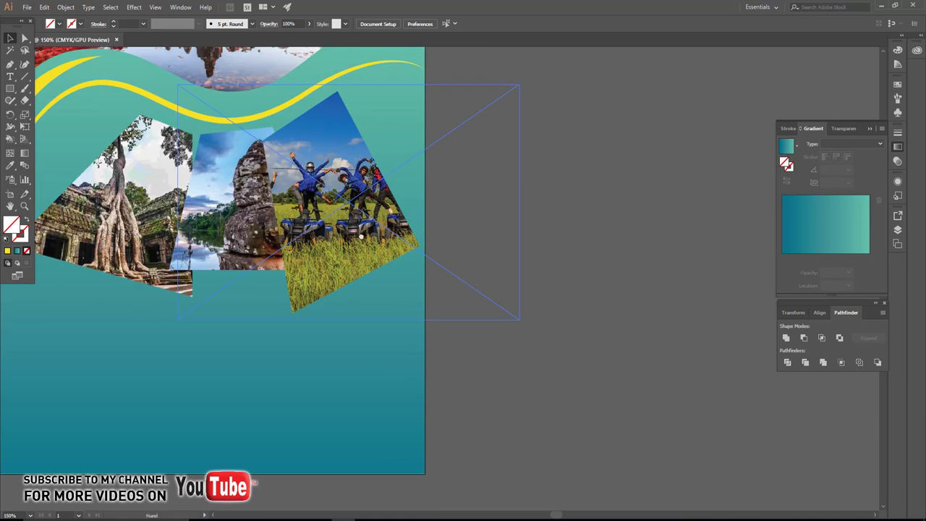
Select the middle statue photo and reposition the view around the collage
{"action": "left_click", "coordinate": [280, 226]}
{"action": "mouse_move", "coordinate": [235, 222]}
{"action": "left_mouse_down"}
{"action": "mouse_move", "coordinate": [500, 263]}
{"action": "mouse_move", "coordinate": [409, 302]}
{"action": "left_mouse_up"}
{"action": "left_click", "coordinate": [266, 277]}
{"action": "left_click_drag", "start_coordinate": [266, 276], "coordinate": [394, 271]}
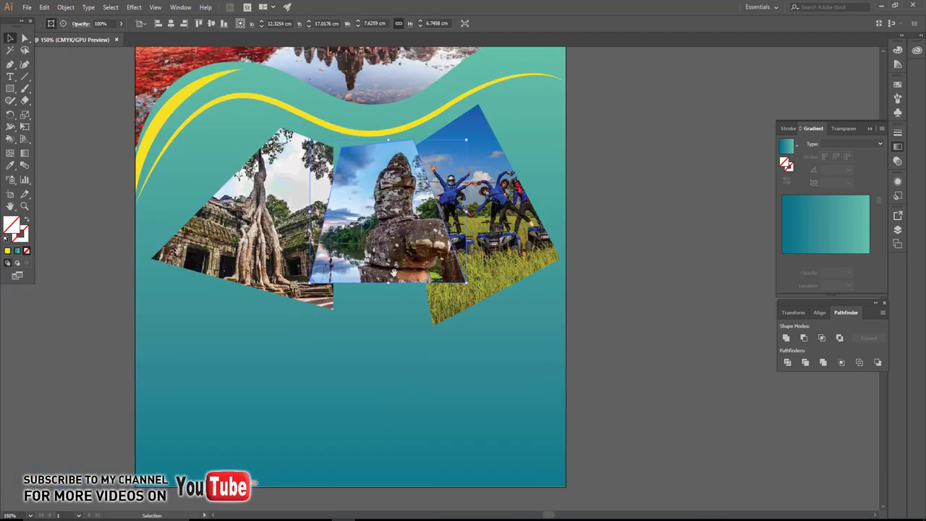
{"action": "left_click_drag", "start_coordinate": [83, 159], "coordinate": [115, 188]}
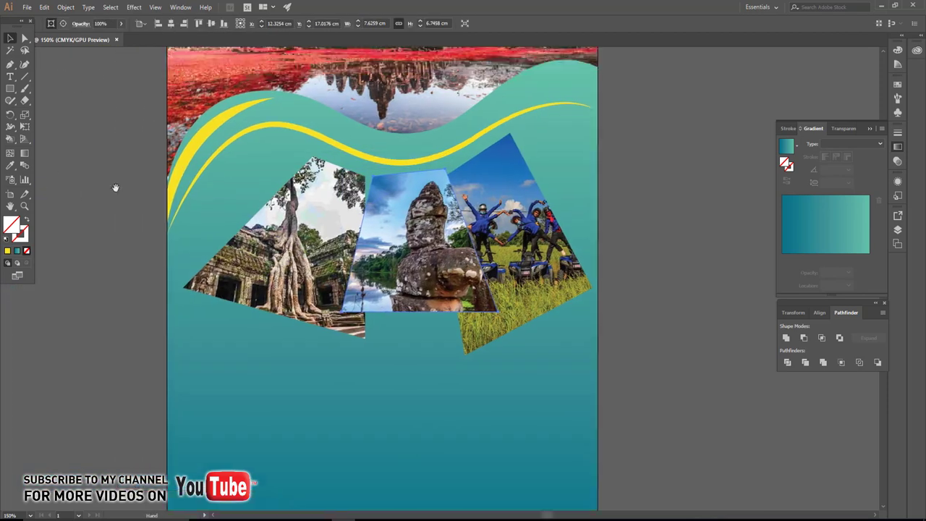
{"action": "mouse_move", "coordinate": [386, 264]}
{"action": "left_mouse_down"}
{"action": "mouse_move", "coordinate": [363, 249]}
{"action": "mouse_move", "coordinate": [652, 267]}
{"action": "left_mouse_up"}
Release the statue copy's clipping mask and delete the image, keeping its trapezoid outline
{"action": "right_click", "coordinate": [649, 266]}
{"action": "left_click", "coordinate": [676, 349]}
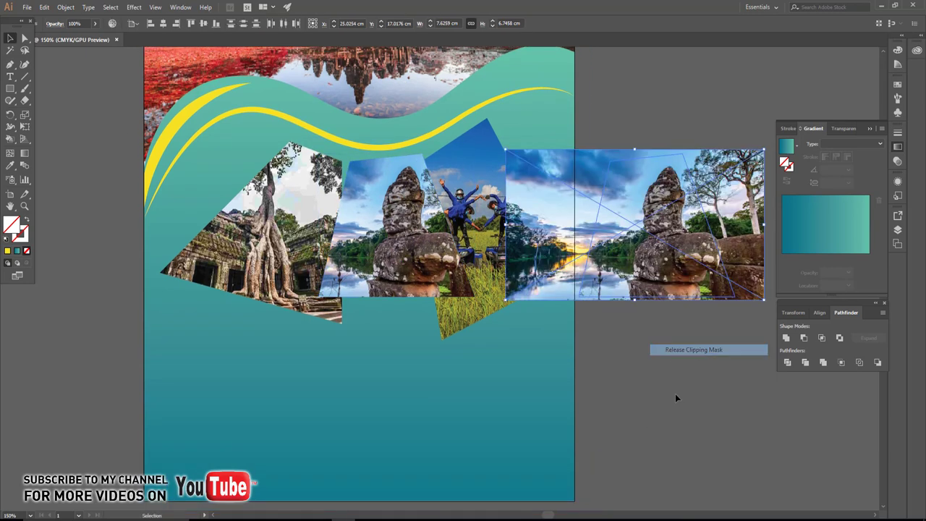
{"action": "key", "text": "Delete"}
{"action": "left_click", "coordinate": [722, 260]}
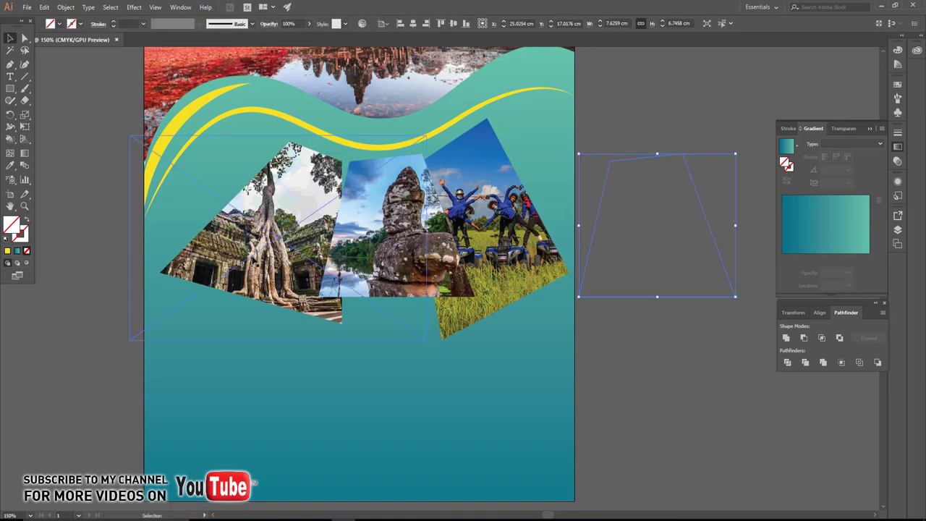
Give the outline a dark teal stroke colour, with magenta 4, in the Color Picker
{"action": "left_click", "coordinate": [25, 236]}
{"action": "double_click", "coordinate": [24, 232]}
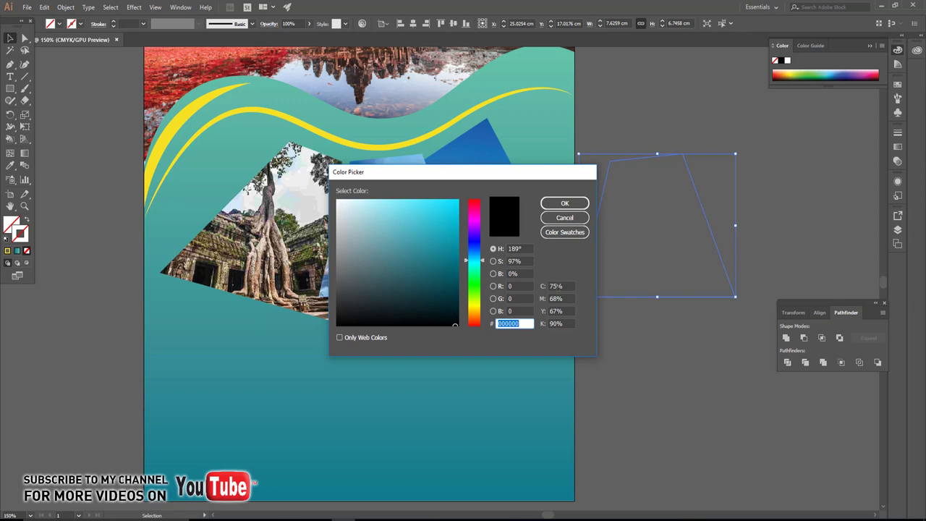
{"action": "left_click", "coordinate": [567, 287]}
{"action": "type", "text": "89"}
{"action": "key", "text": "Tab"}
{"action": "type", "text": "4"}
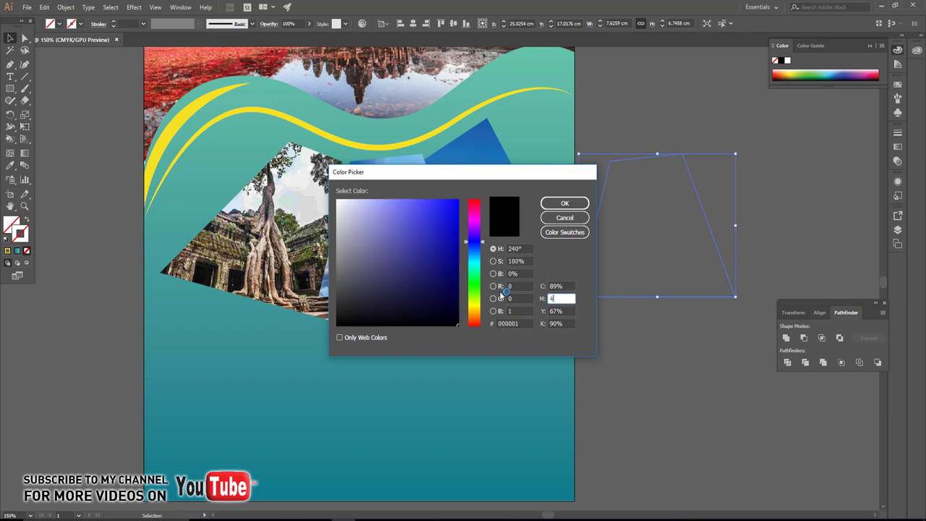
{"action": "key", "text": "Tab"}
{"action": "type", "text": "37"}
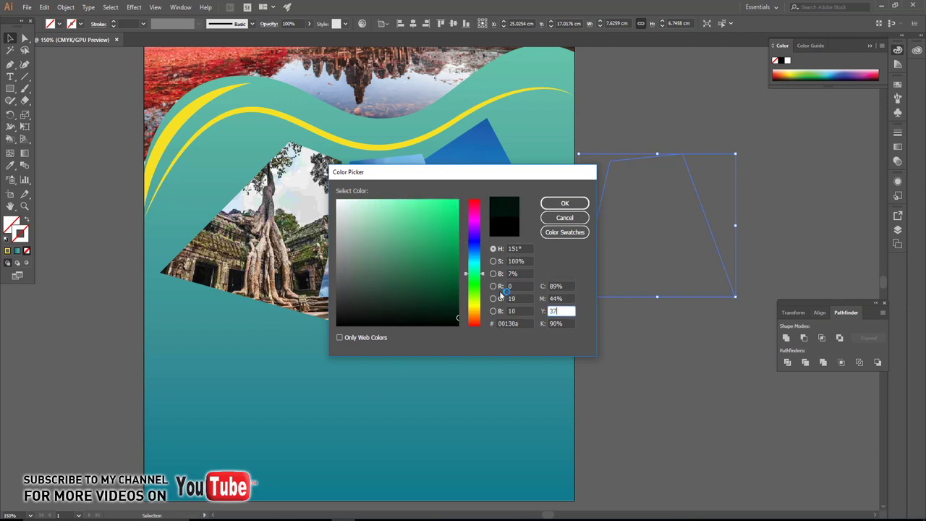
{"action": "key", "text": "Tab"}
{"action": "key", "text": "Return"}
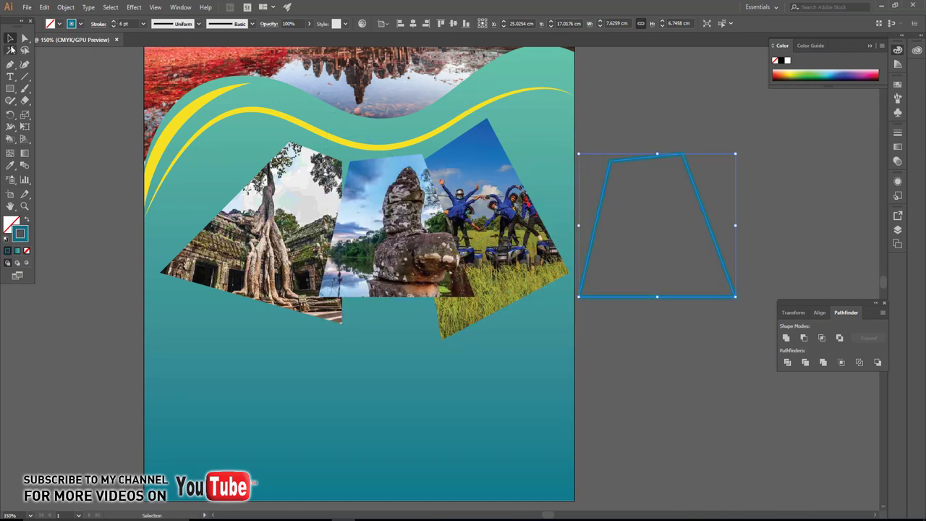
Align the teal outline onto the middle statue photo
{"action": "left_click_drag", "start_coordinate": [632, 324], "coordinate": [154, 45]}
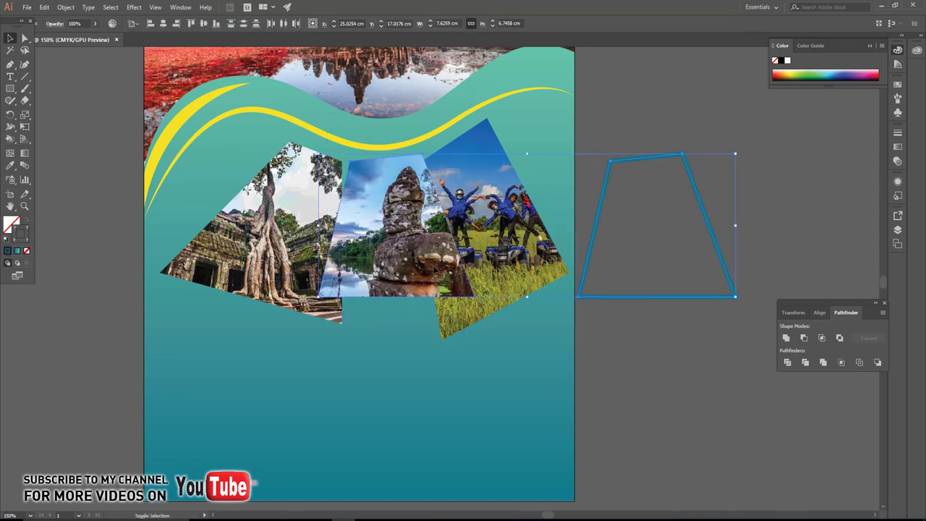
{"action": "left_click", "coordinate": [163, 23]}
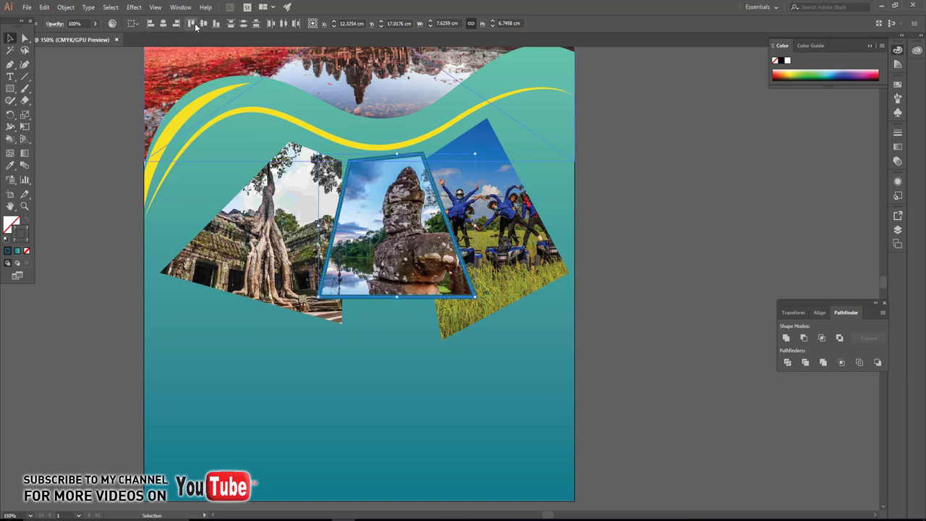
{"action": "left_click", "coordinate": [637, 312]}
Drag a copy of the left temple photo off the page
{"action": "scroll", "coordinate": [513, 321], "scroll_direction": "up", "scroll_amount": 2}
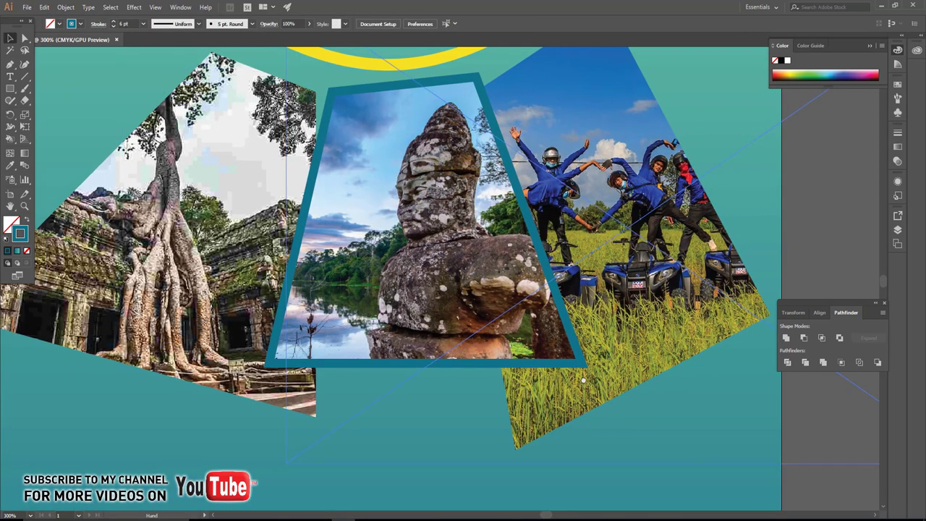
{"action": "scroll", "coordinate": [414, 352], "scroll_direction": "down", "scroll_amount": 1}
{"action": "scroll", "coordinate": [415, 352], "scroll_direction": "left", "scroll_amount": 3}
{"action": "left_click", "coordinate": [343, 285]}
{"action": "scroll", "coordinate": [344, 286], "scroll_direction": "down", "scroll_amount": 1}
{"action": "scroll", "coordinate": [344, 285], "scroll_direction": "left", "scroll_amount": 3}
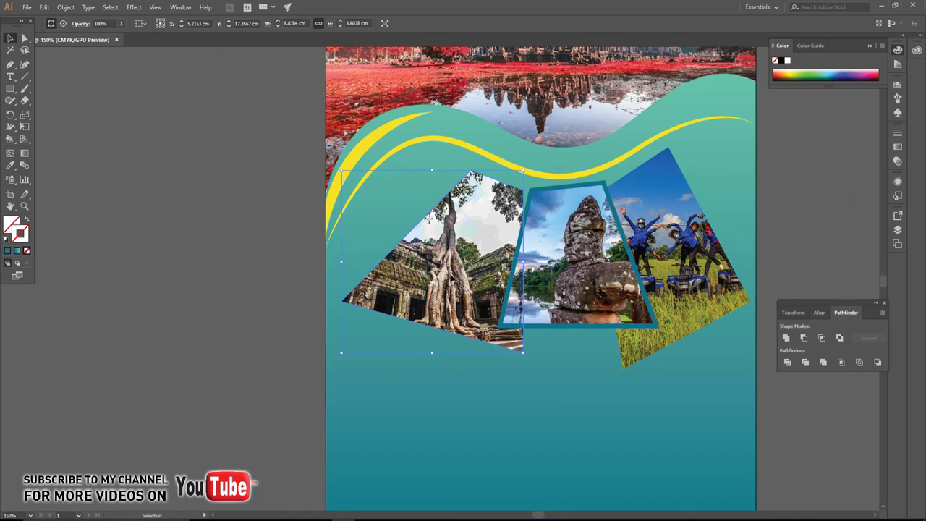
{"action": "left_click_drag", "start_coordinate": [432, 282], "coordinate": [165, 282]}
Release the copy's mask, delete the image, and eyedropper the teal stroke onto its outline
{"action": "right_click", "coordinate": [162, 259]}
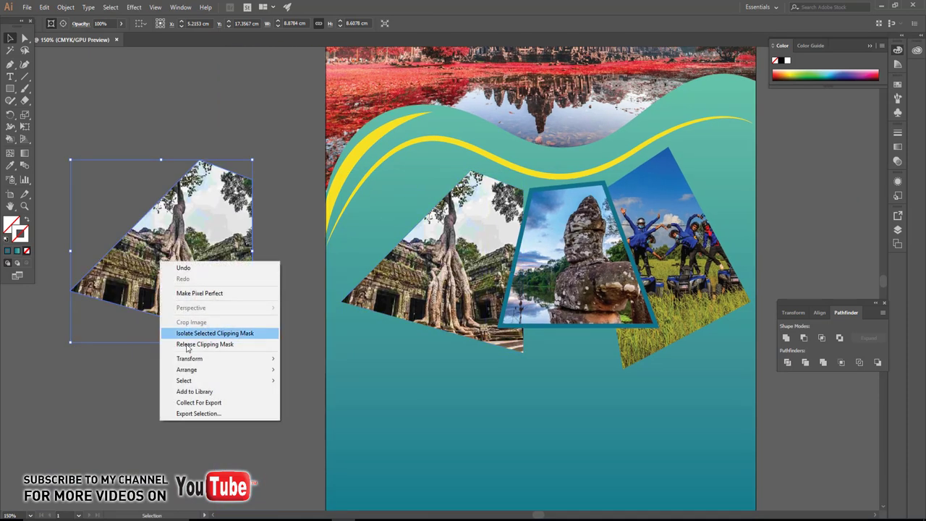
{"action": "left_click", "coordinate": [213, 332]}
{"action": "key", "text": "Delete"}
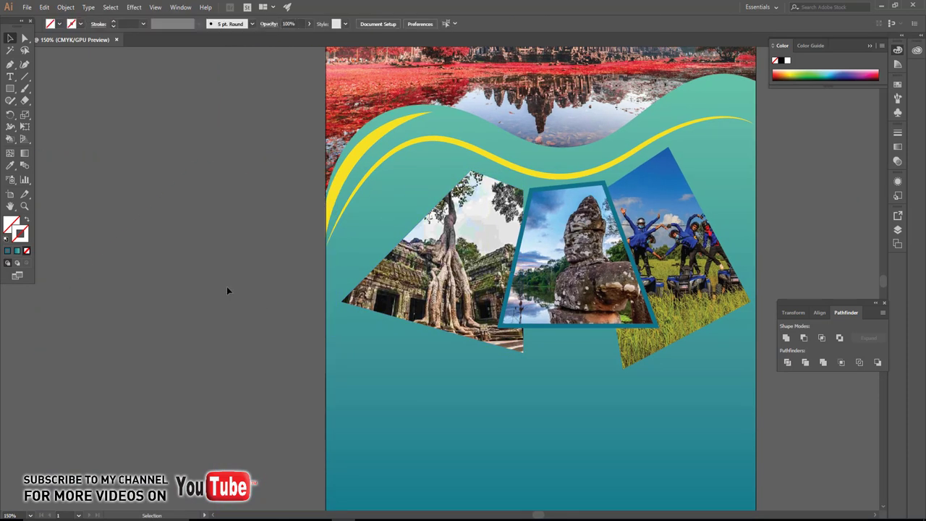
{"action": "left_click_drag", "start_coordinate": [173, 264], "coordinate": [87, 217]}
{"action": "key", "text": "i"}
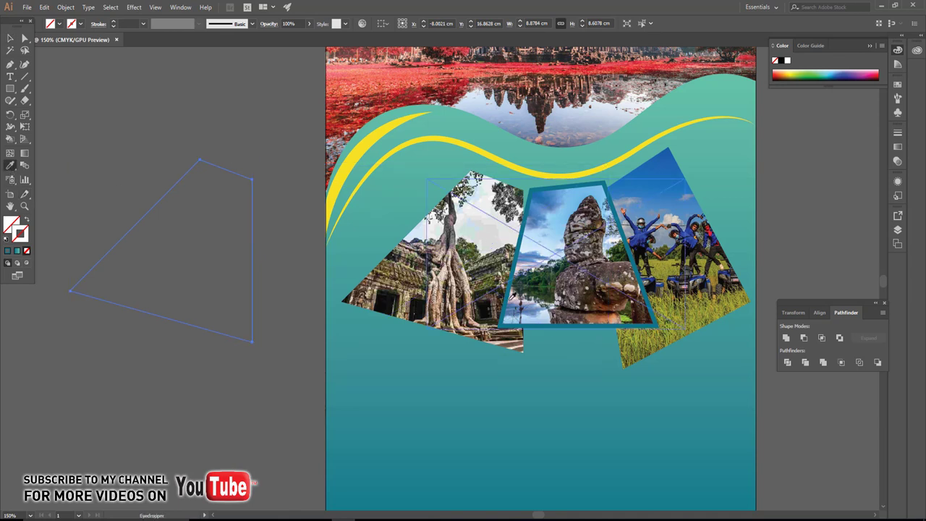
{"action": "left_click", "coordinate": [506, 299]}
Align the teal outline's right and bottom edges with the temple photo
{"action": "left_click", "coordinate": [10, 37]}
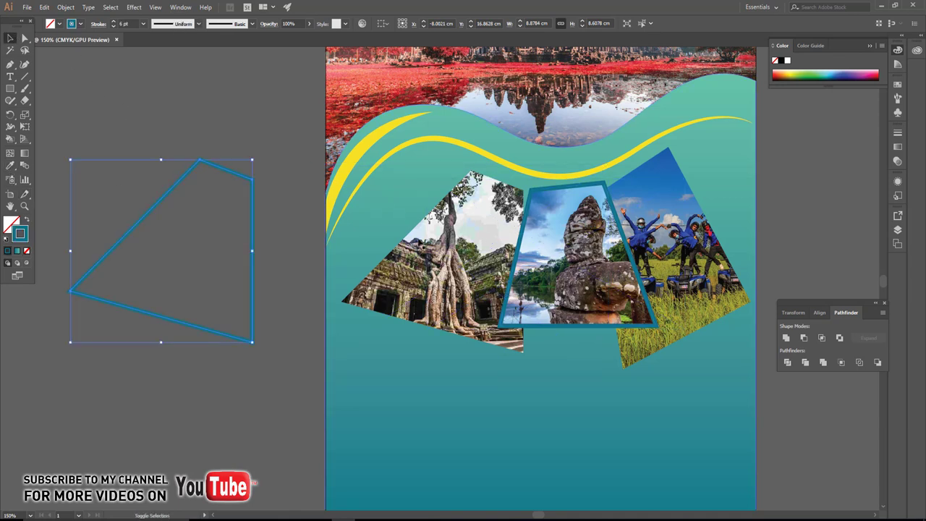
{"action": "left_click", "coordinate": [132, 23]}
{"action": "left_click", "coordinate": [142, 35]}
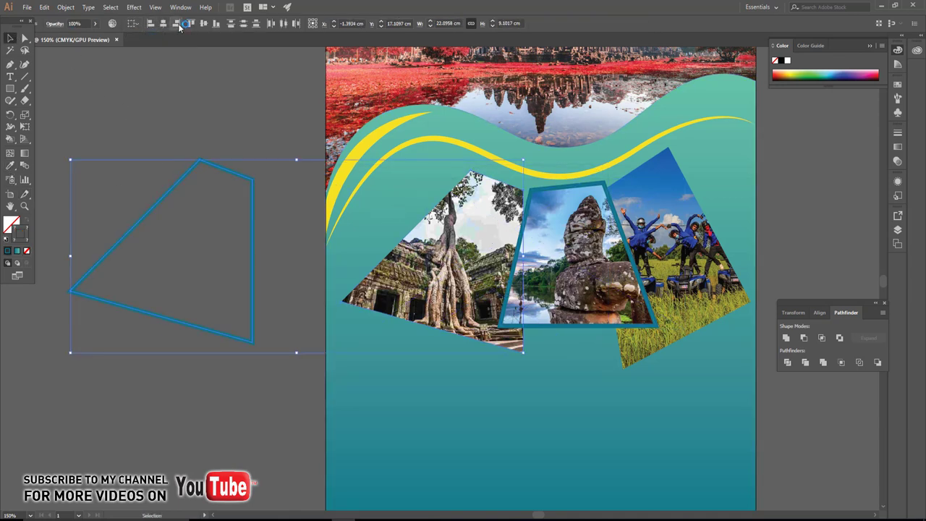
{"action": "left_click", "coordinate": [176, 23]}
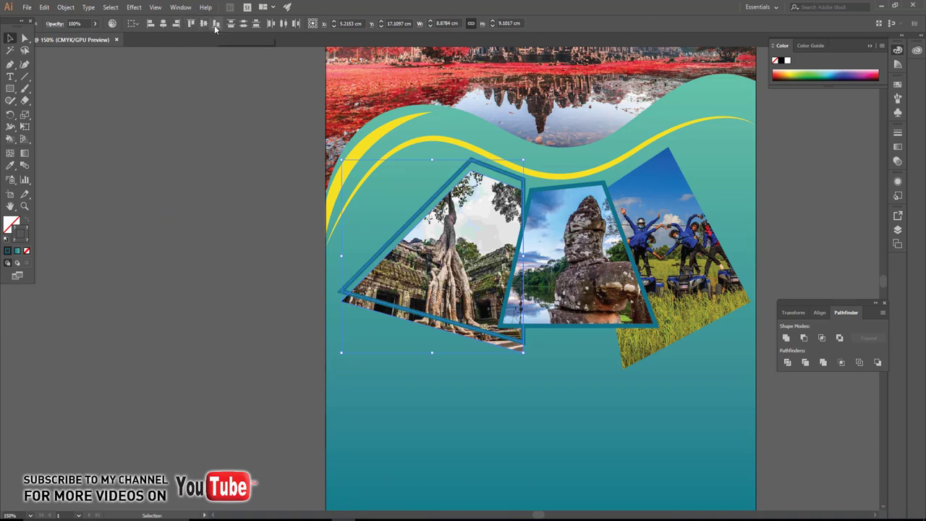
{"action": "left_click", "coordinate": [215, 23]}
Place a copy of the quad-bike photo beside the page
{"action": "left_click", "coordinate": [209, 169]}
{"action": "left_click_drag", "start_coordinate": [209, 169], "coordinate": [42, 126]}
{"action": "left_click_drag", "start_coordinate": [551, 229], "coordinate": [775, 228]}
Release the quad-bike copy's mask, delete the image, and eyedropper the teal stroke onto its outline
{"action": "right_click", "coordinate": [770, 215]}
{"action": "left_click", "coordinate": [803, 301]}
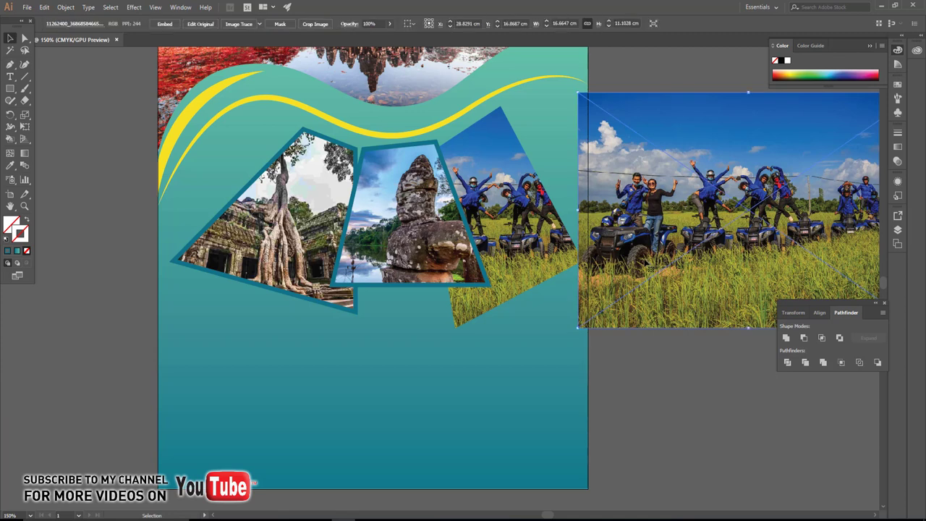
{"action": "key", "text": "Delete"}
{"action": "left_click", "coordinate": [693, 319]}
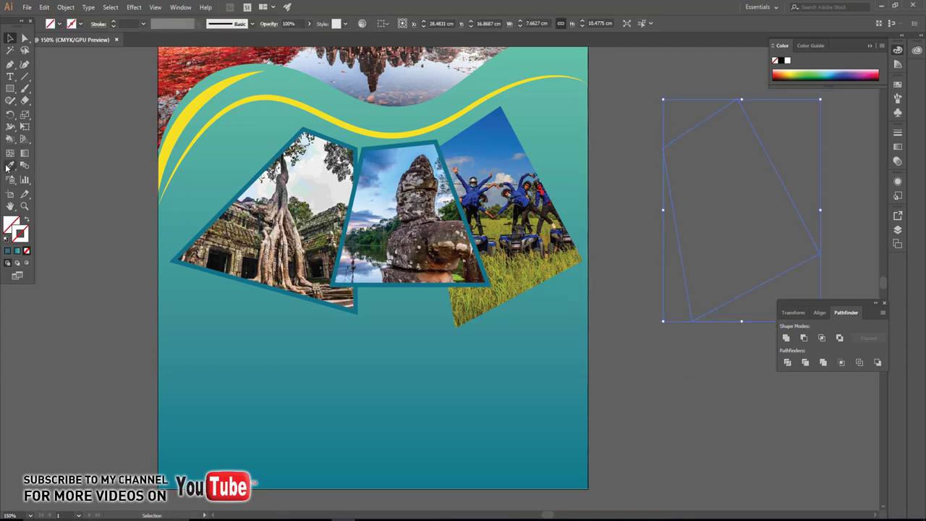
{"action": "left_click", "coordinate": [10, 166]}
{"action": "left_click", "coordinate": [337, 281]}
{"action": "left_click", "coordinate": [10, 39]}
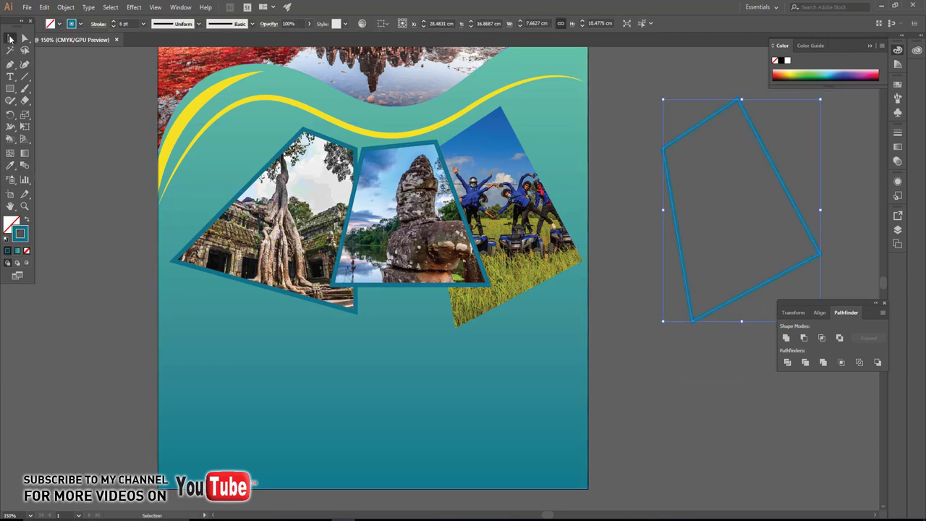
Align the teal outline onto the quad-bike photo
{"action": "left_click", "coordinate": [466, 321], "text": "shift"}
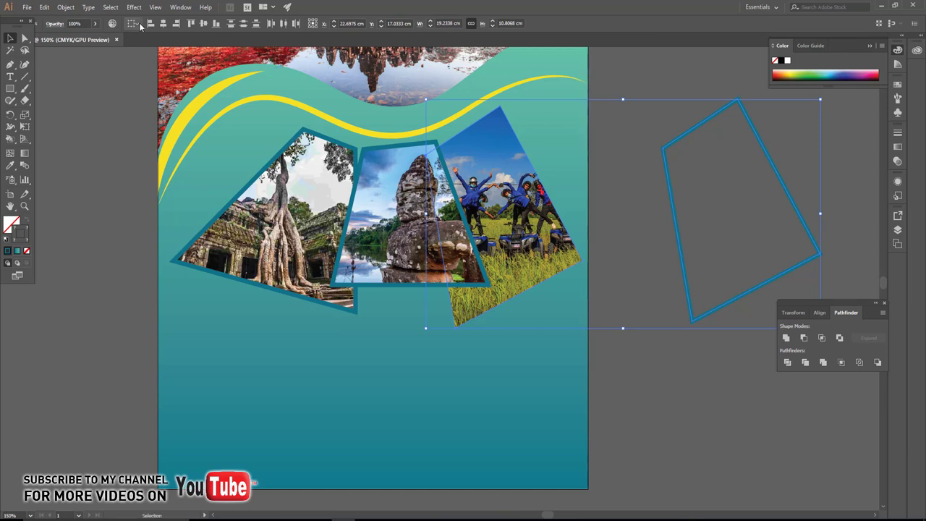
{"action": "left_click", "coordinate": [150, 24]}
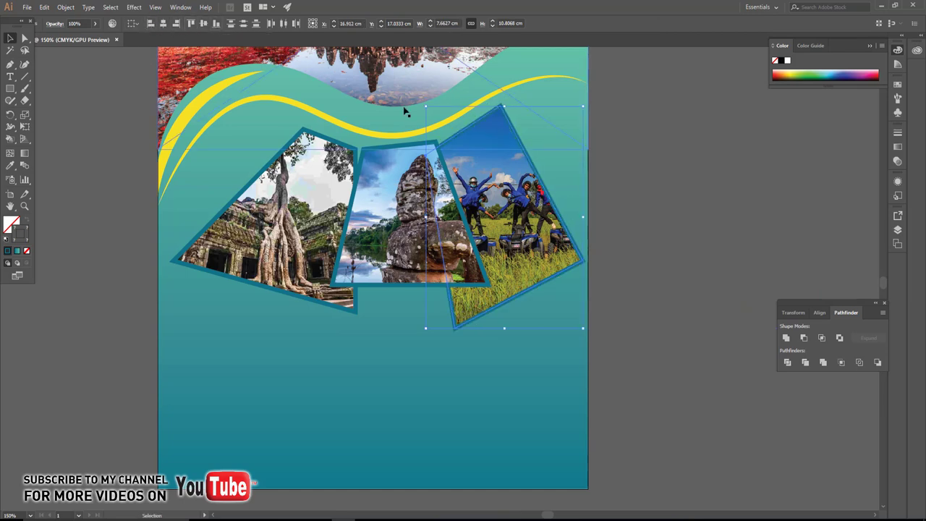
{"action": "left_click", "coordinate": [697, 177]}
Group the three-photo collage and centre it horizontally on the artboard
{"action": "scroll", "coordinate": [661, 314], "scroll_direction": "down", "scroll_amount": 2}
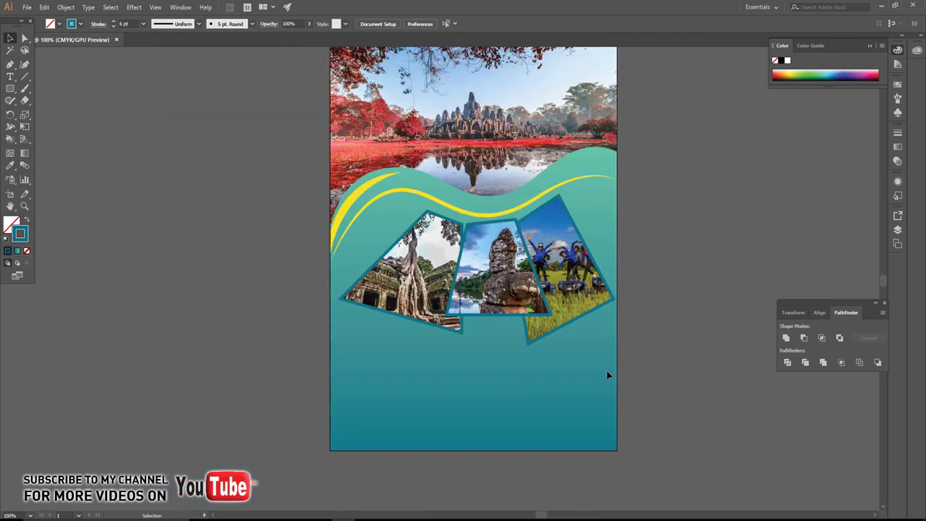
{"action": "key", "text": "ctrl+a"}
{"action": "left_click", "coordinate": [456, 318]}
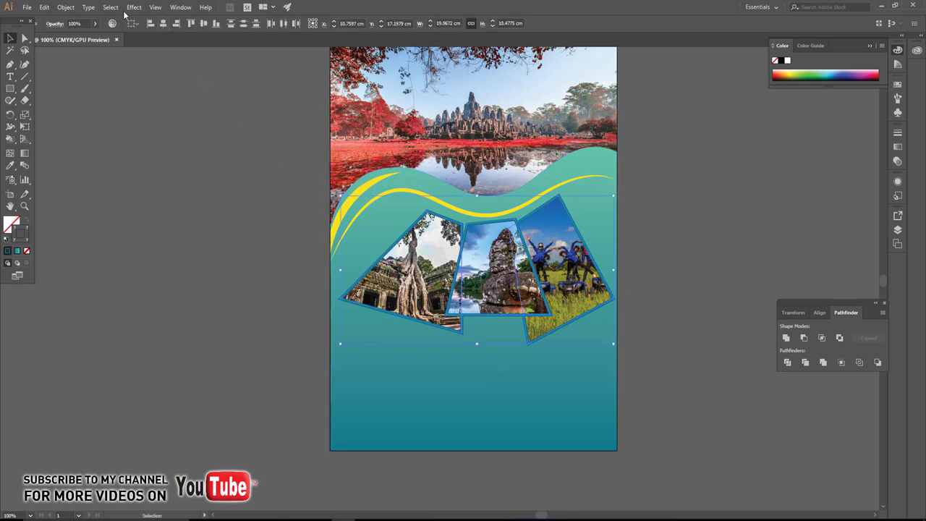
{"action": "left_click", "coordinate": [66, 7]}
{"action": "key", "text": "Escape"}
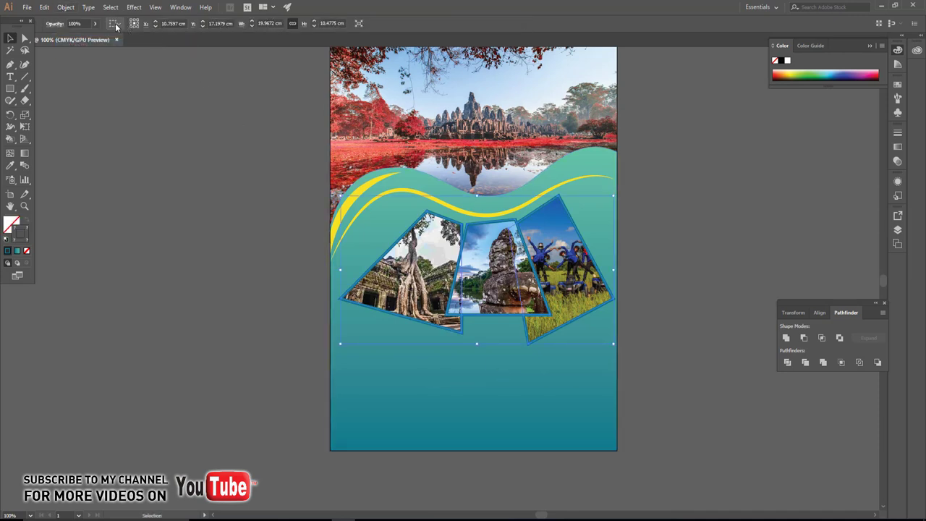
{"action": "left_click", "coordinate": [114, 23]}
{"action": "left_click", "coordinate": [118, 57]}
{"action": "left_click", "coordinate": [138, 25]}
{"action": "left_click", "coordinate": [217, 181]}
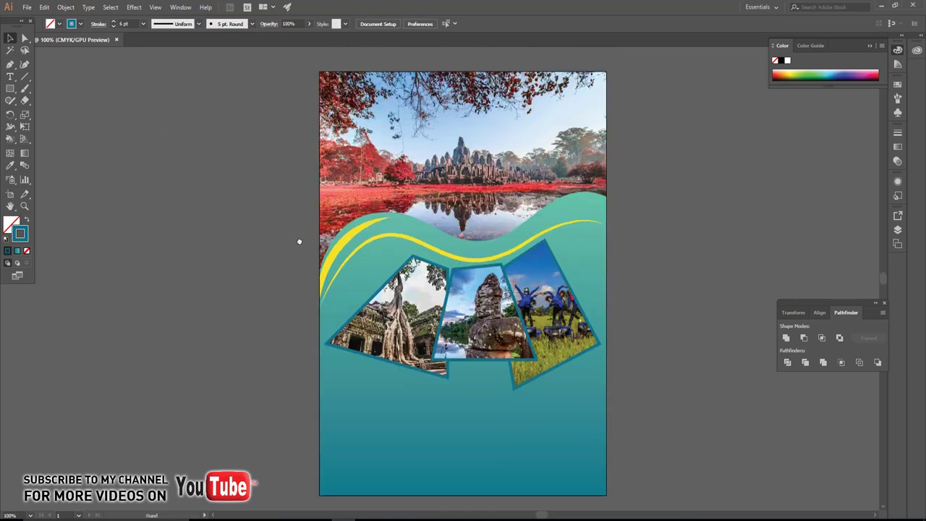
Create a placeholder text object beside the page and set it in Montserrat
{"action": "key", "text": "t"}
{"action": "left_click", "coordinate": [229, 202]}
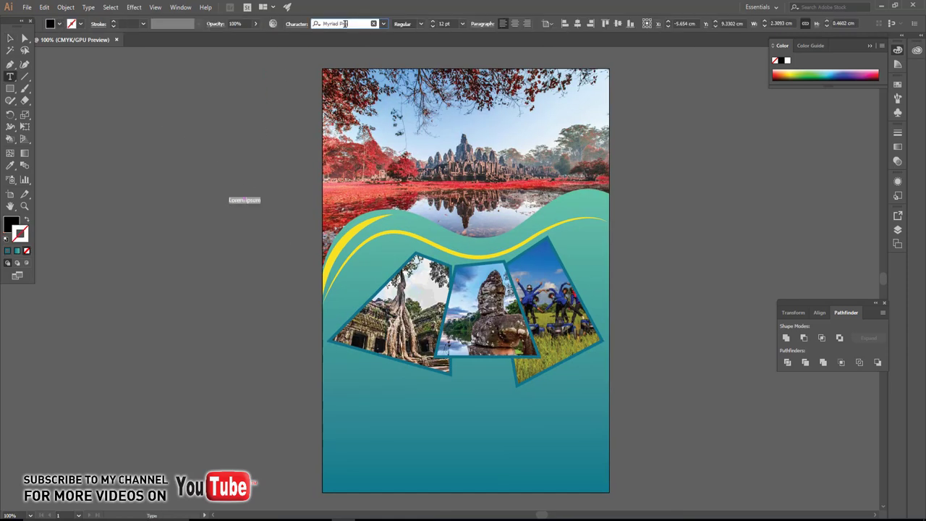
{"action": "left_click", "coordinate": [340, 24]}
{"action": "type", "text": "mon"}
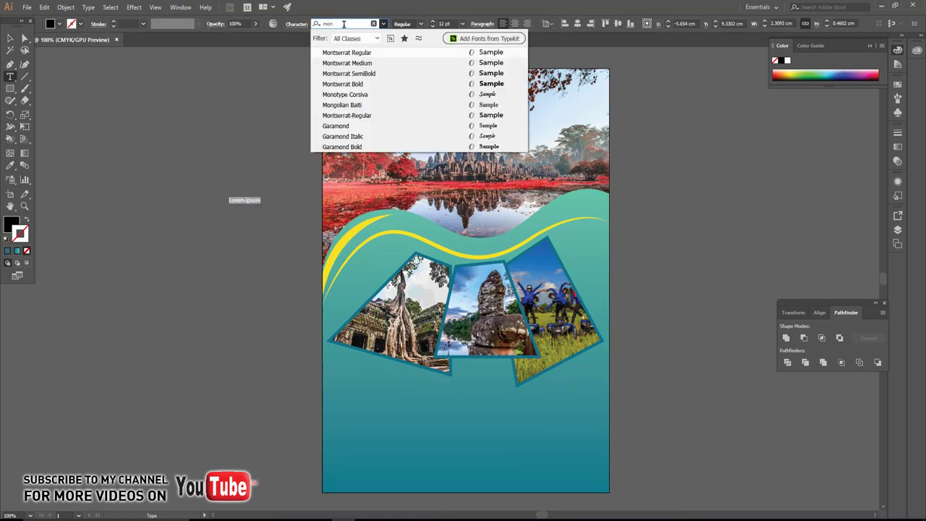
{"action": "left_click", "coordinate": [348, 52]}
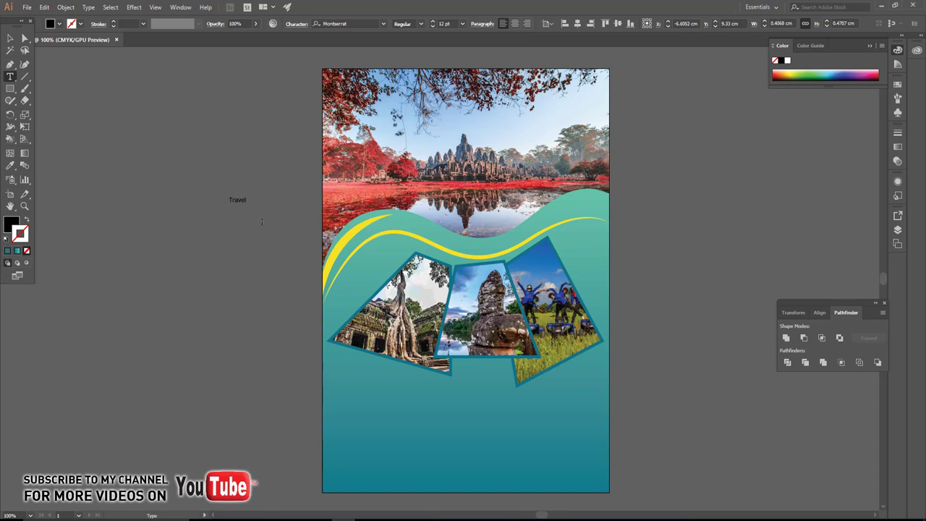
Make the word Travel bold and all caps
{"action": "double_click", "coordinate": [239, 199]}
{"action": "left_click", "coordinate": [420, 24]}
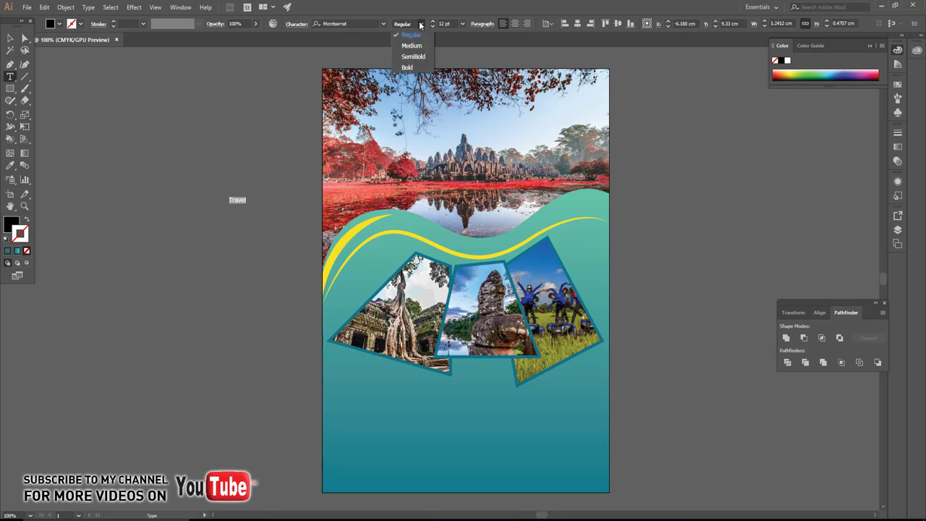
{"action": "left_click", "coordinate": [407, 68]}
{"action": "left_click", "coordinate": [296, 24]}
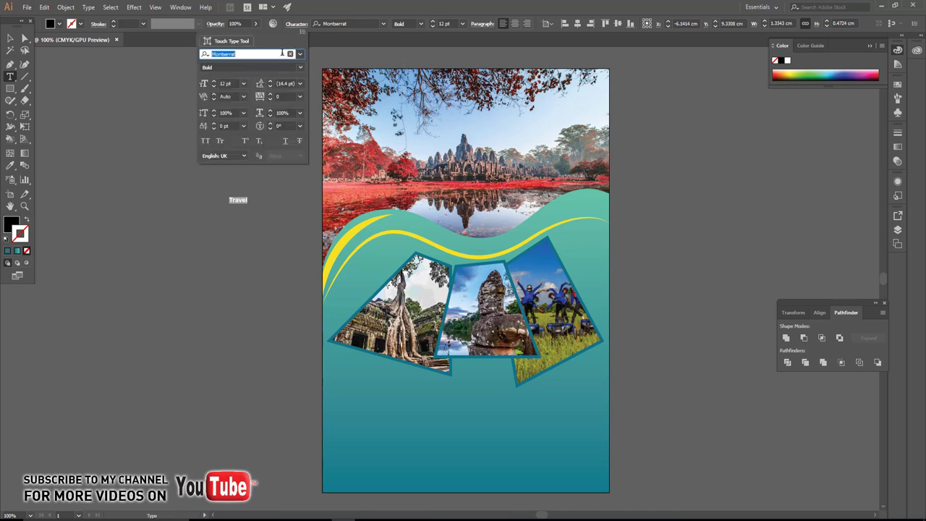
{"action": "left_click", "coordinate": [207, 142]}
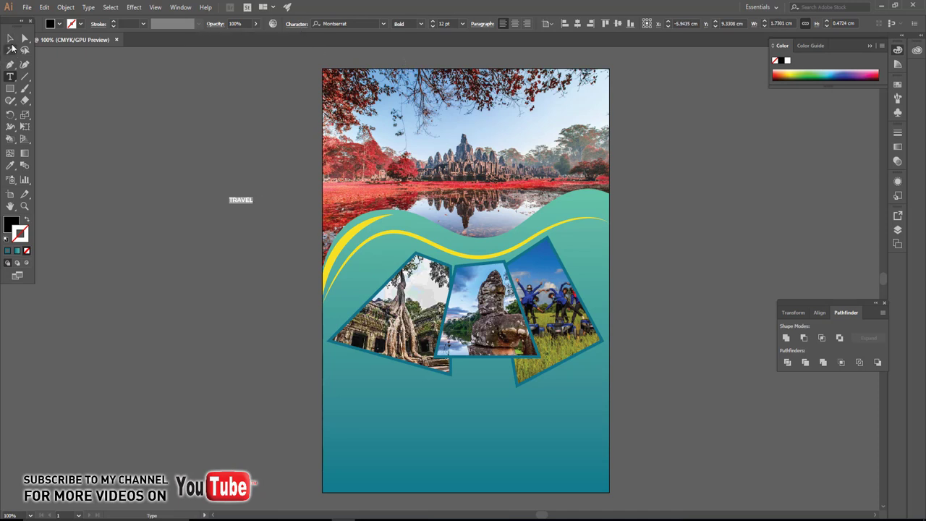
Enlarge TRAVEL, move it to the top of the temple photo, and fill it yellow
{"action": "left_click", "coordinate": [10, 39]}
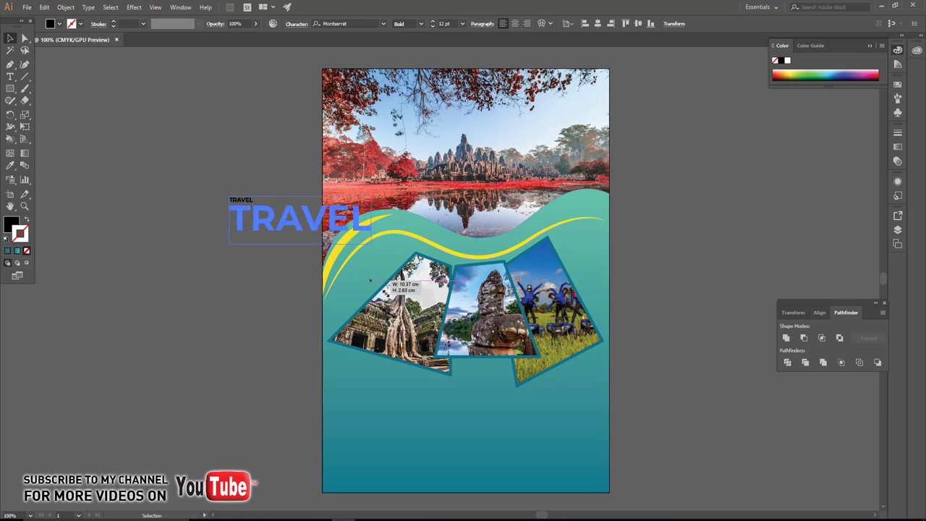
{"action": "left_click_drag", "start_coordinate": [255, 205], "coordinate": [386, 244]}
{"action": "mouse_move", "coordinate": [293, 213]}
{"action": "left_mouse_down"}
{"action": "mouse_move", "coordinate": [492, 143]}
{"action": "mouse_move", "coordinate": [456, 108]}
{"action": "left_mouse_up"}
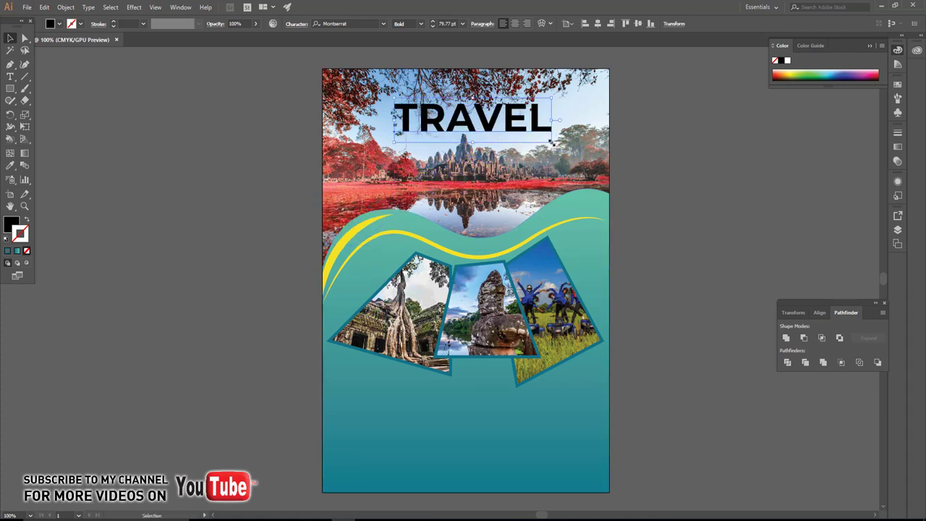
{"action": "left_click_drag", "start_coordinate": [552, 142], "coordinate": [530, 133]}
{"action": "left_click", "coordinate": [59, 24]}
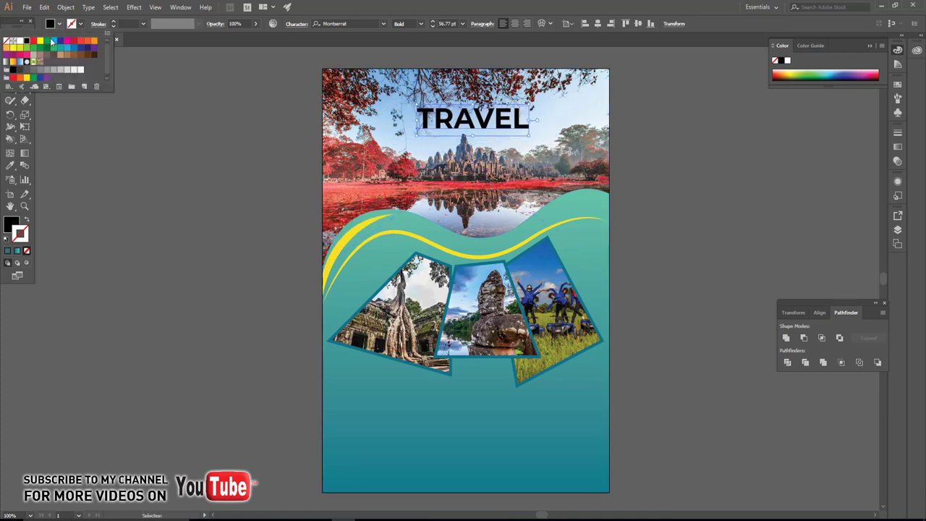
{"action": "left_click", "coordinate": [13, 48]}
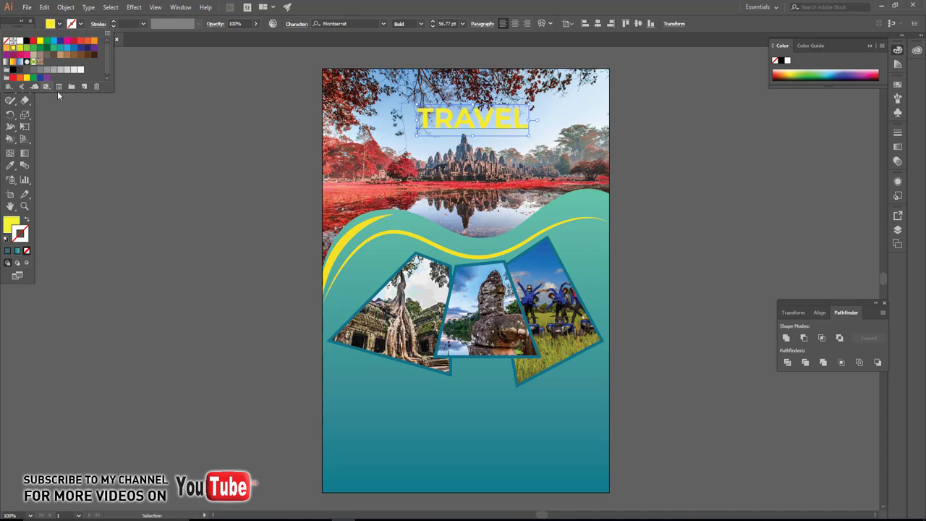
Duplicate TRAVEL just below itself in Regular weight and retype the copy as WITH US
{"action": "left_click", "coordinate": [113, 139]}
{"action": "scroll", "coordinate": [424, 149], "scroll_direction": "up", "scroll_amount": 1}
{"action": "left_click_drag", "start_coordinate": [434, 122], "coordinate": [434, 154]}
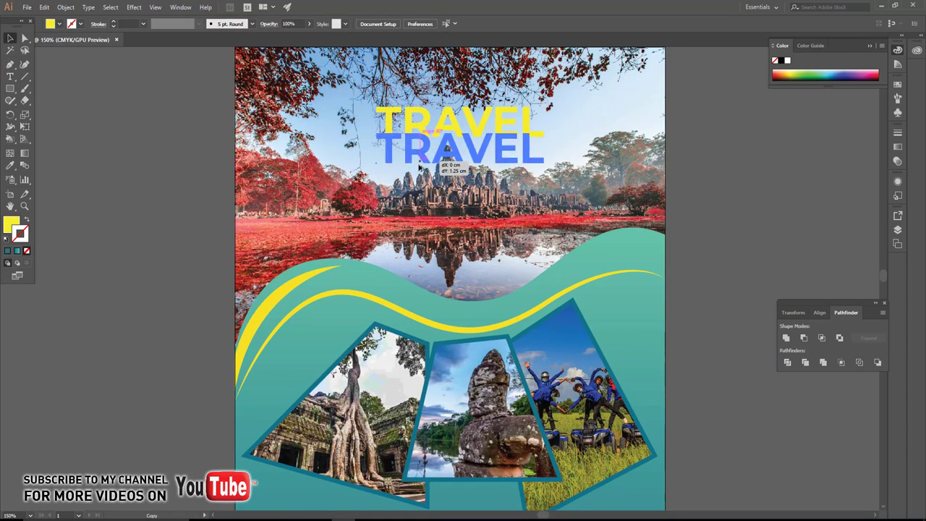
{"action": "left_click", "coordinate": [420, 23]}
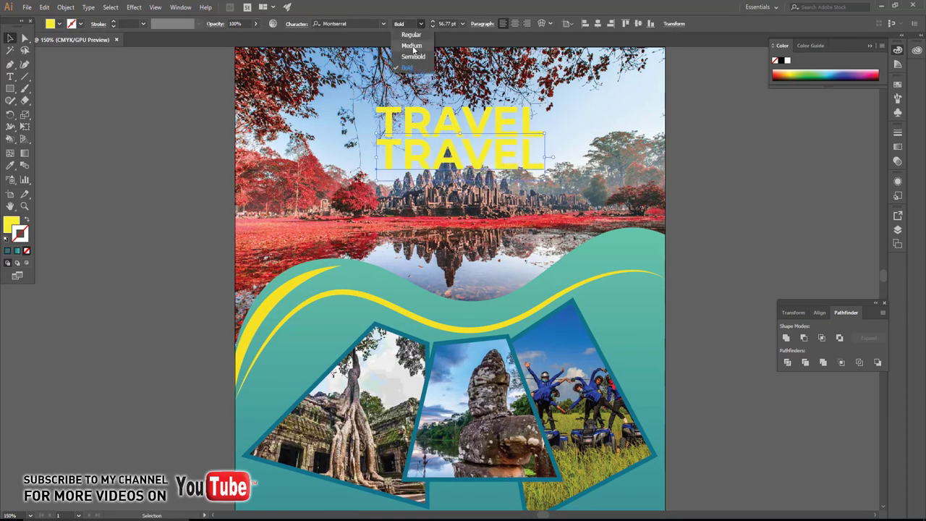
{"action": "left_click", "coordinate": [409, 45]}
{"action": "double_click", "coordinate": [445, 152]}
{"action": "key", "text": "ctrl+a"}
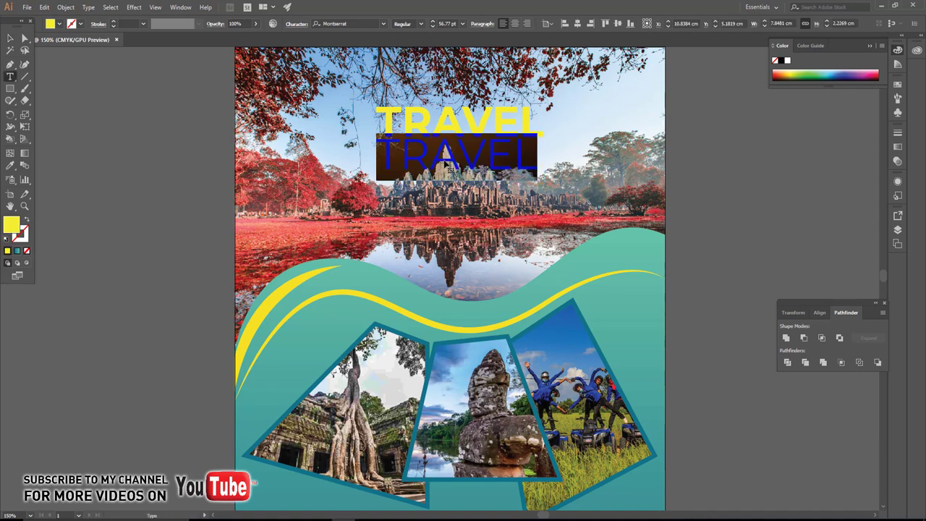
{"action": "type", "text": "Q"}
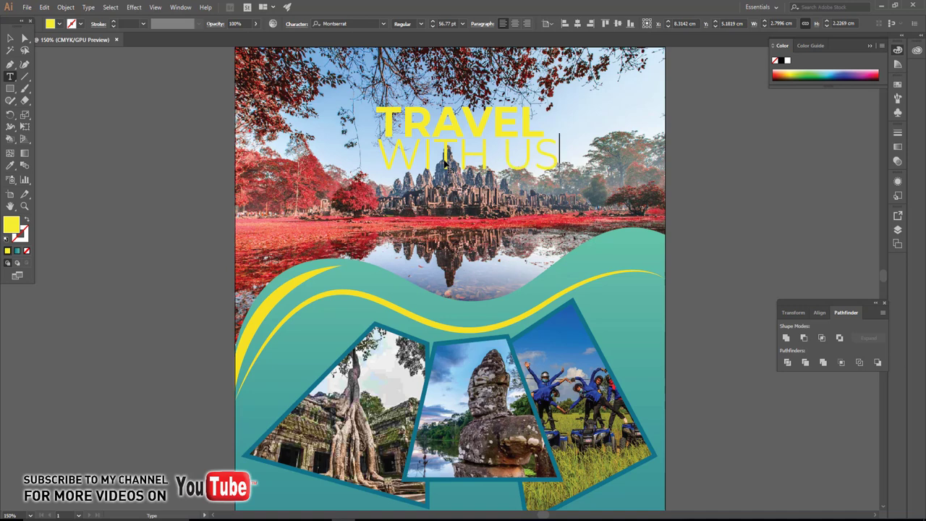
Shrink WITH US to about 31.7 pt, fill it black, and nudge the title lines up
{"action": "left_click", "coordinate": [11, 39]}
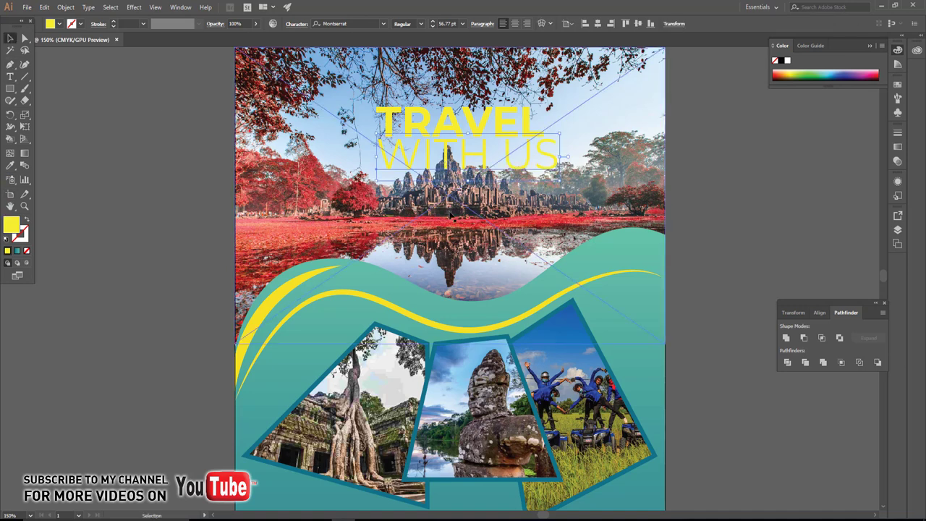
{"action": "left_click_drag", "start_coordinate": [557, 182], "coordinate": [485, 165]}
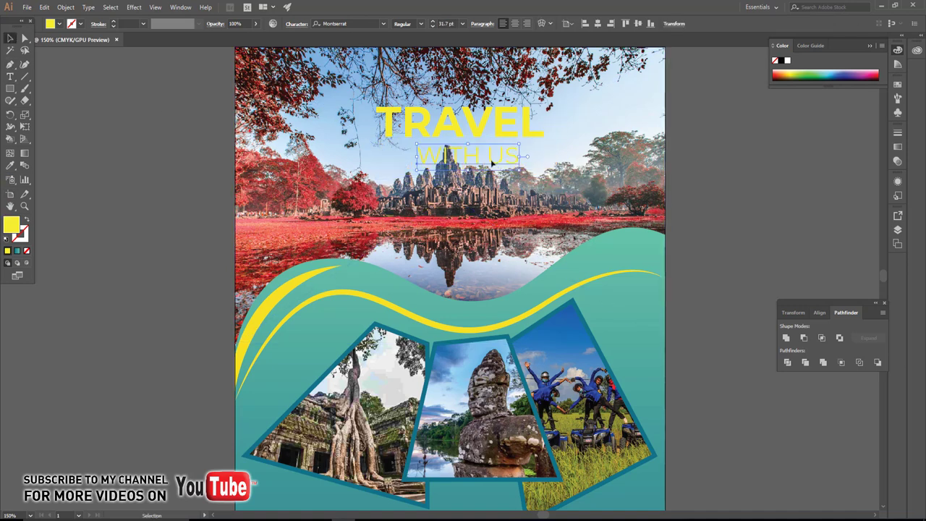
{"action": "left_click", "coordinate": [61, 23]}
{"action": "left_click", "coordinate": [36, 39]}
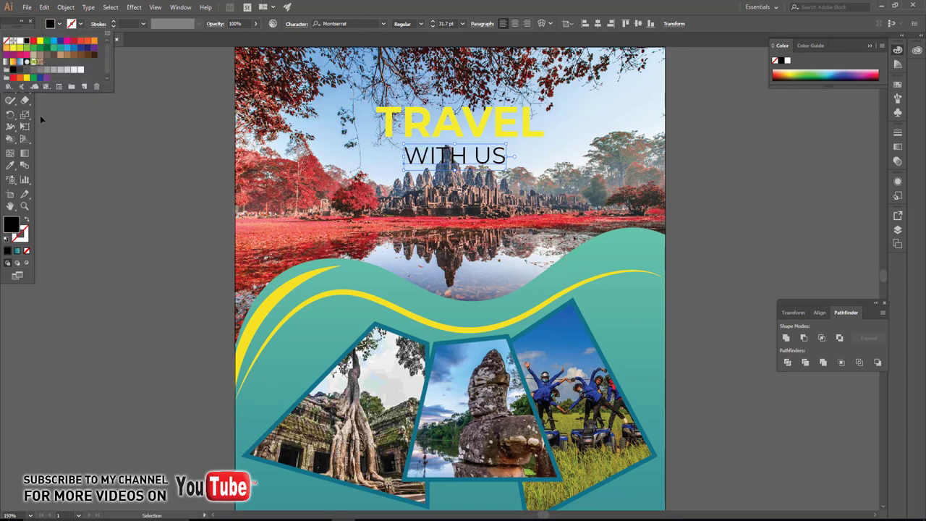
{"action": "left_click_drag", "start_coordinate": [480, 162], "coordinate": [409, 173]}
{"action": "scroll", "coordinate": [407, 172], "scroll_direction": "up", "scroll_amount": 2}
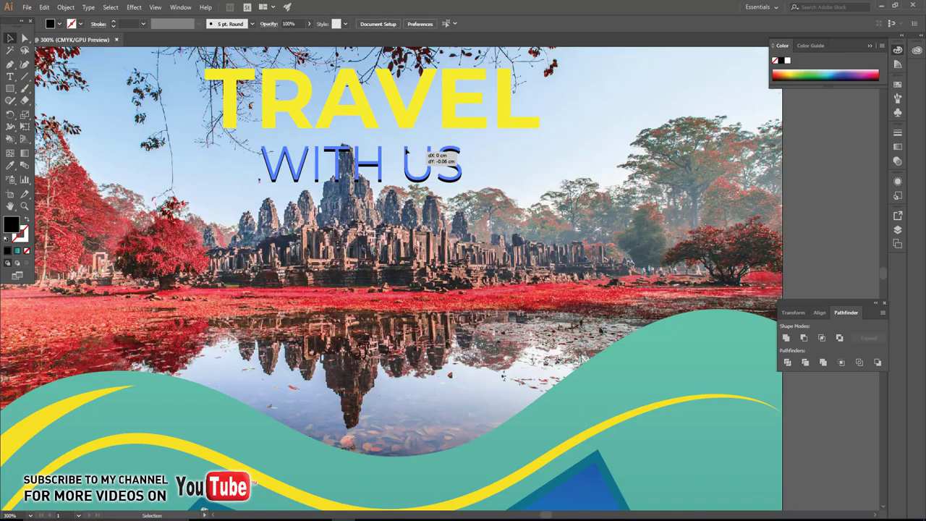
{"action": "left_click_drag", "start_coordinate": [391, 113], "coordinate": [390, 106]}
{"action": "scroll", "coordinate": [390, 106], "scroll_direction": "down", "scroll_amount": 2}
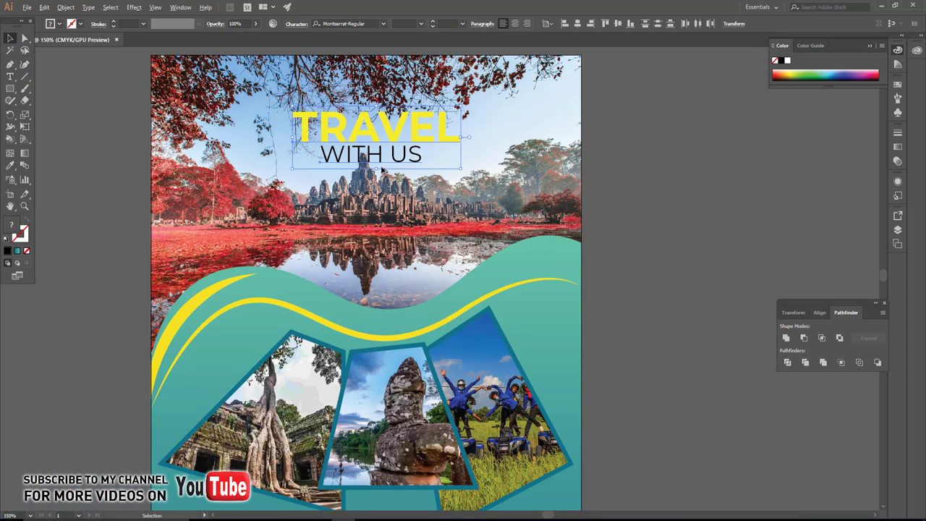
Place a spare copy of the yellow TRAVEL title beside the page
{"action": "left_click", "coordinate": [677, 208]}
{"action": "left_click_drag", "start_coordinate": [442, 277], "coordinate": [478, 264]}
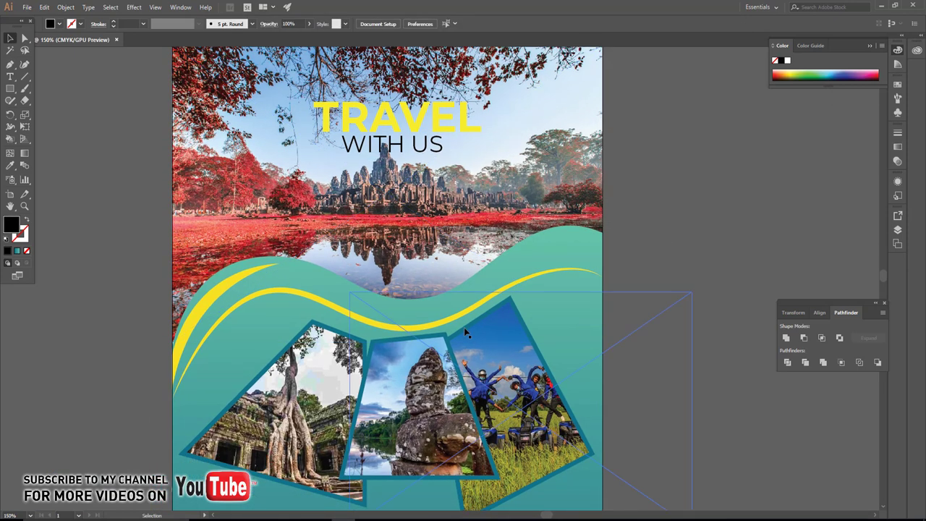
{"action": "left_click_drag", "start_coordinate": [544, 319], "coordinate": [509, 300]}
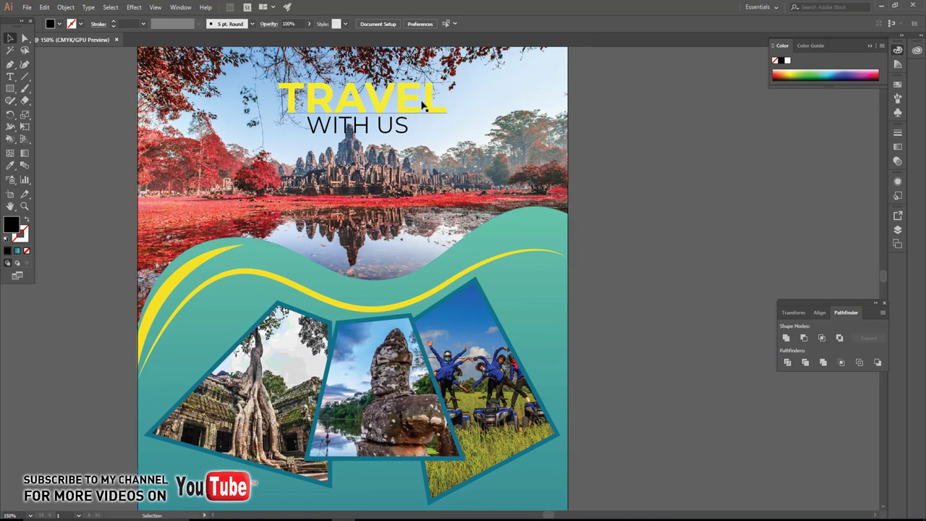
{"action": "left_click_drag", "start_coordinate": [403, 99], "coordinate": [659, 306], "text": "alt"}
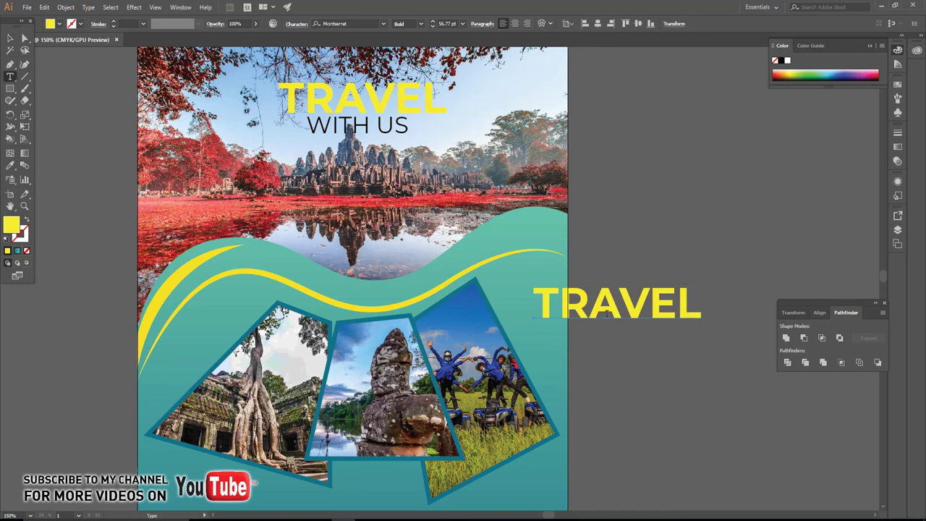
Retype the spare TRAVEL copy as 20 and duplicate it to the right
{"action": "double_click", "coordinate": [607, 312]}
{"action": "type", "text": "20"}
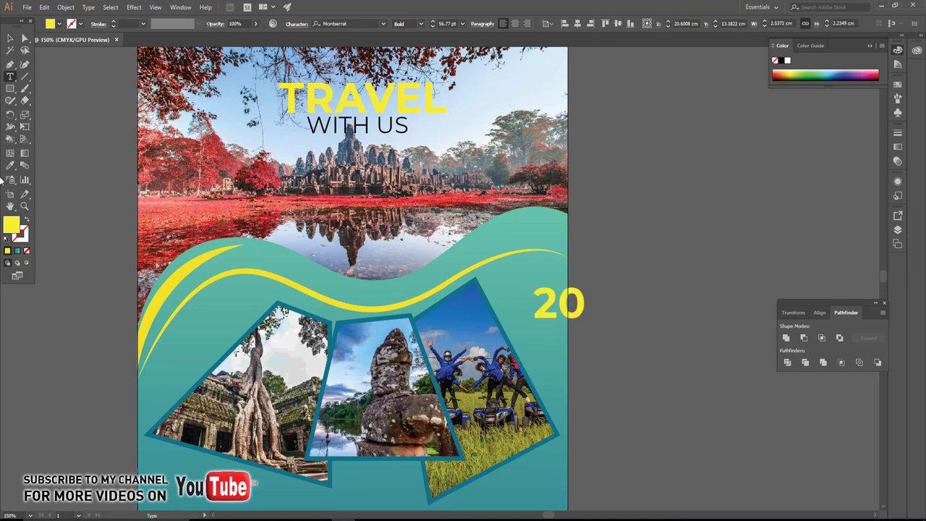
{"action": "key", "text": "Escape"}
{"action": "scroll", "coordinate": [668, 346], "scroll_direction": "up", "scroll_amount": 1, "text": "alt"}
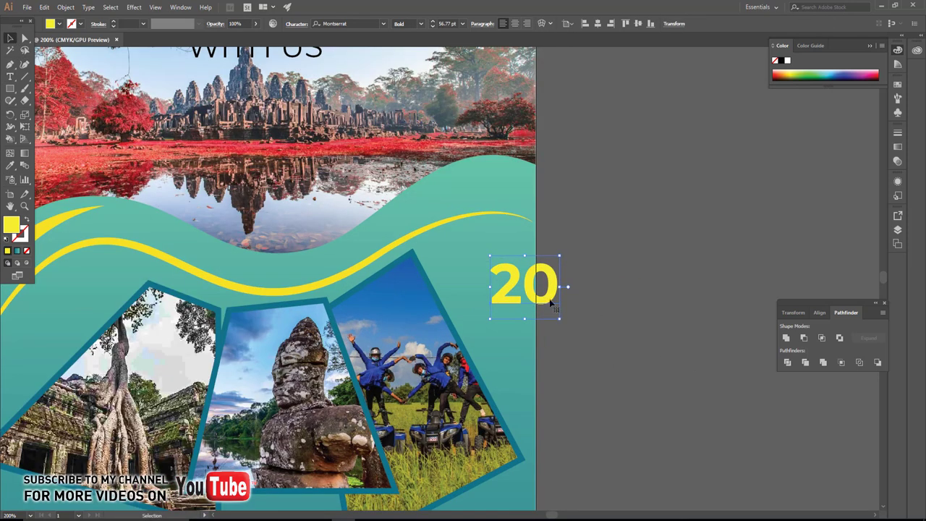
{"action": "left_click_drag", "start_coordinate": [551, 302], "coordinate": [640, 303]}
Retype the duplicate as %, shrink it and tuck it beside the 20
{"action": "key", "text": "t"}
{"action": "double_click", "coordinate": [613, 283]}
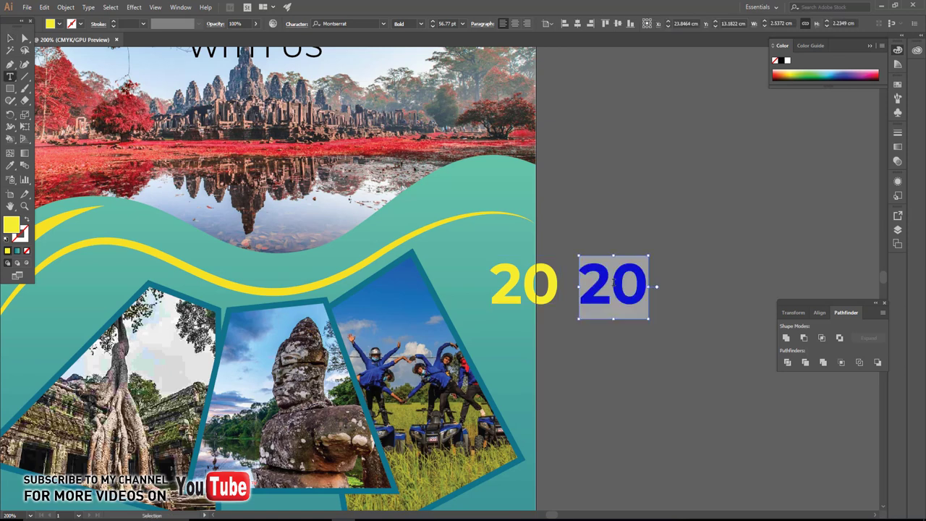
{"action": "type", "text": "%"}
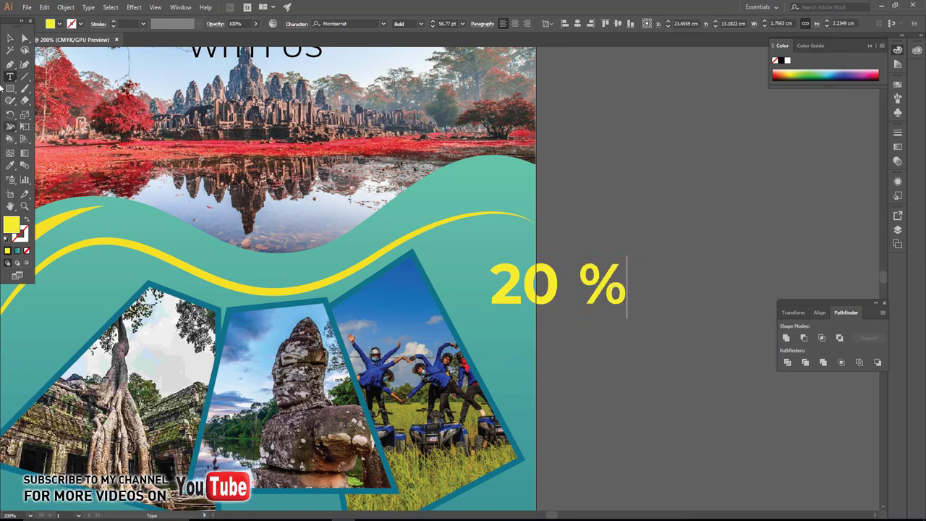
{"action": "left_click", "coordinate": [10, 41]}
{"action": "scroll", "coordinate": [531, 337], "scroll_direction": "up", "scroll_amount": 1, "text": "alt"}
{"action": "left_click_drag", "start_coordinate": [727, 302], "coordinate": [687, 293]}
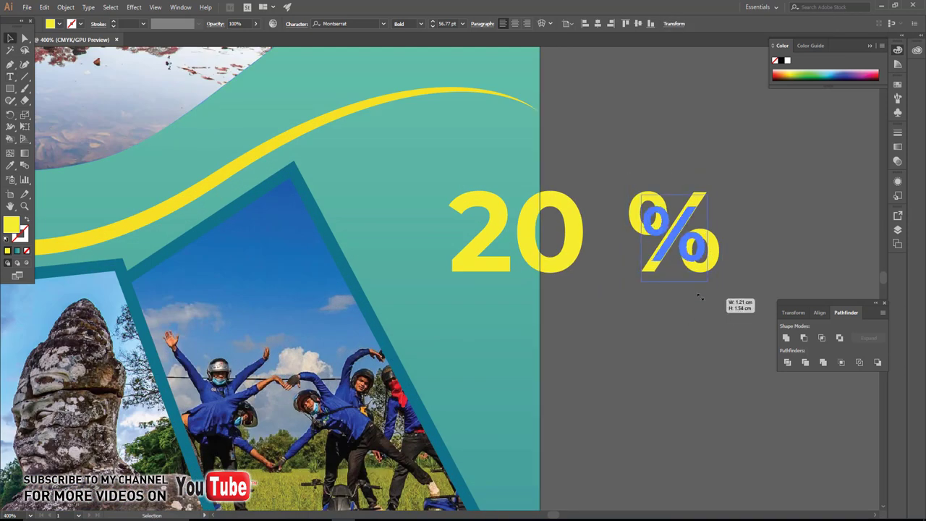
{"action": "left_click_drag", "start_coordinate": [672, 237], "coordinate": [587, 257]}
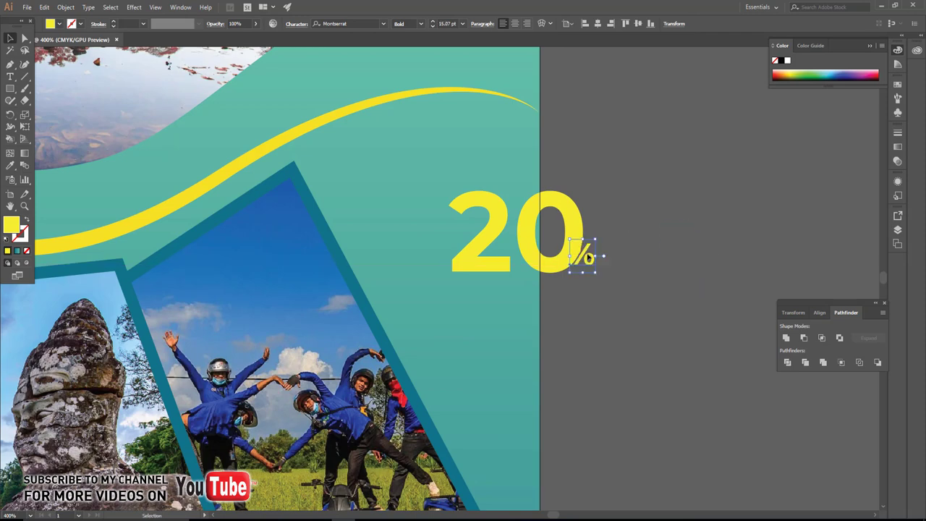
Convert the percent sign to outlines and enlarge it slightly
{"action": "right_click", "coordinate": [587, 257]}
{"action": "left_click", "coordinate": [612, 323]}
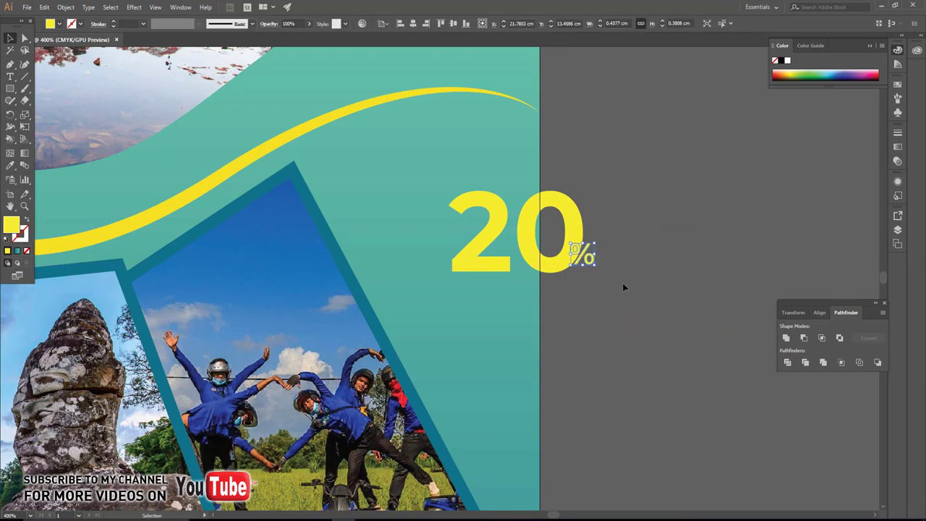
{"action": "left_click", "coordinate": [622, 285]}
{"action": "scroll", "coordinate": [588, 261], "scroll_direction": "up", "scroll_amount": 3, "text": "alt"}
{"action": "left_click_drag", "start_coordinate": [611, 293], "coordinate": [623, 304]}
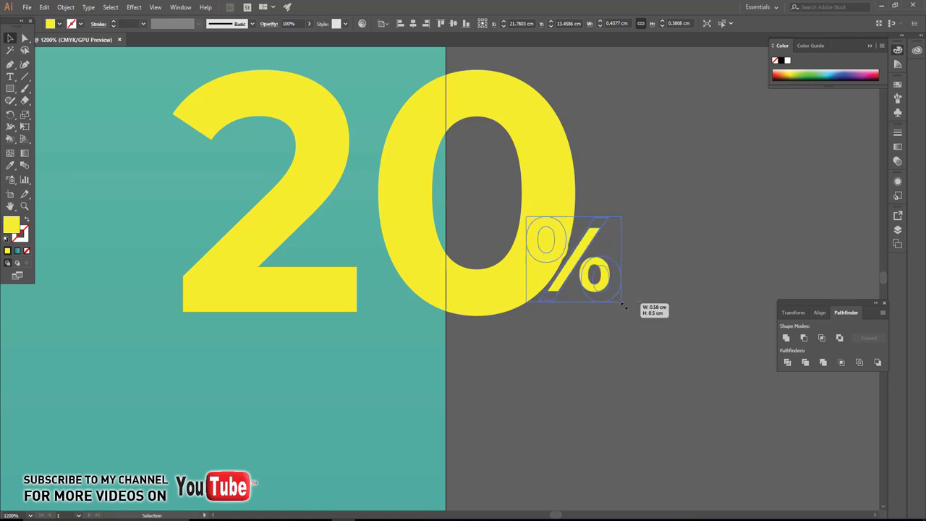
{"action": "scroll", "coordinate": [367, 270], "scroll_direction": "down", "scroll_amount": 2}
{"action": "left_click_drag", "start_coordinate": [363, 290], "coordinate": [479, 238]}
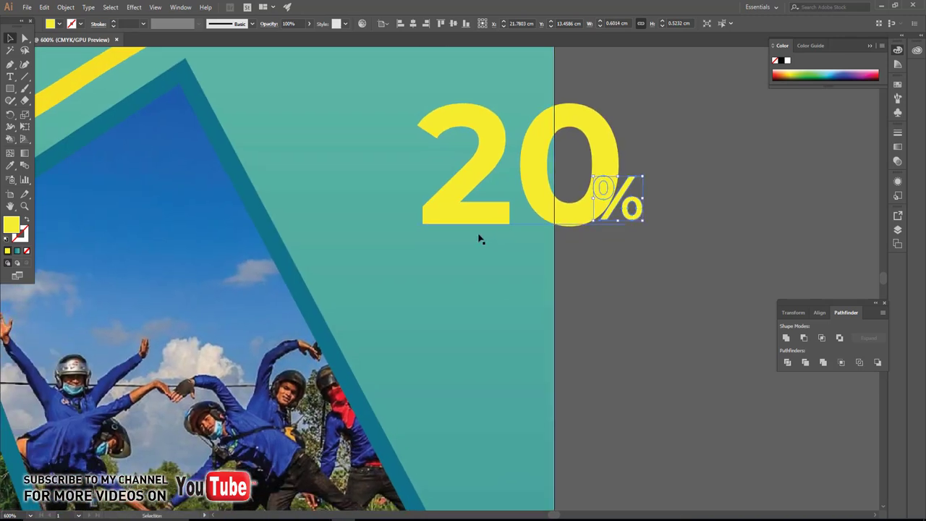
Give the percent sign a dark teal stroke colour
{"action": "double_click", "coordinate": [22, 233]}
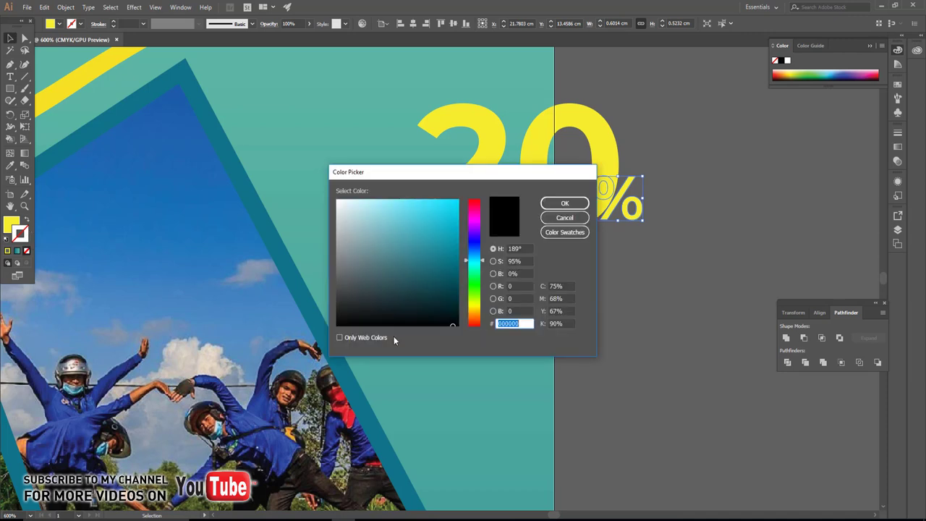
{"action": "left_click", "coordinate": [558, 287]}
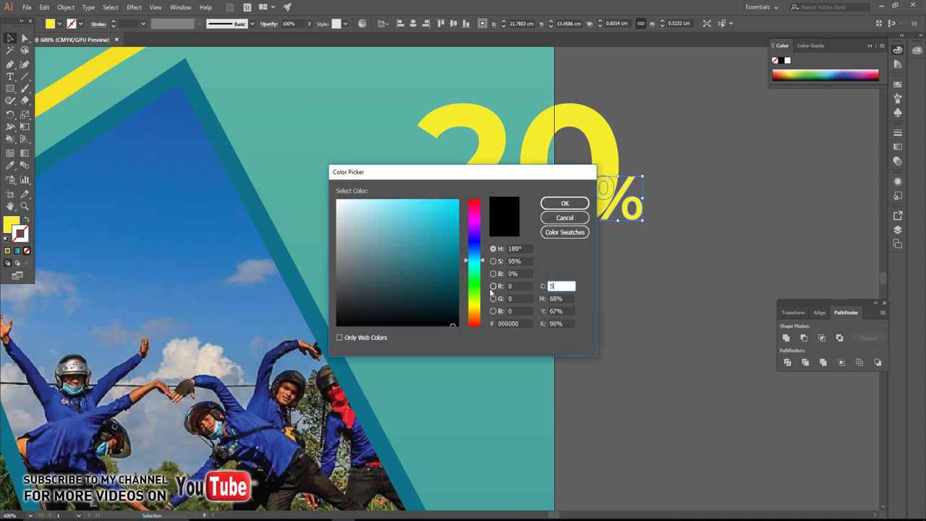
{"action": "type", "text": "9"}
{"action": "key", "text": "Tab"}
{"action": "type", "text": "1"}
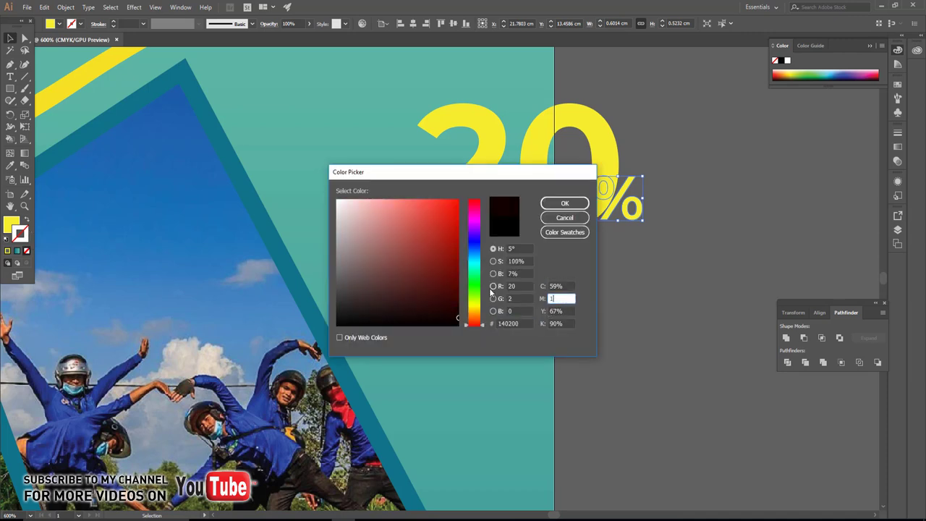
{"action": "key", "text": "Tab"}
{"action": "type", "text": "43"}
{"action": "key", "text": "Tab"}
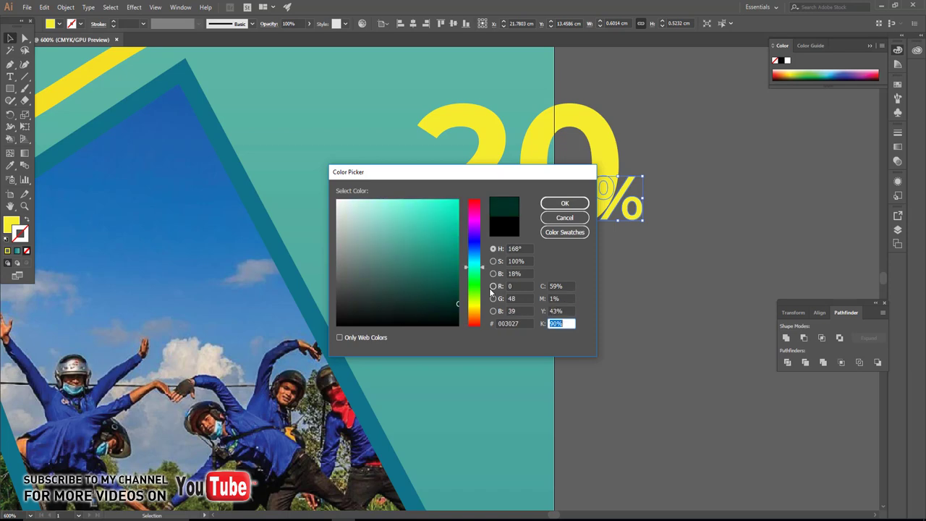
{"action": "key", "text": "Return"}
Align the percent sign's stroke to the outside
{"action": "scroll", "coordinate": [631, 222], "scroll_direction": "up", "scroll_amount": 2}
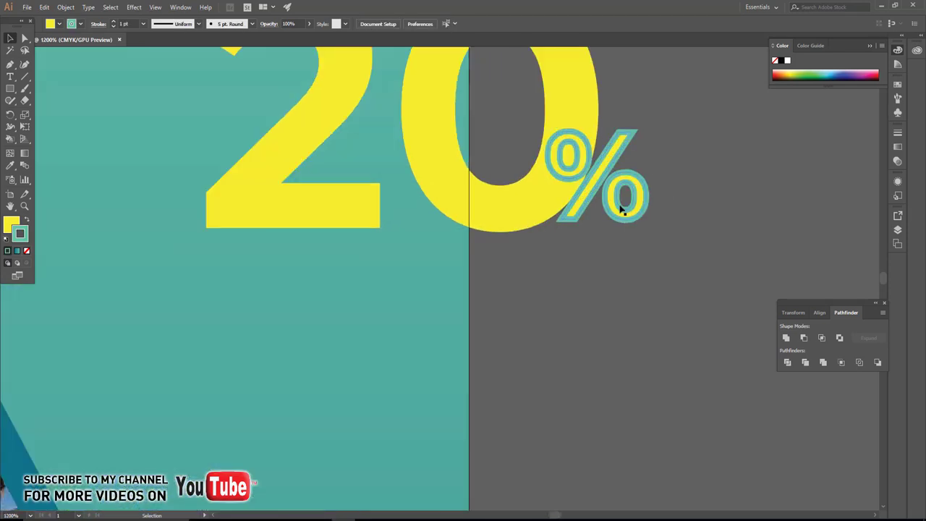
{"action": "left_click", "coordinate": [629, 214]}
{"action": "left_click", "coordinate": [897, 133]}
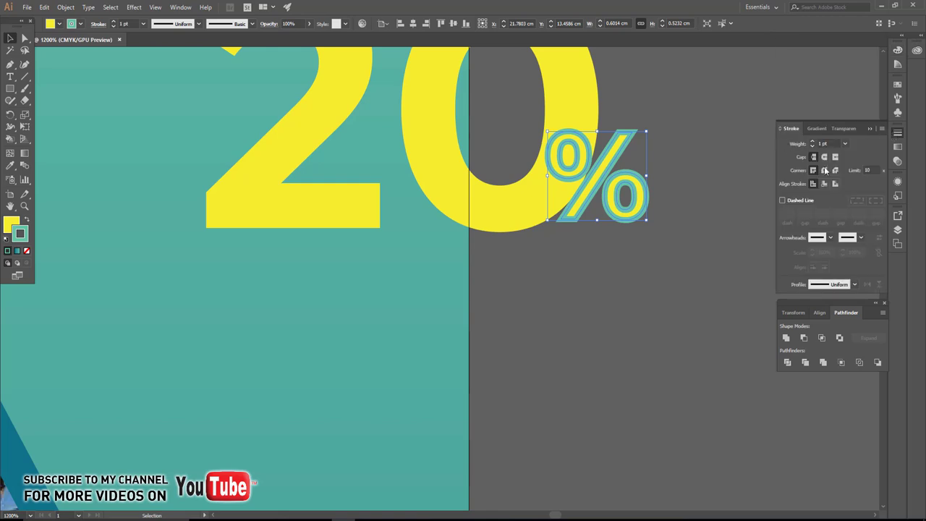
{"action": "left_click", "coordinate": [834, 183]}
{"action": "left_click", "coordinate": [665, 247]}
{"action": "scroll", "coordinate": [665, 247], "scroll_direction": "down", "scroll_amount": 2}
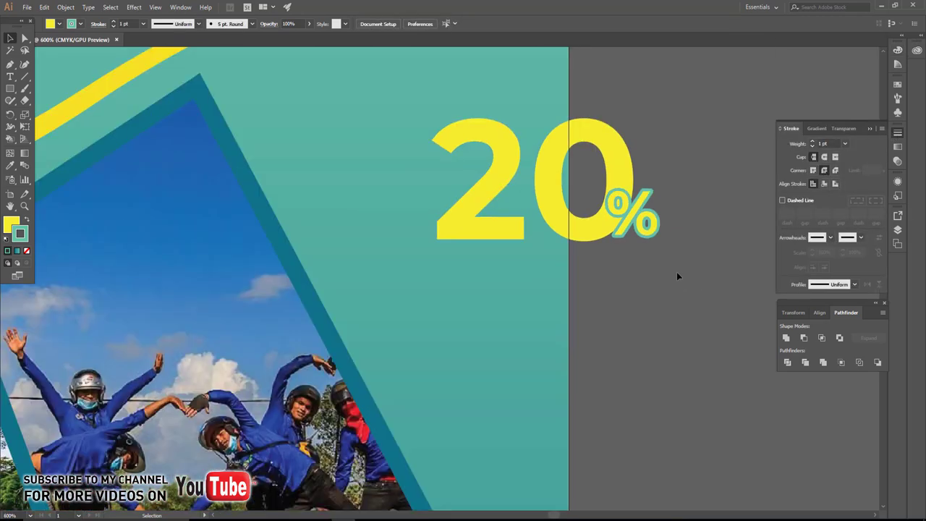
Enlarge the % beside the 20 and shift the 20% onto the artboard
{"action": "left_click", "coordinate": [654, 238]}
{"action": "mouse_move", "coordinate": [657, 236]}
{"action": "left_mouse_down"}
{"action": "mouse_move", "coordinate": [677, 268]}
{"action": "mouse_move", "coordinate": [635, 227]}
{"action": "mouse_move", "coordinate": [510, 215]}
{"action": "mouse_move", "coordinate": [542, 312]}
{"action": "left_mouse_up"}
{"action": "left_click", "coordinate": [612, 250]}
{"action": "scroll", "coordinate": [543, 232], "scroll_direction": "down", "scroll_amount": 1}
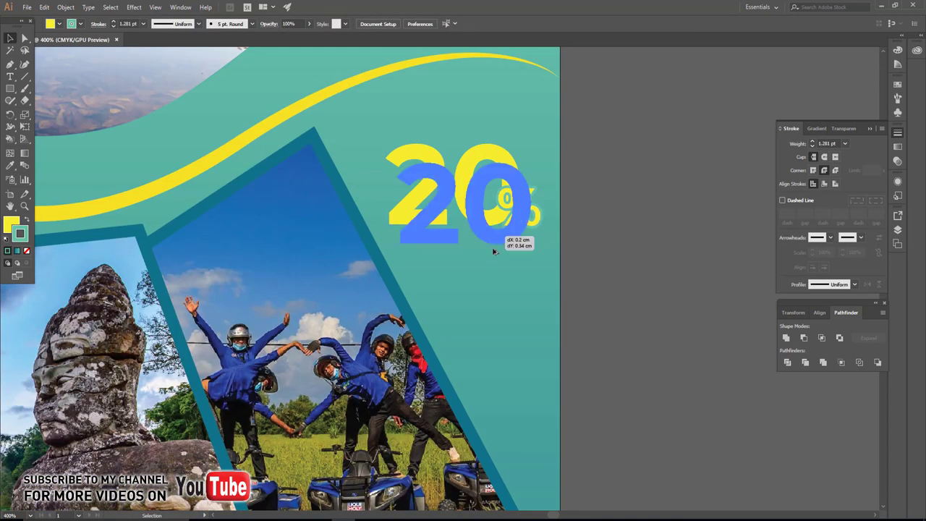
Retype the copied 20 as OFF, shrink it and place it beneath the 20%
{"action": "key", "text": "t"}
{"action": "double_click", "coordinate": [481, 281]}
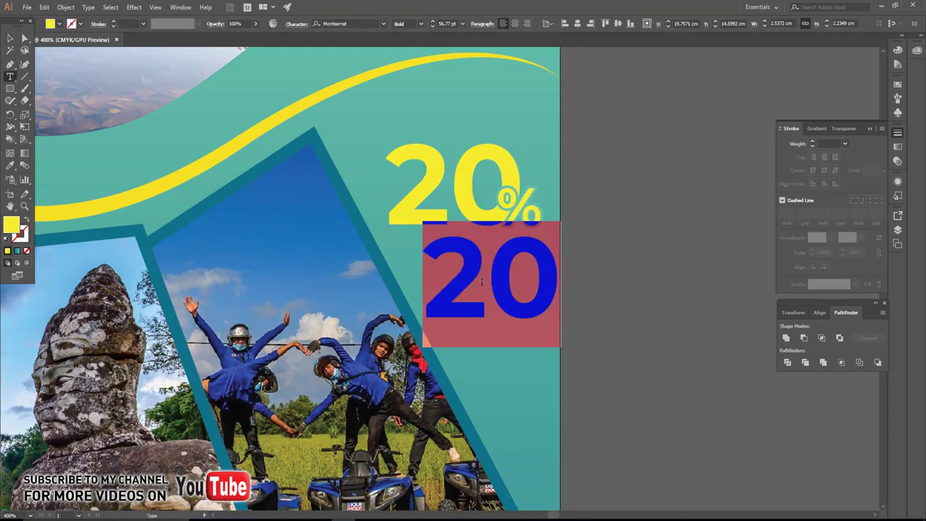
{"action": "type", "text": "OFF"}
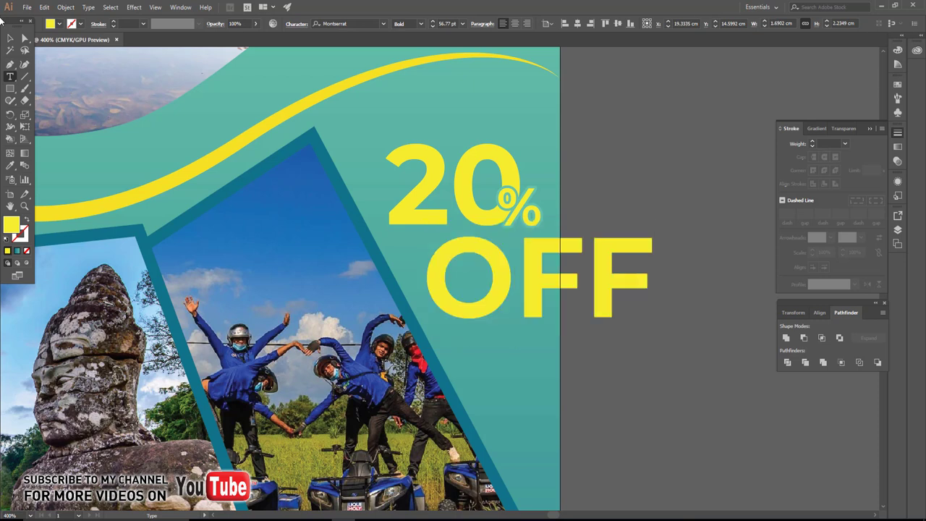
{"action": "left_click", "coordinate": [10, 39]}
{"action": "left_click_drag", "start_coordinate": [653, 348], "coordinate": [532, 329]}
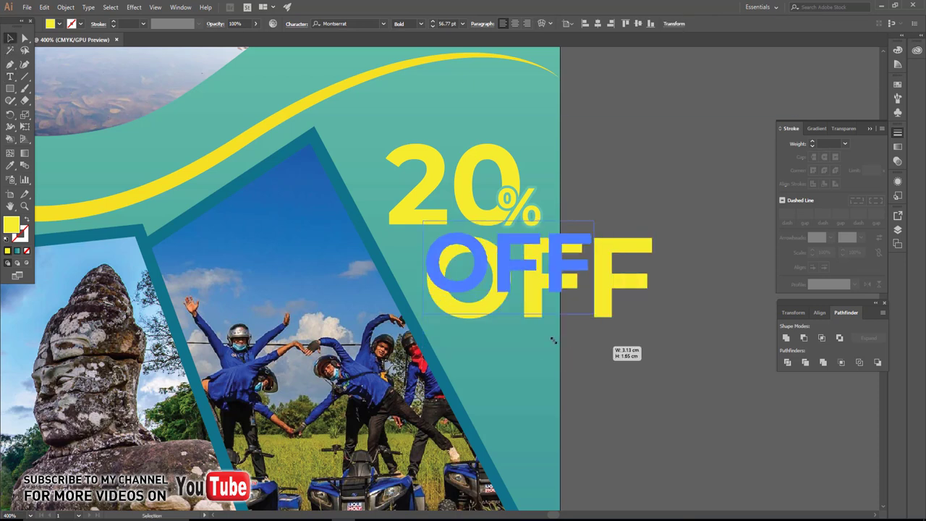
{"action": "left_click_drag", "start_coordinate": [484, 235], "coordinate": [483, 254]}
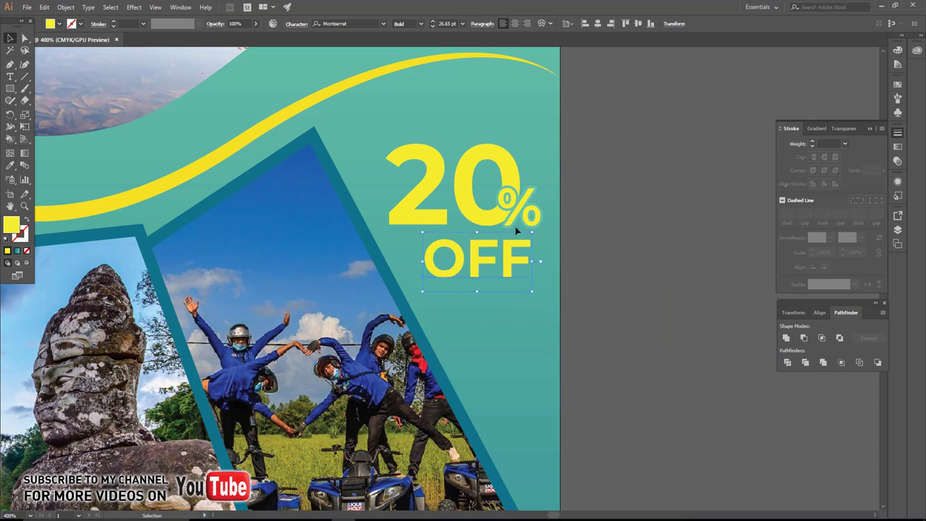
{"action": "left_click", "coordinate": [520, 293]}
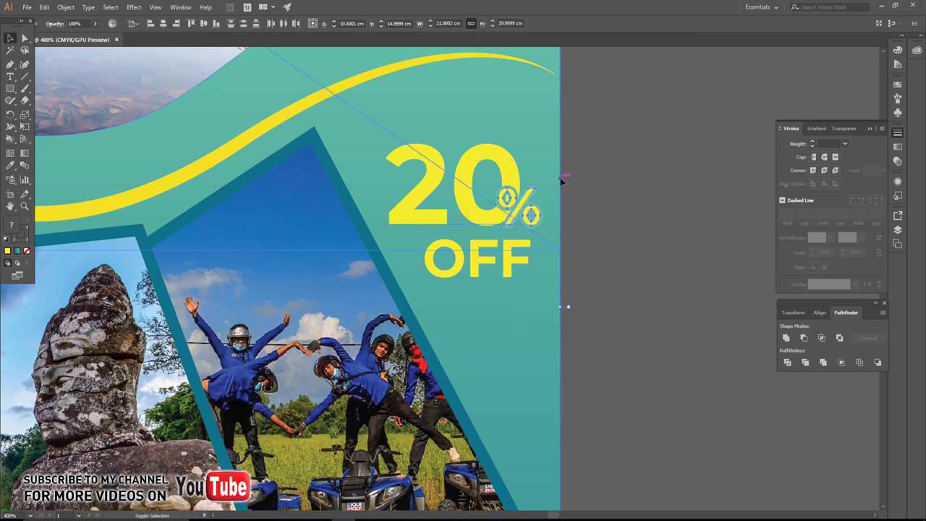
Group the 20% and OFF together into one badge
{"action": "left_click", "coordinate": [432, 264]}
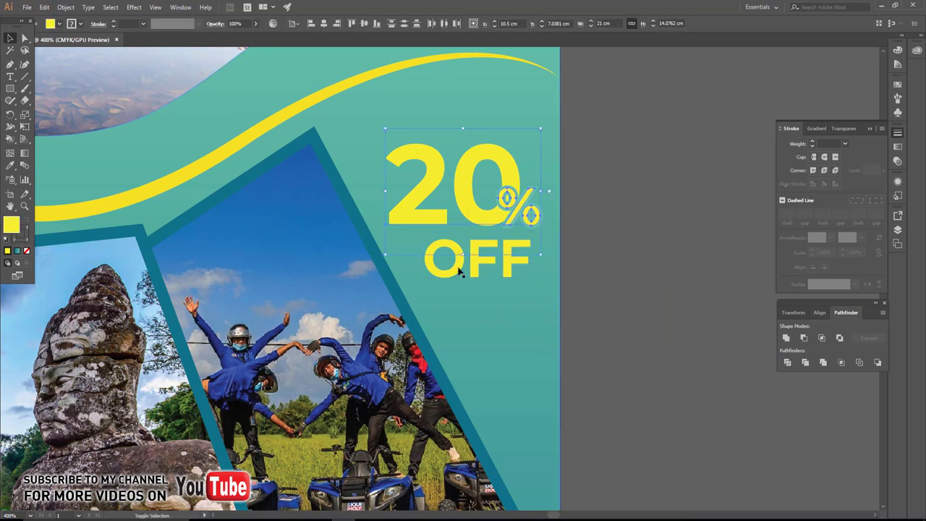
{"action": "left_click", "coordinate": [509, 279], "text": "shift"}
{"action": "left_click", "coordinate": [66, 7]}
{"action": "left_click", "coordinate": [72, 45]}
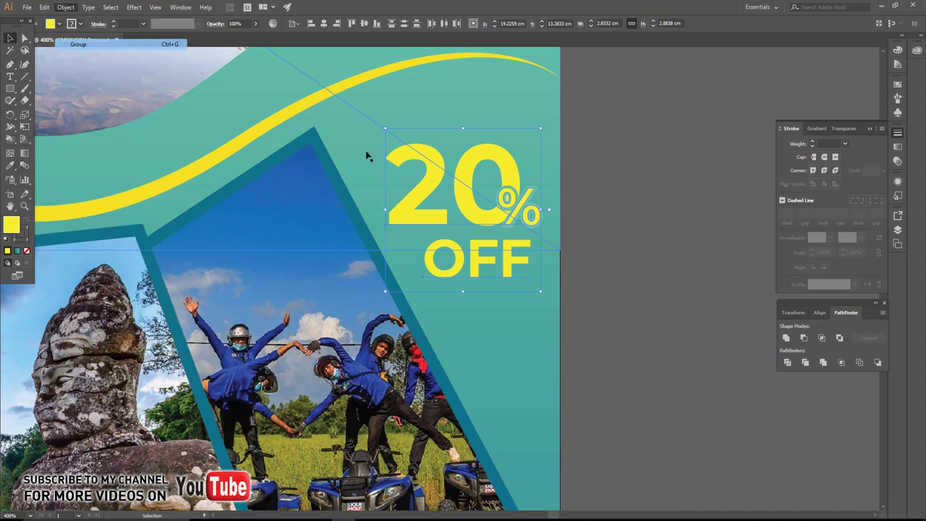
{"action": "left_click", "coordinate": [606, 224]}
{"action": "scroll", "coordinate": [609, 230], "scroll_direction": "down", "scroll_amount": 3}
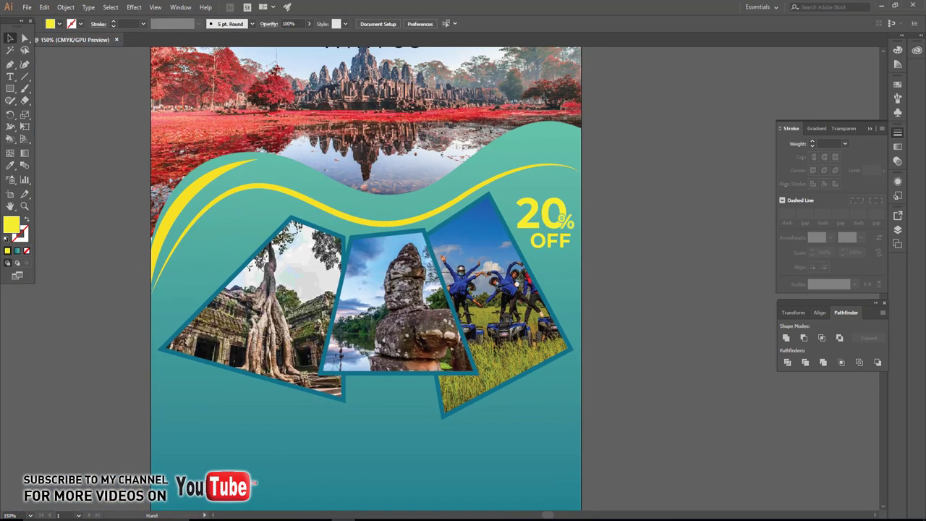
{"action": "mouse_move", "coordinate": [555, 277]}
{"action": "left_mouse_down"}
{"action": "mouse_move", "coordinate": [567, 297]}
{"action": "mouse_move", "coordinate": [531, 220]}
{"action": "left_mouse_up"}
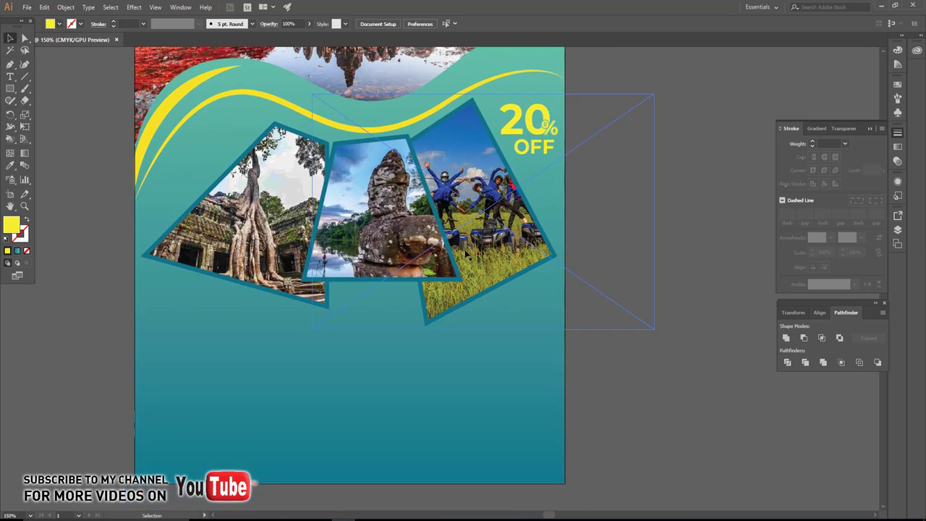
{"action": "scroll", "coordinate": [385, 230], "scroll_direction": "down", "scroll_amount": 2}
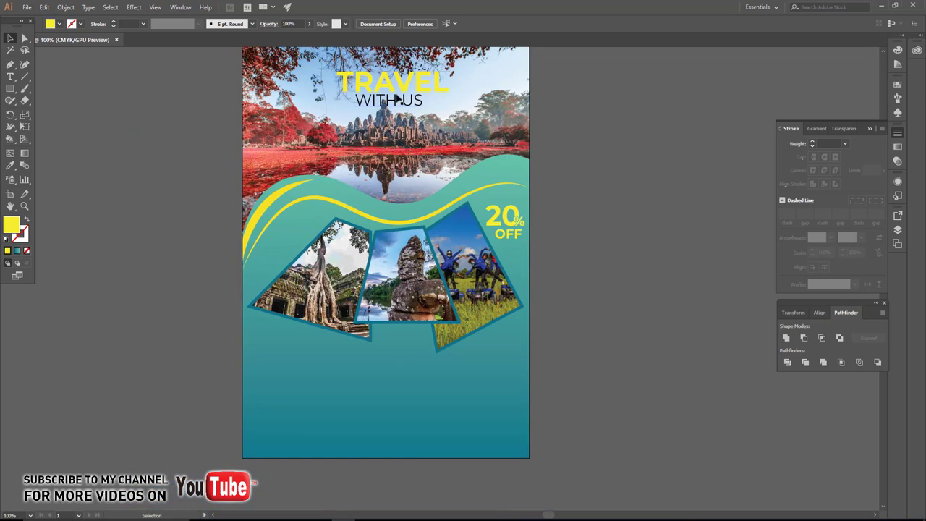
Copy TRAVEL below the photos, retype it as ABOUT US and shrink it
{"action": "left_click_drag", "start_coordinate": [396, 97], "coordinate": [314, 359]}
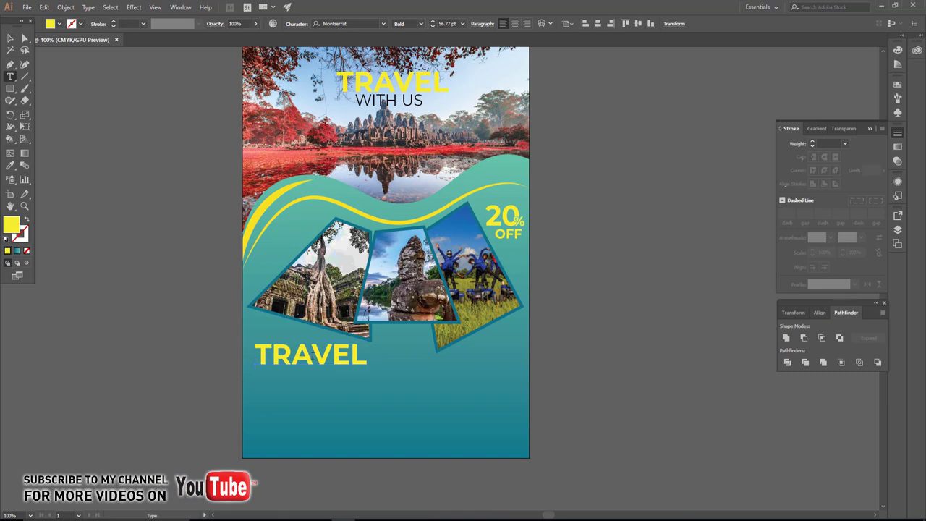
{"action": "double_click", "coordinate": [313, 354]}
{"action": "type", "text": "ABOUT"}
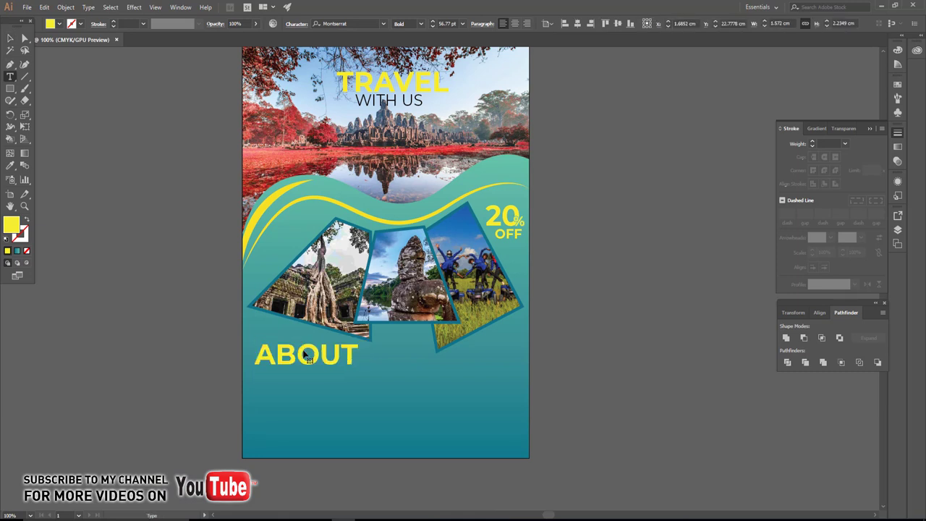
{"action": "type", "text": " US"}
{"action": "left_click", "coordinate": [11, 39]}
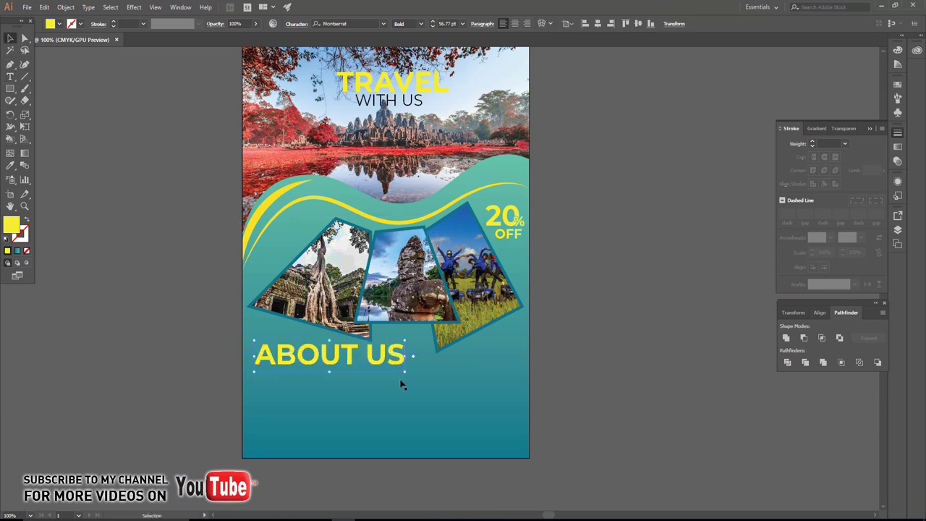
{"action": "left_click_drag", "start_coordinate": [403, 381], "coordinate": [335, 357]}
{"action": "left_click", "coordinate": [151, 357]}
Drag out a type area box filled with placeholder text
{"action": "scroll", "coordinate": [151, 356], "scroll_direction": "down", "scroll_amount": 3}
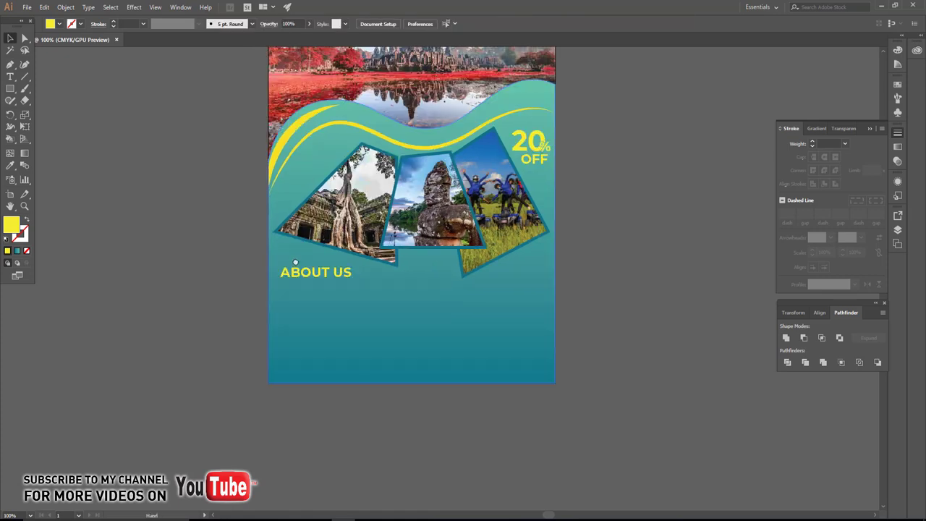
{"action": "scroll", "coordinate": [54, 130], "scroll_direction": "down", "scroll_amount": 2}
{"action": "left_click", "coordinate": [11, 76]}
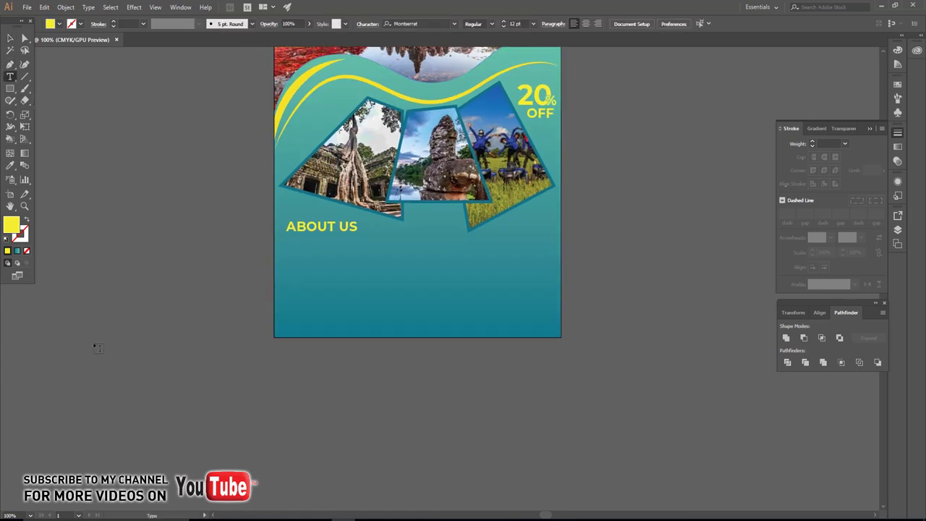
{"action": "left_click_drag", "start_coordinate": [94, 343], "coordinate": [599, 464]}
Resize the placeholder text box and move it beneath ABOUT US
{"action": "left_click", "coordinate": [10, 39]}
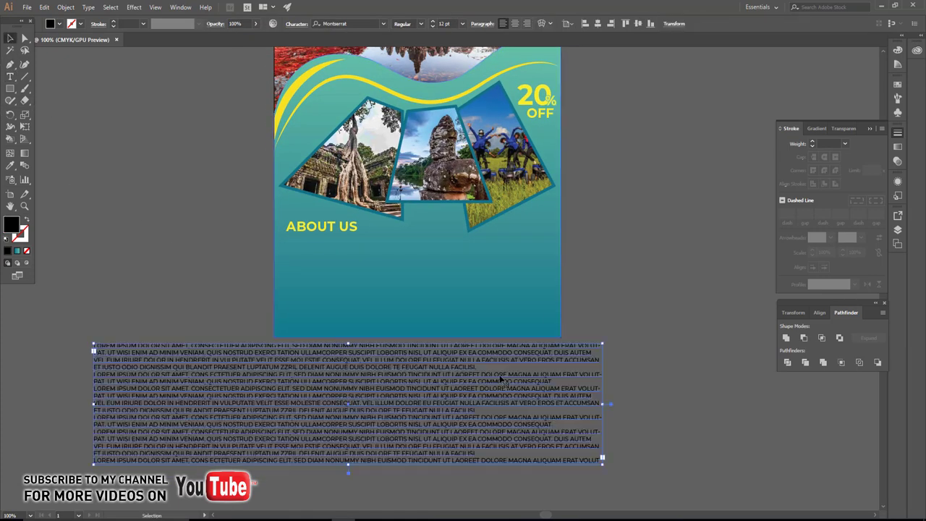
{"action": "left_click_drag", "start_coordinate": [602, 403], "coordinate": [348, 400]}
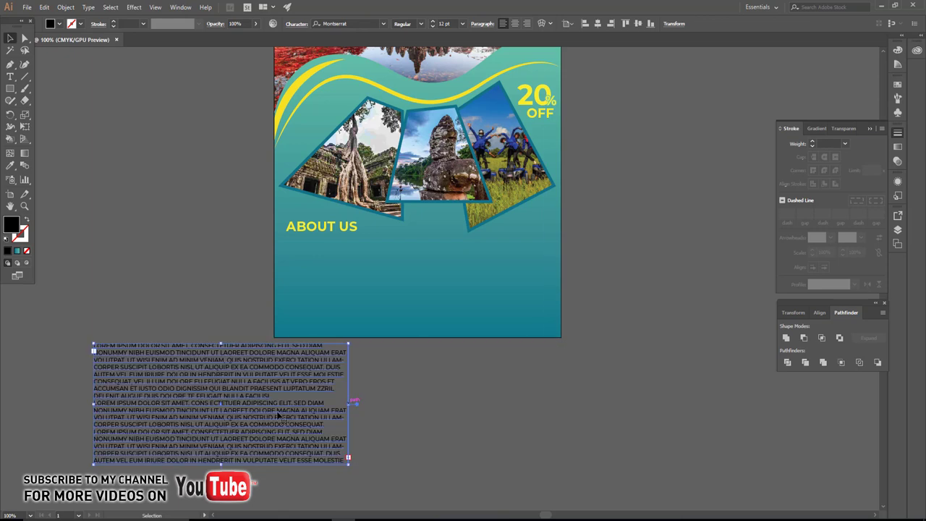
{"action": "left_click_drag", "start_coordinate": [220, 465], "coordinate": [221, 383]}
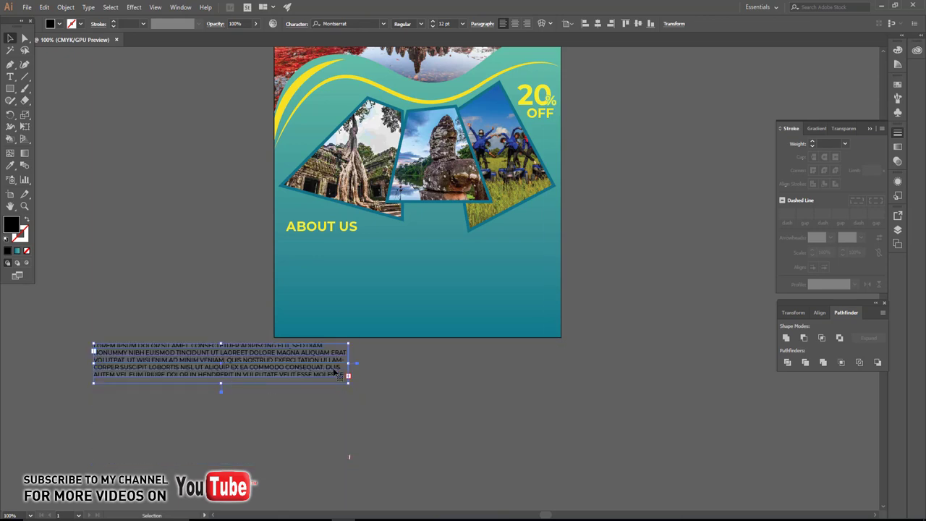
{"action": "left_click_drag", "start_coordinate": [348, 362], "coordinate": [324, 362]}
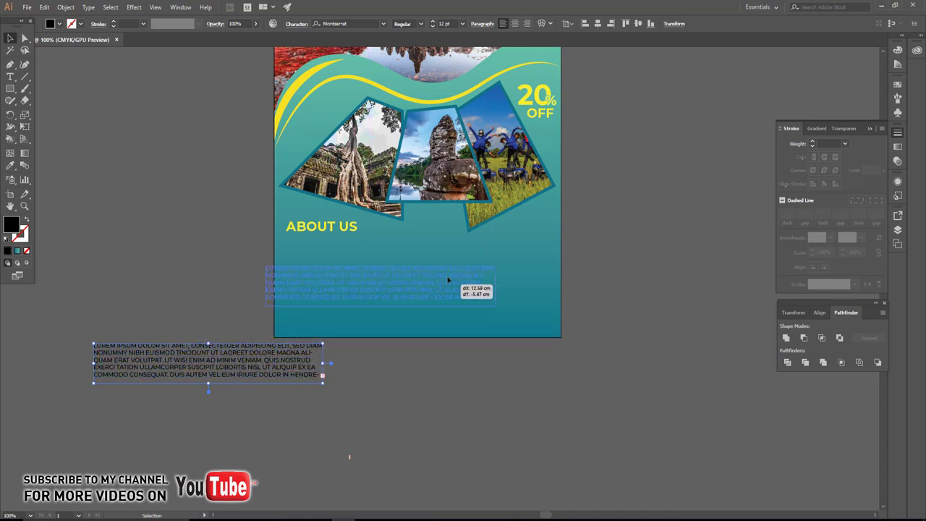
{"action": "left_click_drag", "start_coordinate": [267, 363], "coordinate": [457, 259]}
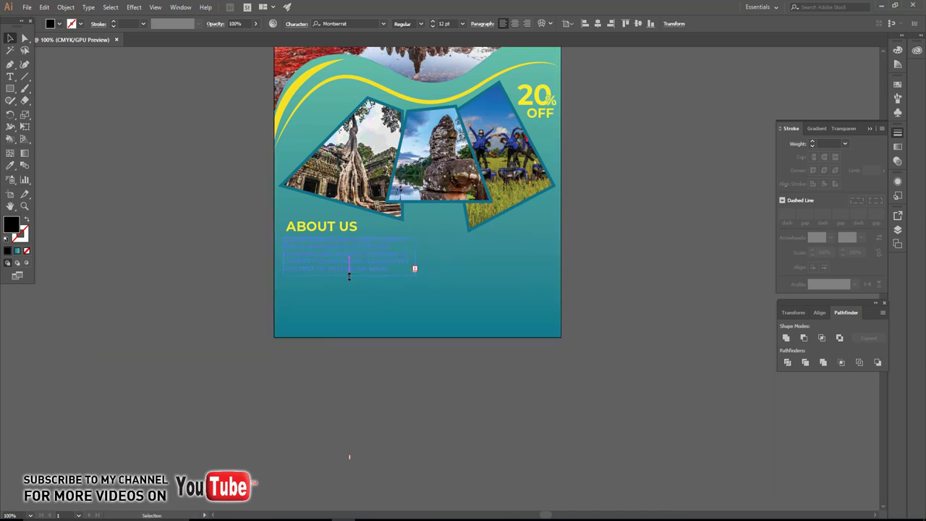
{"action": "left_click_drag", "start_coordinate": [348, 269], "coordinate": [355, 277]}
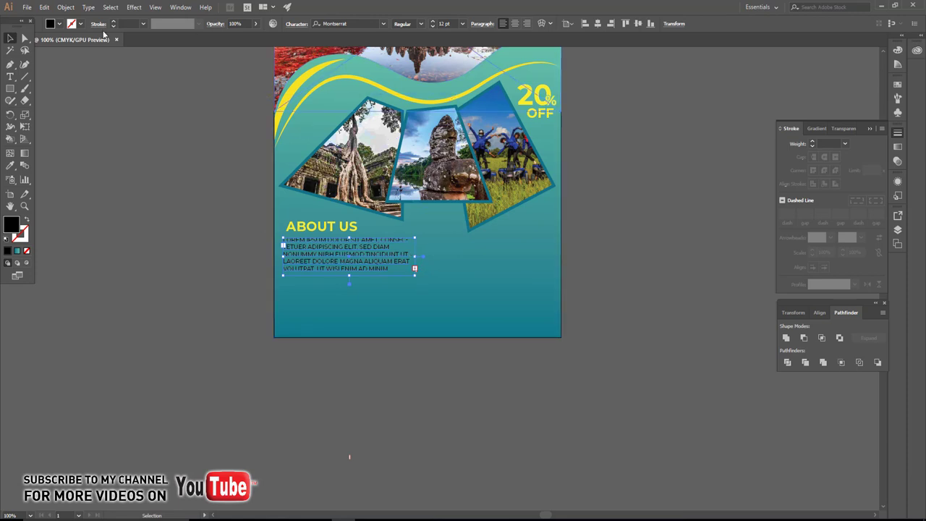
Make the body text white and justified
{"action": "left_click", "coordinate": [60, 24]}
{"action": "left_click", "coordinate": [22, 37]}
{"action": "left_click", "coordinate": [334, 373]}
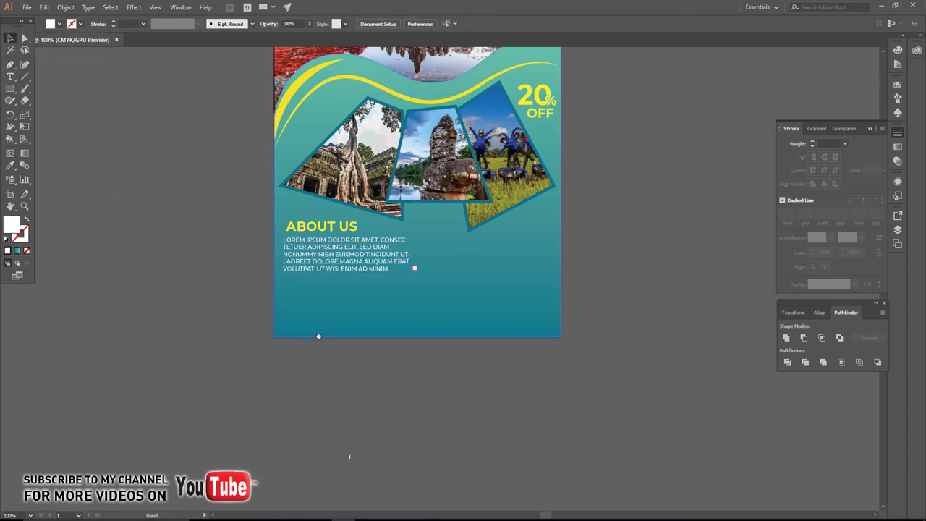
{"action": "scroll", "coordinate": [334, 373], "scroll_direction": "up", "scroll_amount": 1, "text": "alt"}
{"action": "left_click", "coordinate": [351, 225]}
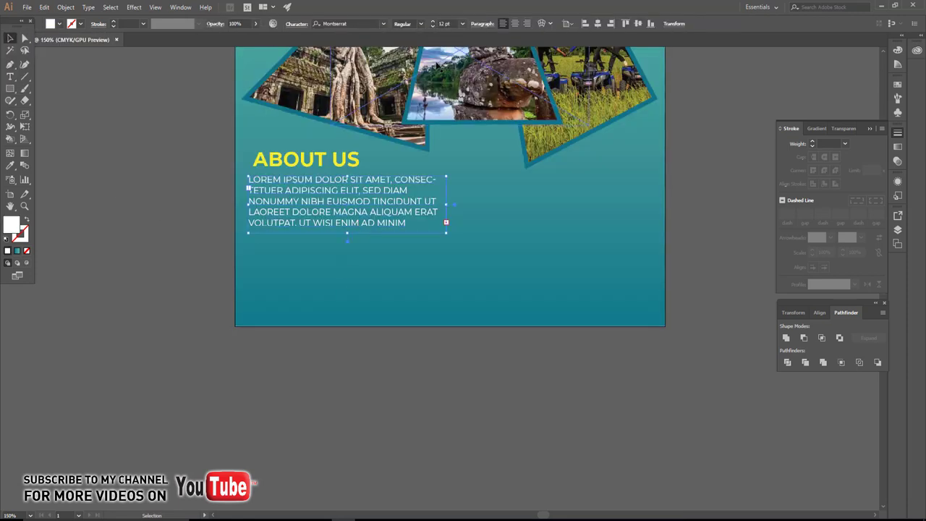
{"action": "left_click", "coordinate": [482, 24]}
{"action": "left_click", "coordinate": [438, 34]}
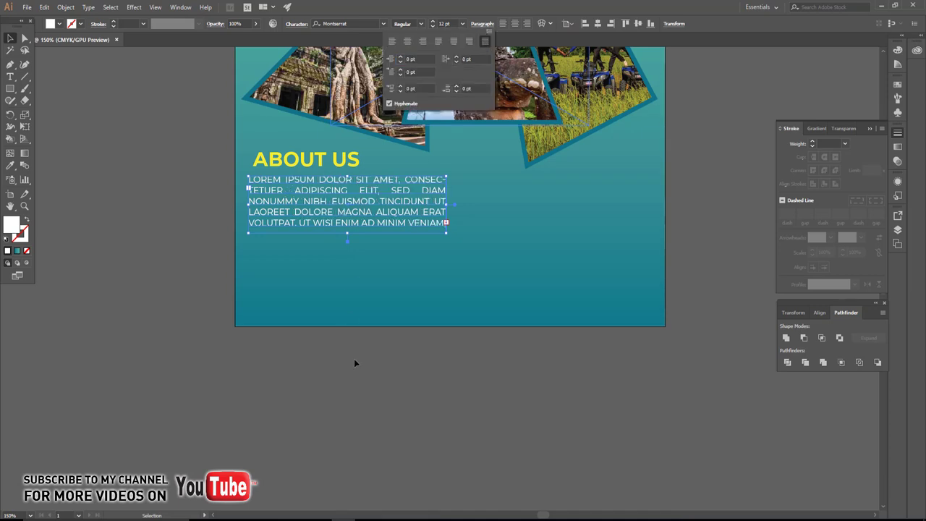
Nudge the ABOUT US heading and paragraph block up and slightly right
{"action": "left_click", "coordinate": [354, 358]}
{"action": "scroll", "coordinate": [362, 353], "scroll_direction": "down", "scroll_amount": 1, "text": "alt"}
{"action": "left_click_drag", "start_coordinate": [362, 353], "coordinate": [318, 364]}
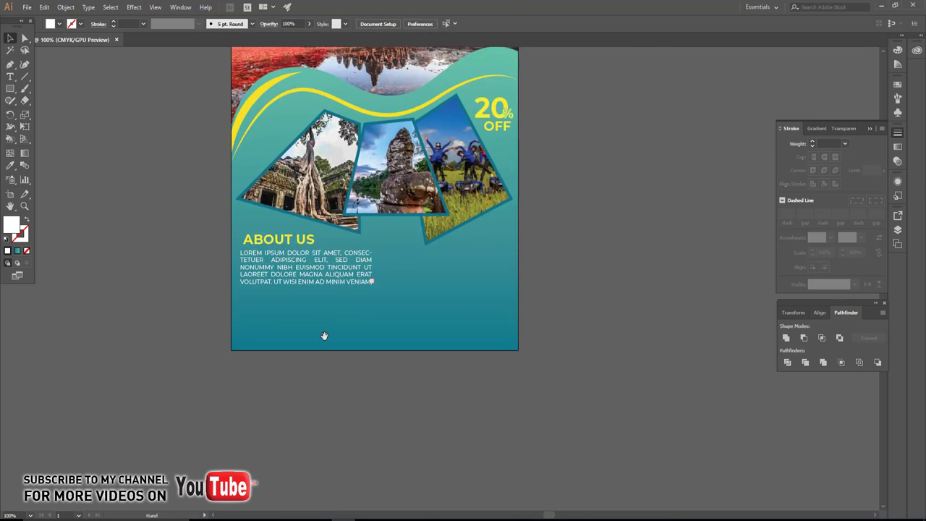
{"action": "left_click", "coordinate": [314, 253]}
{"action": "key", "text": "shift+Up"}
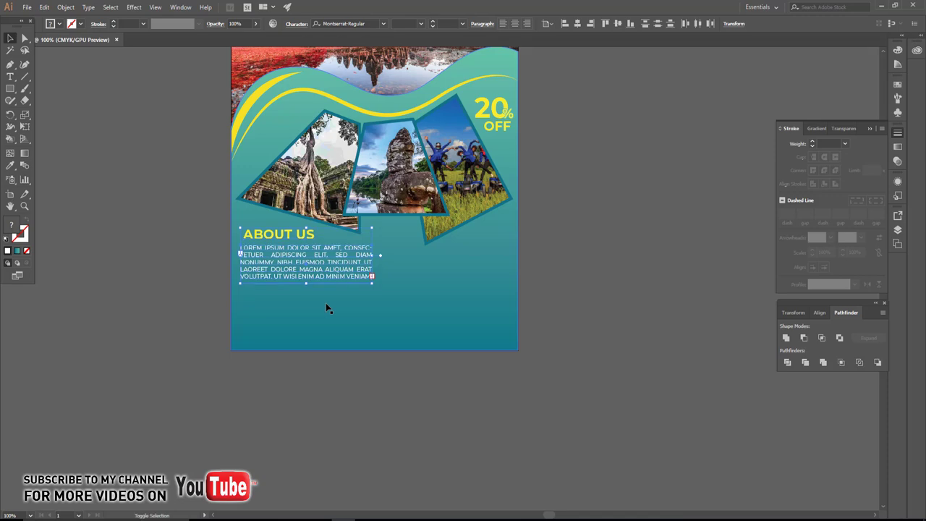
{"action": "scroll", "coordinate": [326, 307], "scroll_direction": "up", "scroll_amount": 3, "text": "alt"}
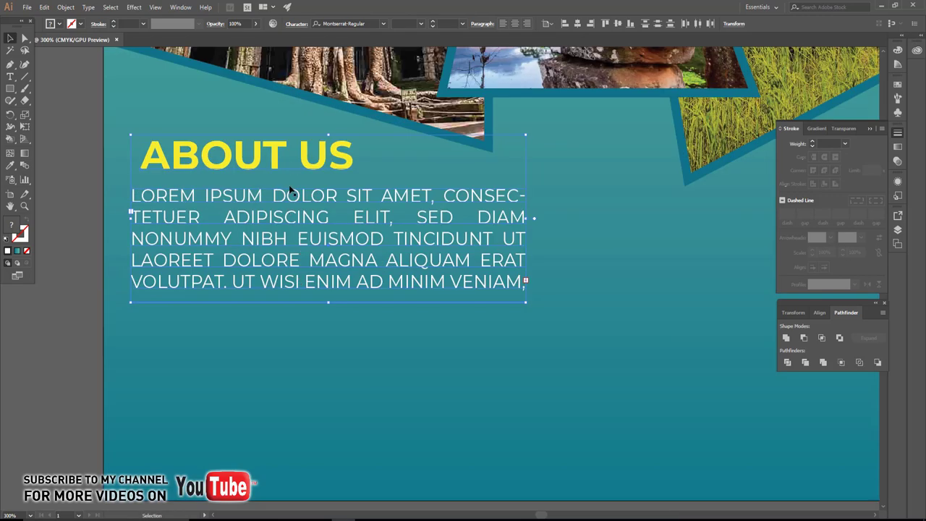
{"action": "mouse_move", "coordinate": [290, 171]}
{"action": "left_mouse_down"}
{"action": "mouse_move", "coordinate": [296, 161]}
{"action": "mouse_move", "coordinate": [344, 160]}
{"action": "left_mouse_up"}
{"action": "key", "text": "ctrl+shift+a"}
{"action": "scroll", "coordinate": [108, 242], "scroll_direction": "left", "scroll_amount": 5}
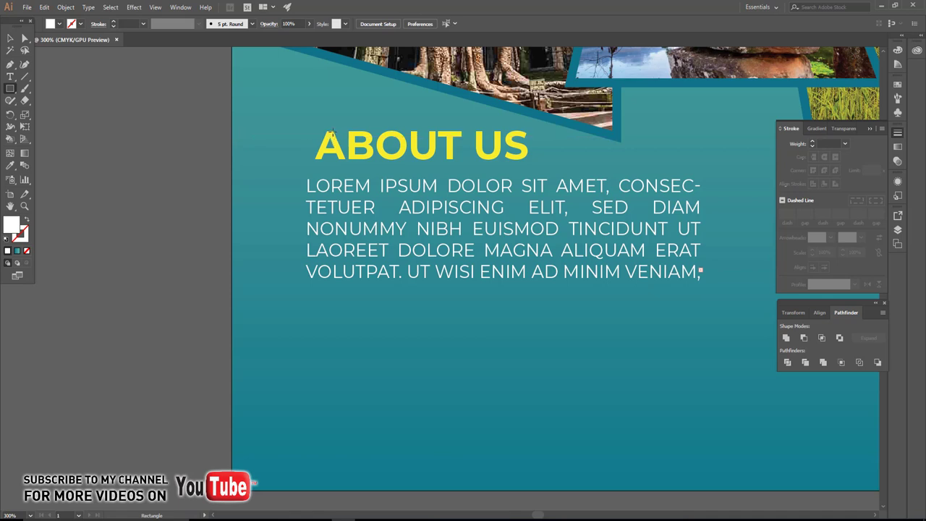
Draw a heading-yellow bar left of ABOUT US, align it left and slant its end
{"action": "left_click_drag", "start_coordinate": [328, 154], "coordinate": [249, 157]}
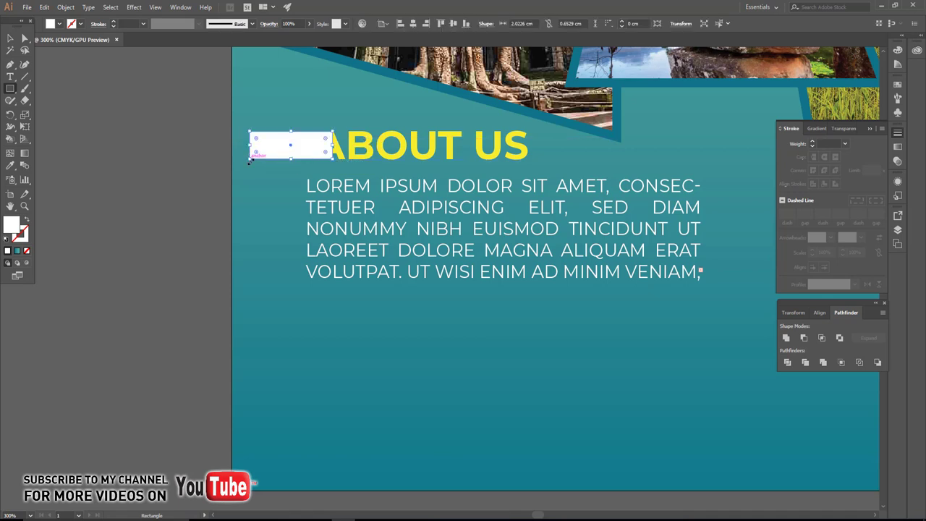
{"action": "left_click", "coordinate": [10, 165]}
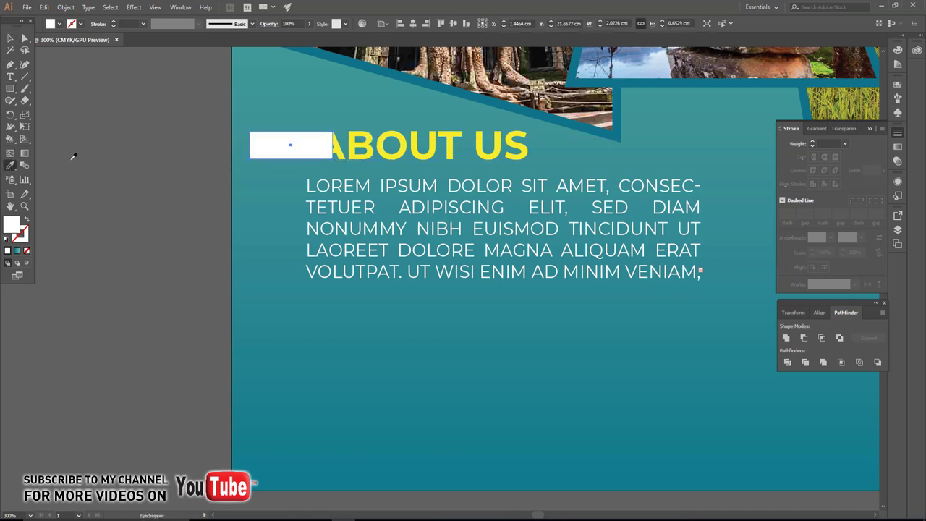
{"action": "left_click", "coordinate": [382, 144]}
{"action": "key", "text": "v"}
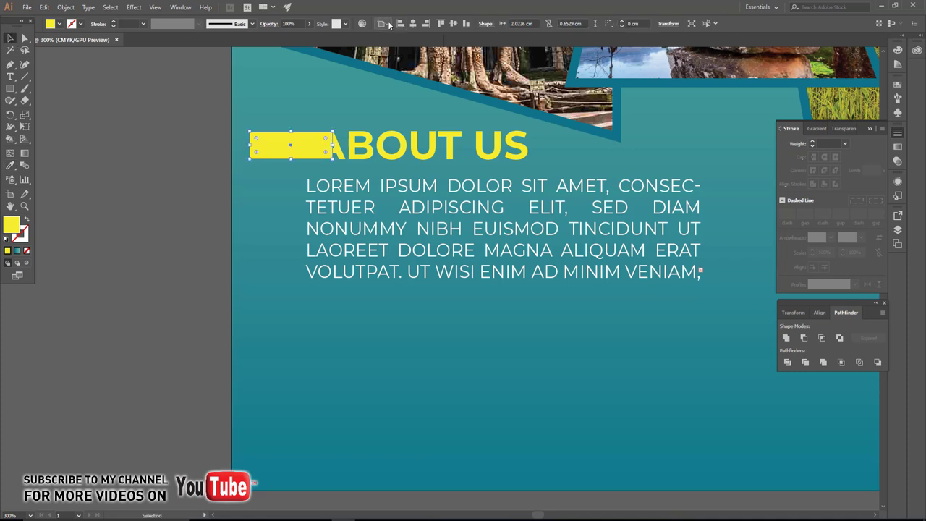
{"action": "left_click", "coordinate": [400, 24]}
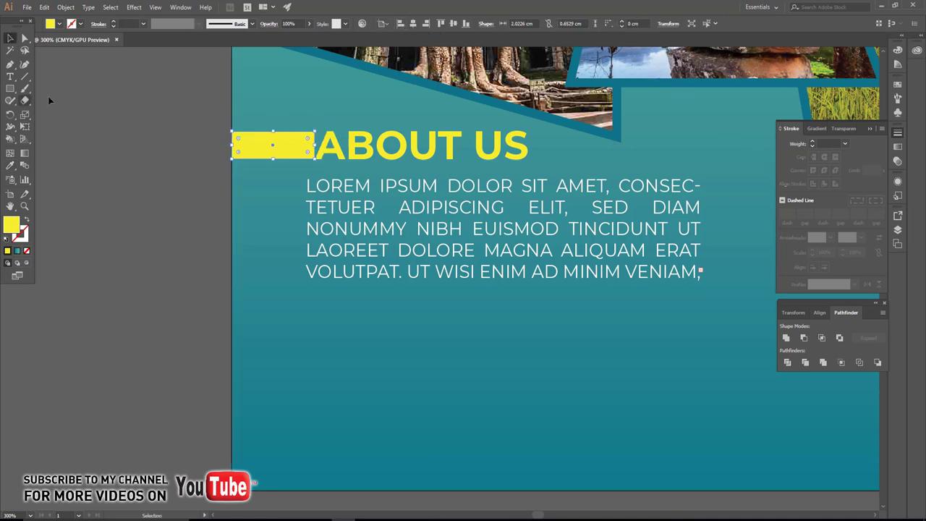
{"action": "left_click", "coordinate": [24, 38]}
{"action": "left_click_drag", "start_coordinate": [314, 158], "coordinate": [297, 159]}
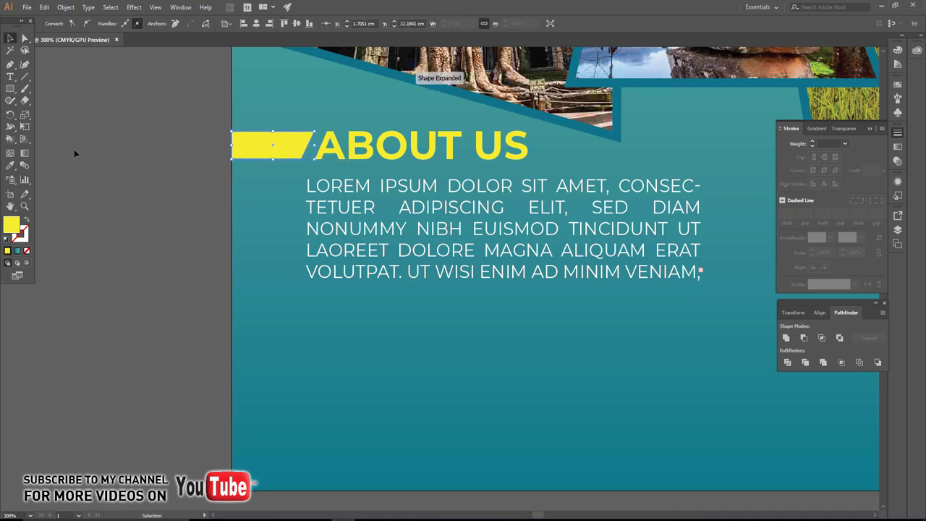
{"action": "left_click", "coordinate": [75, 149]}
Draw a thin yellow line to the right of ABOUT US
{"action": "left_click_drag", "start_coordinate": [75, 149], "coordinate": [16, 161]}
{"action": "left_click", "coordinate": [10, 88]}
{"action": "left_click", "coordinate": [14, 89]}
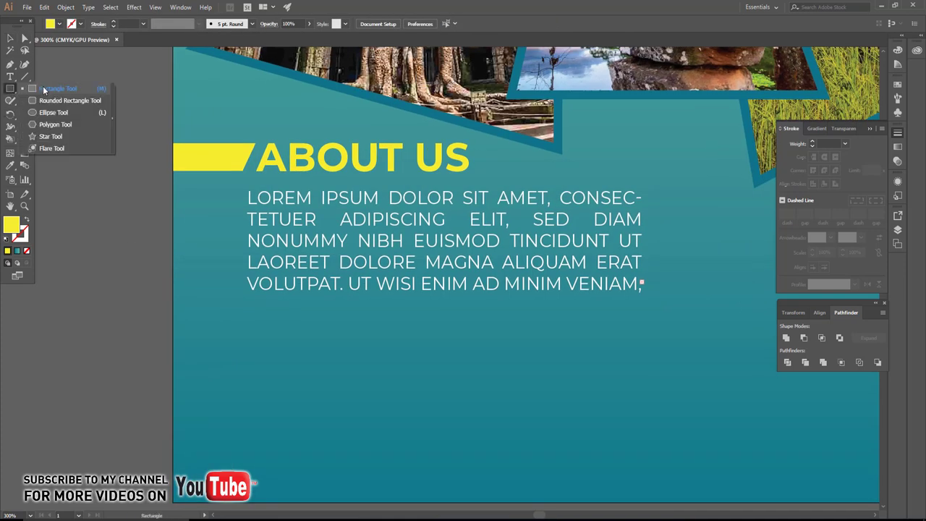
{"action": "key", "text": "ctrl+plus"}
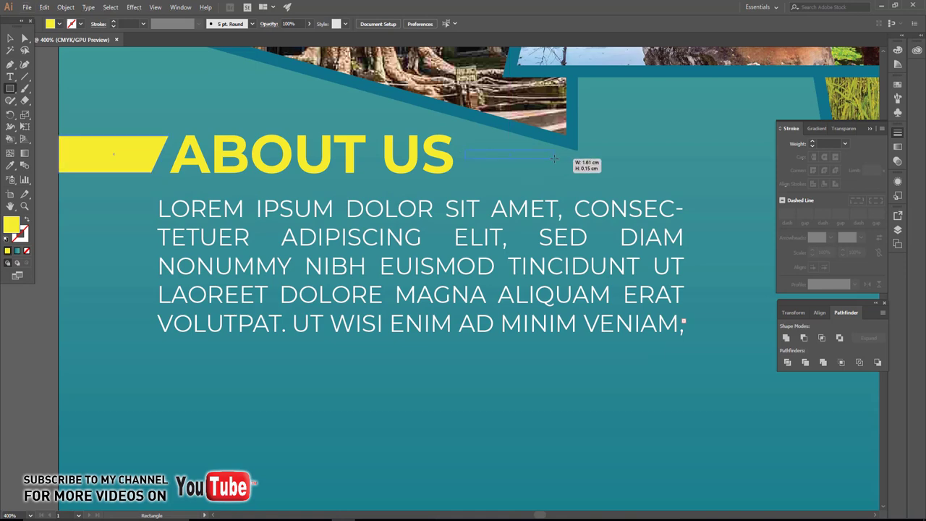
{"action": "left_click_drag", "start_coordinate": [465, 150], "coordinate": [556, 158]}
{"action": "key", "text": "v"}
{"action": "left_click", "coordinate": [157, 234]}
{"action": "key", "text": "ctrl+minus"}
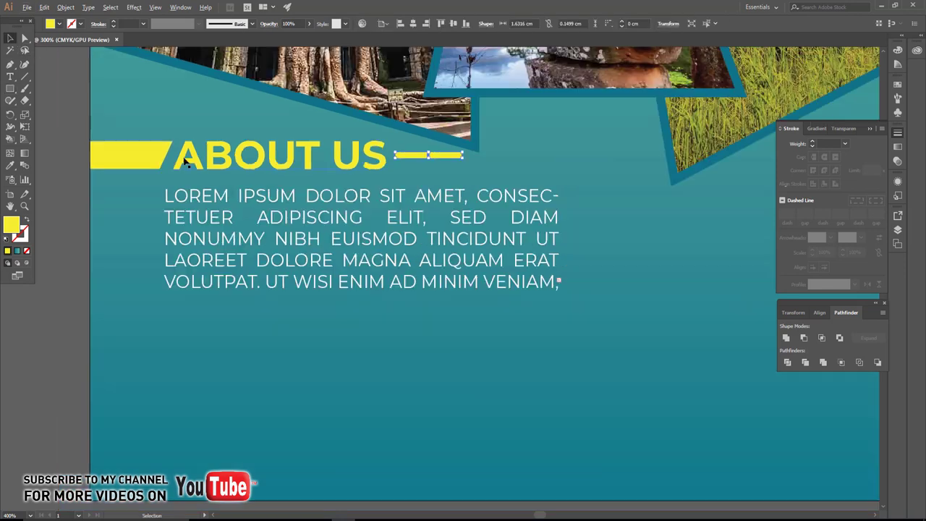
{"action": "key", "text": "ctrl+minus"}
{"action": "key", "text": "ctrl+minus"}
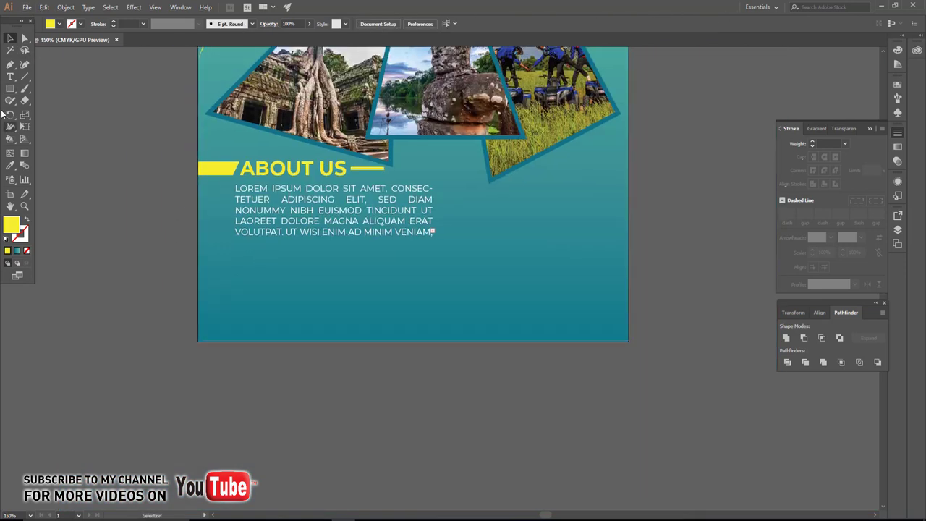
Draw a yellow rectangle below the paragraph with a notched left end and slanted right end
{"action": "left_click", "coordinate": [10, 88]}
{"action": "scroll", "coordinate": [249, 252], "scroll_direction": "up", "scroll_amount": 2}
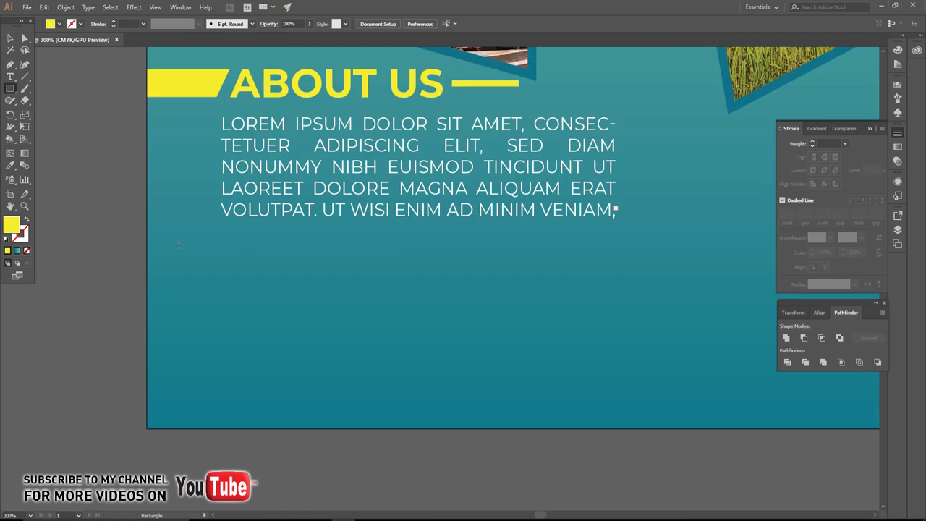
{"action": "left_click_drag", "start_coordinate": [186, 243], "coordinate": [361, 295]}
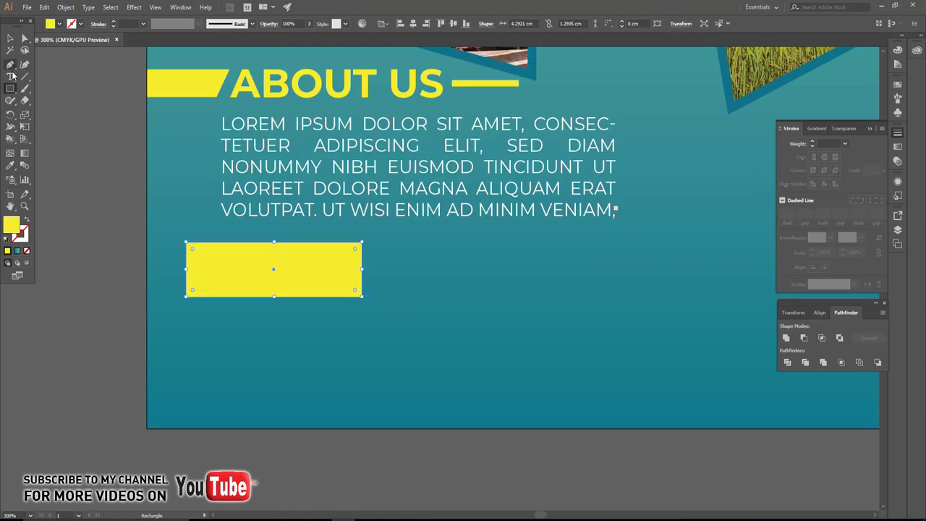
{"action": "left_click", "coordinate": [10, 65]}
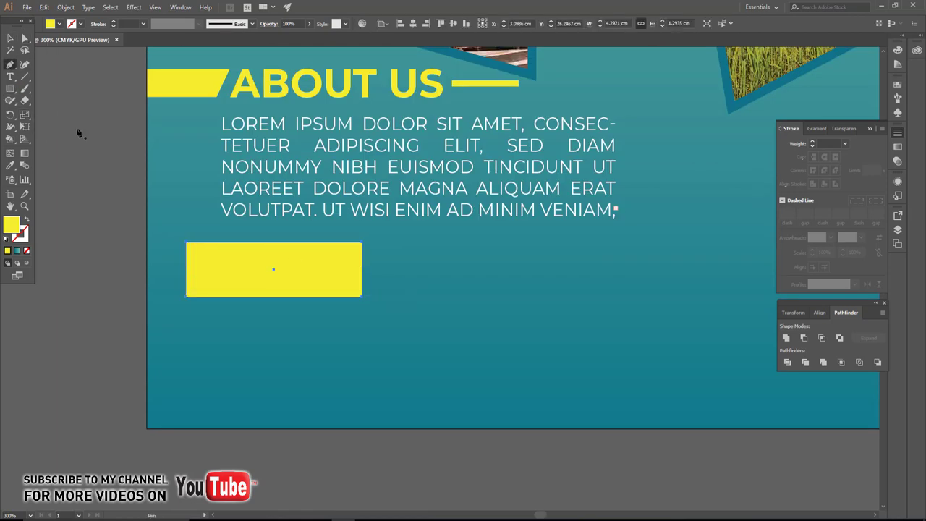
{"action": "left_click", "coordinate": [186, 269]}
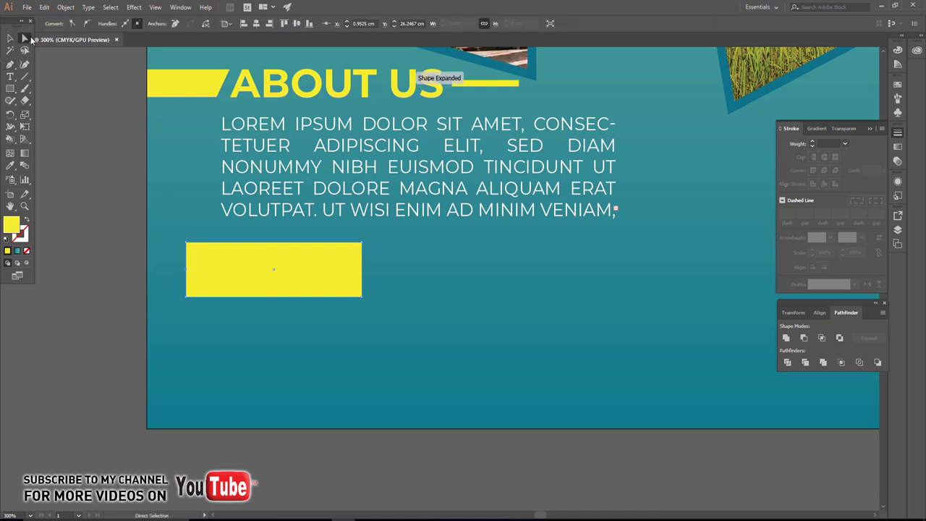
{"action": "left_click_drag", "start_coordinate": [186, 269], "coordinate": [201, 266]}
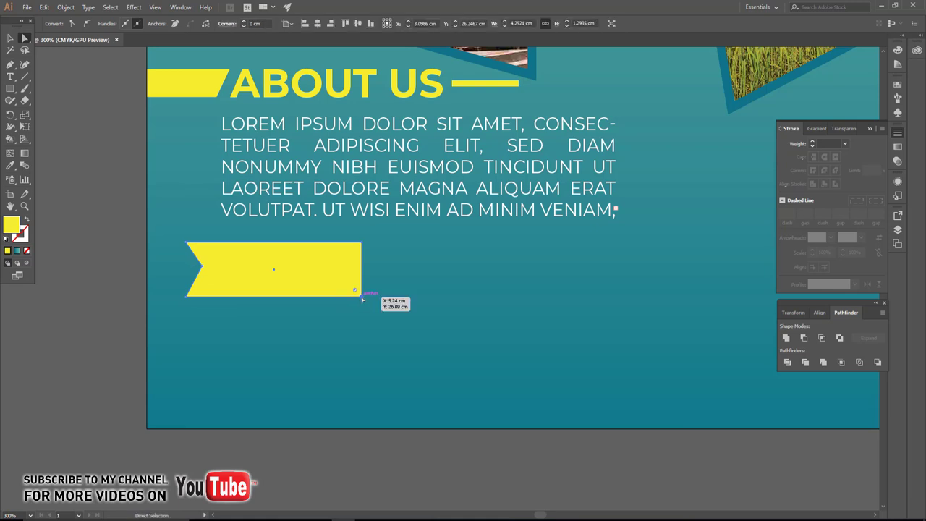
{"action": "left_click_drag", "start_coordinate": [360, 298], "coordinate": [333, 296]}
Copy the ABOUT US heading onto the yellow ribbon
{"action": "key", "text": "v"}
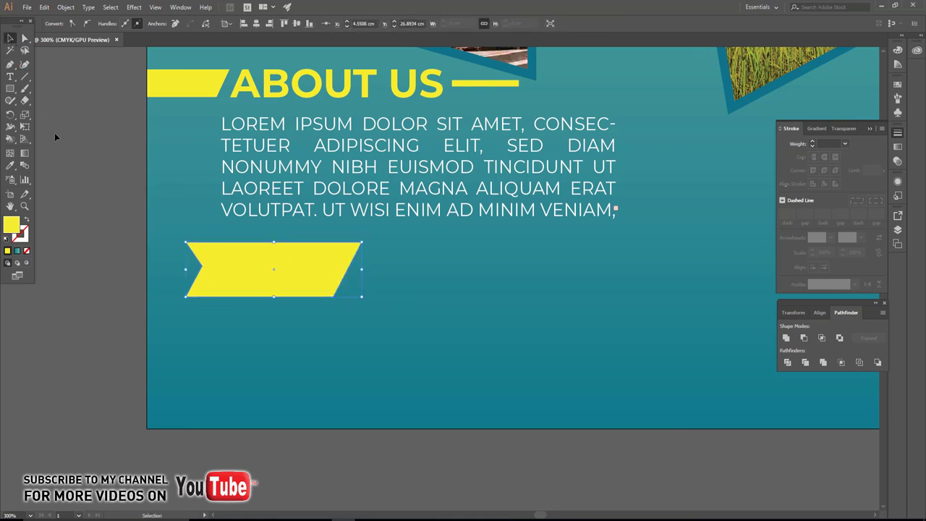
{"action": "left_click", "coordinate": [54, 133]}
{"action": "key", "text": "ctrl+minus"}
{"action": "left_click_drag", "start_coordinate": [256, 214], "coordinate": [262, 275]}
{"action": "key", "text": "ctrl+minus"}
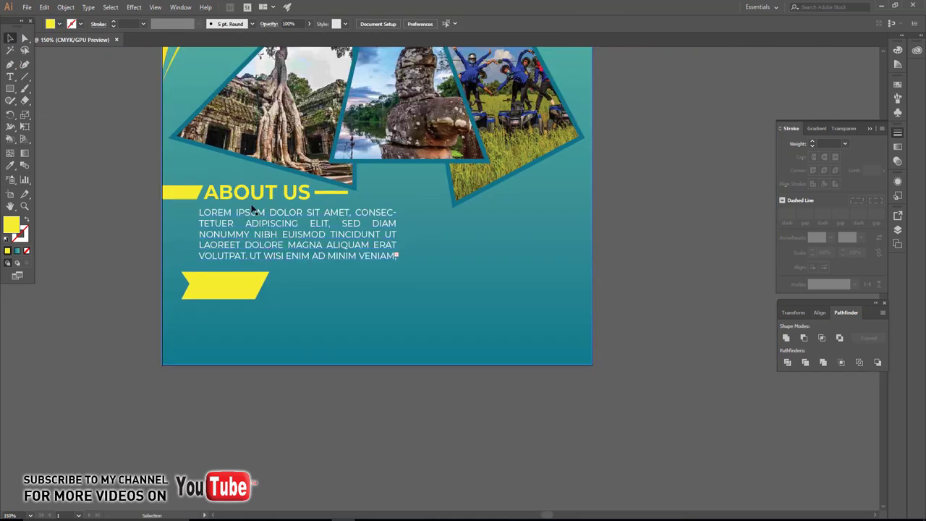
{"action": "mouse_move", "coordinate": [257, 192]}
{"action": "left_mouse_down"}
{"action": "mouse_move", "coordinate": [248, 301]}
{"action": "mouse_move", "coordinate": [208, 279]}
{"action": "mouse_move", "coordinate": [268, 287]}
{"action": "left_mouse_up"}
{"action": "key", "text": "ctrl+plus"}
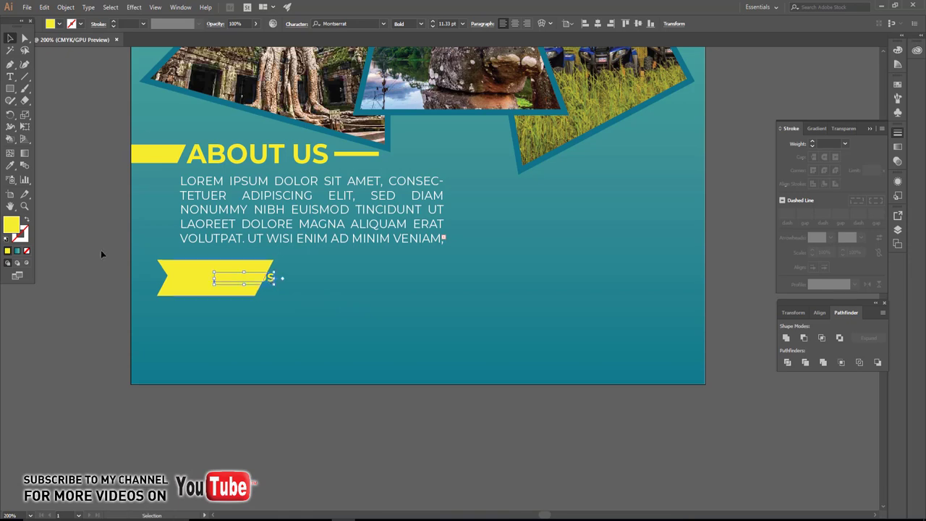
Make the copied heading text white and centre it on the ribbon
{"action": "left_click", "coordinate": [58, 23]}
{"action": "left_click", "coordinate": [22, 45]}
{"action": "left_click", "coordinate": [80, 234]}
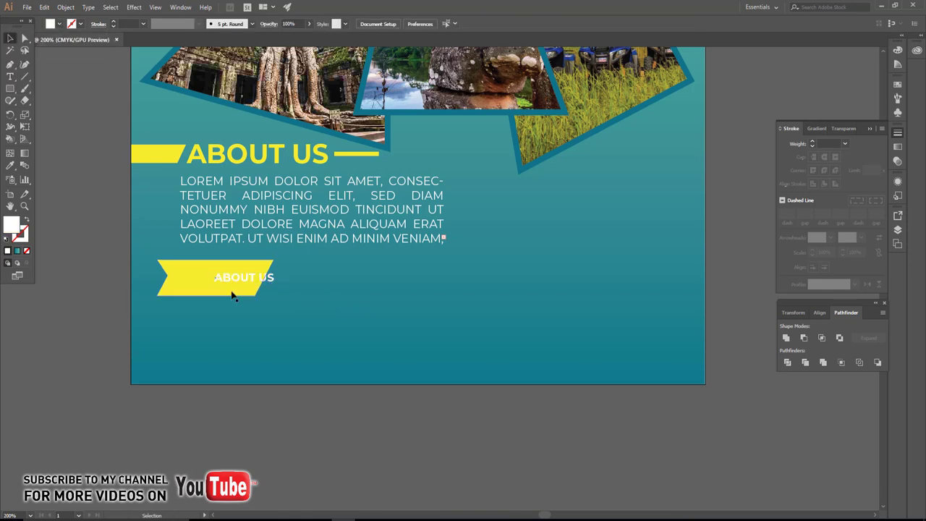
{"action": "scroll", "coordinate": [232, 296], "scroll_direction": "up", "scroll_amount": 2}
{"action": "mouse_move", "coordinate": [269, 273]}
{"action": "left_mouse_down"}
{"action": "mouse_move", "coordinate": [193, 273]}
{"action": "mouse_move", "coordinate": [273, 282]}
{"action": "left_mouse_up"}
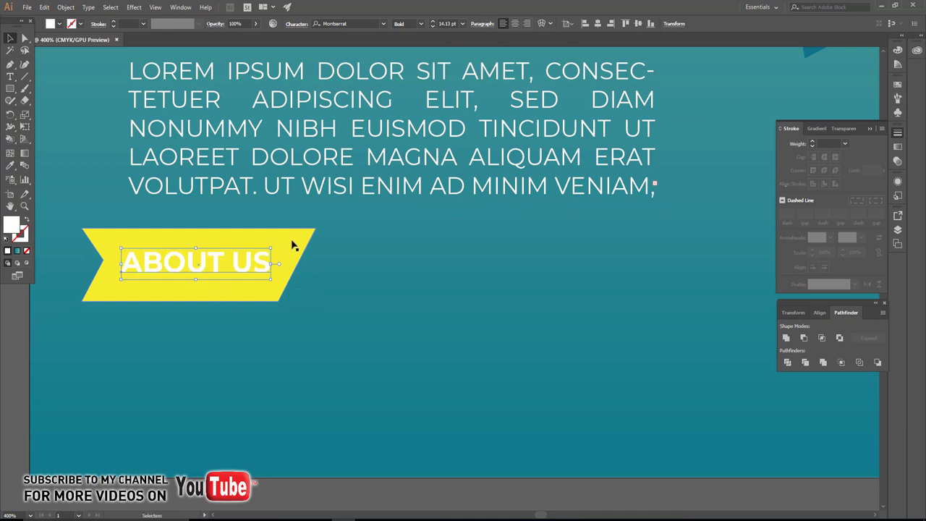
Fill the ribbon shape with green from the swatches
{"action": "left_click", "coordinate": [293, 245]}
{"action": "left_click", "coordinate": [58, 24]}
{"action": "left_click", "coordinate": [26, 50]}
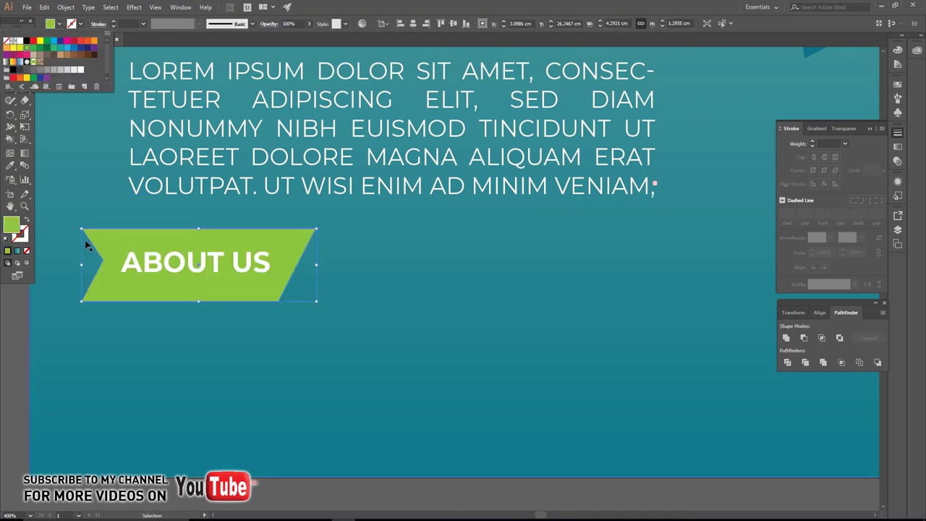
{"action": "left_click_drag", "start_coordinate": [55, 331], "coordinate": [192, 326]}
Replace the ribbon's ABOUT US text with SIEM REAP
{"action": "left_click", "coordinate": [295, 257]}
{"action": "key", "text": "t"}
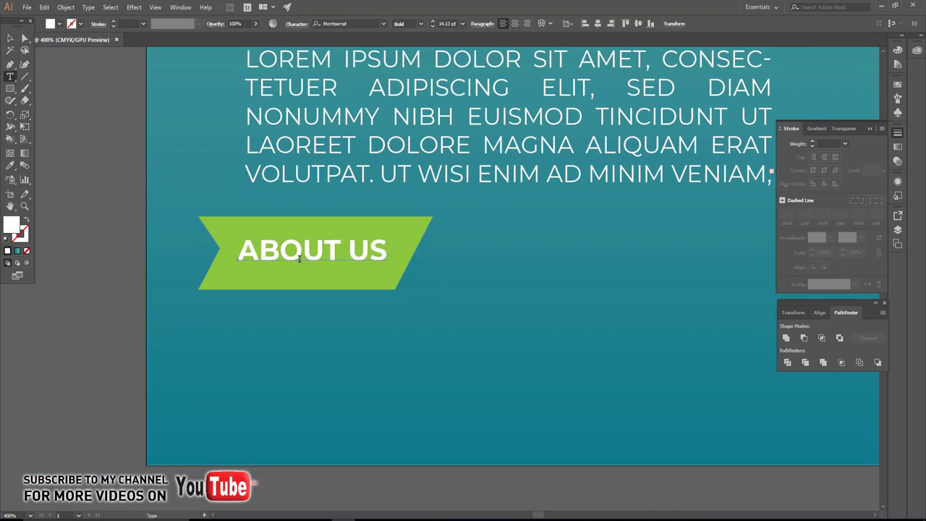
{"action": "left_click", "coordinate": [296, 255]}
{"action": "key", "text": "ctrl+a"}
{"action": "type", "text": "SIEM"}
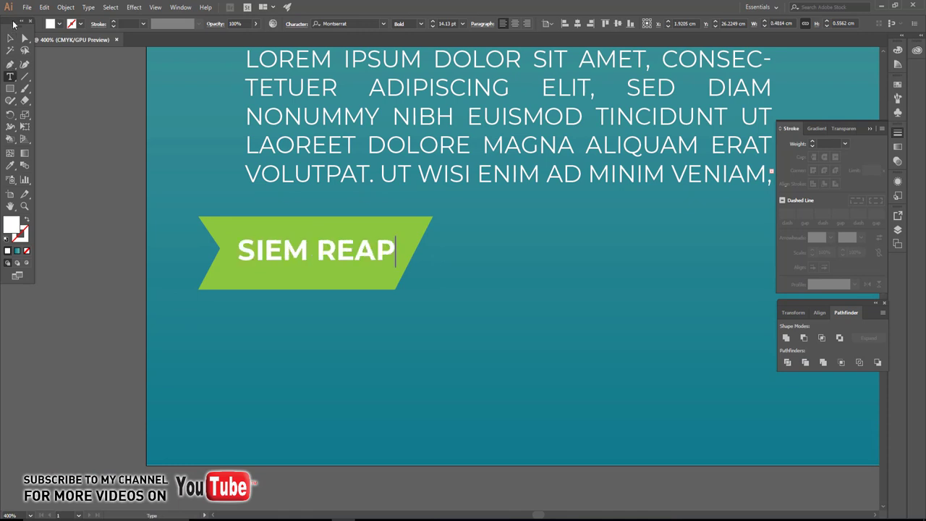
{"action": "left_click", "coordinate": [11, 39]}
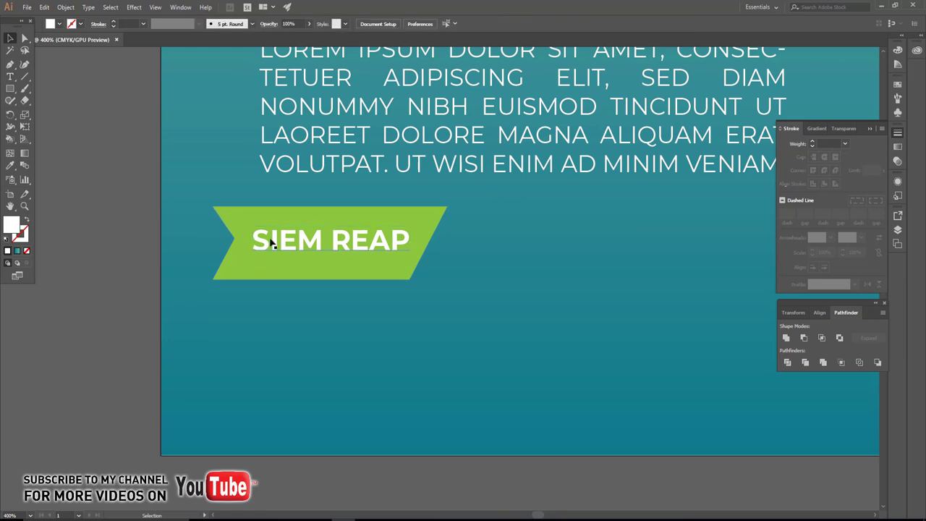
Duplicate the green SIEM REAP ribbon twice into a row of three
{"action": "left_click", "coordinate": [352, 245]}
{"action": "left_click_drag", "start_coordinate": [352, 244], "coordinate": [477, 277]}
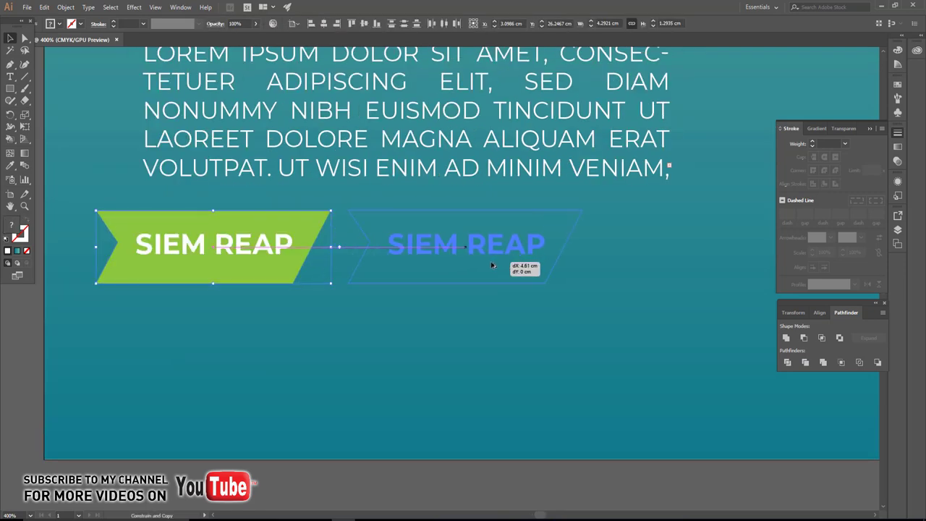
{"action": "key", "text": "ctrl+d"}
{"action": "scroll", "coordinate": [466, 275], "scroll_direction": "down", "scroll_amount": 3}
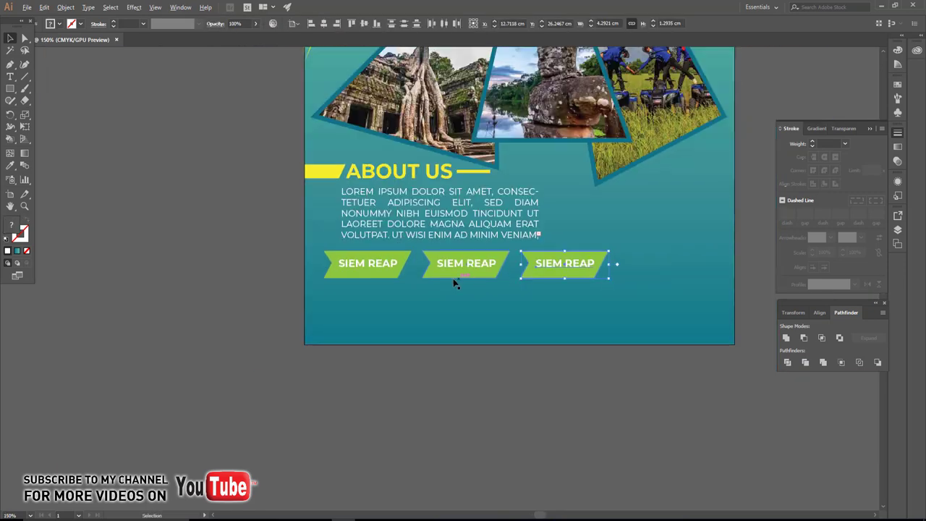
{"action": "left_click", "coordinate": [585, 359]}
{"action": "mouse_move", "coordinate": [417, 278]}
{"action": "left_mouse_down"}
{"action": "mouse_move", "coordinate": [608, 284]}
{"action": "mouse_move", "coordinate": [539, 271]}
{"action": "left_mouse_up"}
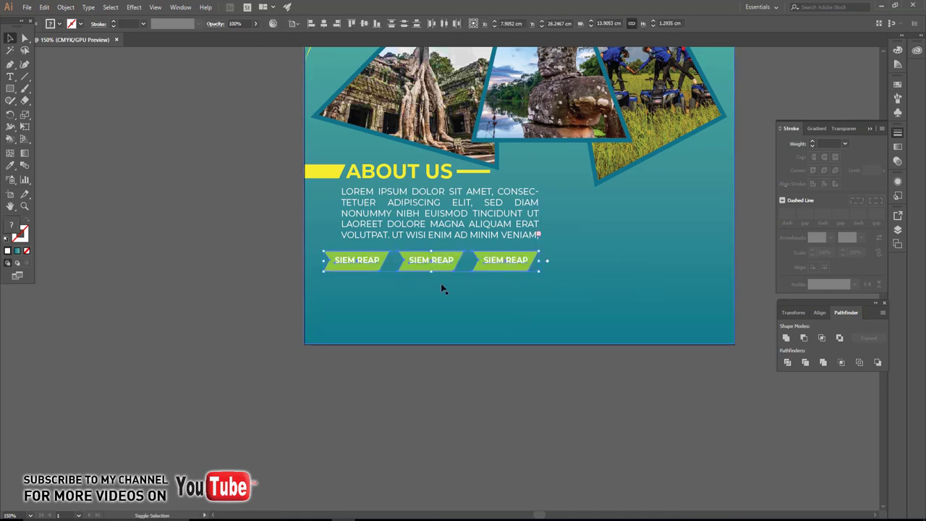
{"action": "left_click", "coordinate": [201, 317]}
{"action": "scroll", "coordinate": [355, 289], "scroll_direction": "up", "scroll_amount": 5}
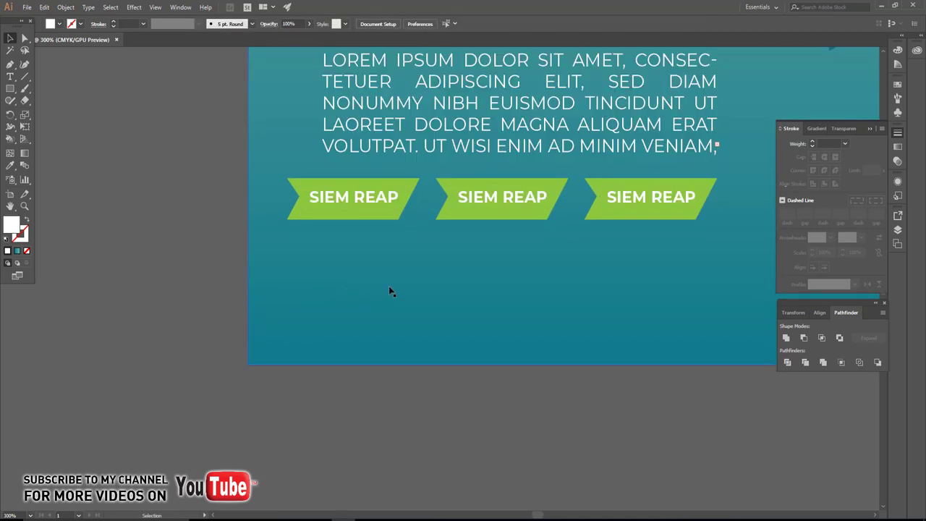
Copy the white text below the ribbons and retype it as a $ price label
{"action": "left_click_drag", "start_coordinate": [342, 202], "coordinate": [328, 266]}
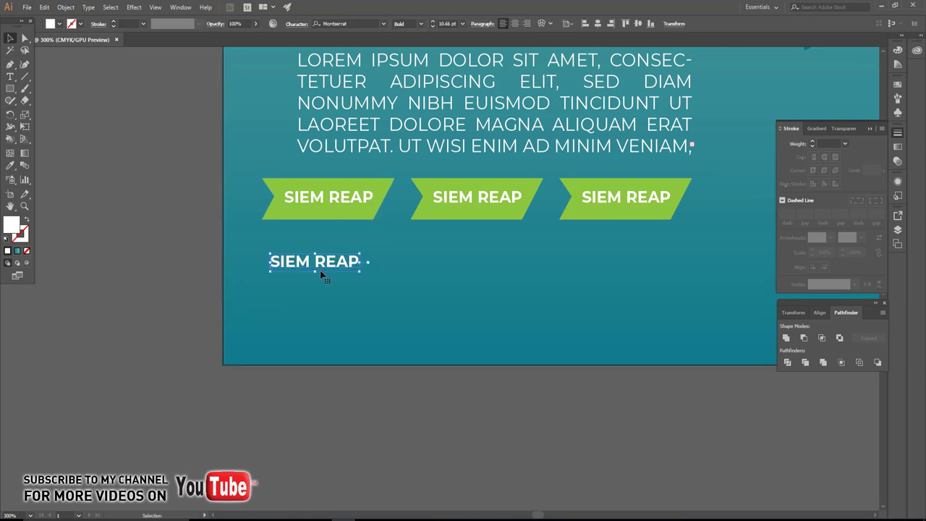
{"action": "double_click", "coordinate": [318, 265]}
{"action": "key", "text": "ctrl+a"}
{"action": "type", "text": "$"}
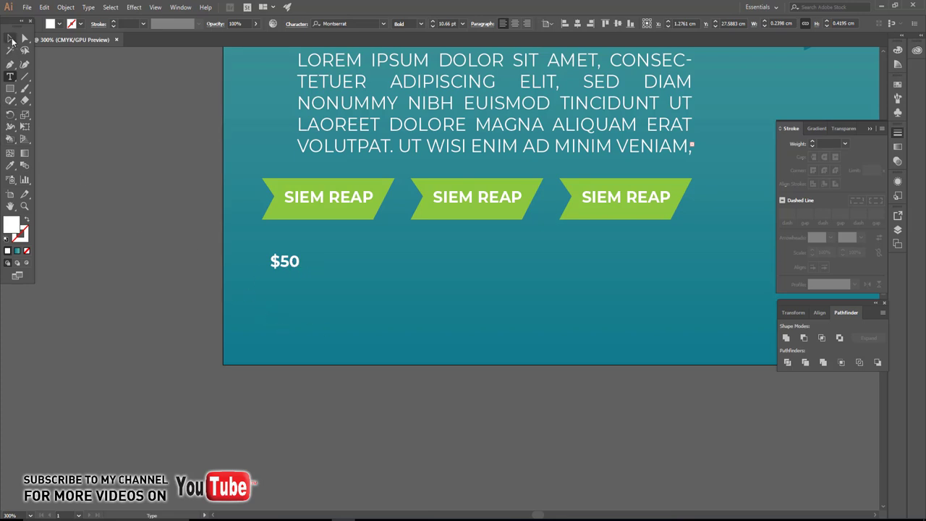
Make the dollar sign superscript, then enlarge the $50 price and move it up and right
{"action": "left_click", "coordinate": [307, 24]}
{"action": "left_click", "coordinate": [247, 143]}
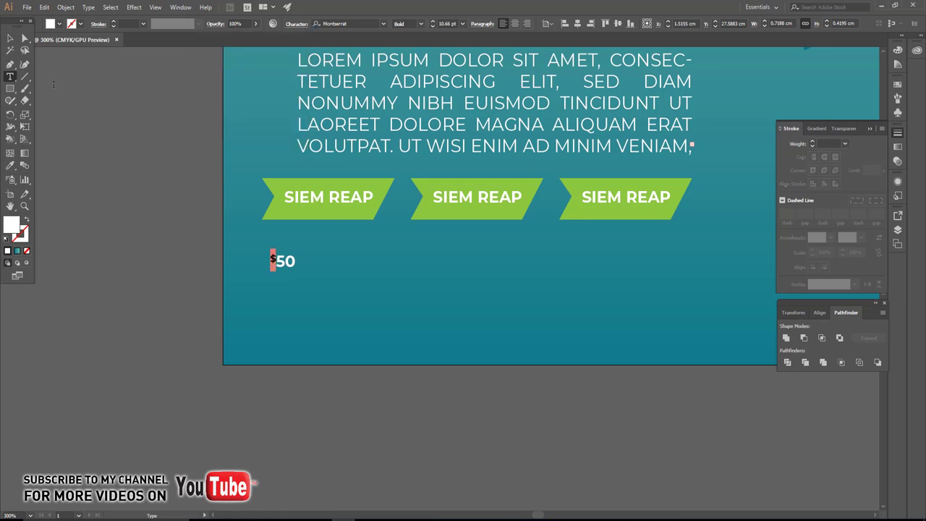
{"action": "key", "text": "Escape"}
{"action": "scroll", "coordinate": [293, 282], "scroll_direction": "up", "scroll_amount": 2}
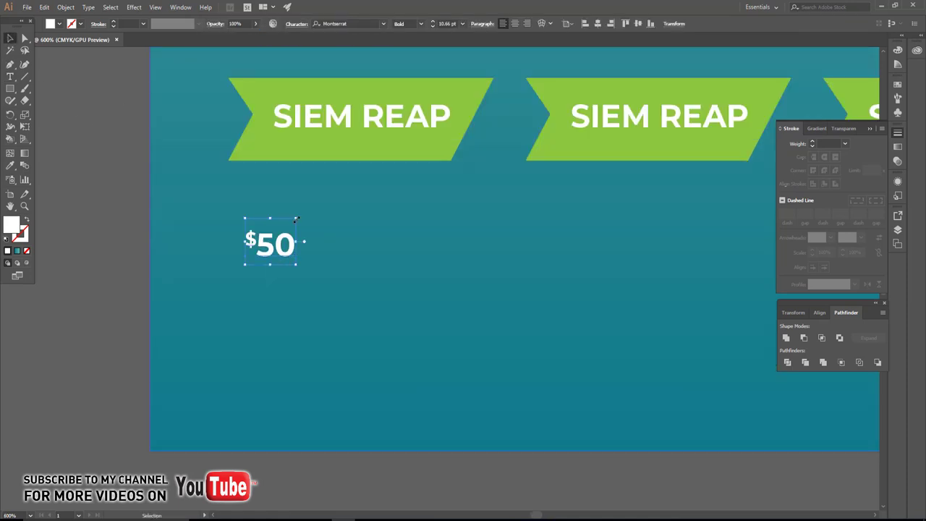
{"action": "left_click_drag", "start_coordinate": [295, 217], "coordinate": [340, 197]}
{"action": "mouse_move", "coordinate": [328, 244]}
{"action": "left_mouse_down"}
{"action": "mouse_move", "coordinate": [373, 225]}
{"action": "mouse_move", "coordinate": [363, 311]}
{"action": "left_mouse_up"}
Duplicate the price as a smaller Regular-weight PER PERSON line beneath $50
{"action": "key", "text": "t"}
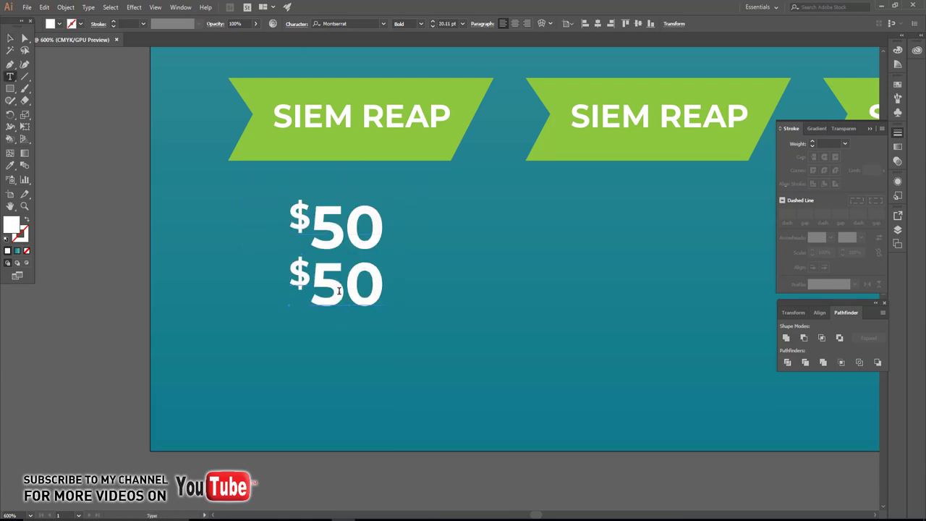
{"action": "double_click", "coordinate": [339, 291]}
{"action": "type", "text": "PER"}
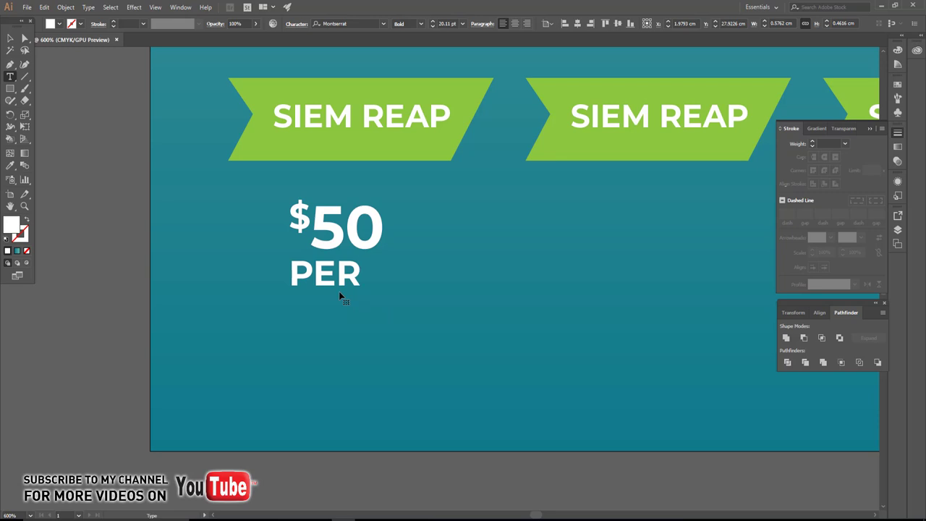
{"action": "type", "text": " PERSON"}
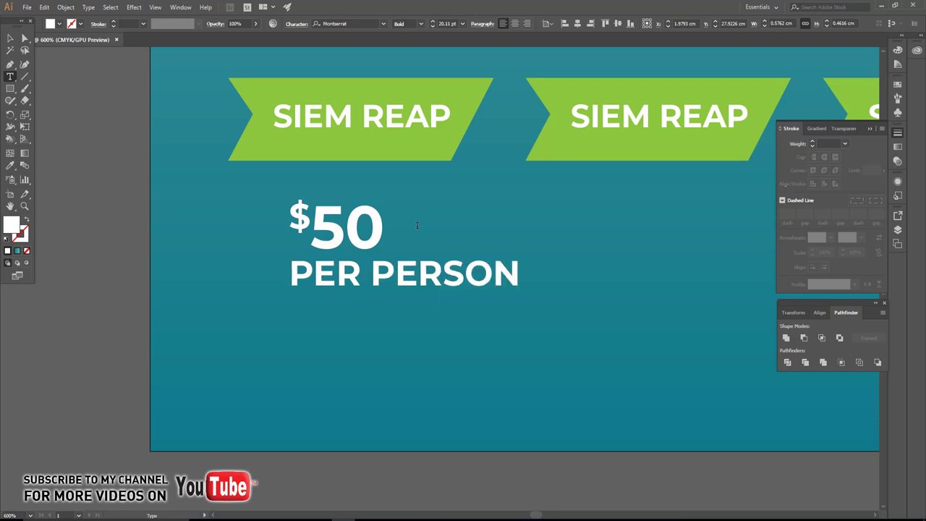
{"action": "left_click", "coordinate": [11, 36]}
{"action": "left_click", "coordinate": [422, 24]}
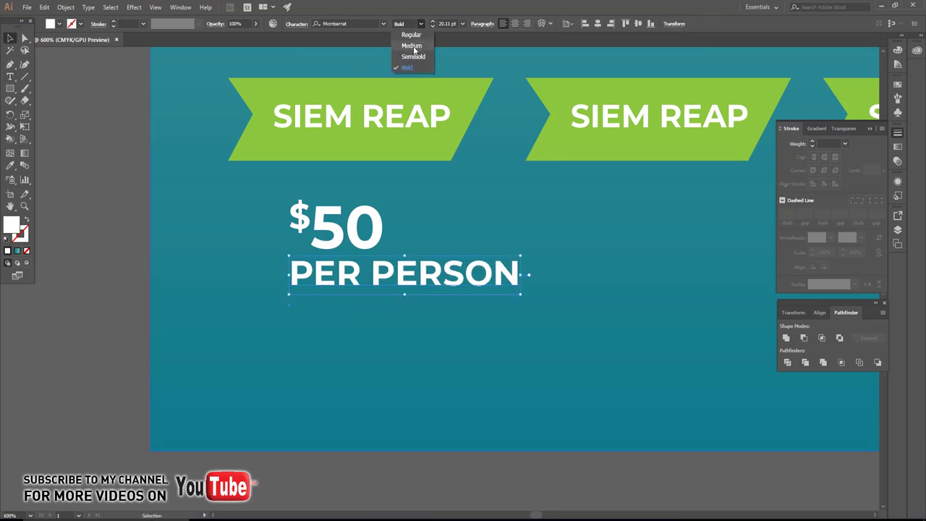
{"action": "left_click", "coordinate": [410, 34]}
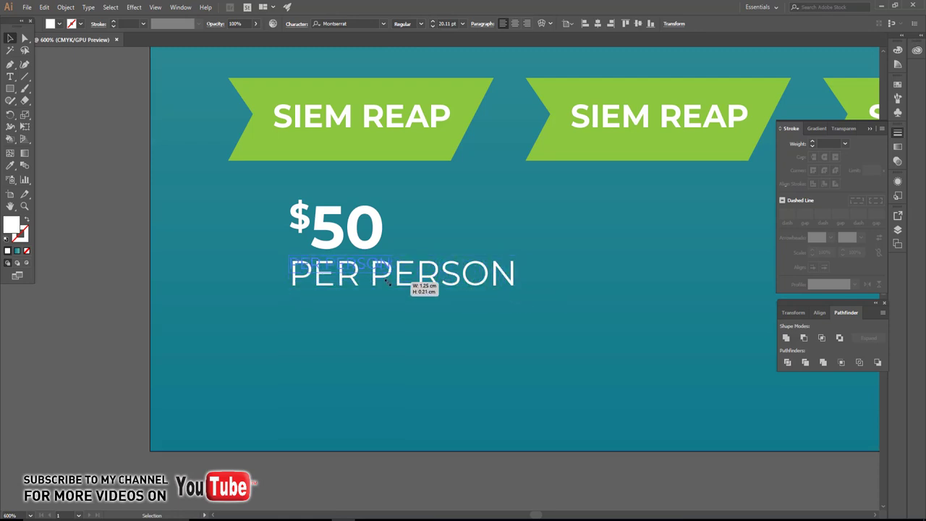
{"action": "mouse_move", "coordinate": [514, 295]}
{"action": "left_mouse_down"}
{"action": "mouse_move", "coordinate": [384, 271]}
{"action": "mouse_move", "coordinate": [559, 268]}
{"action": "mouse_move", "coordinate": [337, 236]}
{"action": "mouse_move", "coordinate": [496, 242]}
{"action": "left_mouse_up"}
{"action": "left_click", "coordinate": [356, 248], "text": "shift"}
{"action": "scroll", "coordinate": [355, 247], "scroll_direction": "down", "scroll_amount": 1}
{"action": "scroll", "coordinate": [452, 378], "scroll_direction": "down", "scroll_amount": 1}
Copy the price under the third banner and retype the middle banner as PHNOM PENH
{"action": "left_click_drag", "start_coordinate": [404, 329], "coordinate": [423, 331]}
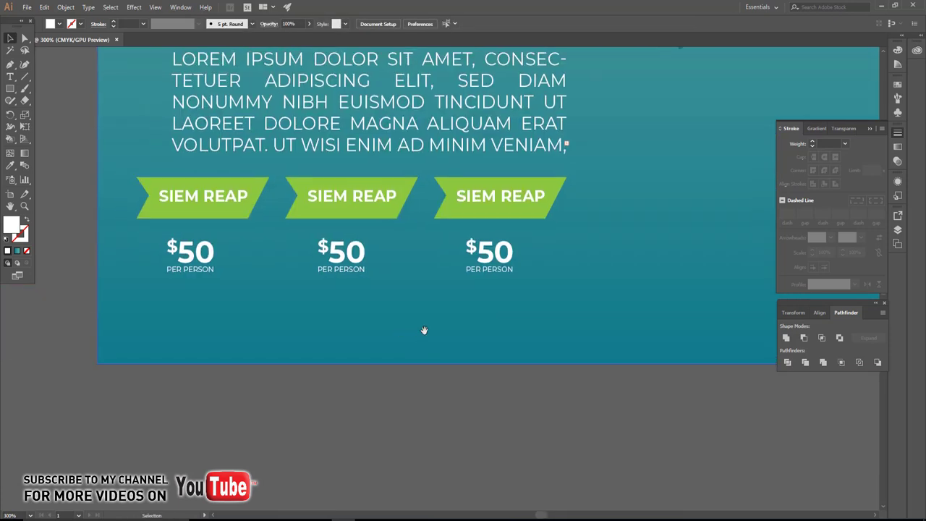
{"action": "triple_click", "coordinate": [362, 201]}
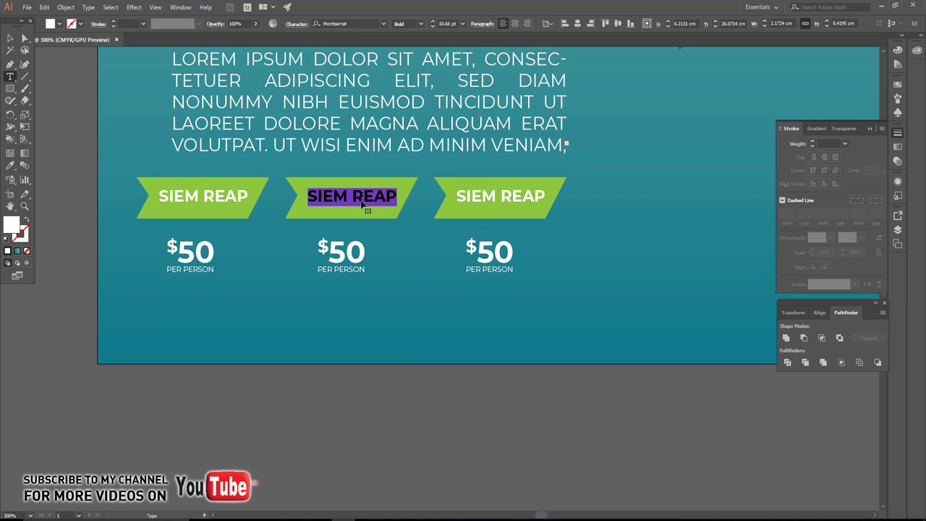
{"action": "type", "text": "PHNOM PENH"}
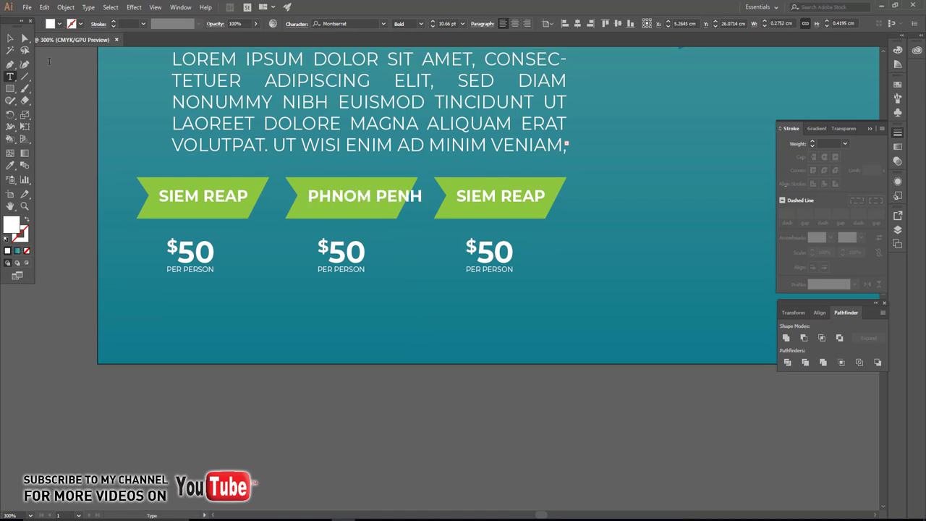
{"action": "key", "text": "Escape"}
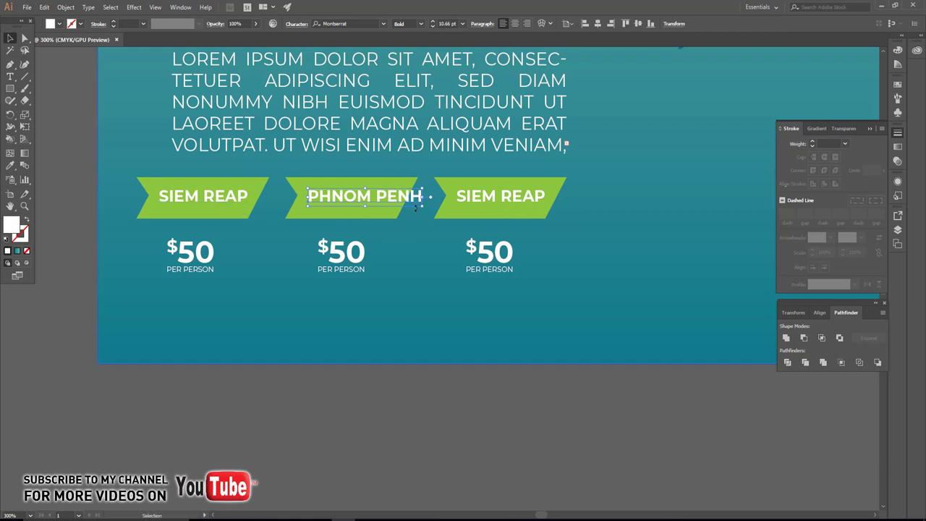
{"action": "scroll", "coordinate": [415, 207], "scroll_direction": "up", "scroll_amount": 1}
{"action": "mouse_move", "coordinate": [412, 206]}
{"action": "left_mouse_down"}
{"action": "mouse_move", "coordinate": [382, 190]}
{"action": "mouse_move", "coordinate": [403, 192]}
{"action": "left_mouse_up"}
Match both SIEM REAP labels to the PHNOM PENH text size with the Eyedropper
{"action": "left_click", "coordinate": [202, 190]}
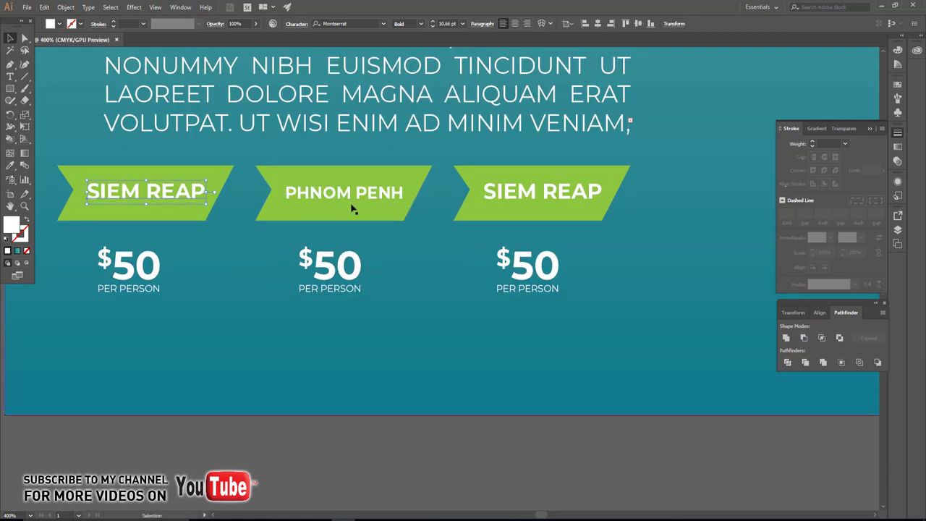
{"action": "left_click", "coordinate": [527, 197], "text": "shift"}
{"action": "left_click", "coordinate": [10, 165]}
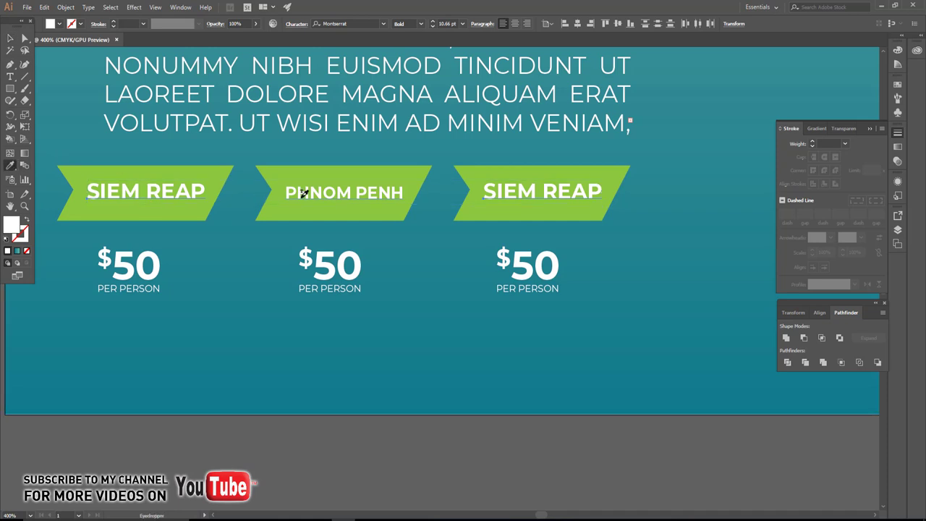
{"action": "left_click", "coordinate": [303, 194]}
{"action": "left_click", "coordinate": [10, 37]}
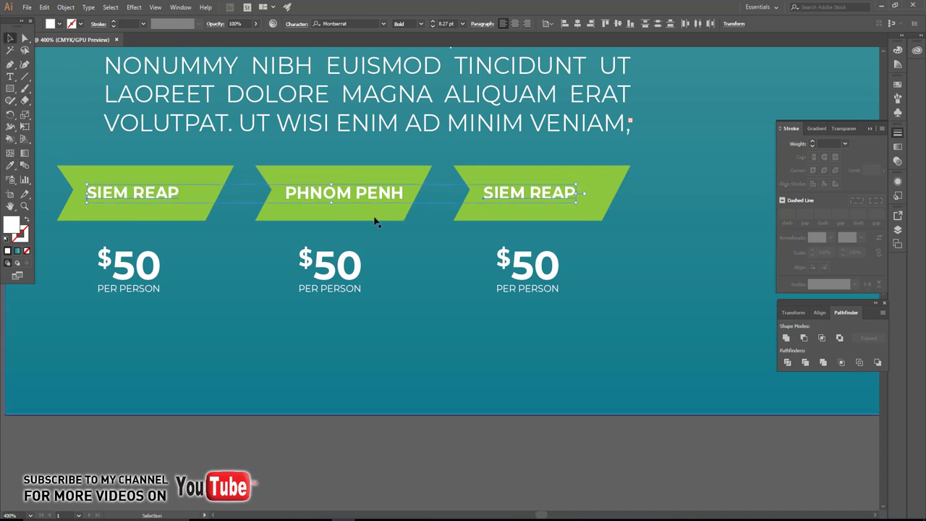
Retype the third banner as SIHANOUK VILLE and widen its green shape to fit
{"action": "left_click_drag", "start_coordinate": [481, 236], "coordinate": [434, 244]}
{"action": "left_click", "coordinate": [456, 206]}
{"action": "triple_click", "coordinate": [456, 205]}
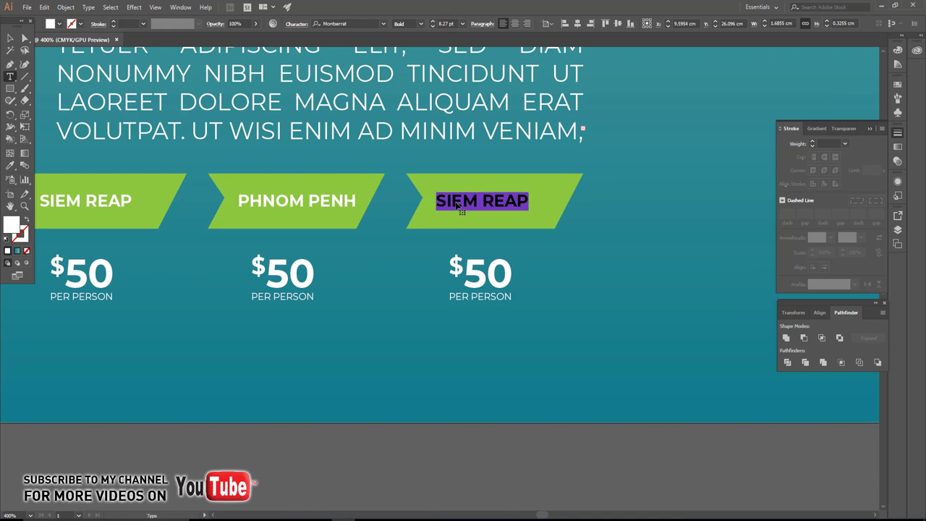
{"action": "type", "text": "SIHANOUK VILLE"}
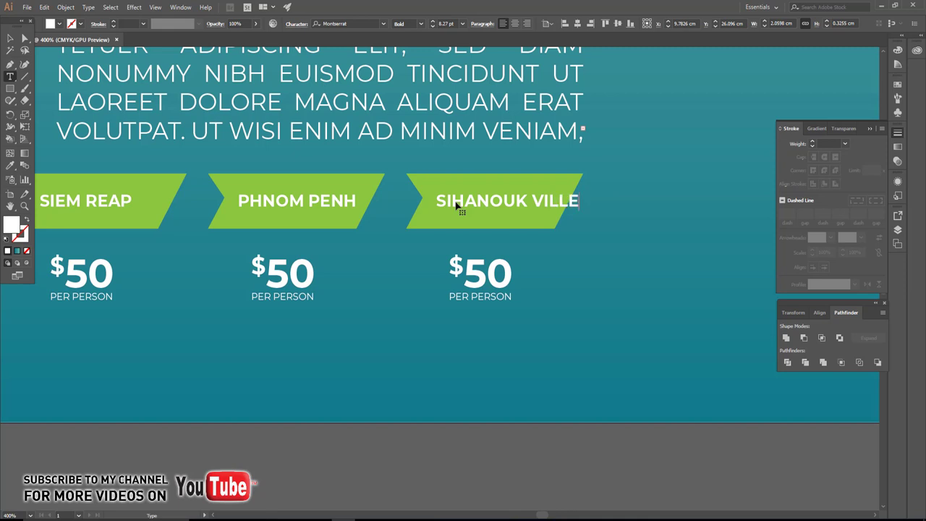
{"action": "left_click", "coordinate": [10, 37]}
{"action": "scroll", "coordinate": [405, 192], "scroll_direction": "up", "scroll_amount": 1}
{"action": "left_click_drag", "start_coordinate": [535, 210], "coordinate": [507, 211]}
{"action": "left_click", "coordinate": [664, 210]}
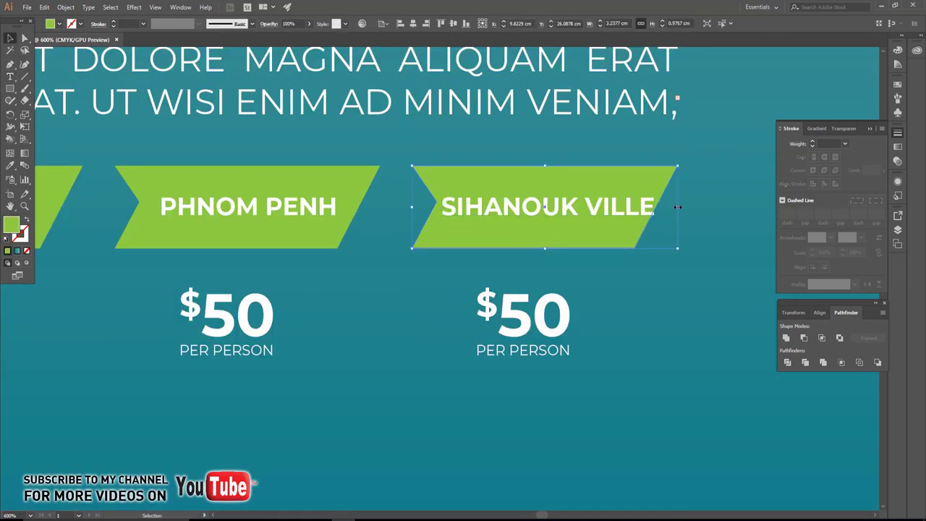
{"action": "left_click_drag", "start_coordinate": [677, 207], "coordinate": [686, 207]}
Fill the PHNOM PENH banner red-orange from the Fill swatches
{"action": "scroll", "coordinate": [528, 227], "scroll_direction": "down", "scroll_amount": 3}
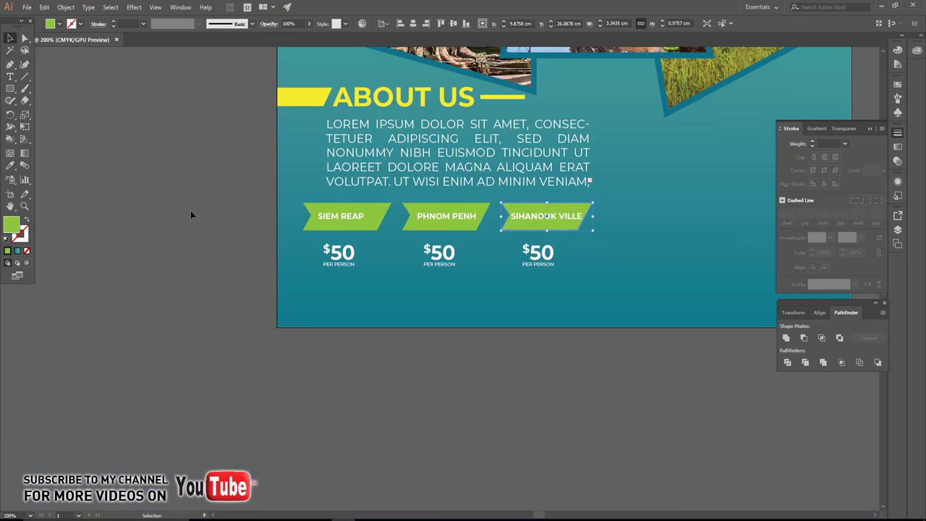
{"action": "left_click", "coordinate": [435, 213]}
{"action": "left_click", "coordinate": [59, 24]}
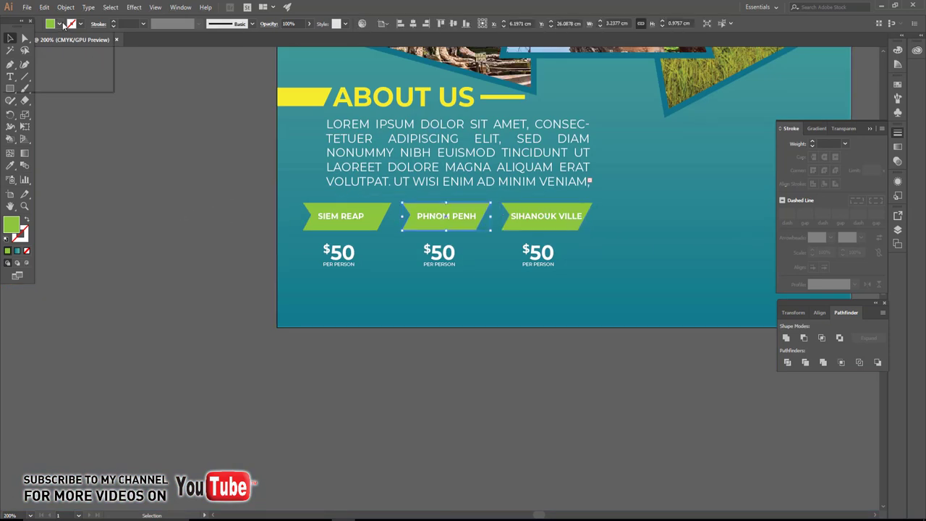
{"action": "left_click", "coordinate": [87, 45]}
{"action": "left_click", "coordinate": [149, 190]}
Fill the SIHANOUK VILLE banner orange from the Fill swatches
{"action": "scroll", "coordinate": [499, 209], "scroll_direction": "up", "scroll_amount": 2}
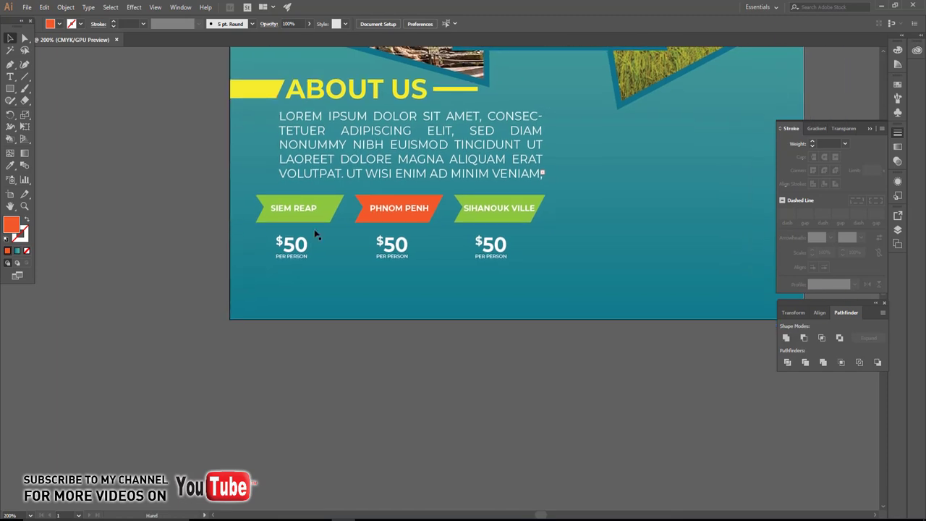
{"action": "left_click", "coordinate": [499, 210]}
{"action": "left_click", "coordinate": [70, 26]}
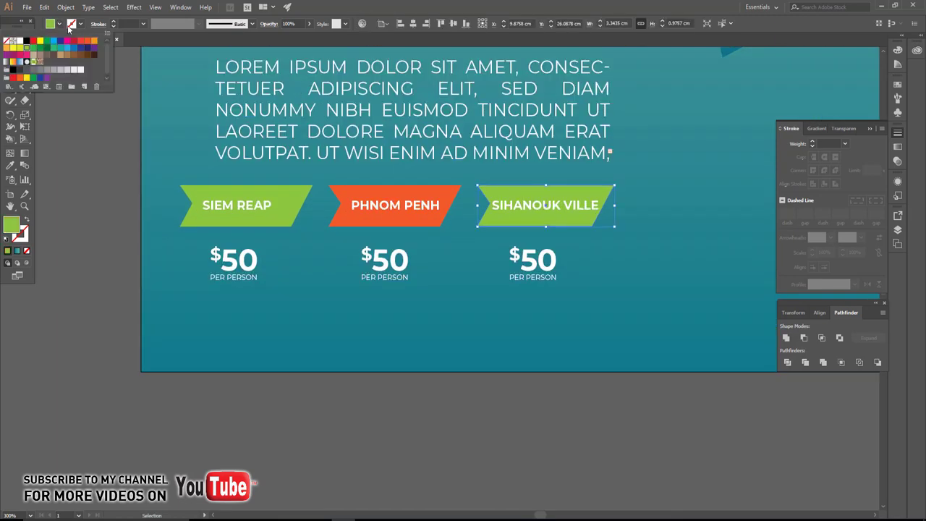
{"action": "left_click", "coordinate": [98, 132]}
{"action": "scroll", "coordinate": [304, 307], "scroll_direction": "down", "scroll_amount": 2}
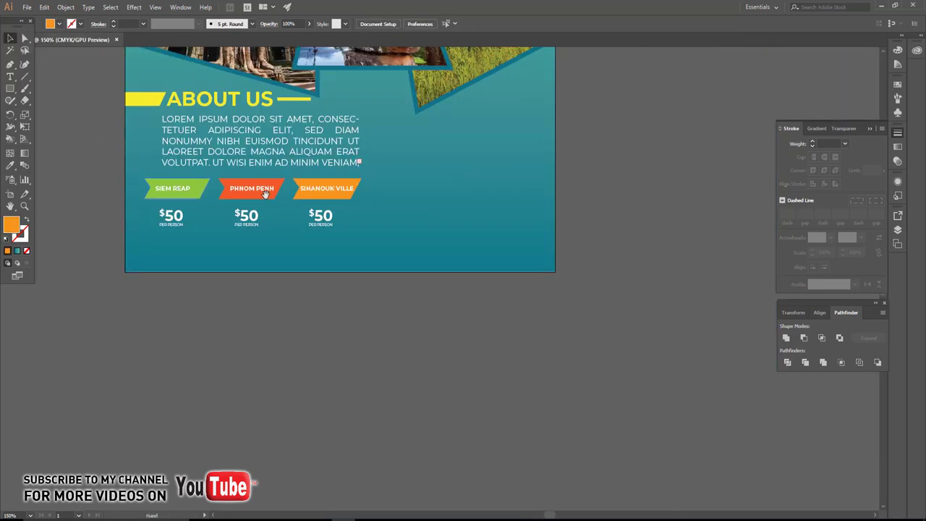
{"action": "scroll", "coordinate": [304, 306], "scroll_direction": "down", "scroll_amount": 2}
{"action": "scroll", "coordinate": [304, 307], "scroll_direction": "left", "scroll_amount": 3}
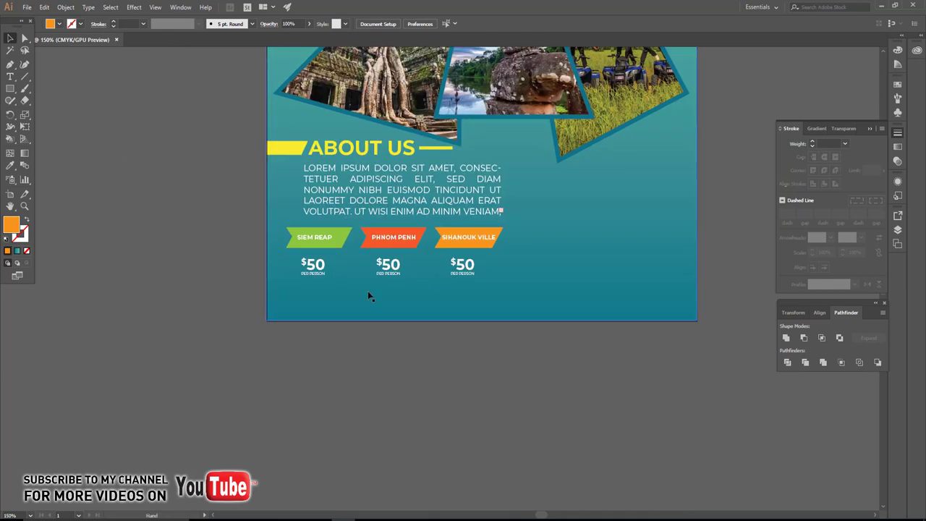
Copy the yellow bar below the prices, cut it into a slanted parallelogram with Minus Front, and shorten it
{"action": "left_click_drag", "start_coordinate": [287, 148], "coordinate": [284, 301]}
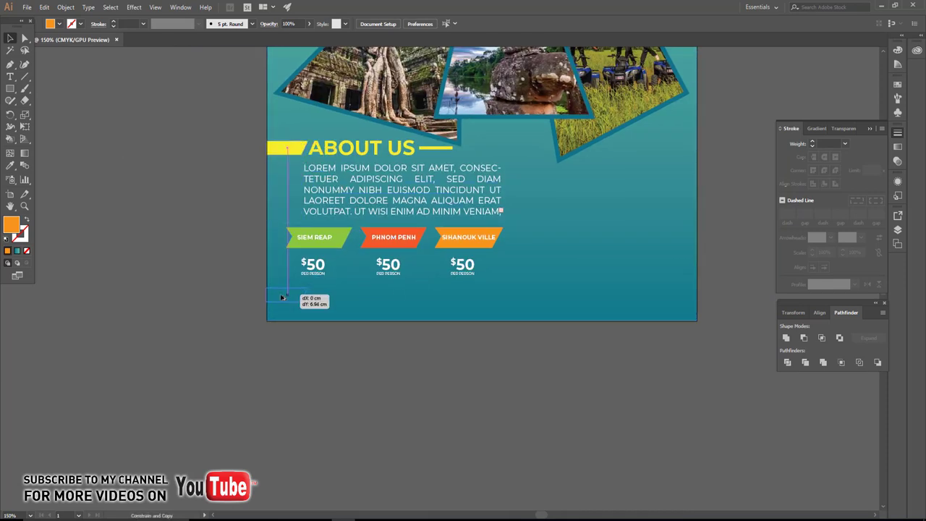
{"action": "scroll", "coordinate": [289, 299], "scroll_direction": "up", "scroll_amount": 2}
{"action": "scroll", "coordinate": [295, 297], "scroll_direction": "up", "scroll_amount": 1}
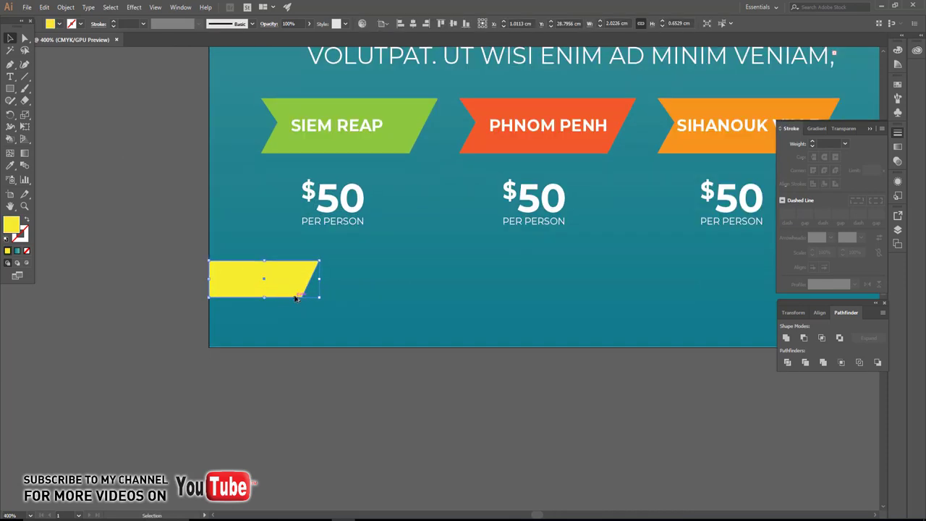
{"action": "scroll", "coordinate": [295, 298], "scroll_direction": "up", "scroll_amount": 1}
{"action": "scroll", "coordinate": [295, 298], "scroll_direction": "up", "scroll_amount": 1}
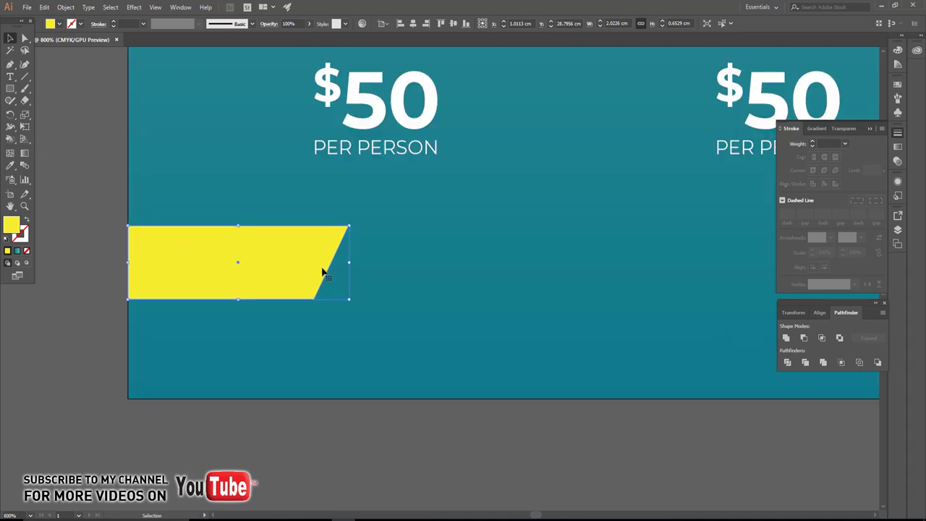
{"action": "scroll", "coordinate": [323, 272], "scroll_direction": "left", "scroll_amount": 3}
{"action": "left_click_drag", "start_coordinate": [441, 293], "coordinate": [273, 284]}
{"action": "left_click", "coordinate": [384, 275], "text": "shift"}
{"action": "left_click", "coordinate": [802, 337]}
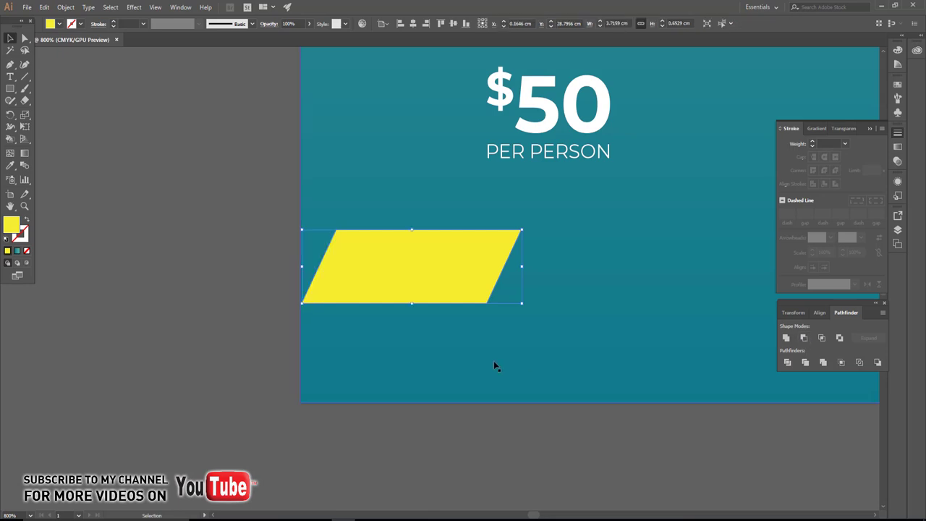
{"action": "left_click_drag", "start_coordinate": [412, 230], "coordinate": [411, 262]}
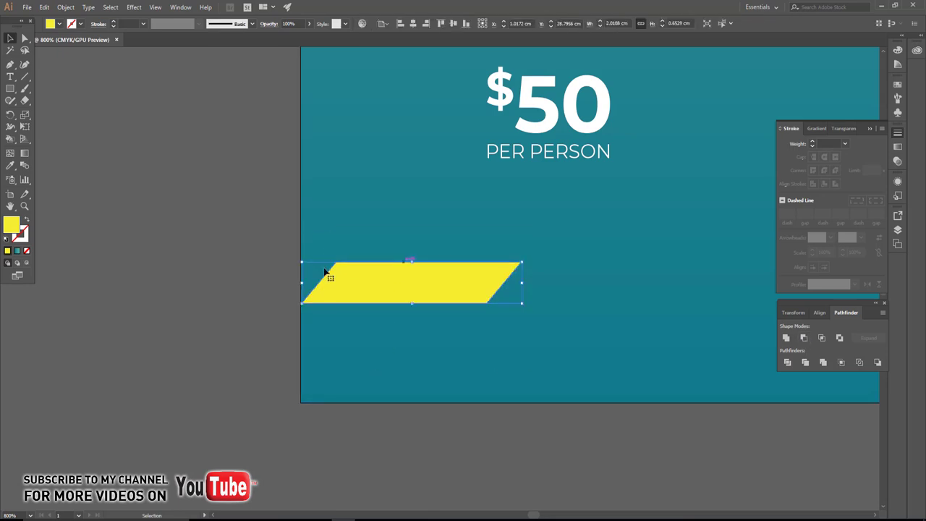
Copy the parallelogram to the right and repeat with Ctrl+D to form a row
{"action": "left_click", "coordinate": [308, 316]}
{"action": "scroll", "coordinate": [308, 314], "scroll_direction": "right", "scroll_amount": 3}
{"action": "left_click_drag", "start_coordinate": [317, 290], "coordinate": [522, 293]}
{"action": "key", "text": "ctrl+d"}
{"action": "key", "text": "ctrl+d"}
{"action": "scroll", "coordinate": [516, 304], "scroll_direction": "down", "scroll_amount": 1}
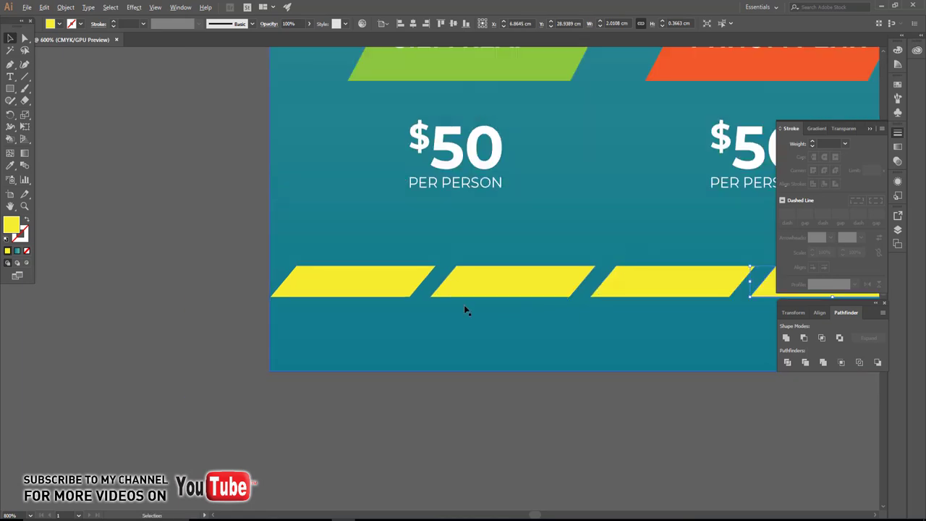
{"action": "scroll", "coordinate": [464, 304], "scroll_direction": "down", "scroll_amount": 1}
{"action": "key", "text": "ctrl+d"}
Stretch the parallelogram row wider across the flyer
{"action": "left_click", "coordinate": [545, 396]}
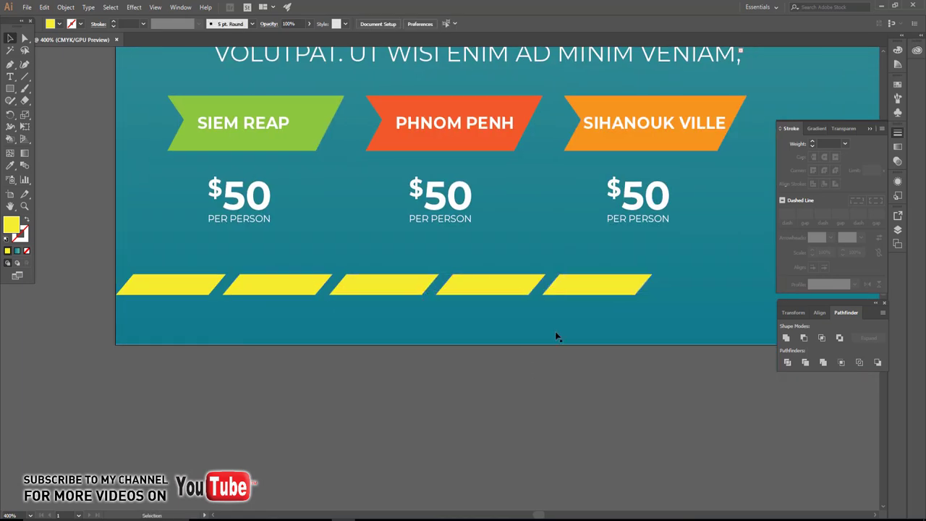
{"action": "left_click_drag", "start_coordinate": [653, 269], "coordinate": [347, 293]}
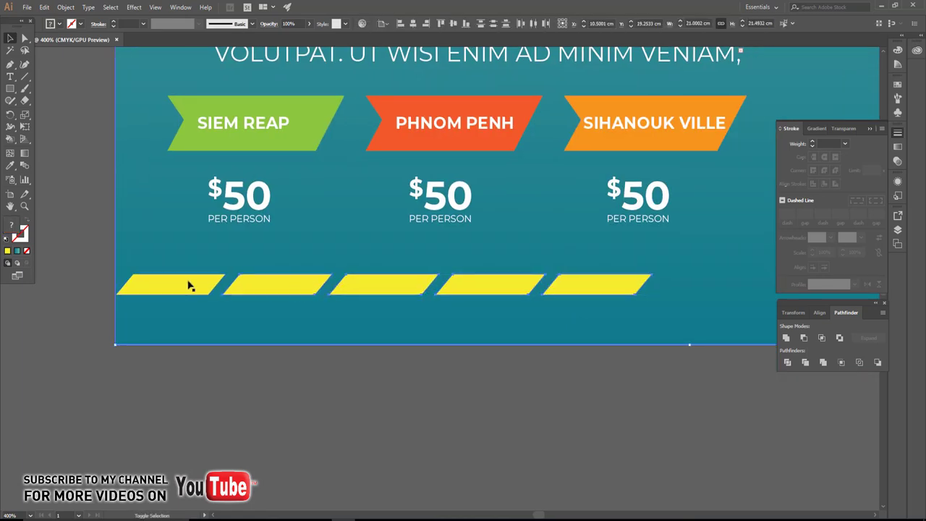
{"action": "left_click", "coordinate": [348, 309], "text": "shift"}
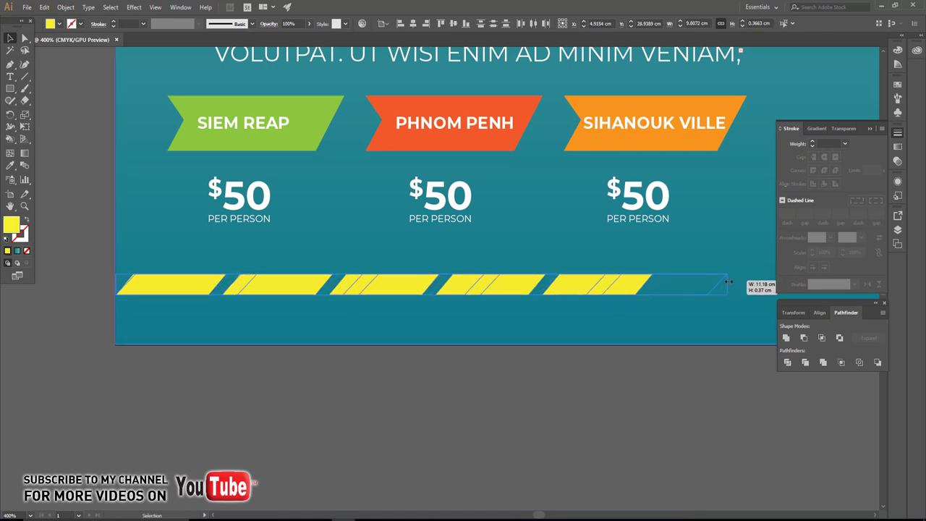
{"action": "left_click_drag", "start_coordinate": [651, 284], "coordinate": [727, 284]}
{"action": "left_click", "coordinate": [505, 325]}
Eyedrop the PHNOM PENH red-orange and SIHANOUK VILLE orange onto the second and third parallelograms
{"action": "left_click", "coordinate": [325, 287]}
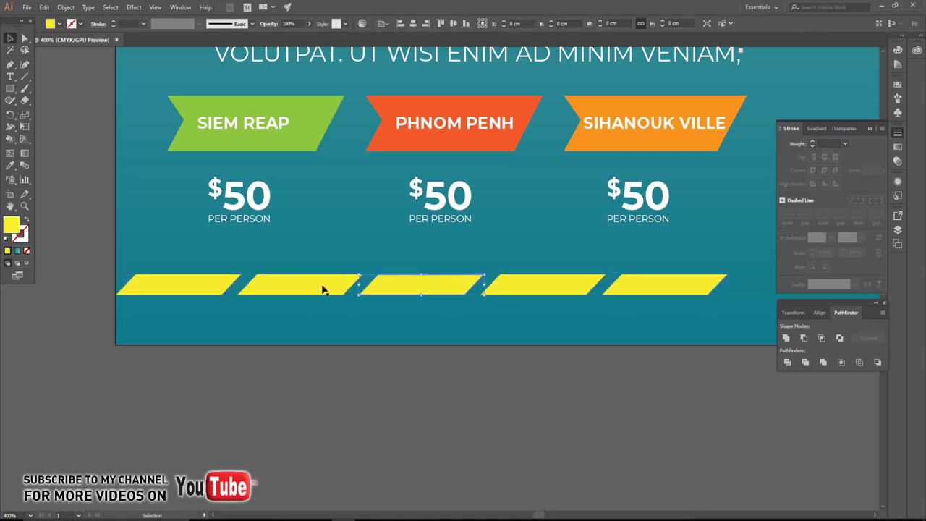
{"action": "left_click", "coordinate": [11, 167]}
{"action": "left_click", "coordinate": [405, 110]}
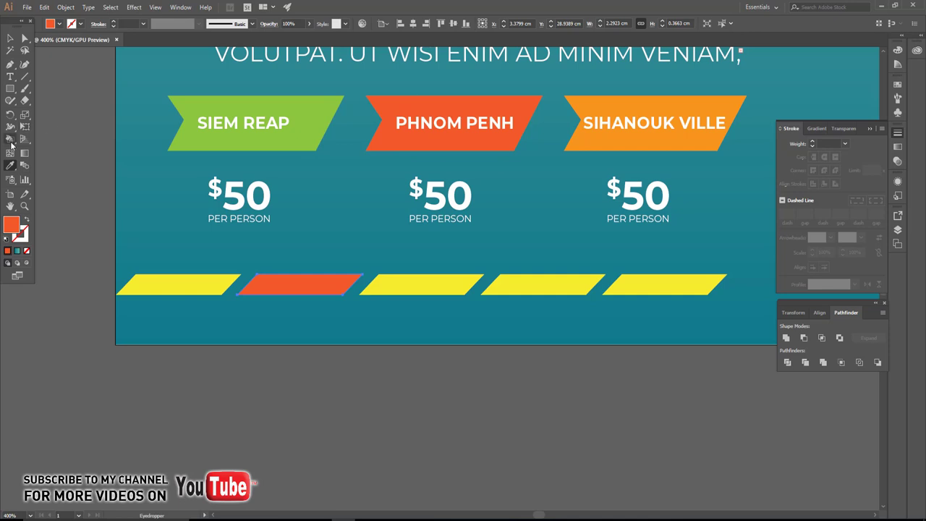
{"action": "left_click", "coordinate": [9, 38]}
{"action": "left_click", "coordinate": [423, 285]}
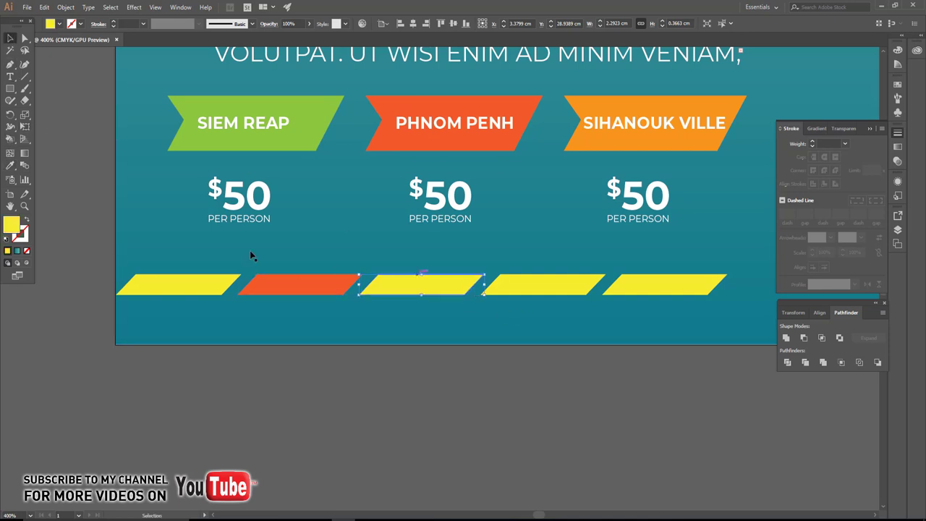
{"action": "left_click", "coordinate": [11, 167]}
{"action": "left_click", "coordinate": [631, 132]}
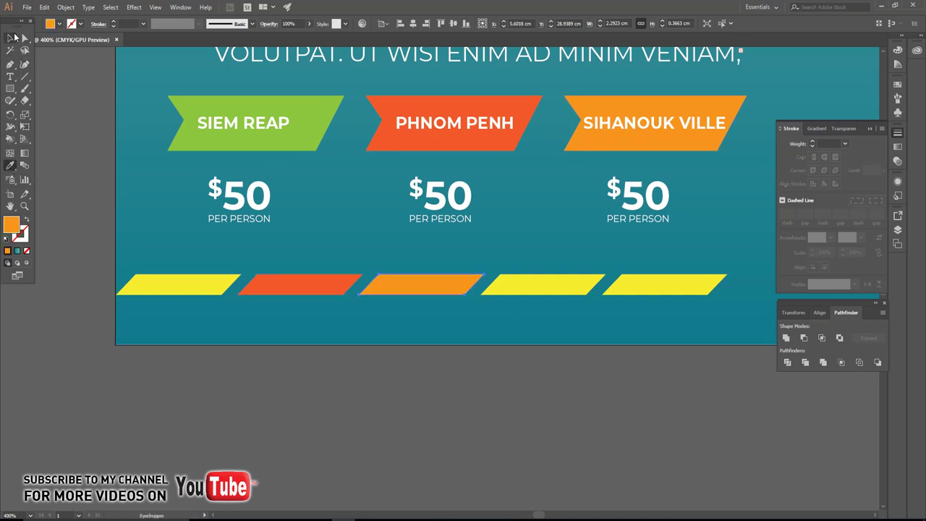
{"action": "left_click", "coordinate": [557, 285]}
{"action": "key", "text": "ctrl+z"}
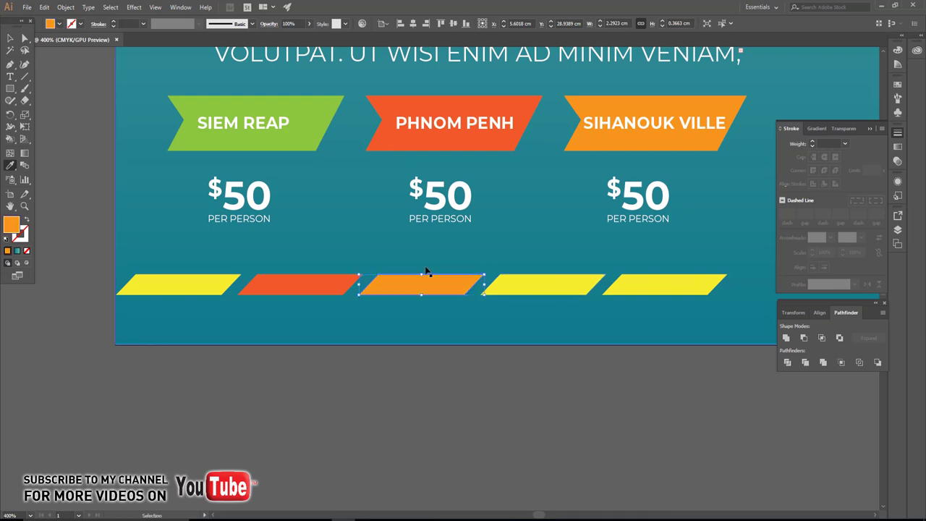
{"action": "key", "text": "v"}
Colour the fourth parallelogram SIEM REAP green and fill the fifth with red
{"action": "left_click", "coordinate": [564, 289]}
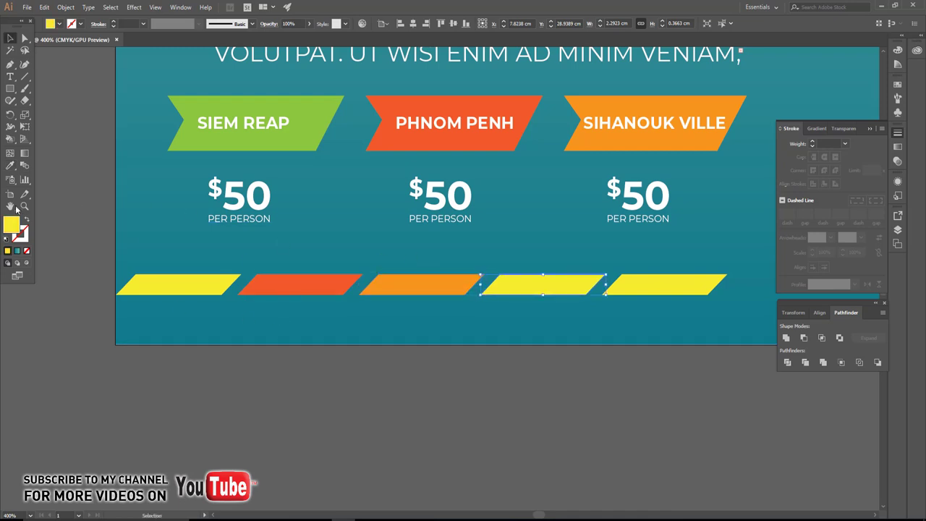
{"action": "left_click", "coordinate": [11, 165]}
{"action": "left_click", "coordinate": [212, 140]}
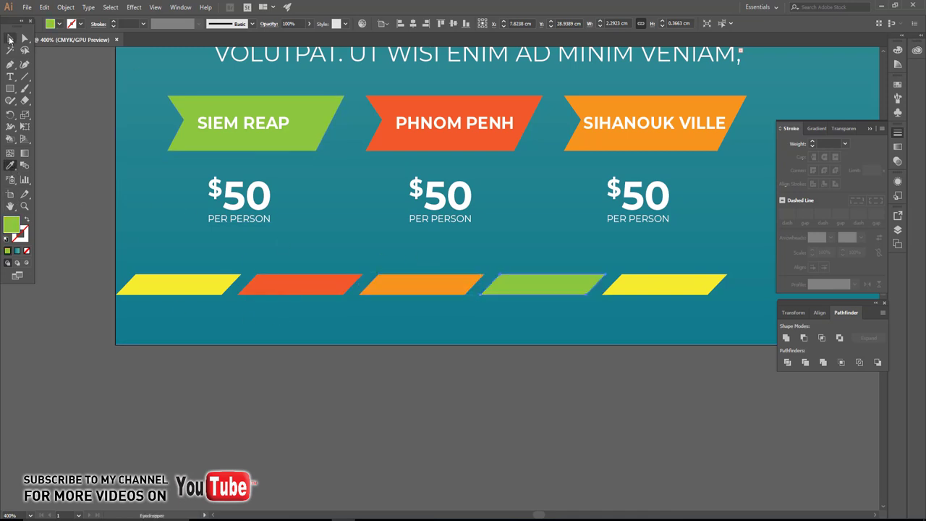
{"action": "left_click", "coordinate": [9, 40]}
{"action": "left_click", "coordinate": [687, 286]}
{"action": "left_click", "coordinate": [59, 23]}
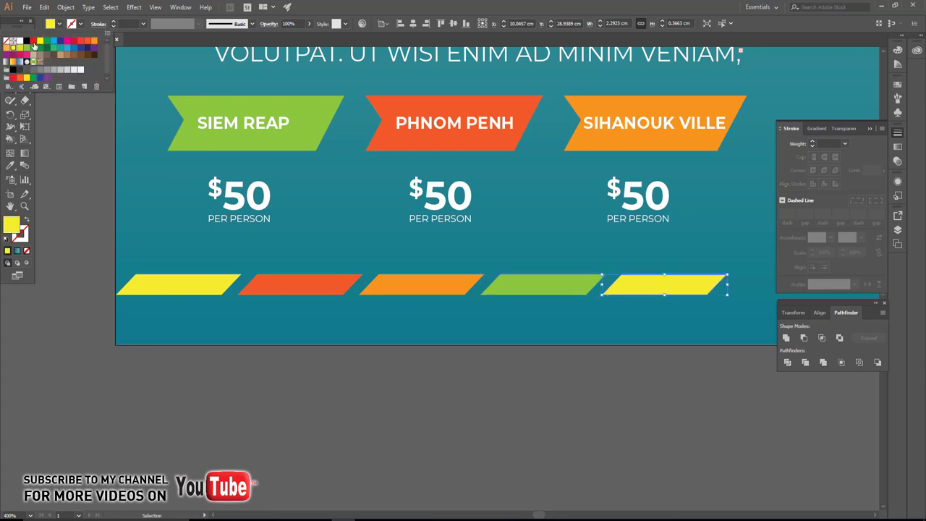
{"action": "left_click", "coordinate": [33, 43]}
Select and check the recoloured parallelogram row, then deselect it
{"action": "left_click", "coordinate": [614, 377]}
{"action": "left_click_drag", "start_coordinate": [614, 377], "coordinate": [560, 380]}
{"action": "left_click", "coordinate": [194, 288]}
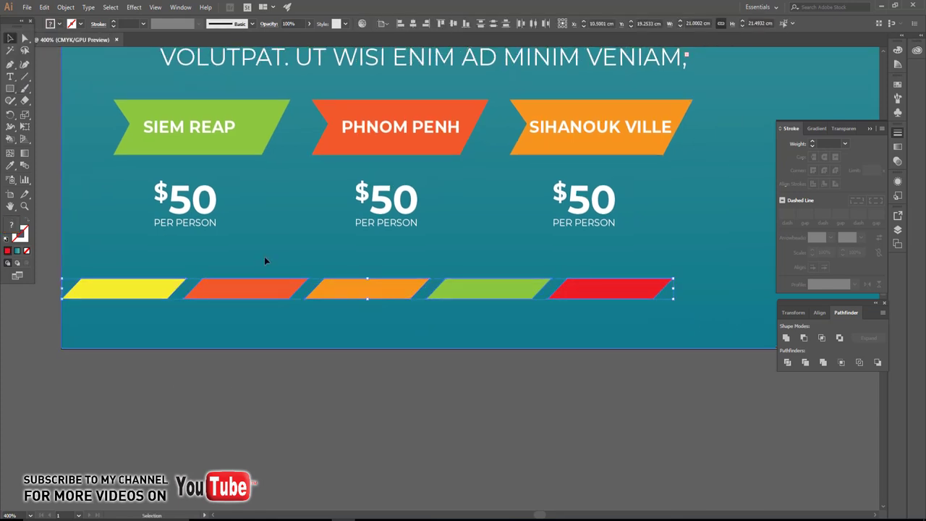
{"action": "scroll", "coordinate": [447, 397], "scroll_direction": "down", "scroll_amount": 2}
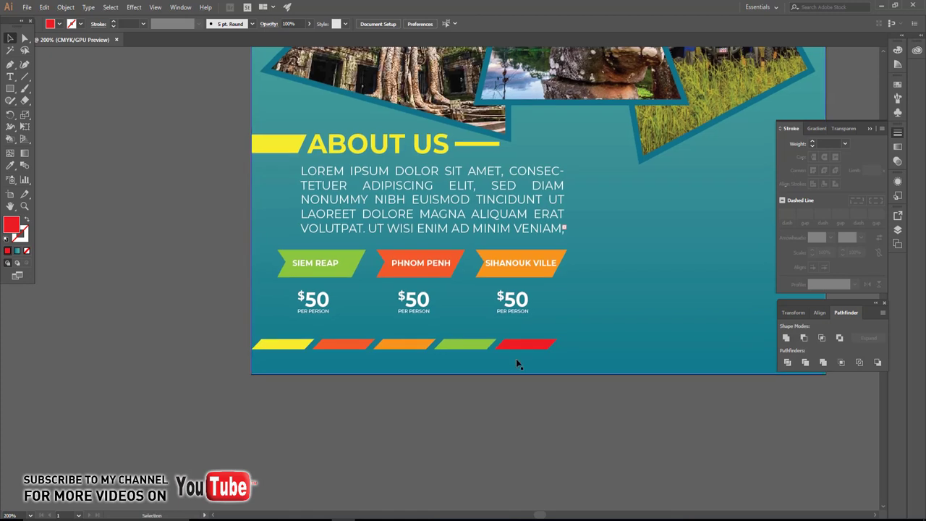
{"action": "left_click", "coordinate": [547, 341]}
{"action": "left_click", "coordinate": [534, 398]}
{"action": "scroll", "coordinate": [441, 398], "scroll_direction": "right", "scroll_amount": 2}
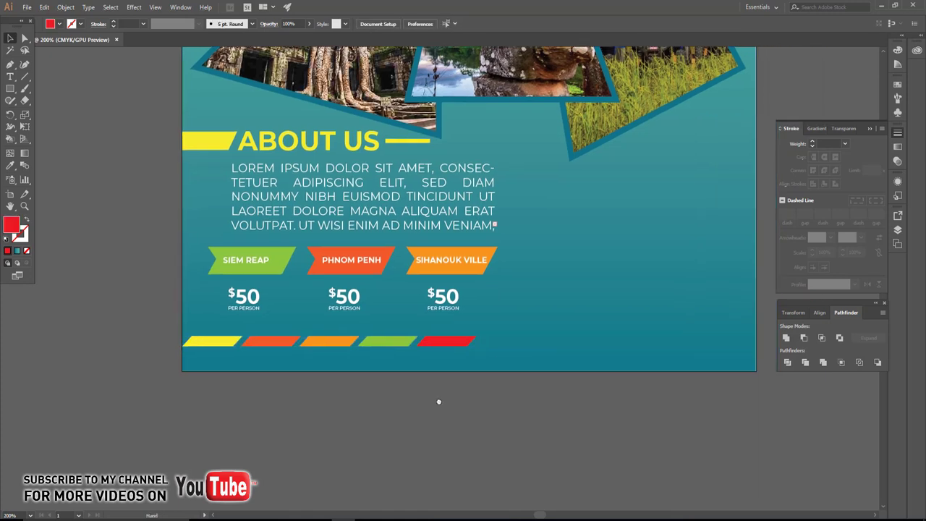
{"action": "scroll", "coordinate": [444, 391], "scroll_direction": "right", "scroll_amount": 3}
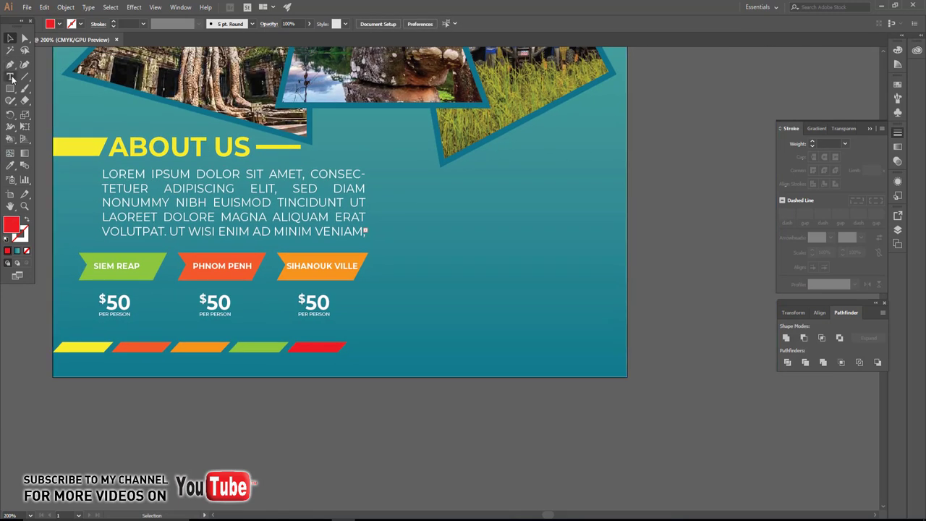
Draw a three-point Pen path from the bottom edge to the top-right corner as an outline
{"action": "left_click", "coordinate": [344, 376]}
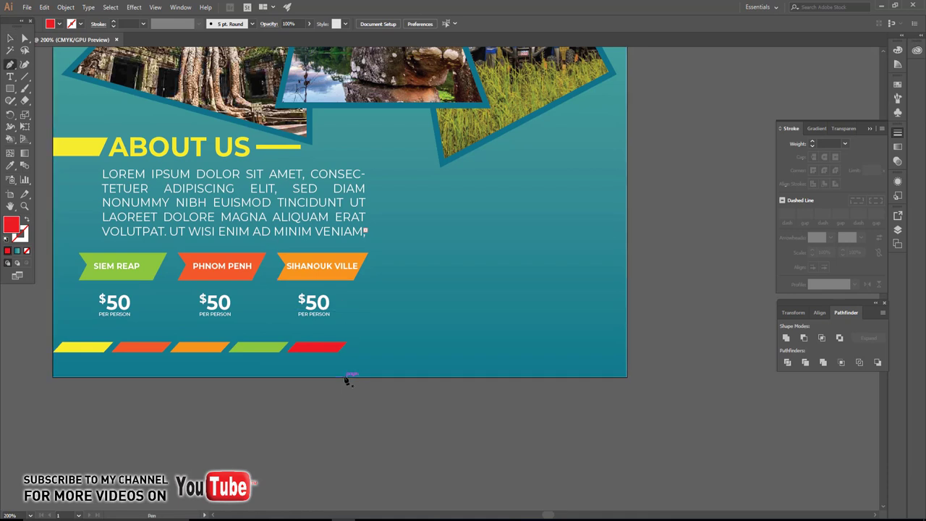
{"action": "left_click", "coordinate": [423, 199]}
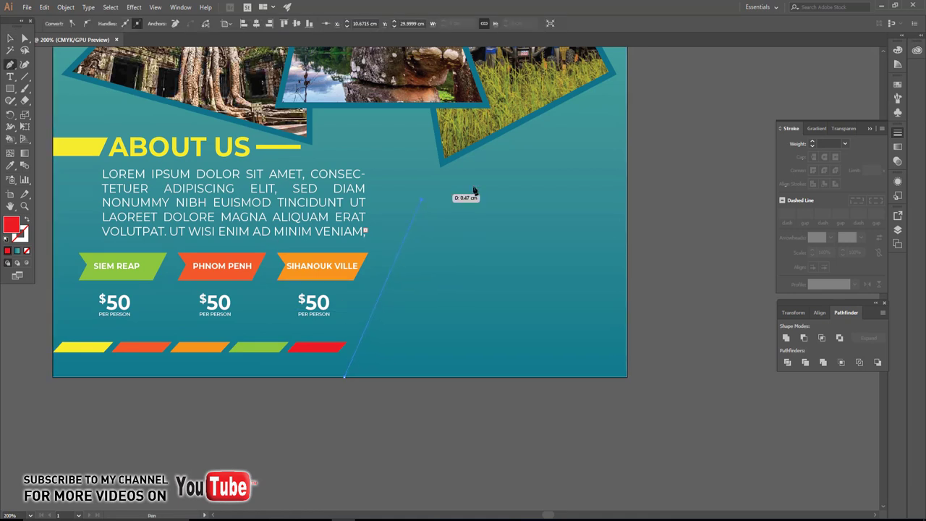
{"action": "left_click", "coordinate": [627, 92]}
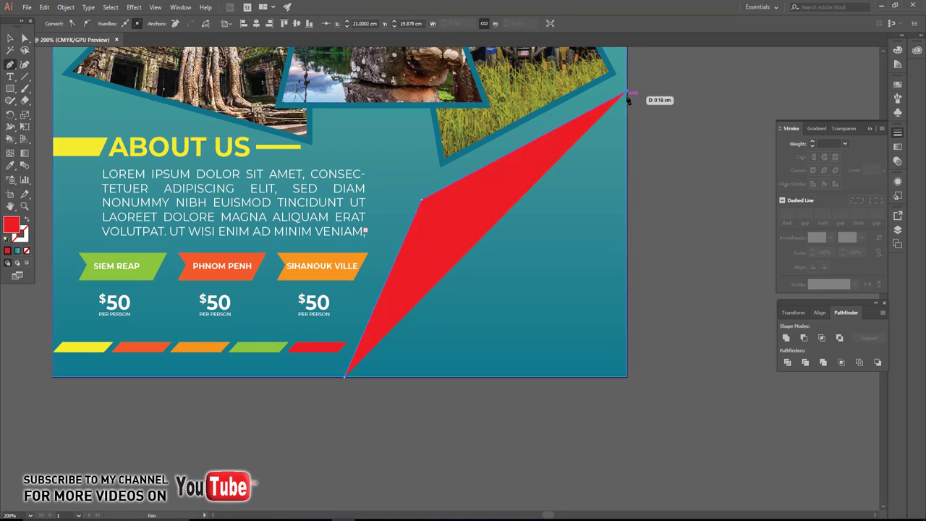
{"action": "left_click", "coordinate": [26, 219]}
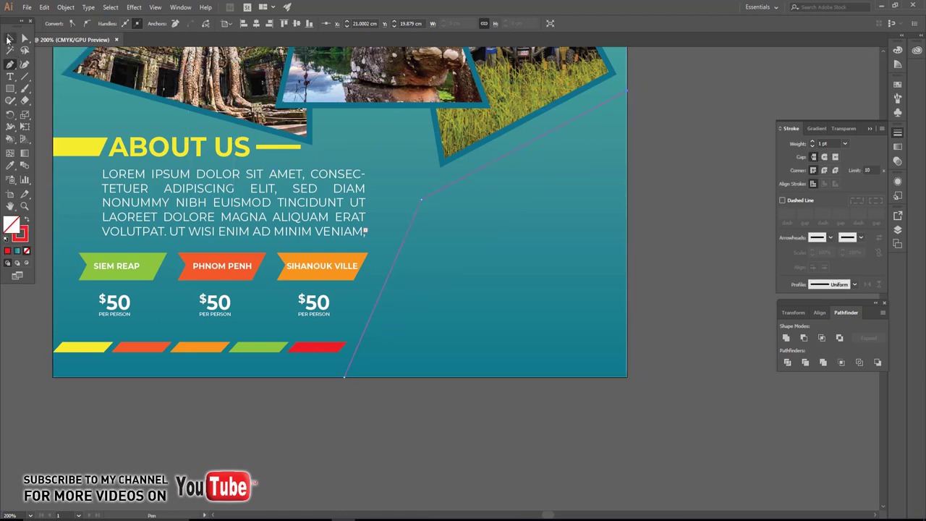
{"action": "left_click", "coordinate": [10, 38]}
Set the angled line's stroke to yellow and its weight to 4 pt
{"action": "double_click", "coordinate": [24, 235]}
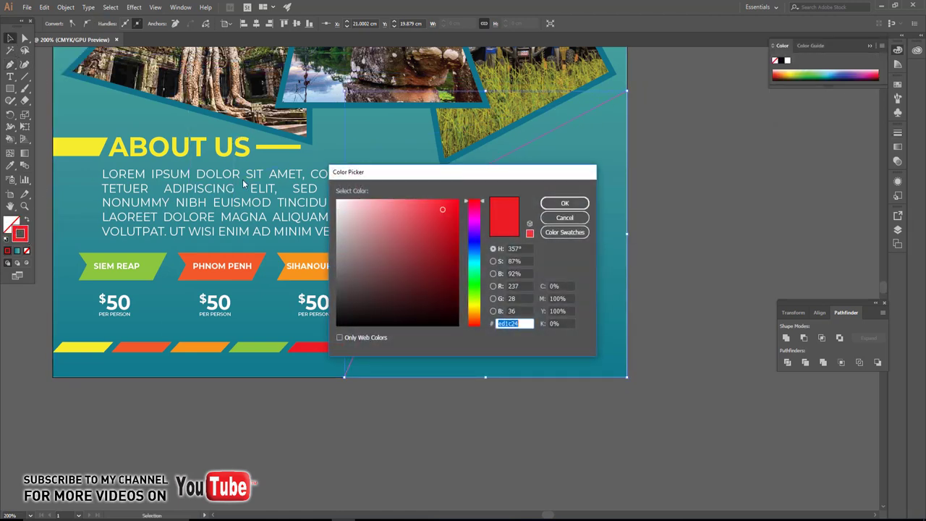
{"action": "key", "text": "Tab"}
{"action": "key", "text": "Tab"}
{"action": "type", "text": "0"}
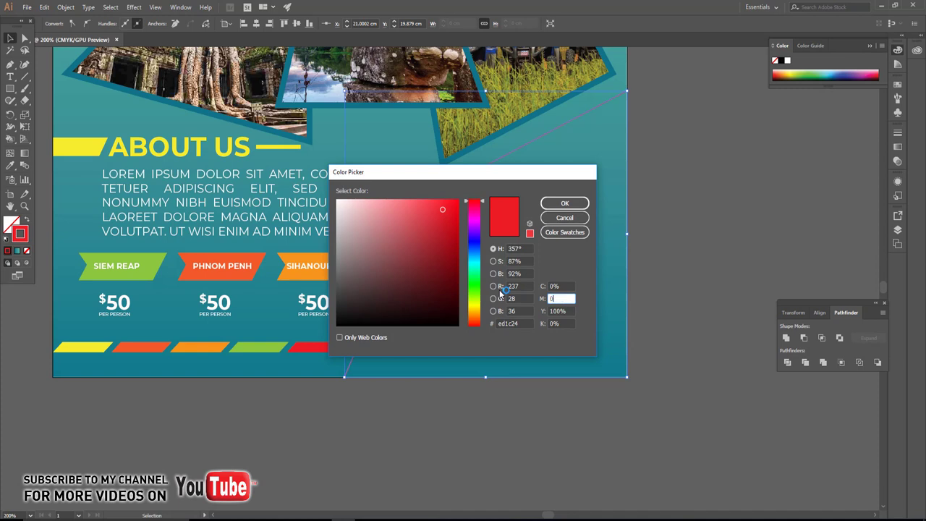
{"action": "left_click", "coordinate": [564, 203]}
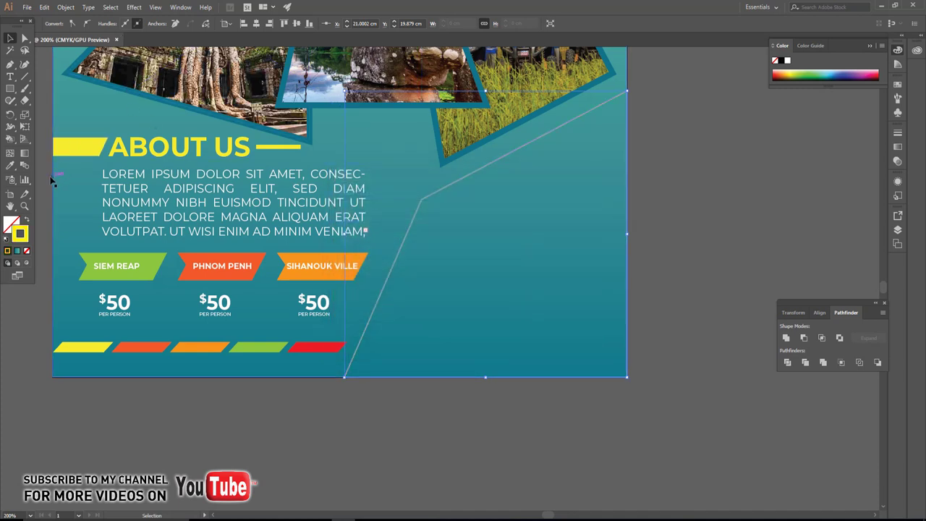
{"action": "left_click", "coordinate": [427, 203]}
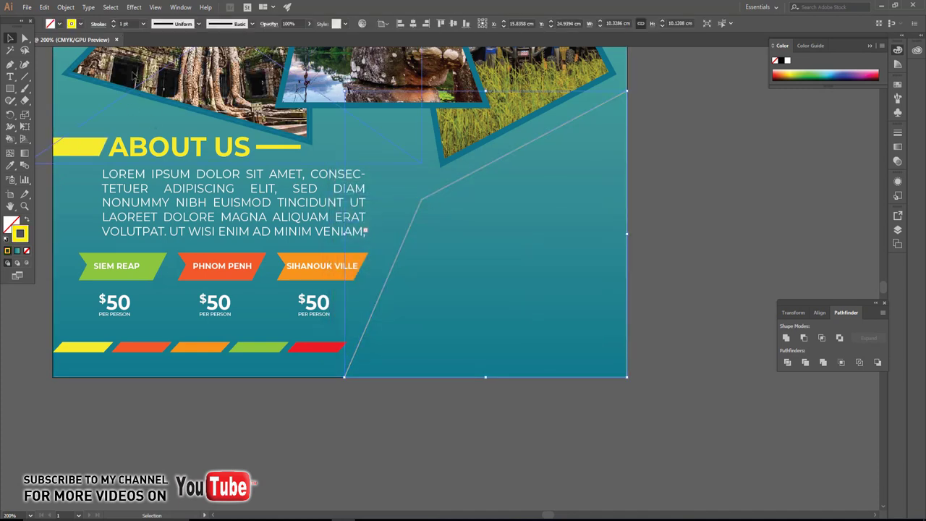
{"action": "left_click", "coordinate": [113, 22]}
{"action": "left_click", "coordinate": [114, 23]}
{"action": "left_click", "coordinate": [113, 22]}
{"action": "left_click", "coordinate": [114, 23]}
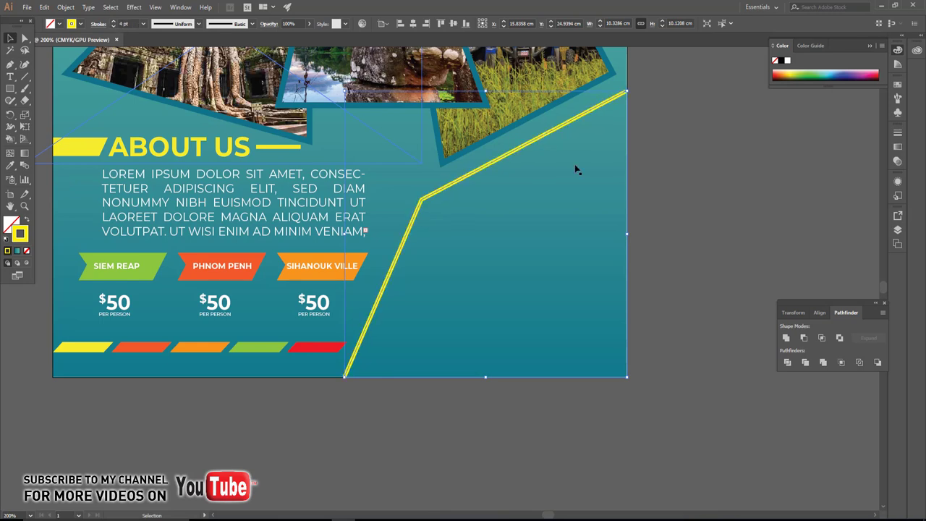
{"action": "left_click", "coordinate": [727, 144]}
{"action": "mouse_move", "coordinate": [650, 245]}
{"action": "left_mouse_down"}
{"action": "mouse_move", "coordinate": [659, 239]}
{"action": "mouse_move", "coordinate": [642, 233]}
{"action": "left_mouse_up"}
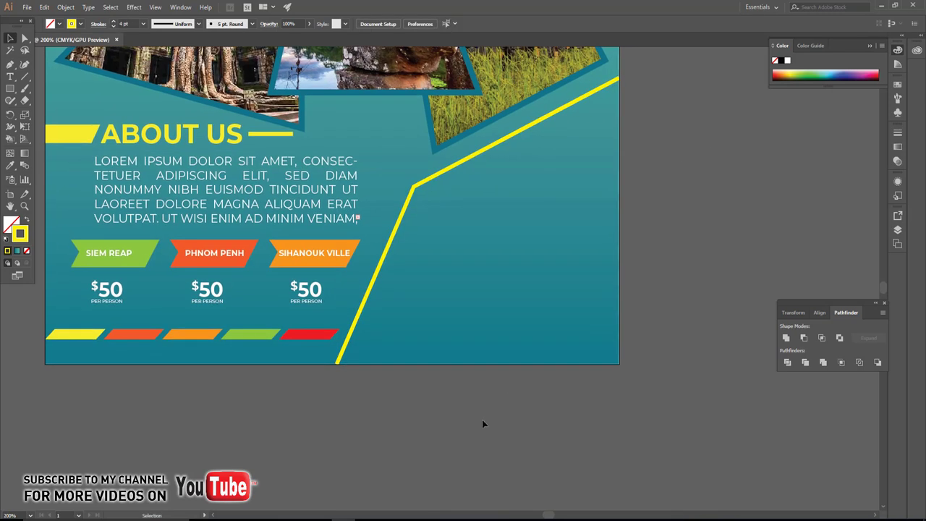
{"action": "scroll", "coordinate": [458, 365], "scroll_direction": "up", "scroll_amount": 2}
{"action": "scroll", "coordinate": [442, 274], "scroll_direction": "down", "scroll_amount": 2}
{"action": "scroll", "coordinate": [403, 208], "scroll_direction": "up", "scroll_amount": 2}
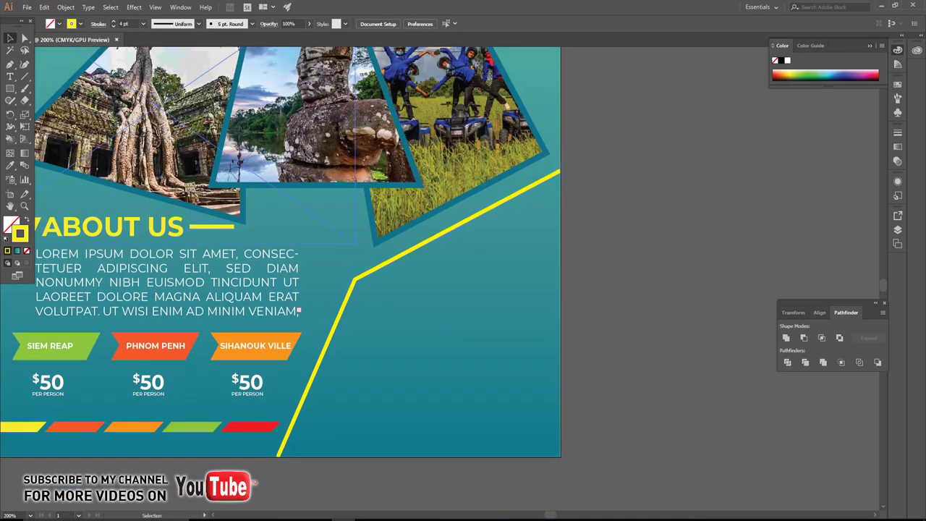
Copy the ABOUT US heading beside the yellow line, shrink it, and retype it CLIENT REVIEW
{"action": "left_click", "coordinate": [116, 226]}
{"action": "scroll", "coordinate": [144, 231], "scroll_direction": "left", "scroll_amount": 3}
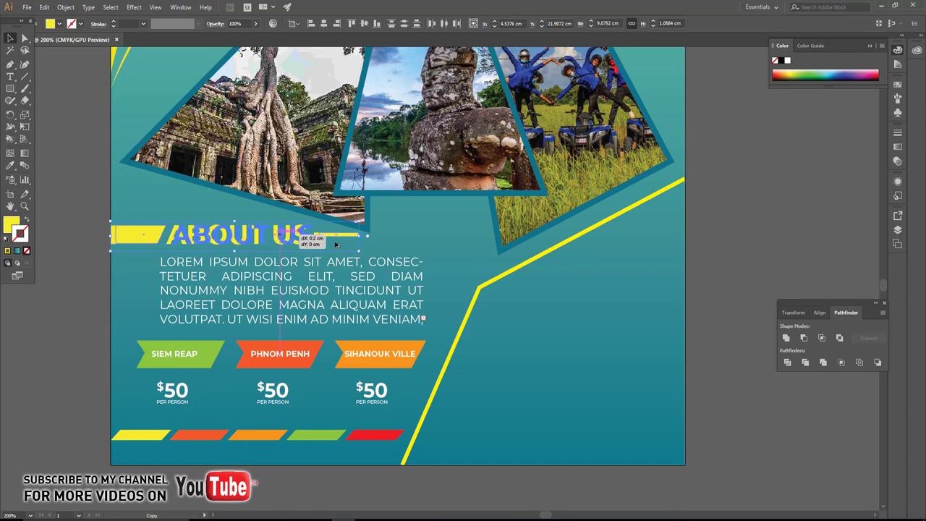
{"action": "left_click_drag", "start_coordinate": [273, 237], "coordinate": [680, 281]}
{"action": "left_click_drag", "start_coordinate": [764, 296], "coordinate": [676, 275]}
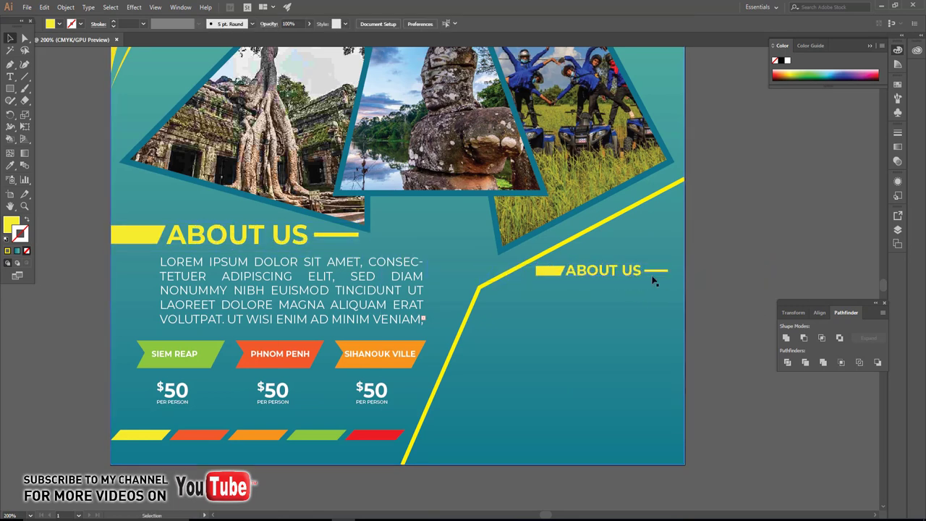
{"action": "double_click", "coordinate": [604, 270]}
{"action": "double_click", "coordinate": [604, 269]}
{"action": "type", "text": "CLIENT REVIEW"}
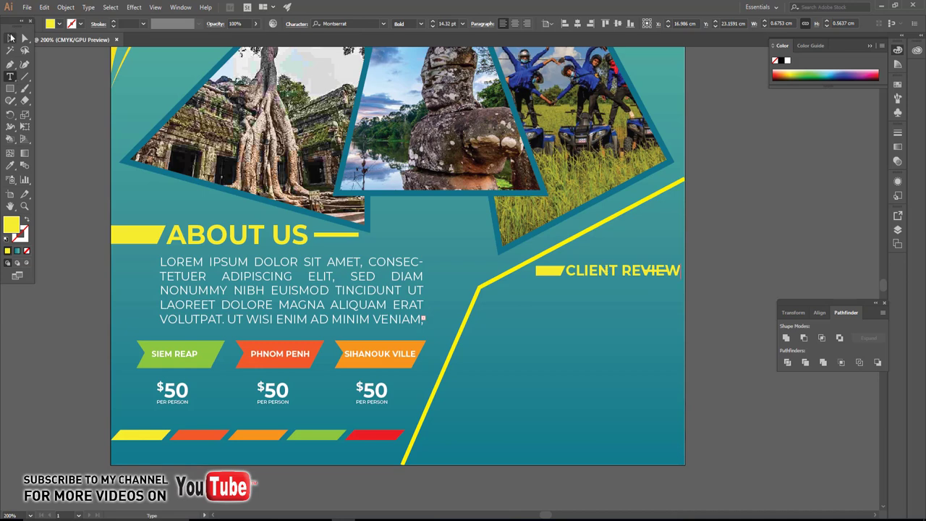
{"action": "left_click", "coordinate": [10, 37]}
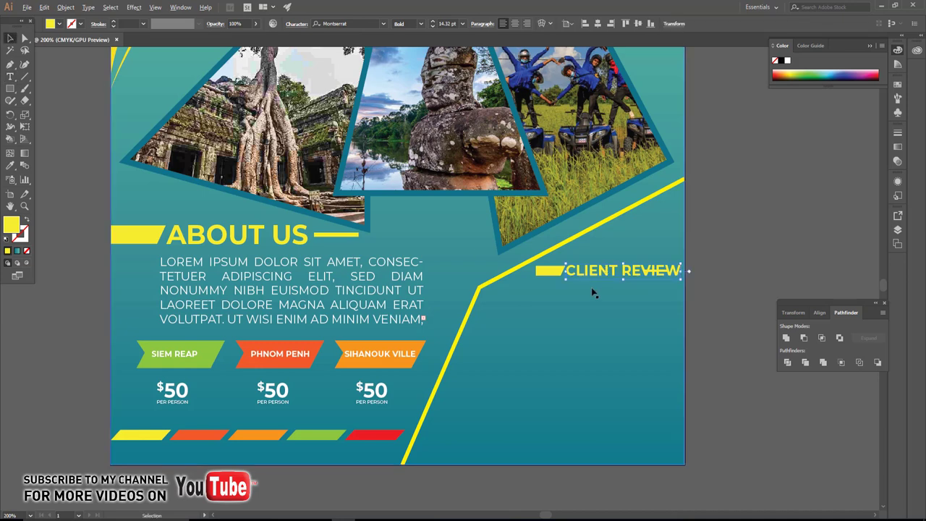
{"action": "key", "text": "ctrl+plus"}
Rotate the yellow bar 180°, align the heading's right edge to the artboard, and move the short dash left
{"action": "right_click", "coordinate": [400, 245]}
{"action": "mouse_move", "coordinate": [426, 376]}
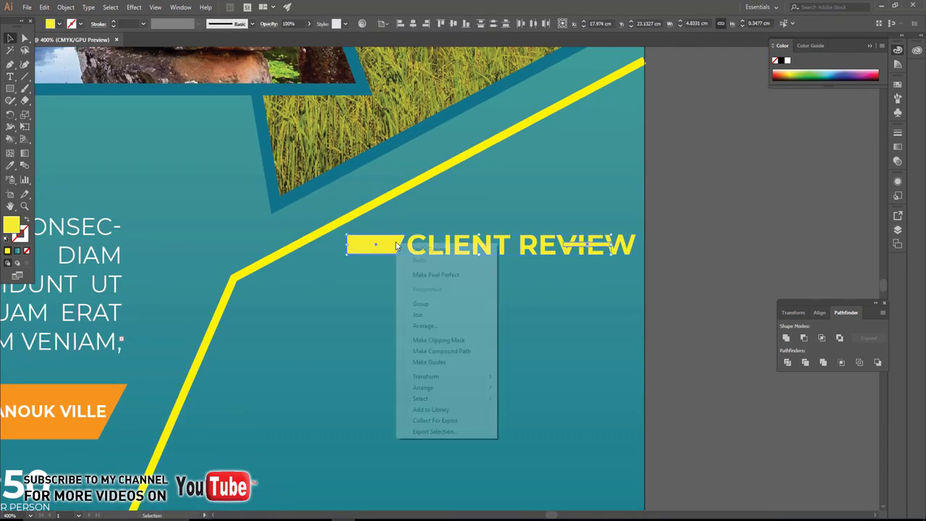
{"action": "left_click", "coordinate": [533, 402]}
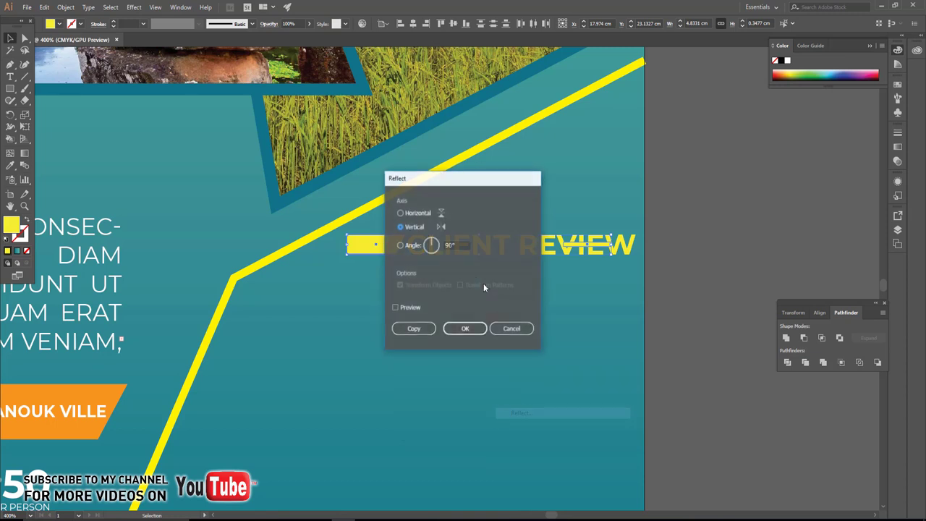
{"action": "left_click", "coordinate": [472, 326]}
{"action": "key", "text": "v"}
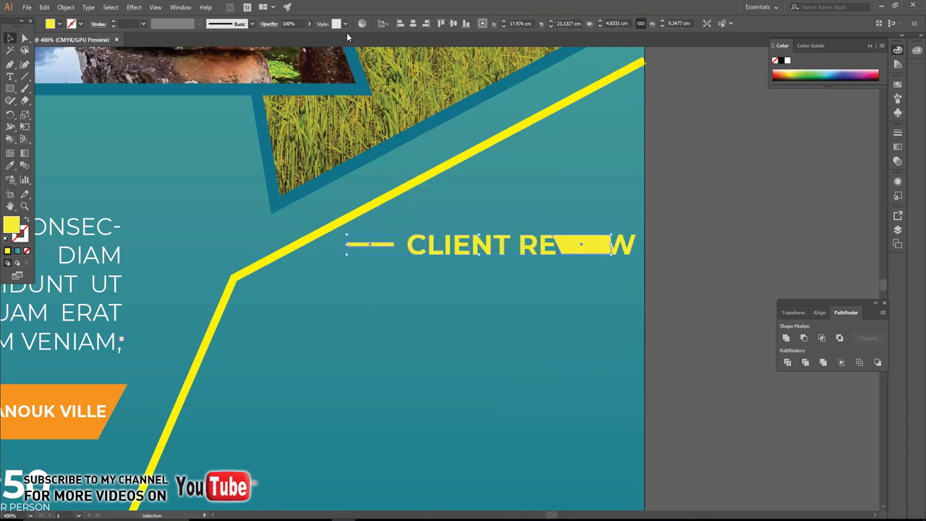
{"action": "left_click", "coordinate": [382, 23]}
{"action": "left_click", "coordinate": [426, 23]}
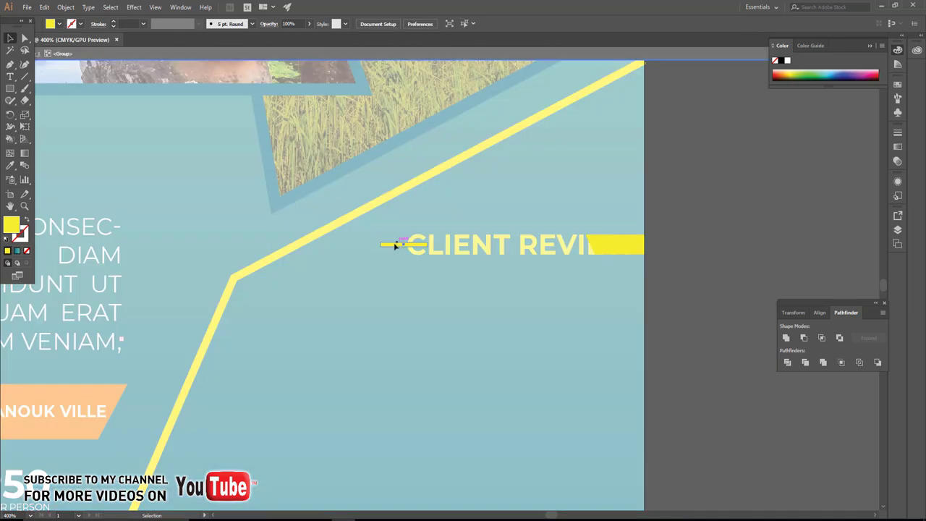
{"action": "left_click_drag", "start_coordinate": [397, 246], "coordinate": [350, 246]}
Shift the CLIENT REVIEW text left within its heading group
{"action": "left_click", "coordinate": [653, 287]}
{"action": "left_click", "coordinate": [593, 249]}
{"action": "mouse_move", "coordinate": [593, 248]}
{"action": "left_mouse_down"}
{"action": "mouse_move", "coordinate": [571, 248]}
{"action": "mouse_move", "coordinate": [570, 259]}
{"action": "left_mouse_up"}
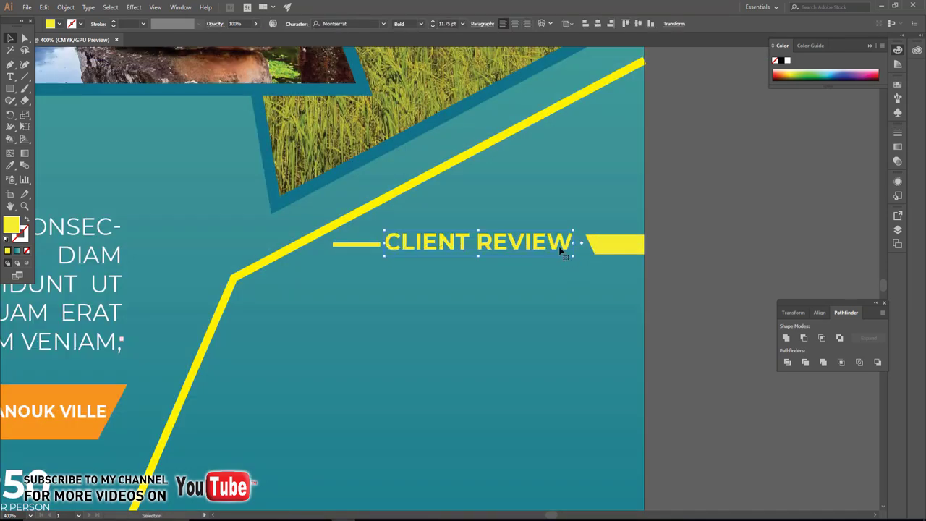
{"action": "left_click", "coordinate": [701, 229]}
{"action": "scroll", "coordinate": [659, 242], "scroll_direction": "down", "scroll_amount": 3}
{"action": "left_click_drag", "start_coordinate": [586, 296], "coordinate": [565, 279]}
{"action": "scroll", "coordinate": [565, 279], "scroll_direction": "up", "scroll_amount": 2}
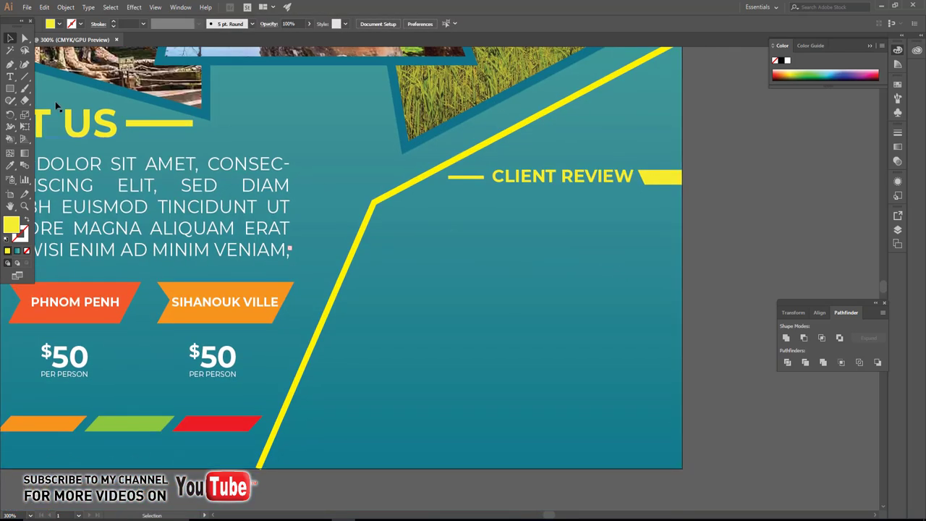
Draw a circle below the CLIENT REVIEW heading and fill the backing copy white
{"action": "left_click_drag", "start_coordinate": [10, 90], "coordinate": [58, 112]}
{"action": "left_click_drag", "start_coordinate": [399, 218], "coordinate": [474, 295]}
{"action": "left_click", "coordinate": [10, 41]}
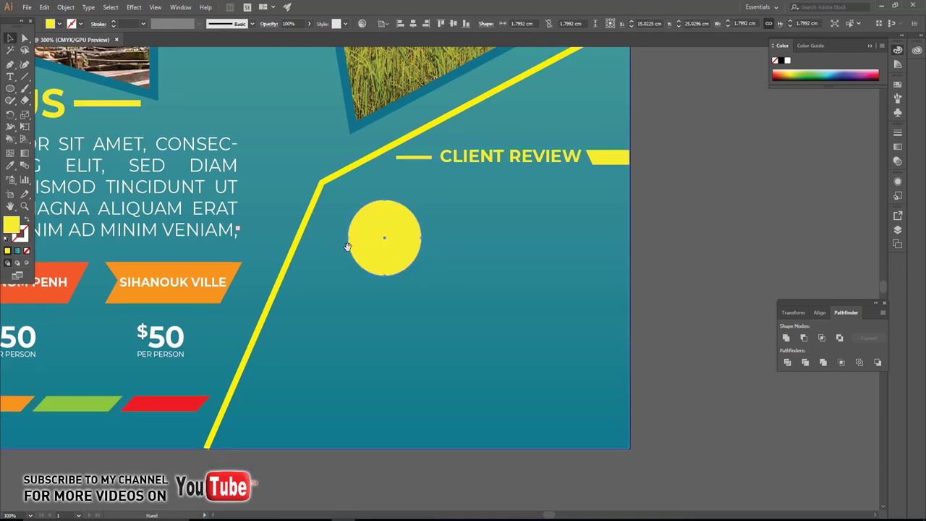
{"action": "key", "text": "v"}
{"action": "left_click_drag", "start_coordinate": [420, 274], "coordinate": [415, 250]}
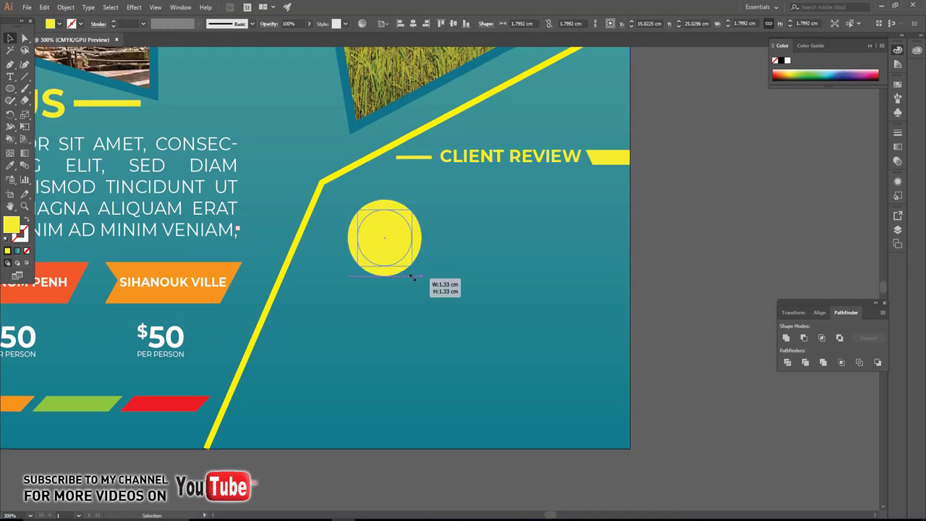
{"action": "key", "text": "ctrl+z"}
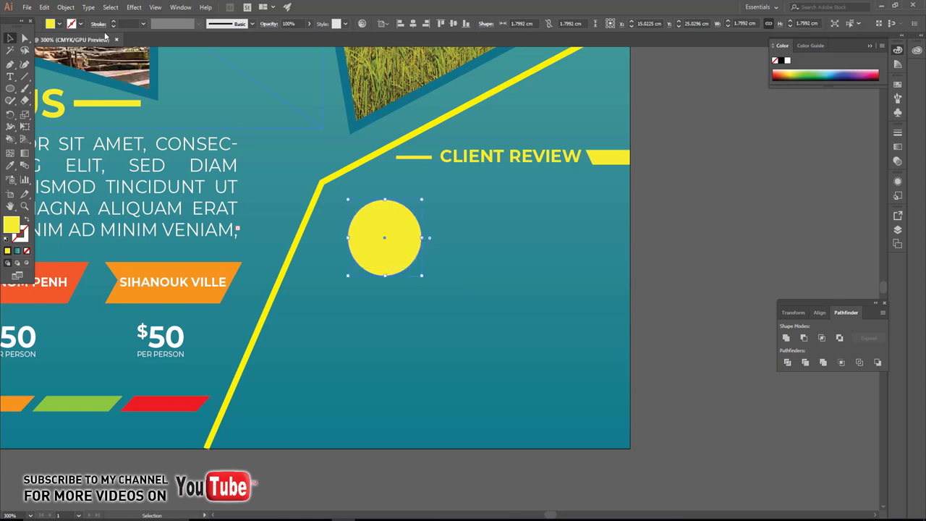
{"action": "left_click", "coordinate": [59, 24]}
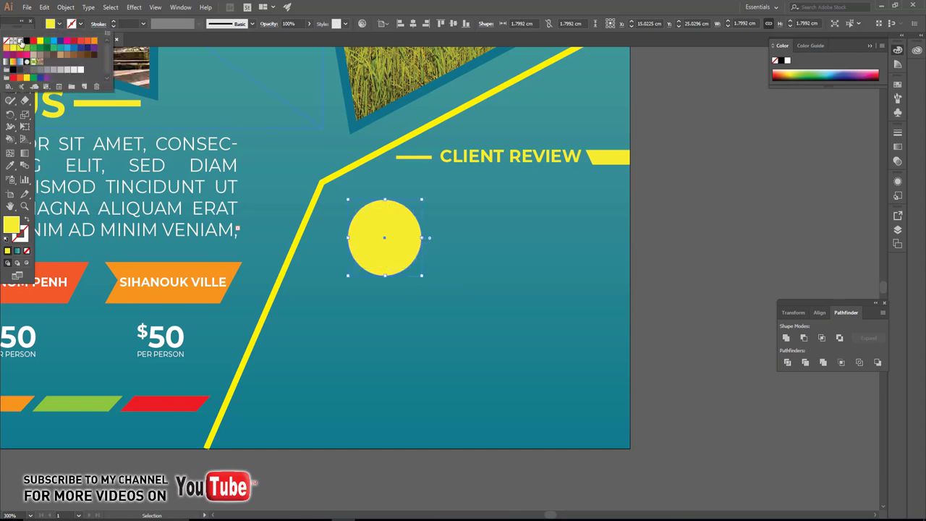
{"action": "left_click", "coordinate": [20, 43]}
Enlarge the yellow circle inside the white ring and duplicate the pair to the right
{"action": "left_click", "coordinate": [403, 258]}
{"action": "scroll", "coordinate": [405, 250], "scroll_direction": "up", "scroll_amount": 2}
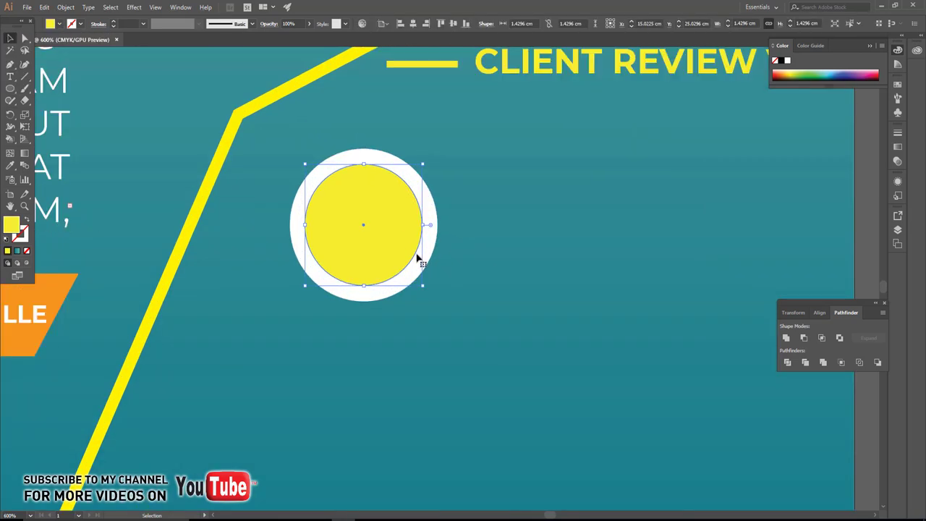
{"action": "left_click_drag", "start_coordinate": [424, 286], "coordinate": [433, 294]}
{"action": "left_click", "coordinate": [432, 246], "text": "shift"}
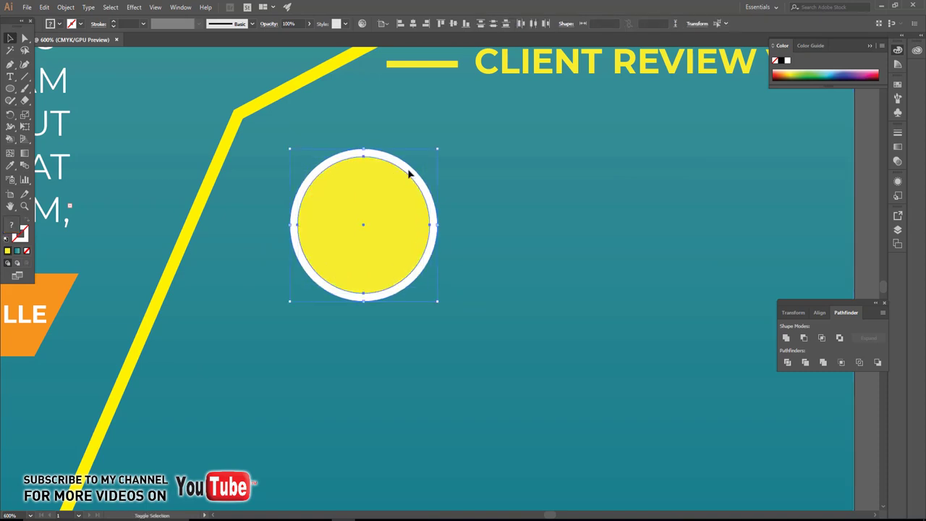
{"action": "scroll", "coordinate": [413, 227], "scroll_direction": "down", "scroll_amount": 2}
{"action": "mouse_move", "coordinate": [394, 243]}
{"action": "left_mouse_down"}
{"action": "mouse_move", "coordinate": [545, 246]}
{"action": "mouse_move", "coordinate": [533, 248]}
{"action": "left_mouse_up"}
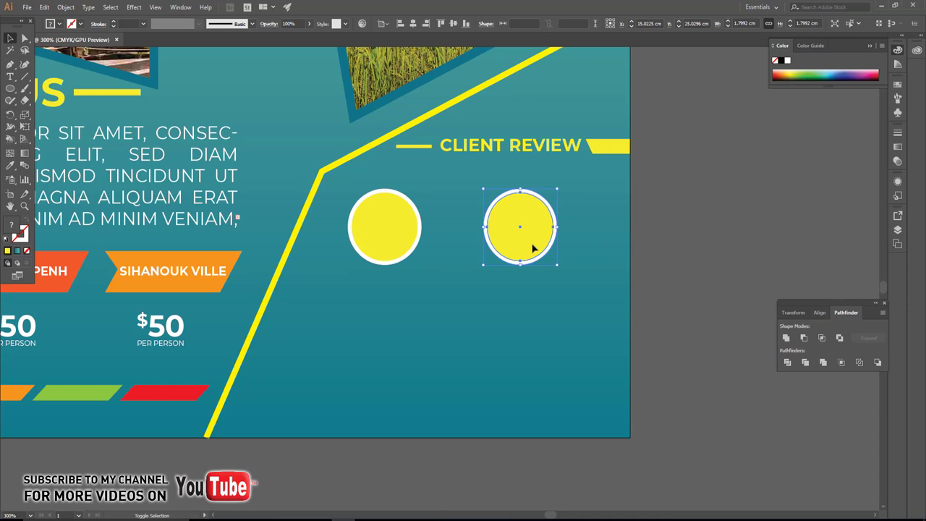
{"action": "left_click", "coordinate": [713, 315]}
{"action": "scroll", "coordinate": [171, 180], "scroll_direction": "down", "scroll_amount": 2}
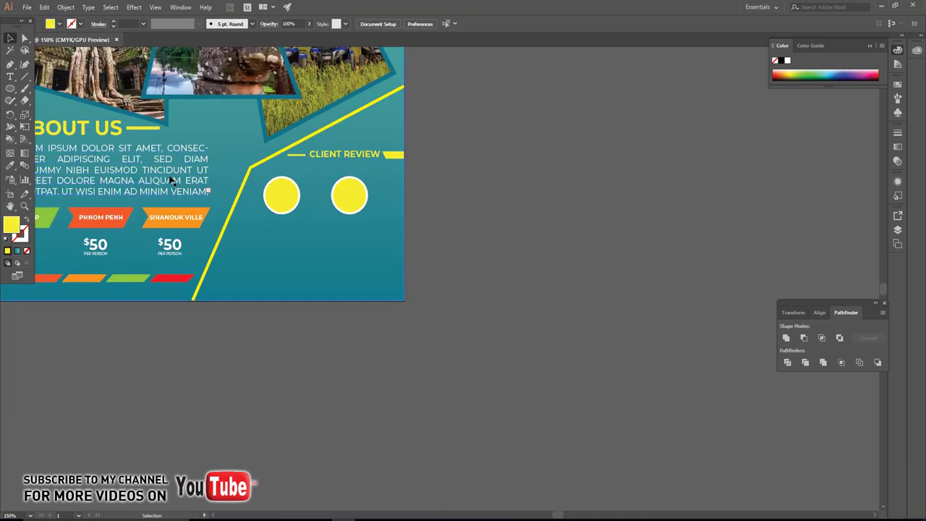
Copy the About Us paragraph under the left circle, shrinking its box and font size
{"action": "left_click_drag", "start_coordinate": [137, 150], "coordinate": [434, 287]}
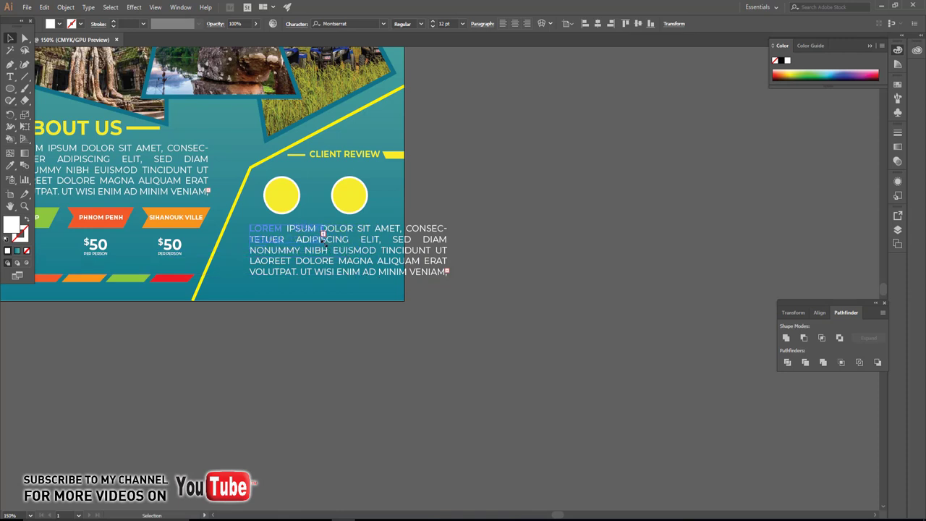
{"action": "left_click_drag", "start_coordinate": [446, 281], "coordinate": [323, 243]}
{"action": "left_click", "coordinate": [434, 27]}
{"action": "left_click", "coordinate": [434, 26]}
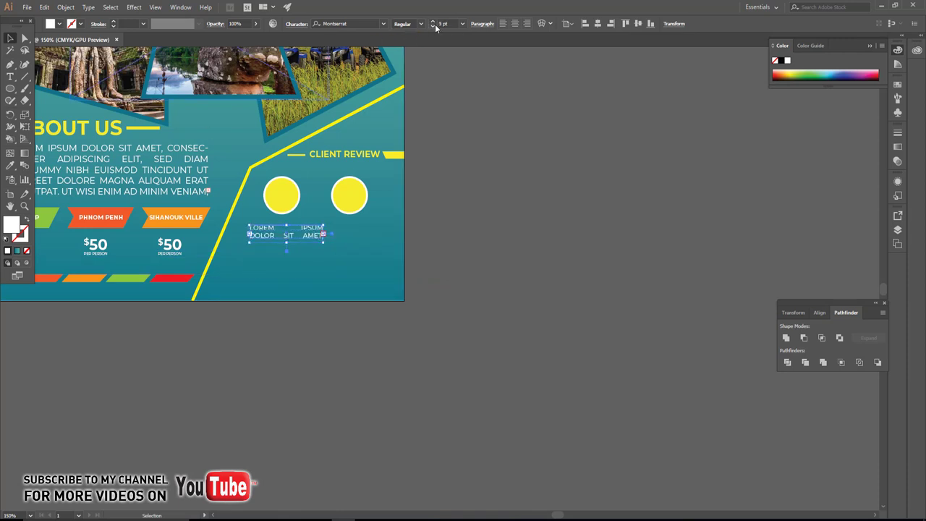
{"action": "left_click", "coordinate": [434, 27]}
{"action": "left_click", "coordinate": [433, 26]}
{"action": "left_click", "coordinate": [434, 27]}
{"action": "left_click", "coordinate": [531, 257]}
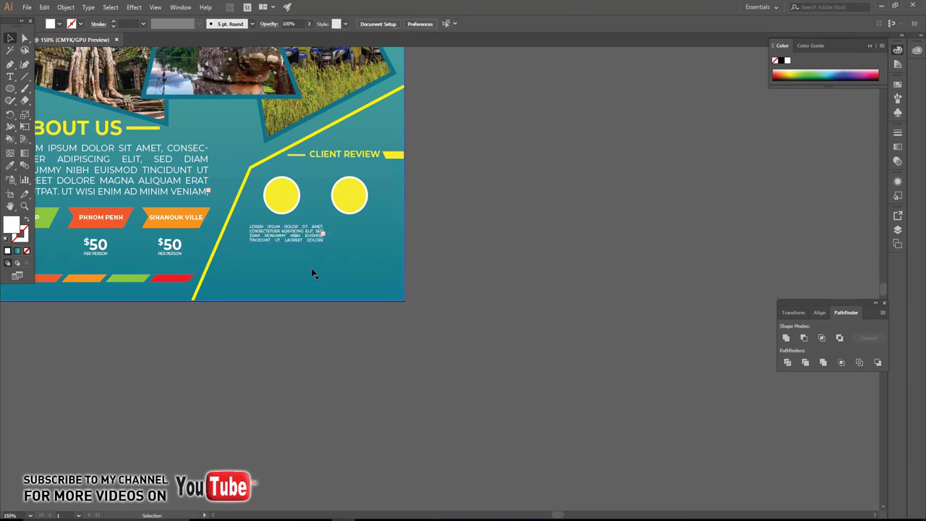
{"action": "scroll", "coordinate": [280, 233], "scroll_direction": "up", "scroll_amount": 2}
Duplicate the small text block under the right circle and align that circle over it
{"action": "left_click", "coordinate": [280, 221]}
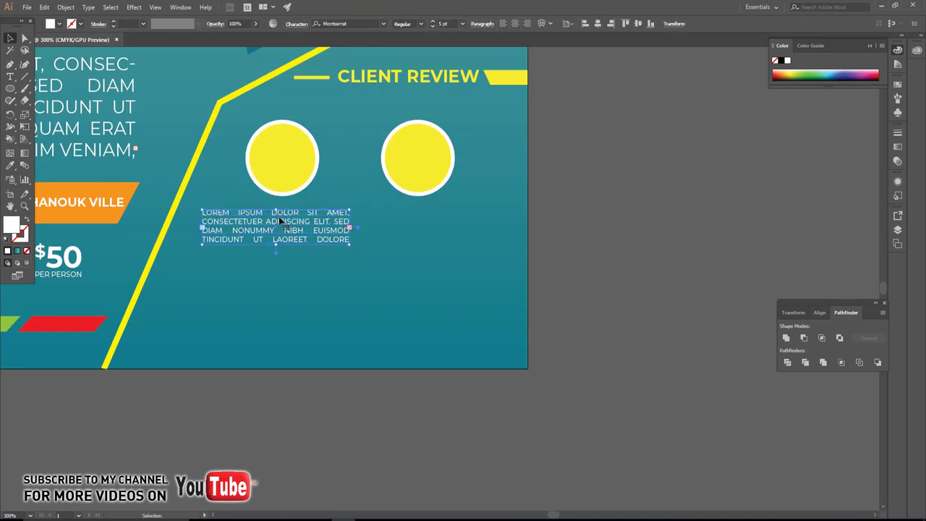
{"action": "left_click_drag", "start_coordinate": [281, 220], "coordinate": [443, 234]}
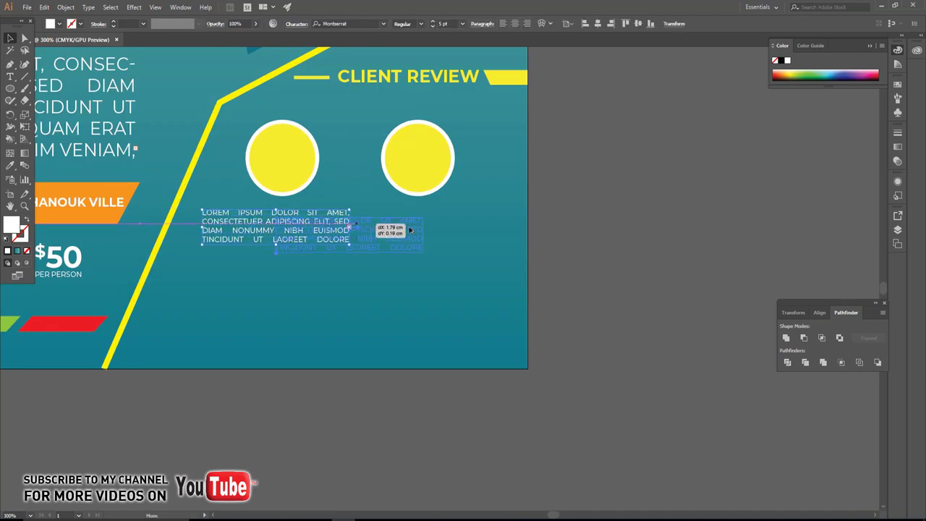
{"action": "left_click", "coordinate": [416, 170], "text": "shift"}
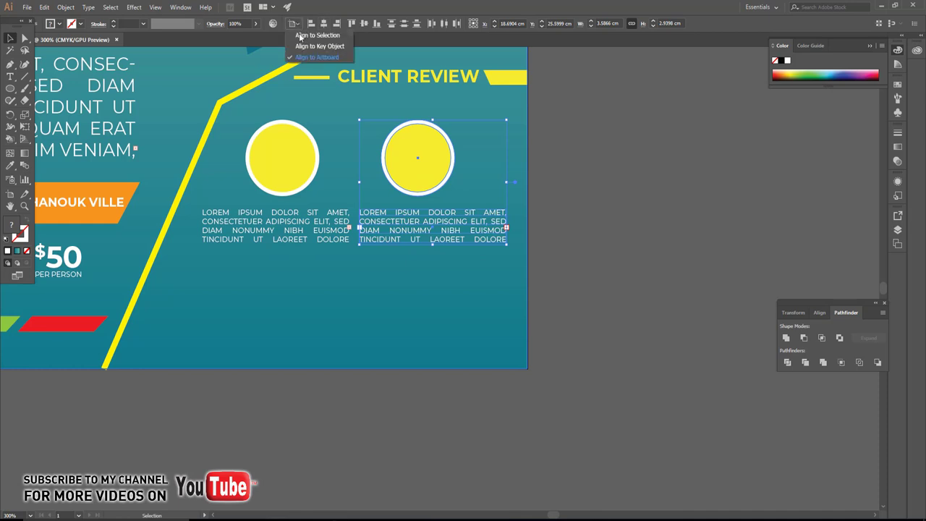
{"action": "left_click_drag", "start_coordinate": [437, 172], "coordinate": [444, 172]}
{"action": "left_click", "coordinate": [597, 229]}
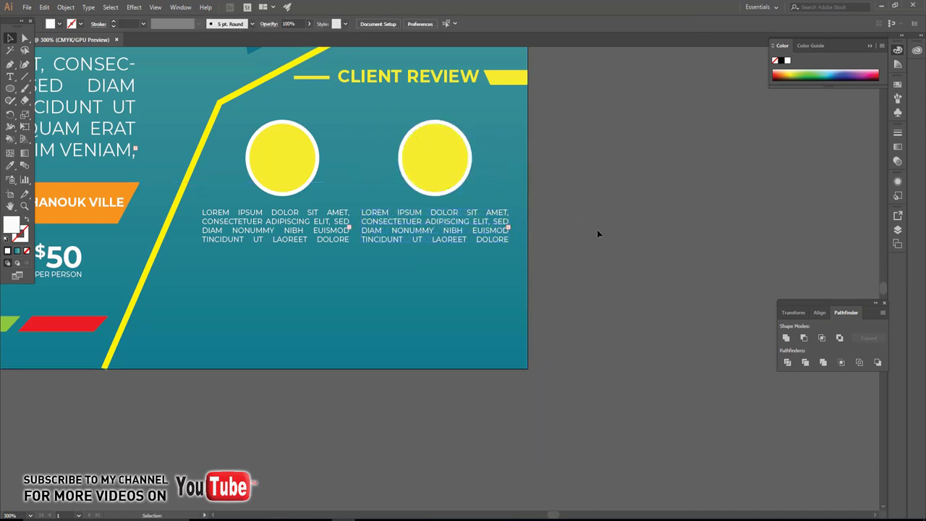
{"action": "scroll", "coordinate": [595, 246], "scroll_direction": "down", "scroll_amount": 1}
Scale both reviews down, nudge the left review slightly left, and view the whole flyer
{"action": "left_click", "coordinate": [383, 174]}
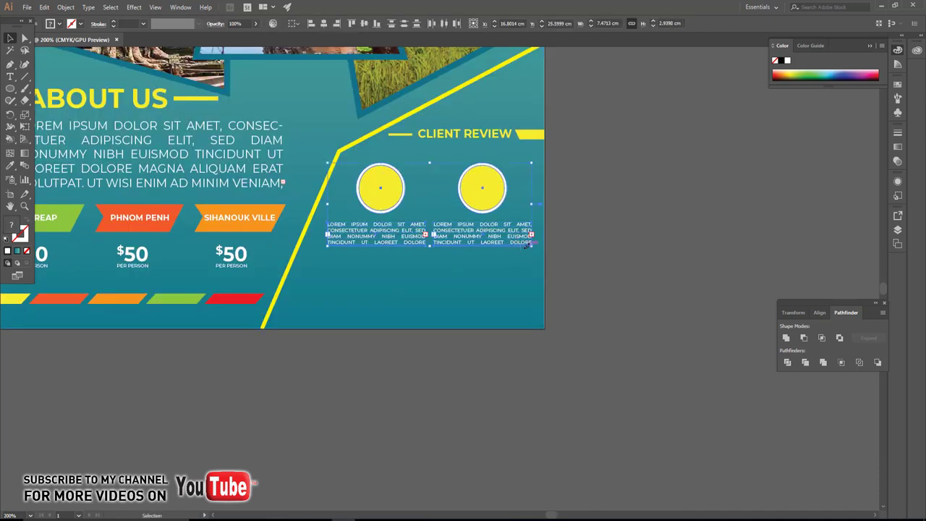
{"action": "left_click_drag", "start_coordinate": [533, 243], "coordinate": [521, 239]}
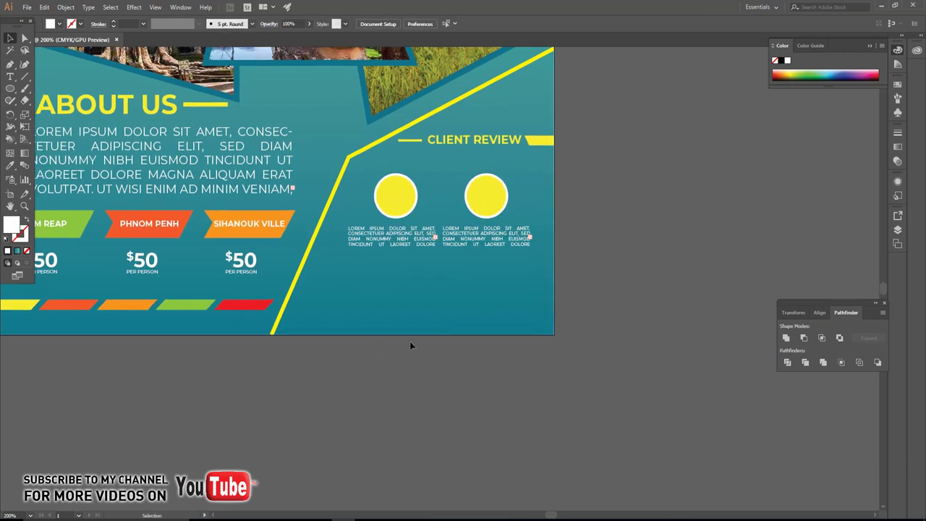
{"action": "left_click", "coordinate": [423, 244]}
{"action": "left_click_drag", "start_coordinate": [423, 244], "coordinate": [413, 245]}
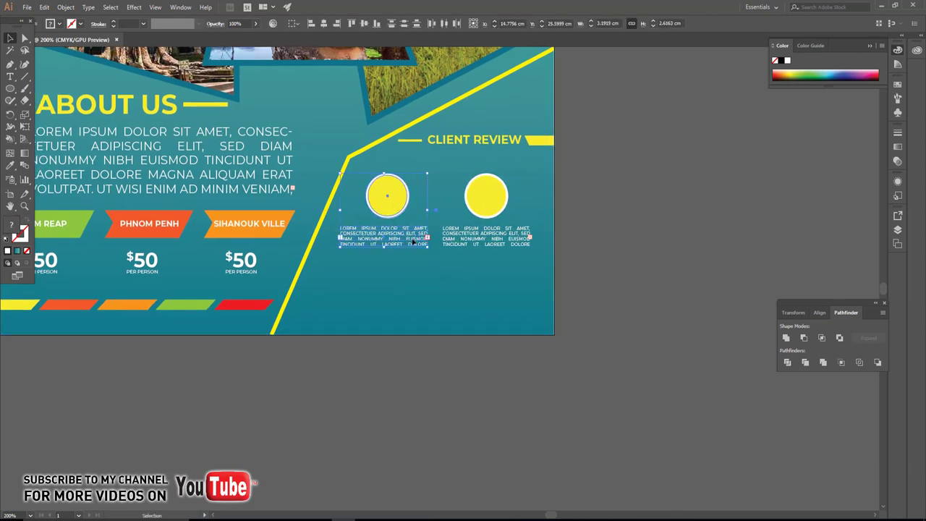
{"action": "left_click", "coordinate": [474, 379]}
{"action": "left_click_drag", "start_coordinate": [496, 349], "coordinate": [484, 354]}
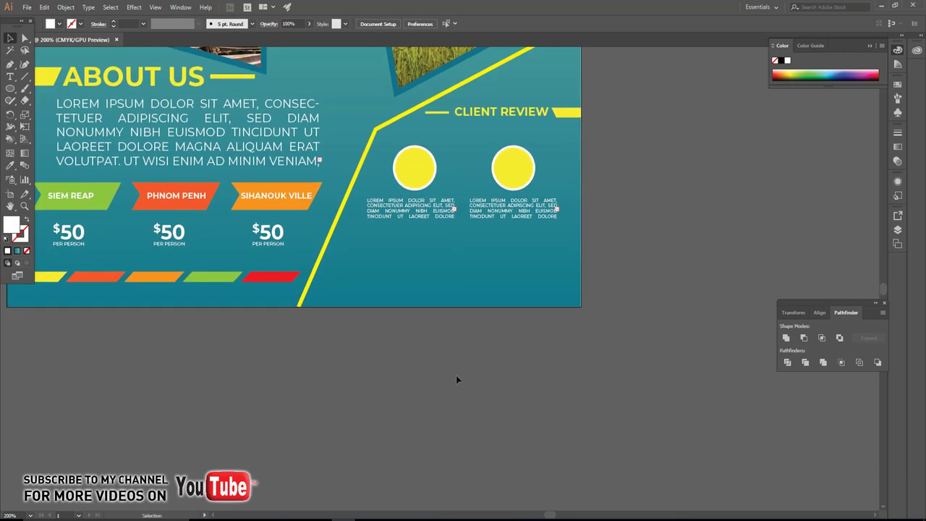
{"action": "key", "text": "ctrl+1"}
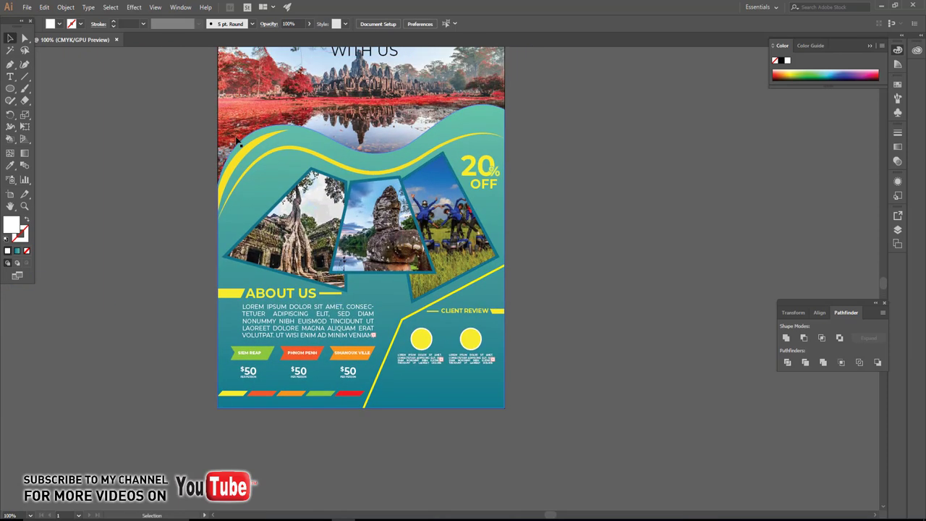
Bring the icons from the recent file icon.ai into the flyer near its bottom
{"action": "left_click", "coordinate": [27, 7]}
{"action": "mouse_move", "coordinate": [58, 51]}
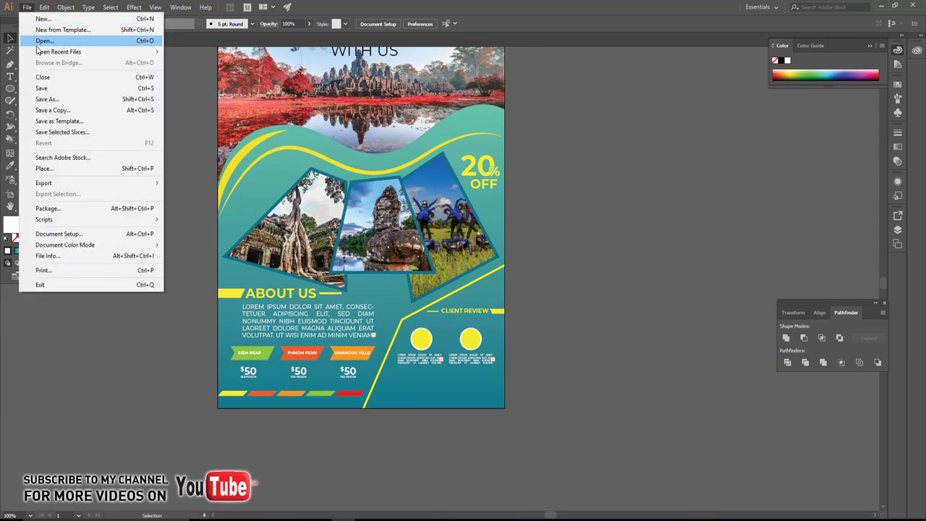
{"action": "left_click", "coordinate": [183, 53]}
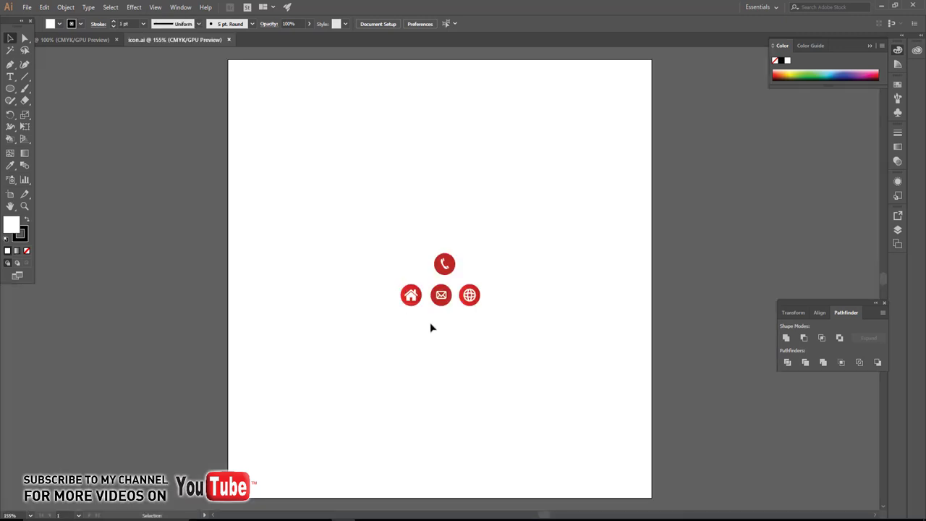
{"action": "mouse_move", "coordinate": [427, 273]}
{"action": "left_mouse_down"}
{"action": "mouse_move", "coordinate": [265, 131]}
{"action": "mouse_move", "coordinate": [107, 39]}
{"action": "mouse_move", "coordinate": [355, 296]}
{"action": "left_mouse_up"}
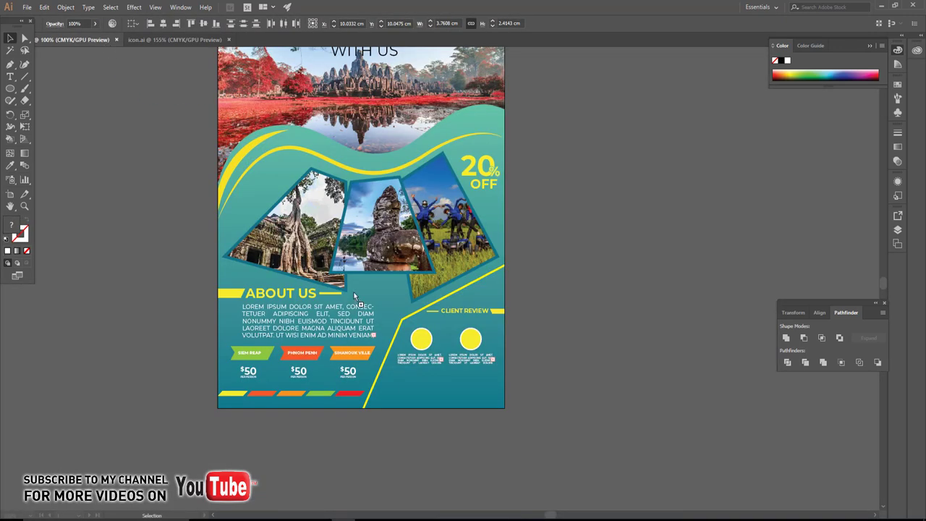
{"action": "mouse_move", "coordinate": [406, 404]}
{"action": "left_mouse_down"}
{"action": "mouse_move", "coordinate": [414, 418]}
{"action": "mouse_move", "coordinate": [460, 373]}
{"action": "left_mouse_up"}
Move the phone icon off the artboard, below the page
{"action": "scroll", "coordinate": [414, 418], "scroll_direction": "up", "scroll_amount": 3}
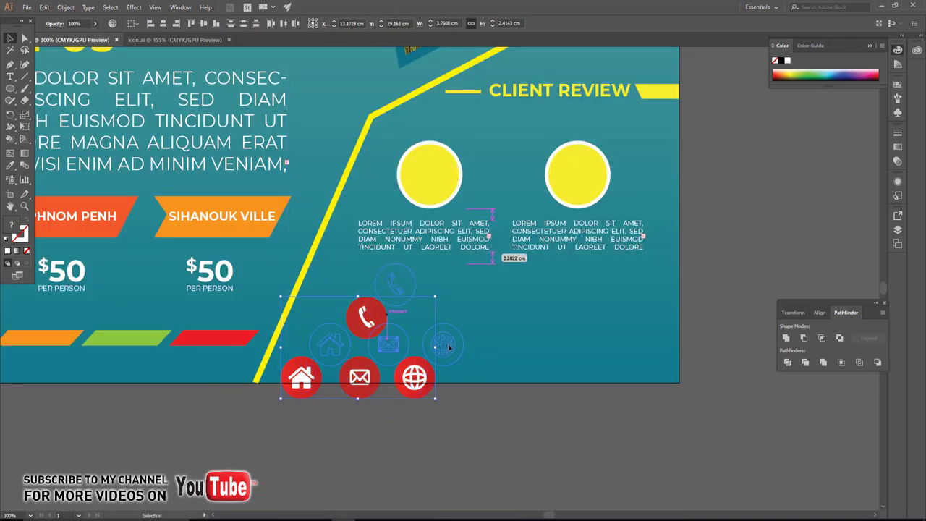
{"action": "left_click", "coordinate": [432, 444]}
{"action": "left_click_drag", "start_coordinate": [405, 275], "coordinate": [413, 449]}
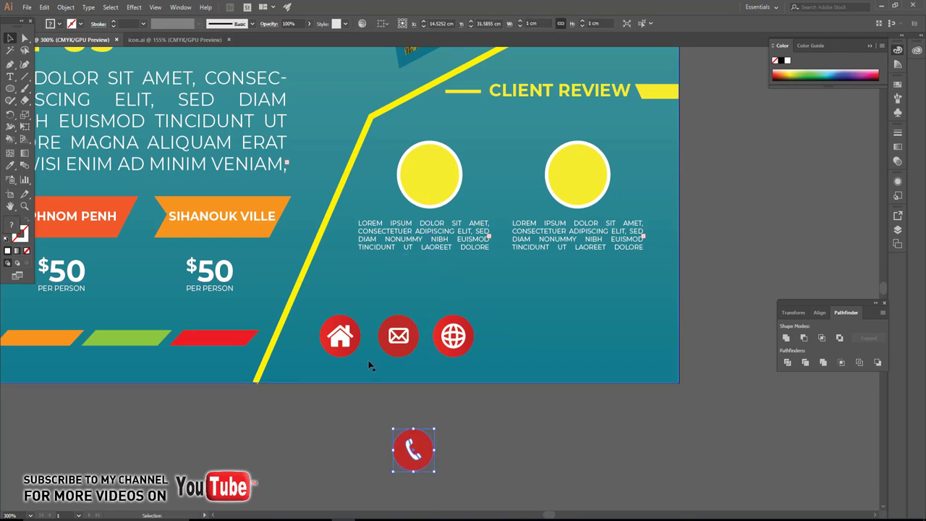
{"action": "left_click", "coordinate": [316, 413]}
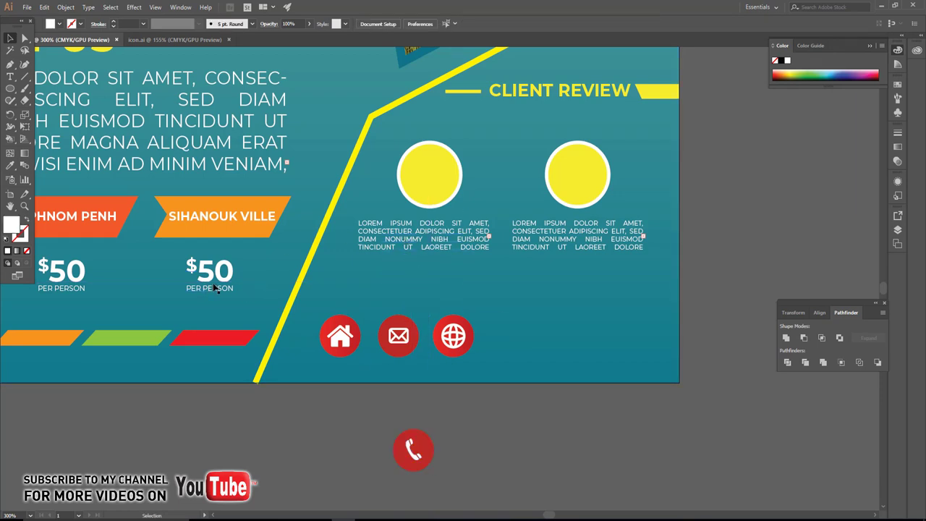
Copy the SIHANOUK VILLE label above the icons, turn off all caps, and type the placeholder e-mail
{"action": "left_click_drag", "start_coordinate": [221, 216], "coordinate": [393, 292]}
{"action": "key", "text": "t"}
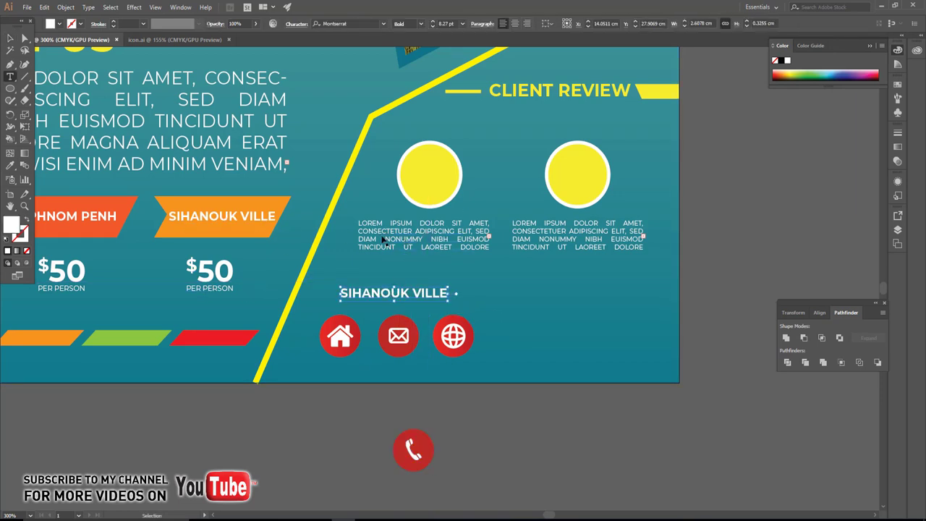
{"action": "key", "text": "Return"}
{"action": "left_click", "coordinate": [296, 23]}
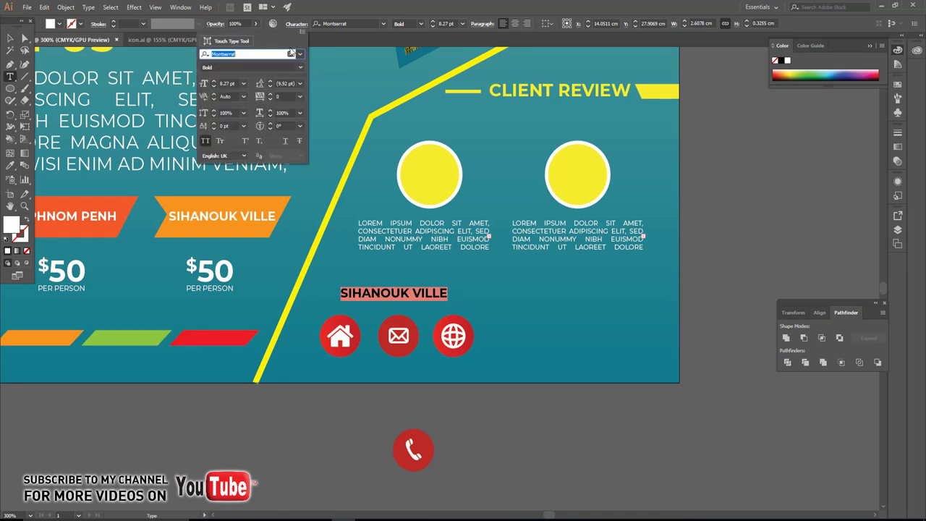
{"action": "left_click", "coordinate": [205, 142]}
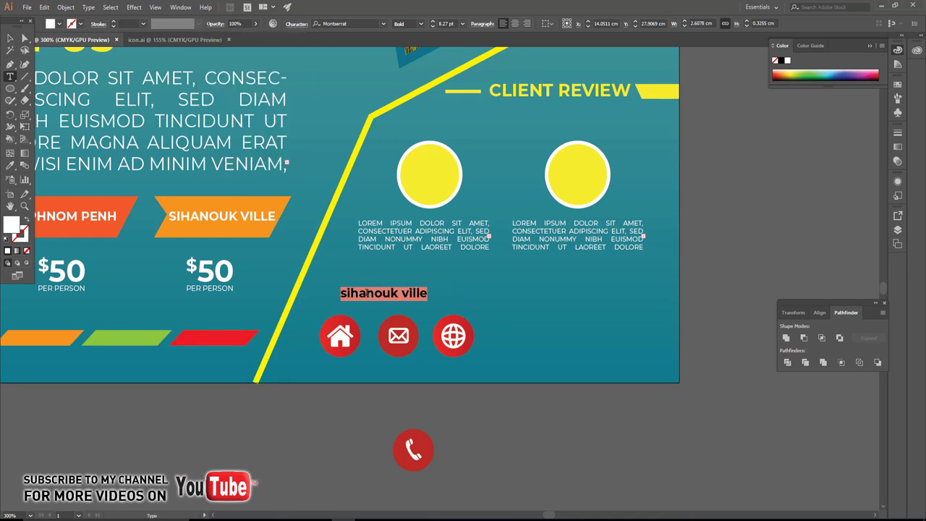
{"action": "type", "text": "nfo@domain.com"}
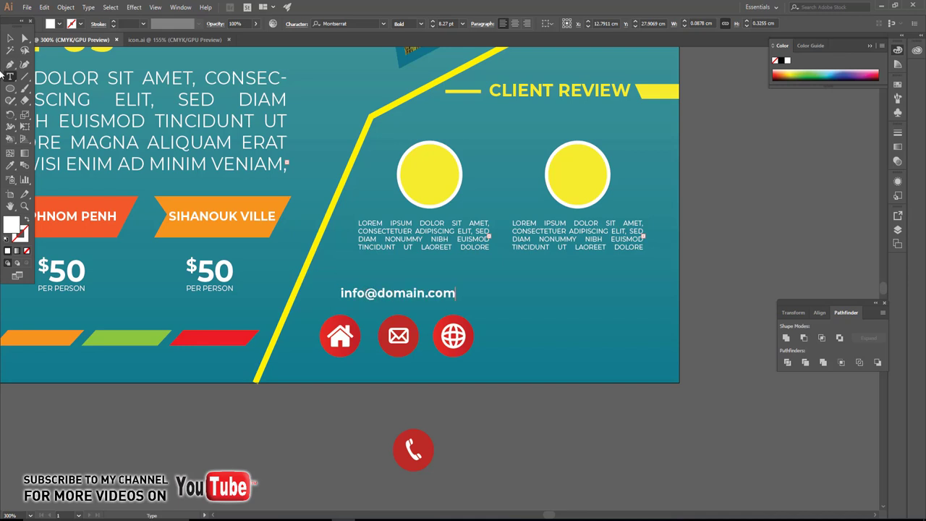
{"action": "left_click", "coordinate": [10, 38]}
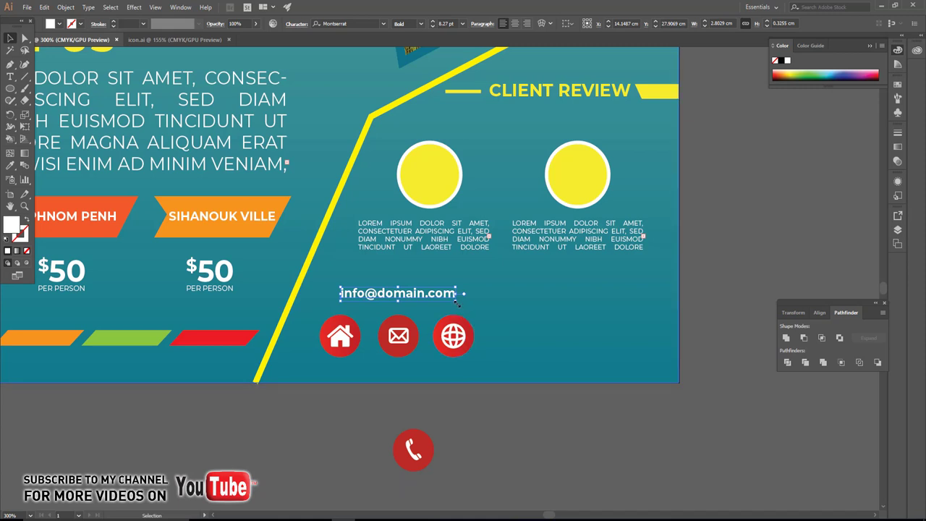
{"action": "left_click", "coordinate": [464, 393]}
{"action": "left_click_drag", "start_coordinate": [434, 308], "coordinate": [611, 310]}
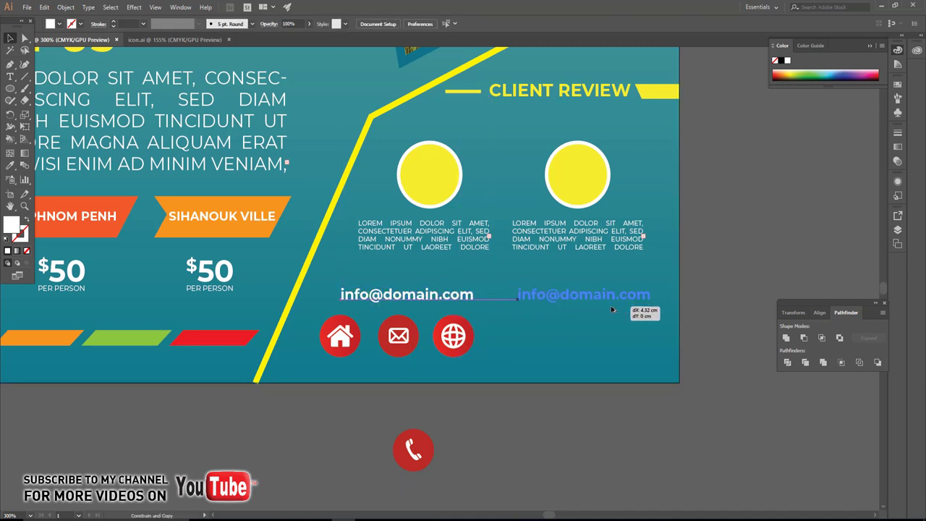
{"action": "key", "text": "t"}
{"action": "left_click_drag", "start_coordinate": [561, 294], "coordinate": [516, 294]}
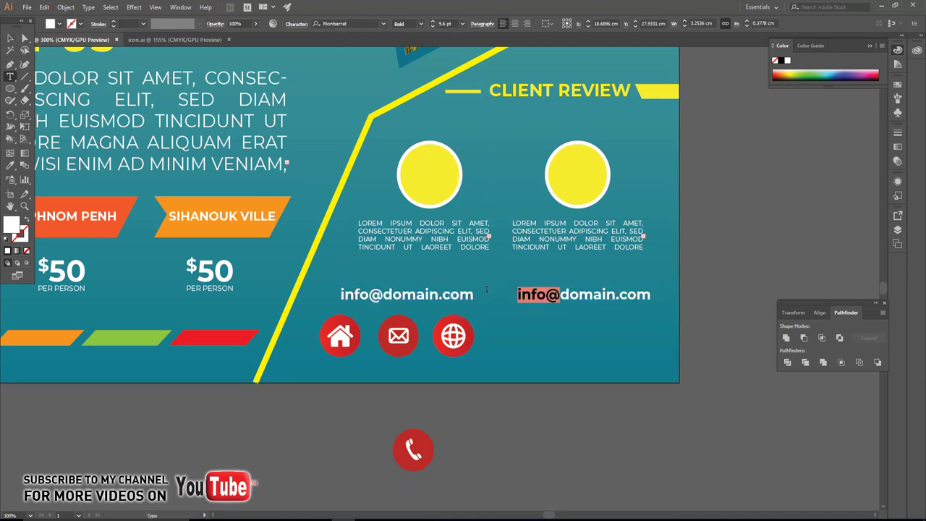
{"action": "type", "text": "www."}
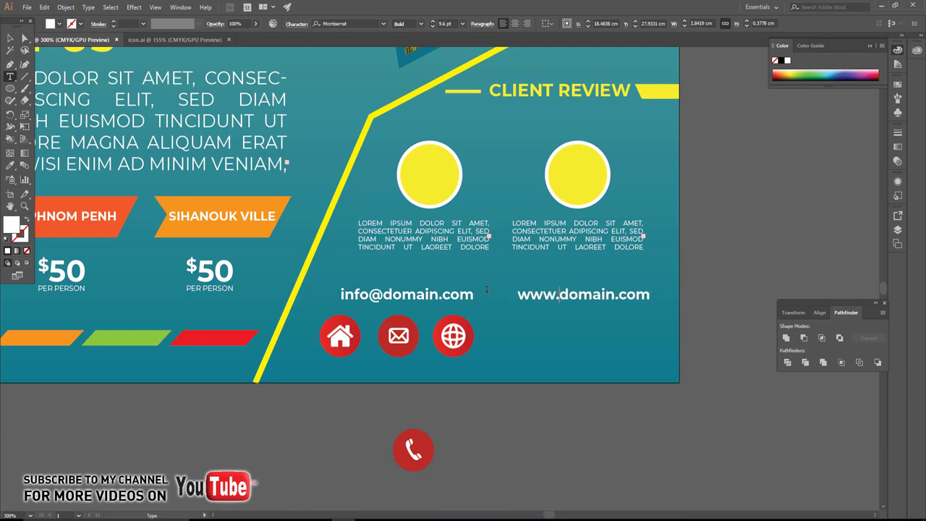
{"action": "left_click", "coordinate": [10, 38]}
{"action": "left_click", "coordinate": [468, 345]}
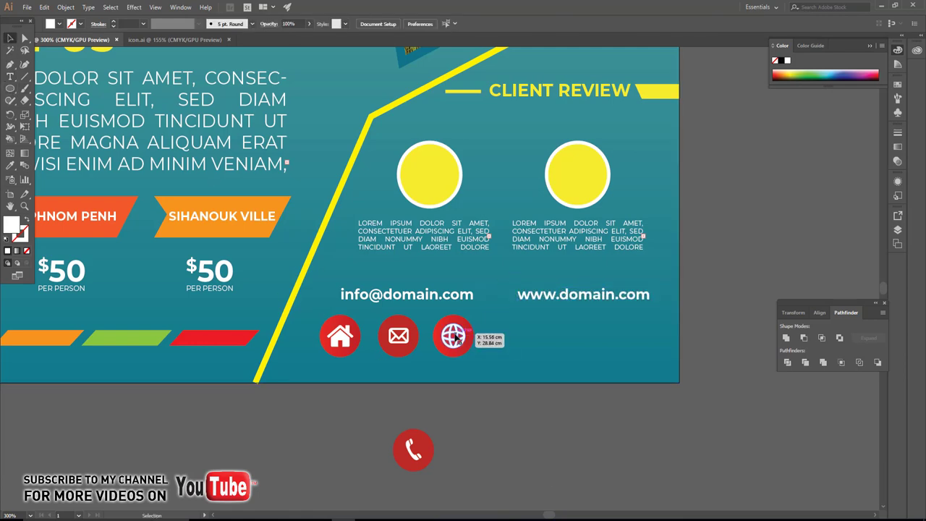
{"action": "scroll", "coordinate": [469, 345], "scroll_direction": "up", "scroll_amount": 2, "text": "alt"}
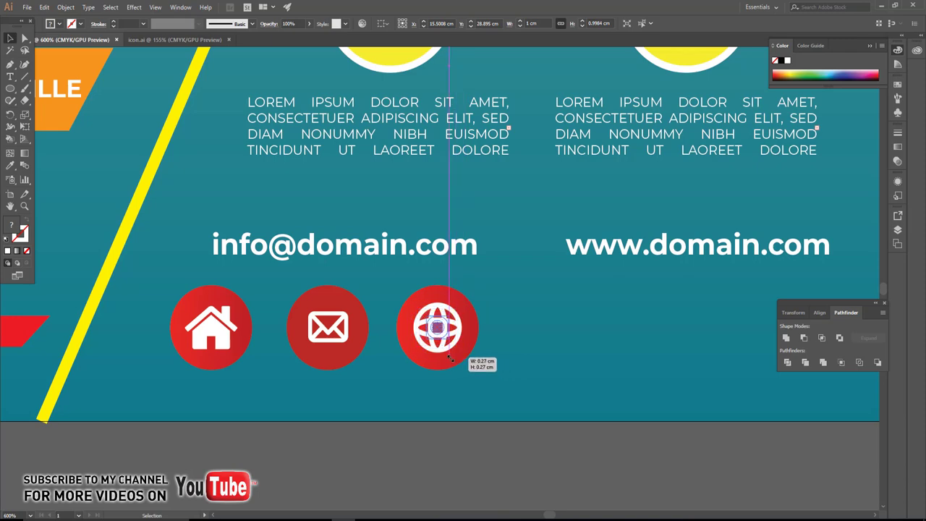
{"action": "mouse_move", "coordinate": [478, 370]}
{"action": "left_mouse_down"}
{"action": "mouse_move", "coordinate": [449, 339]}
{"action": "mouse_move", "coordinate": [543, 245]}
{"action": "left_mouse_up"}
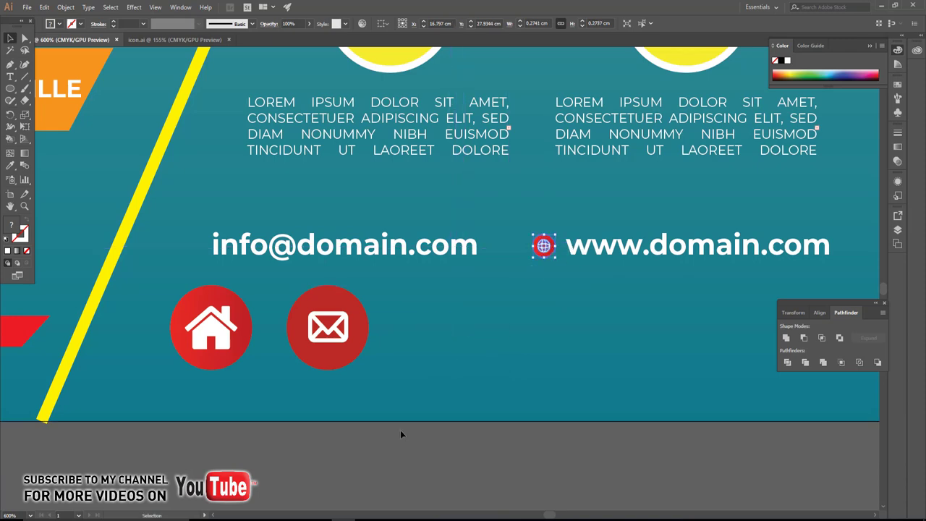
{"action": "left_click", "coordinate": [362, 356]}
{"action": "scroll", "coordinate": [351, 366], "scroll_direction": "down", "scroll_amount": 1, "text": "alt"}
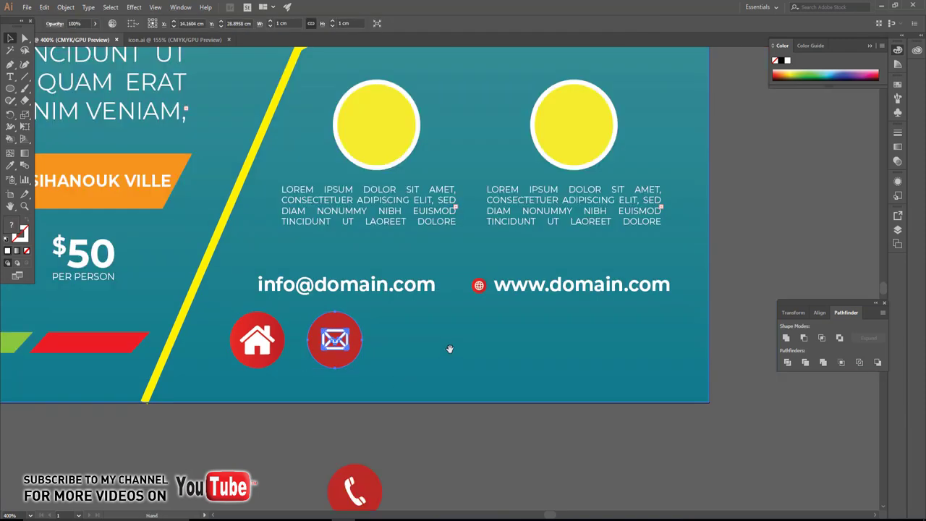
{"action": "mouse_move", "coordinate": [366, 370]}
{"action": "left_mouse_down"}
{"action": "mouse_move", "coordinate": [426, 347]}
{"action": "mouse_move", "coordinate": [403, 321]}
{"action": "left_mouse_up"}
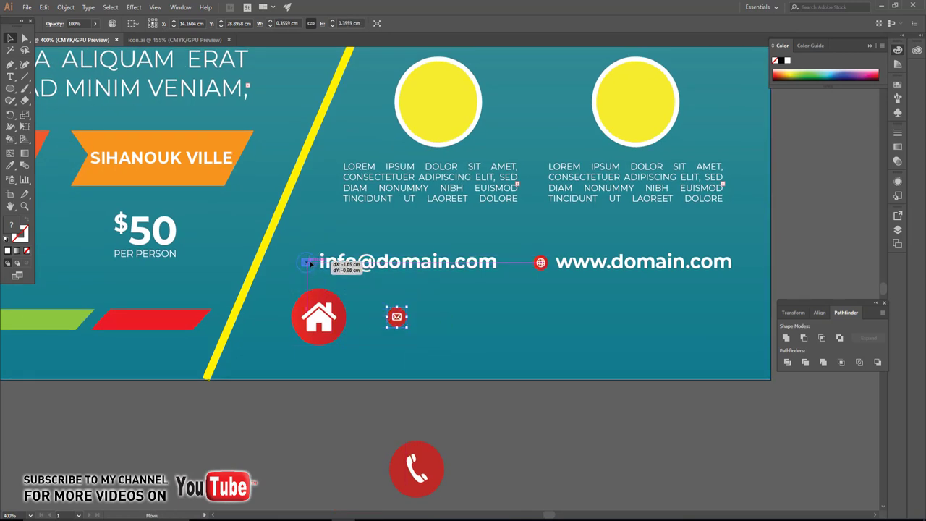
{"action": "left_click_drag", "start_coordinate": [403, 321], "coordinate": [313, 267]}
{"action": "left_click", "coordinate": [540, 262]}
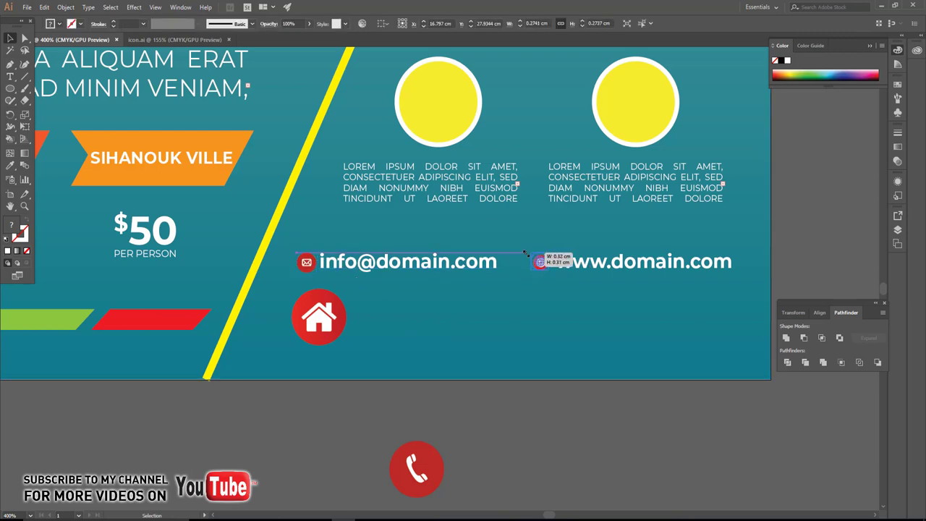
{"action": "left_click_drag", "start_coordinate": [313, 263], "coordinate": [418, 290]}
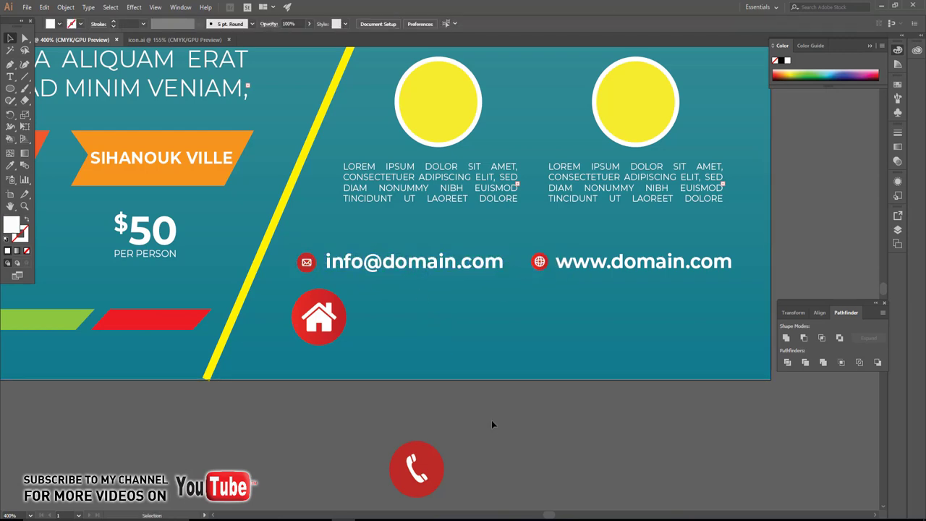
{"action": "scroll", "coordinate": [492, 420], "scroll_direction": "down", "scroll_amount": 1}
{"action": "scroll", "coordinate": [487, 394], "scroll_direction": "down", "scroll_amount": 1}
{"action": "left_click", "coordinate": [362, 318]}
{"action": "left_click_drag", "start_coordinate": [383, 337], "coordinate": [370, 333]}
{"action": "scroll", "coordinate": [357, 340], "scroll_direction": "up", "scroll_amount": 1}
{"action": "scroll", "coordinate": [357, 340], "scroll_direction": "up", "scroll_amount": 1}
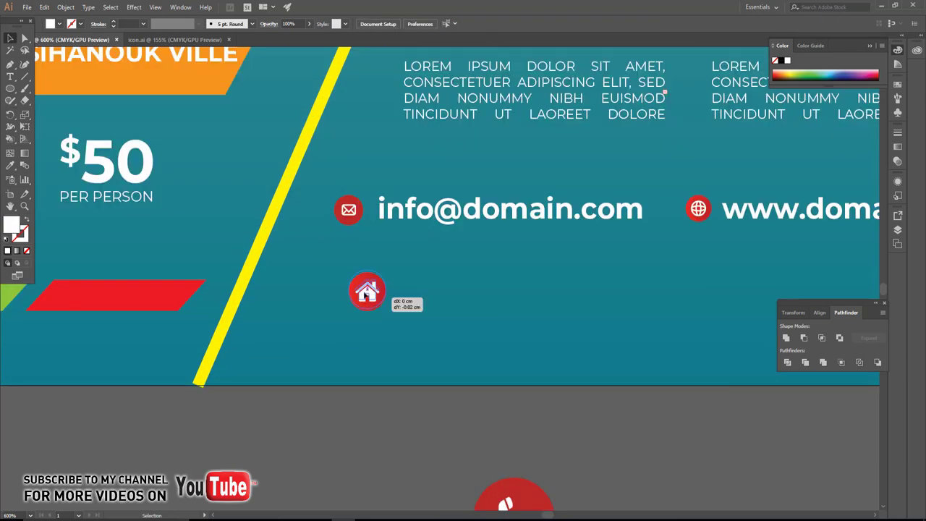
Set the envelope, house and globe icons to 0.4 cm height, then copy the e-mail line beside the house
{"action": "left_click", "coordinate": [362, 214]}
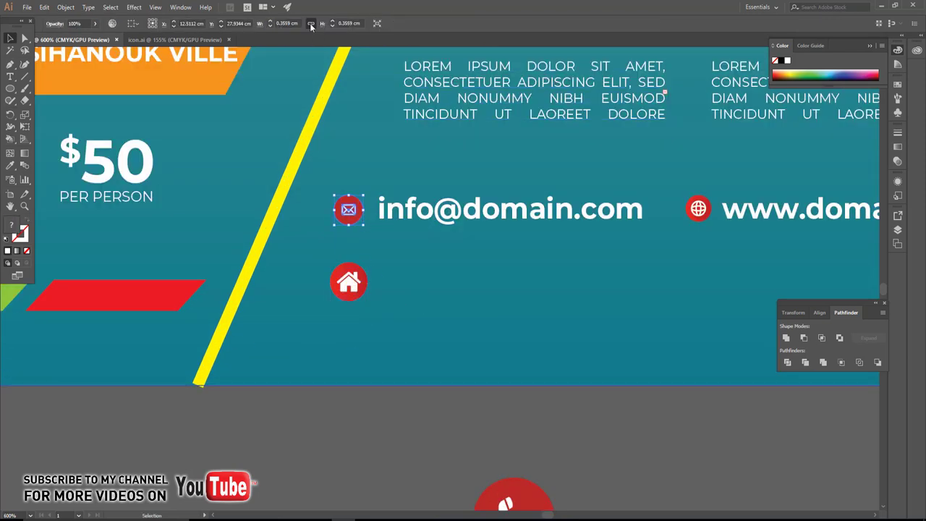
{"action": "triple_click", "coordinate": [346, 23]}
{"action": "type", "text": "0.4"}
{"action": "key", "text": "Return"}
{"action": "left_click", "coordinate": [346, 285]}
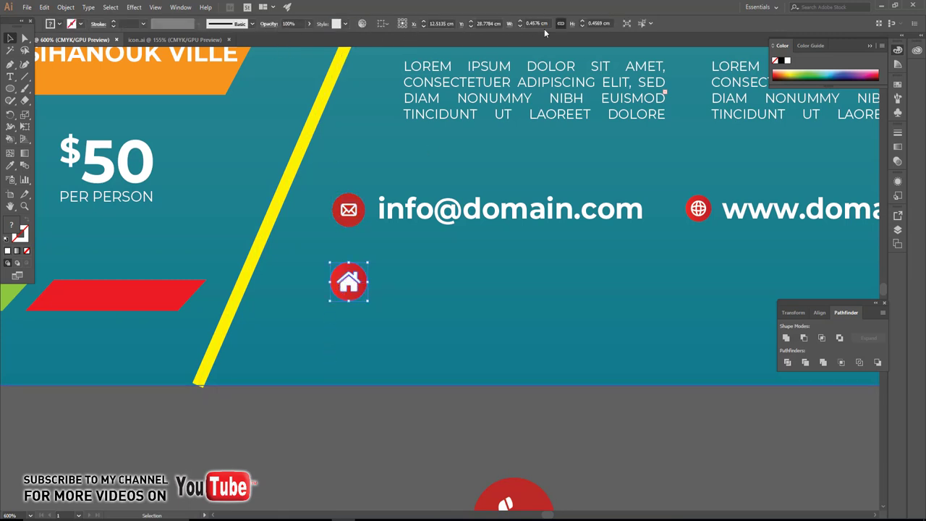
{"action": "triple_click", "coordinate": [597, 23]}
{"action": "key", "text": "Return"}
{"action": "left_click", "coordinate": [698, 209]}
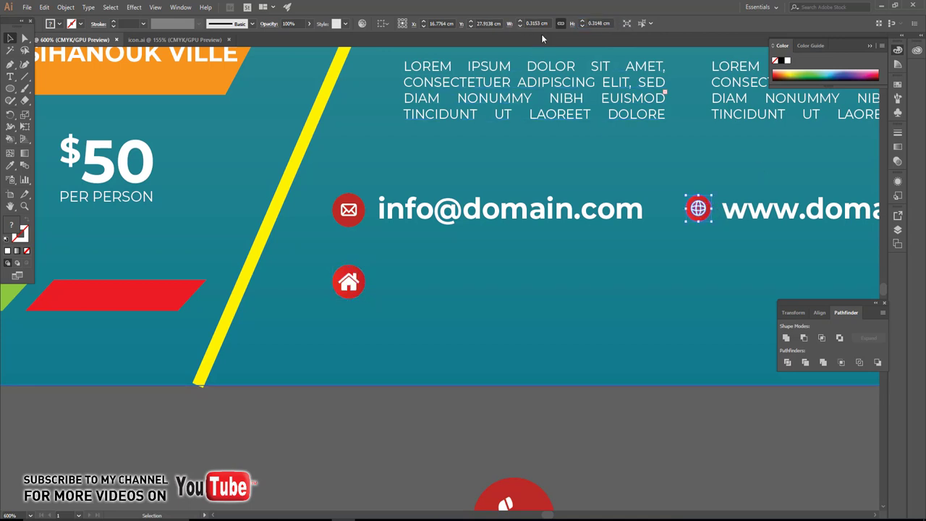
{"action": "triple_click", "coordinate": [597, 23]}
{"action": "type", "text": "0.4"}
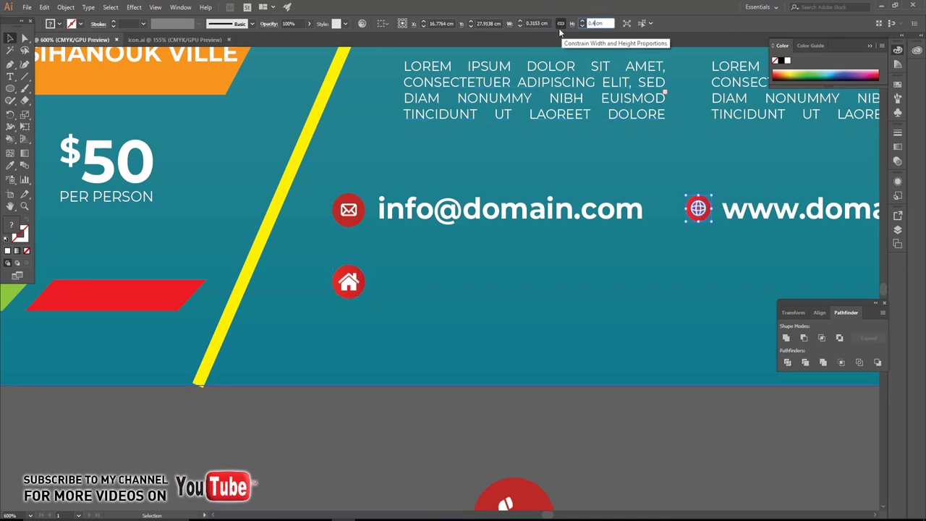
{"action": "key", "text": "Return"}
{"action": "left_click", "coordinate": [577, 459]}
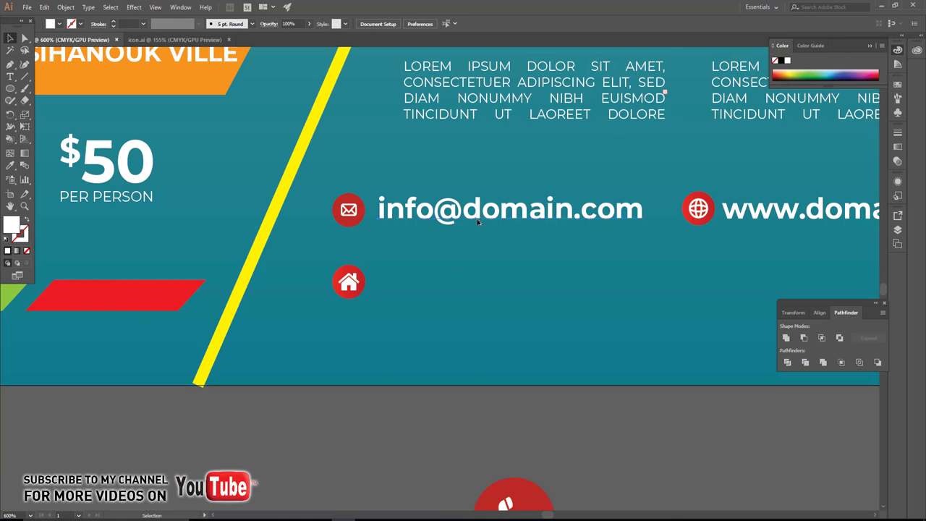
{"action": "left_click_drag", "start_coordinate": [477, 222], "coordinate": [475, 286]}
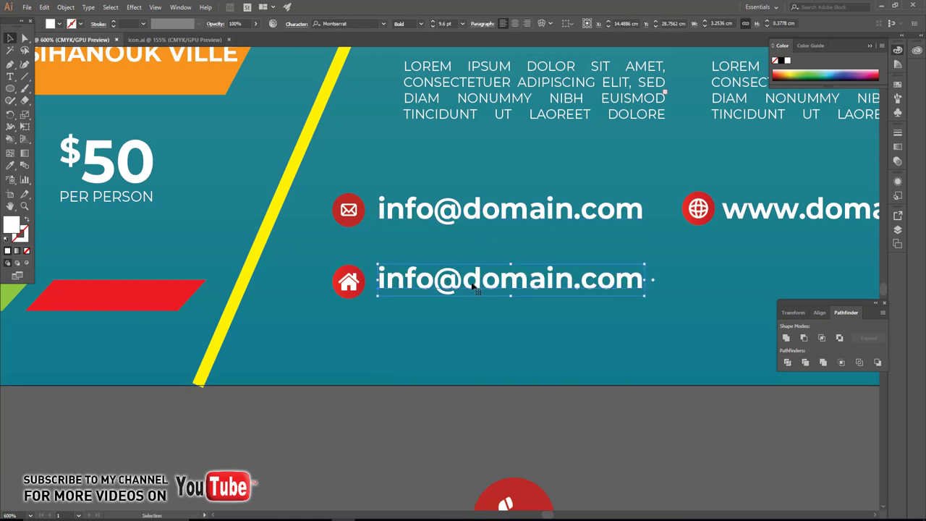
Replace the copied line's text with 'street 001, new market, your city, country'
{"action": "double_click", "coordinate": [430, 279]}
{"action": "key", "text": "ctrl+a"}
{"action": "type", "text": "str"}
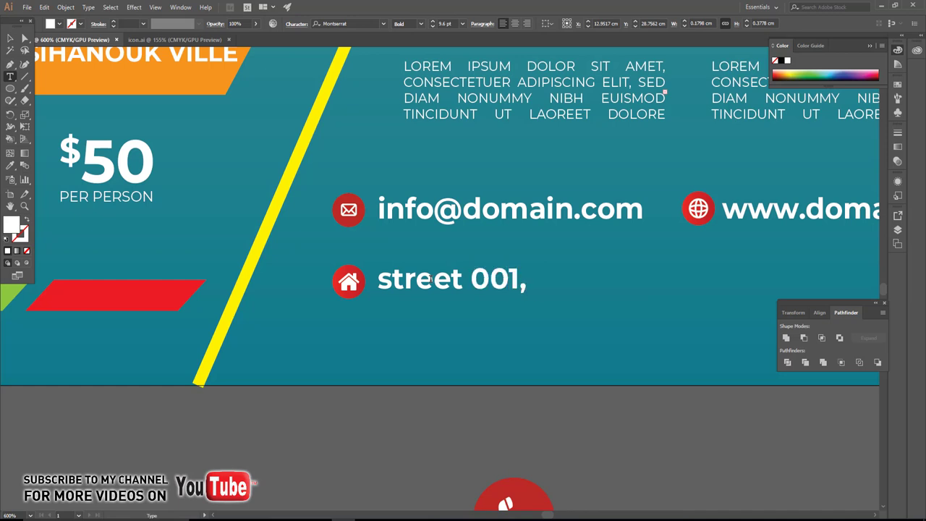
{"action": "type", "text": "eet 001, new"}
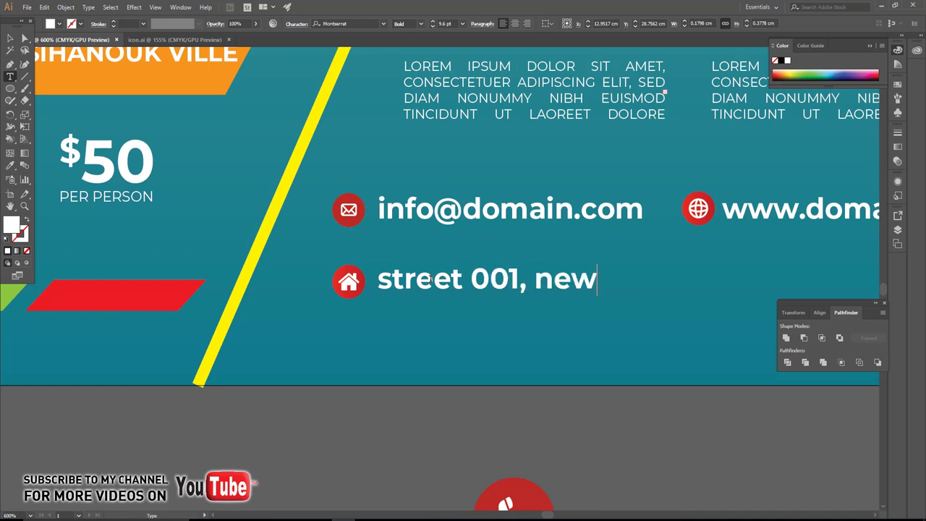
{"action": "type", "text": " market, "}
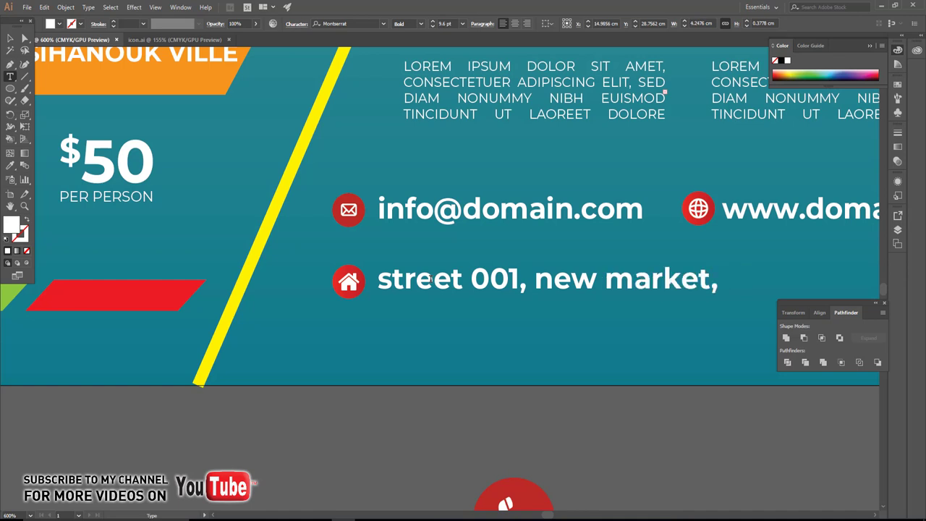
{"action": "type", "text": "your city,"}
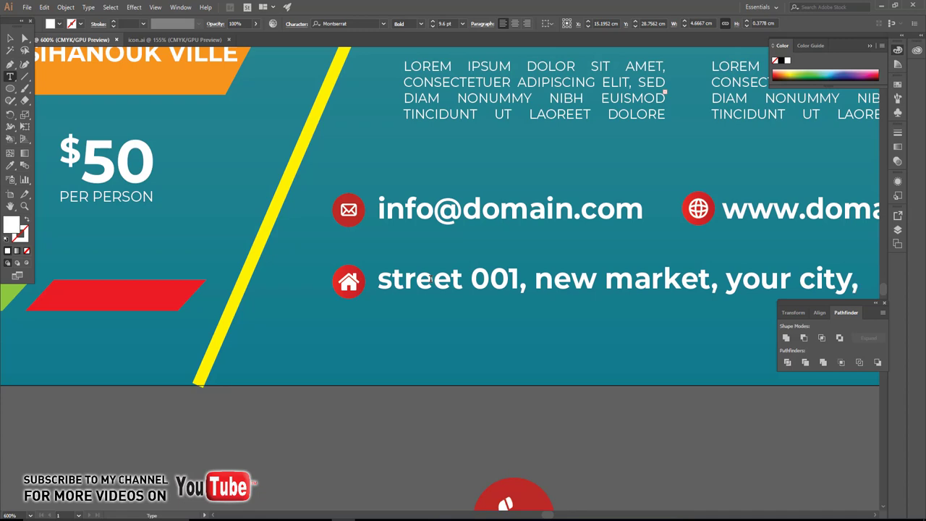
{"action": "type", "text": " country"}
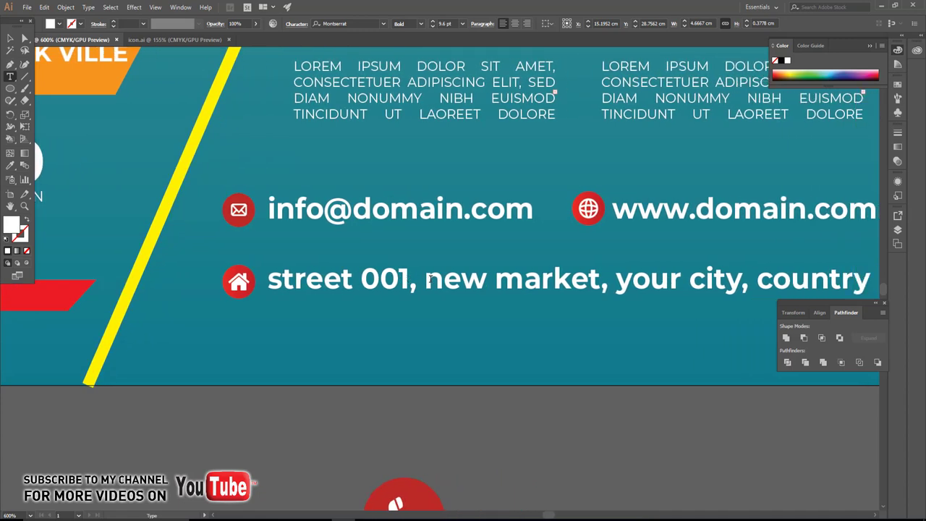
{"action": "left_click", "coordinate": [9, 37]}
Zoom out and move the red phone icon up onto the flyer
{"action": "key", "text": "ctrl+minus"}
{"action": "key", "text": "ctrl+minus"}
{"action": "key", "text": "ctrl+minus"}
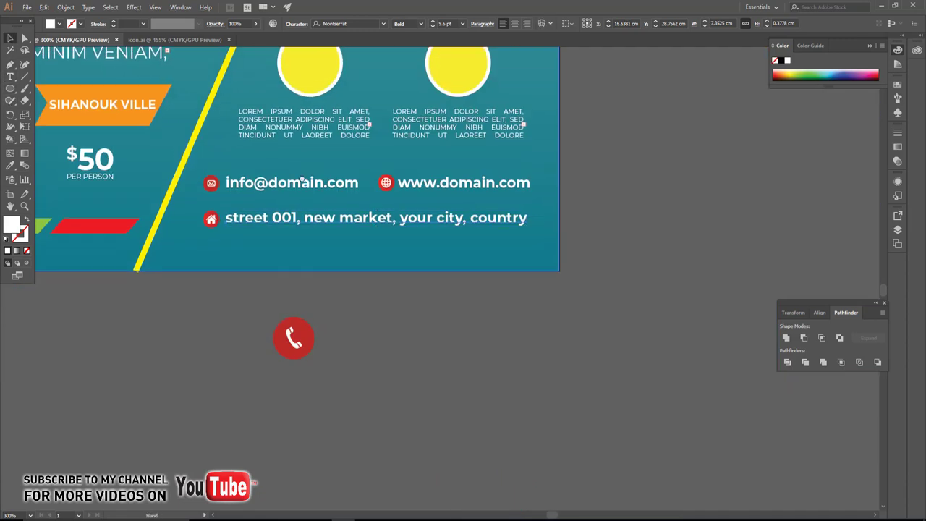
{"action": "left_click", "coordinate": [383, 315]}
{"action": "mouse_move", "coordinate": [384, 314]}
{"action": "left_mouse_down"}
{"action": "mouse_move", "coordinate": [469, 425]}
{"action": "mouse_move", "coordinate": [333, 97]}
{"action": "mouse_move", "coordinate": [391, 321]}
{"action": "mouse_move", "coordinate": [411, 121]}
{"action": "mouse_move", "coordinate": [432, 138]}
{"action": "mouse_move", "coordinate": [417, 132]}
{"action": "left_mouse_up"}
Centre the phone icon on the artboard and fill its circle white
{"action": "left_click", "coordinate": [383, 23]}
{"action": "left_click", "coordinate": [406, 57]}
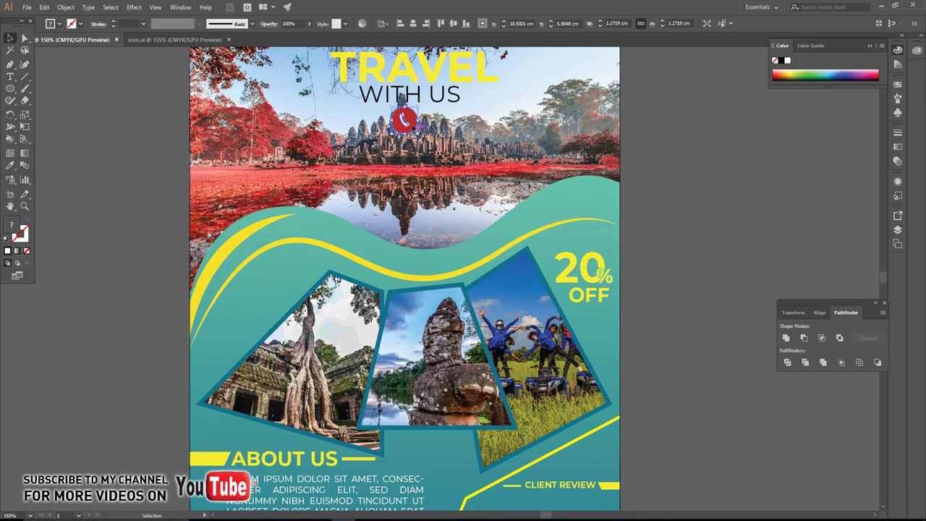
{"action": "scroll", "coordinate": [413, 126], "scroll_direction": "up", "scroll_amount": 3}
{"action": "double_click", "coordinate": [416, 108]}
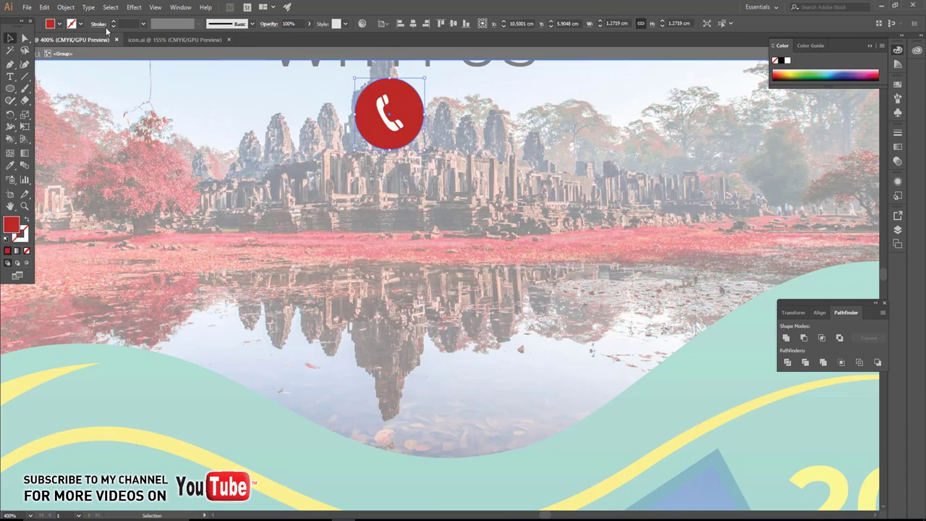
{"action": "left_click", "coordinate": [59, 23]}
{"action": "left_click", "coordinate": [18, 41]}
Make the phone handset red and enlarge it inside the white circle
{"action": "left_click", "coordinate": [389, 111]}
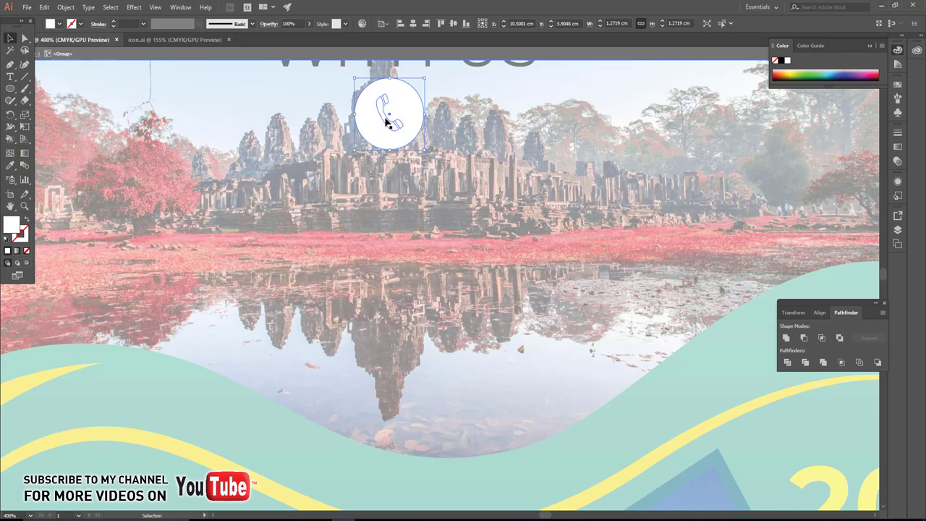
{"action": "left_click", "coordinate": [58, 25]}
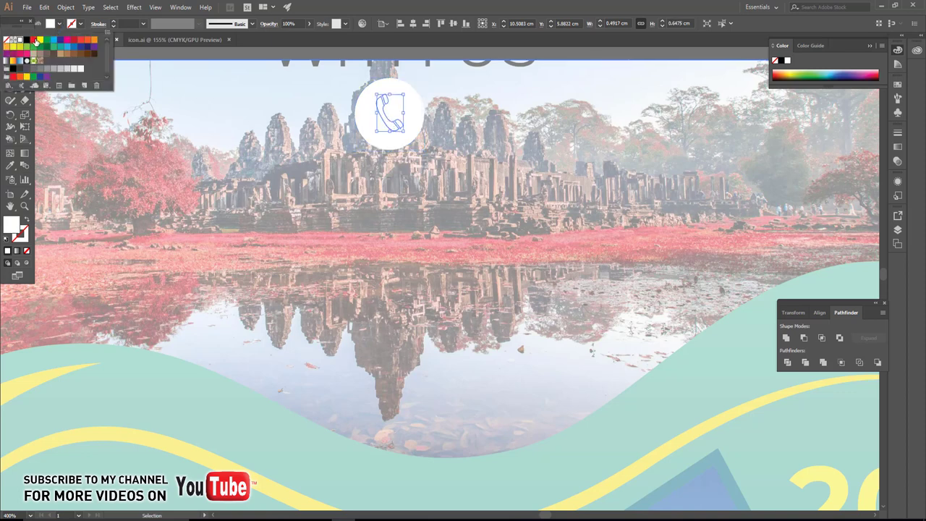
{"action": "left_click", "coordinate": [34, 40]}
{"action": "left_click", "coordinate": [26, 40]}
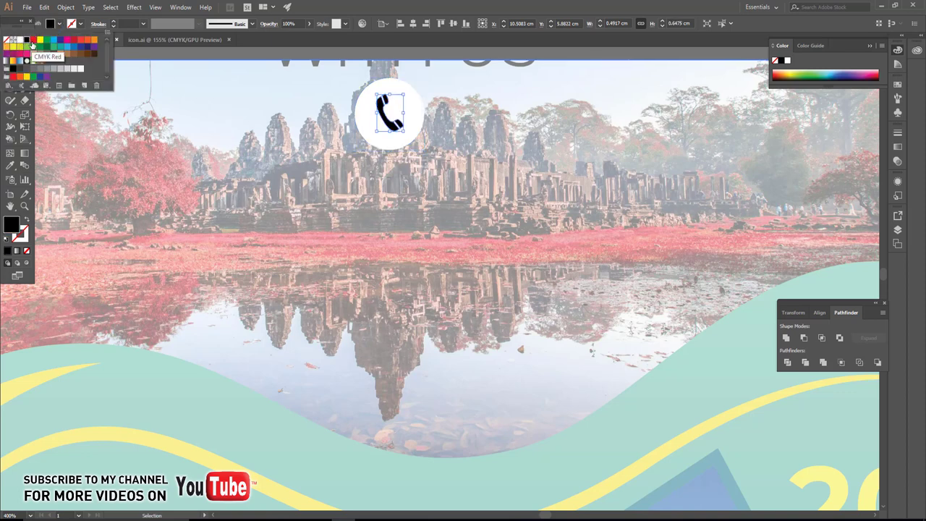
{"action": "left_click", "coordinate": [31, 44]}
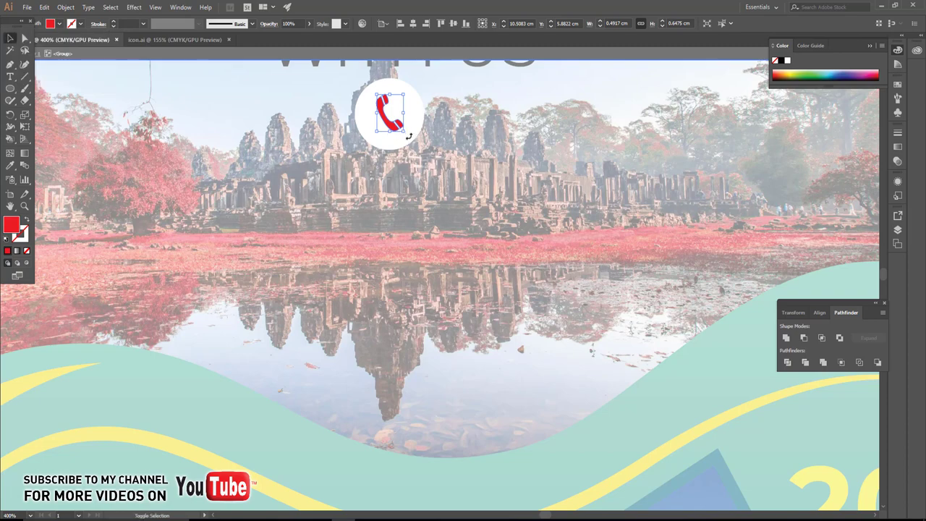
{"action": "left_click_drag", "start_coordinate": [405, 133], "coordinate": [359, 210]}
{"action": "scroll", "coordinate": [324, 189], "scroll_direction": "down", "scroll_amount": 2}
{"action": "left_click", "coordinate": [357, 132]}
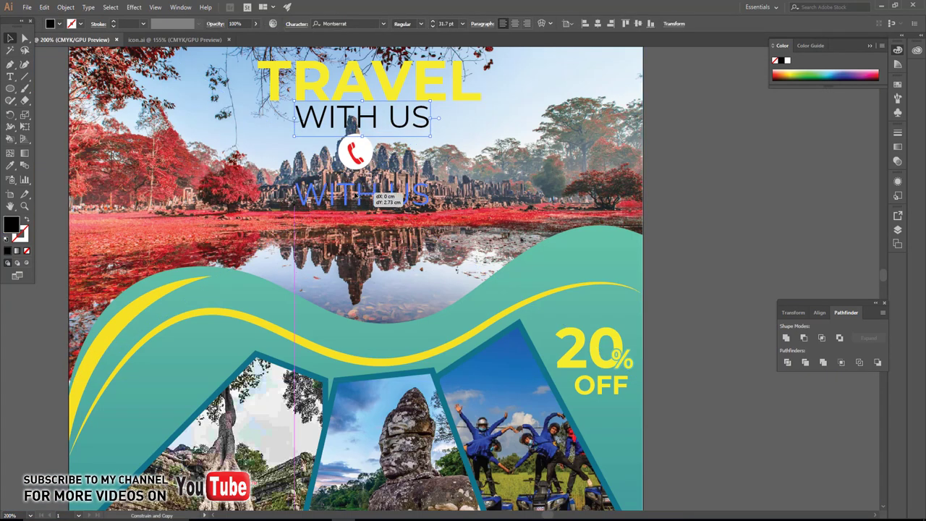
{"action": "double_click", "coordinate": [359, 195]}
{"action": "key", "text": "ctrl+a"}
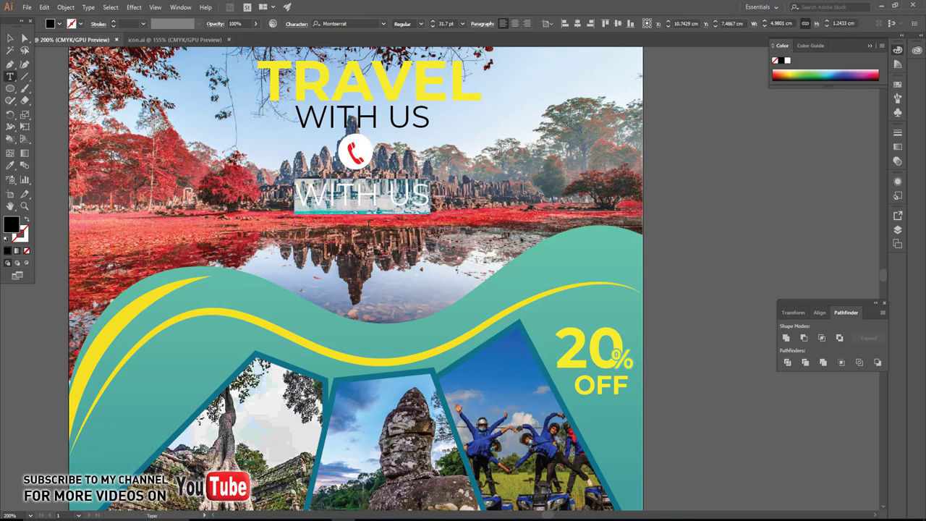
{"action": "type", "text": "01233456"}
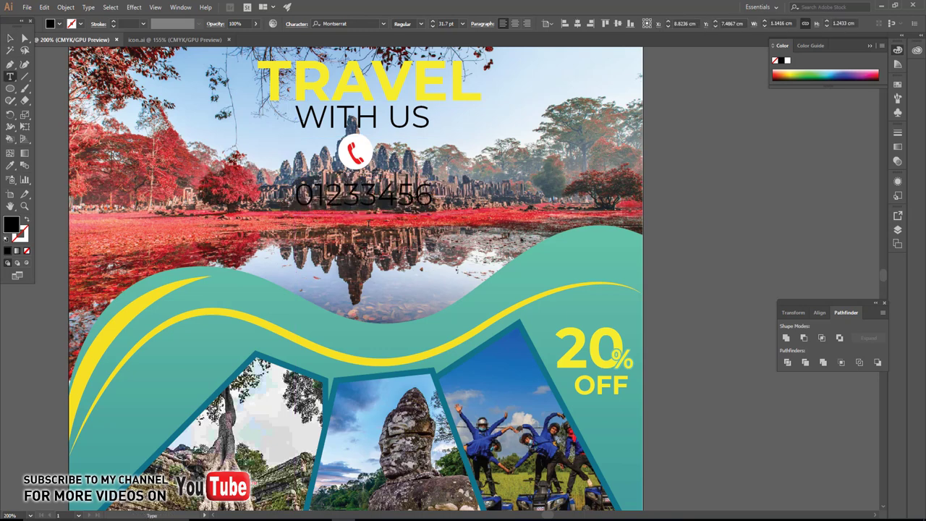
{"action": "type", "text": "789"}
{"action": "left_click", "coordinate": [10, 38]}
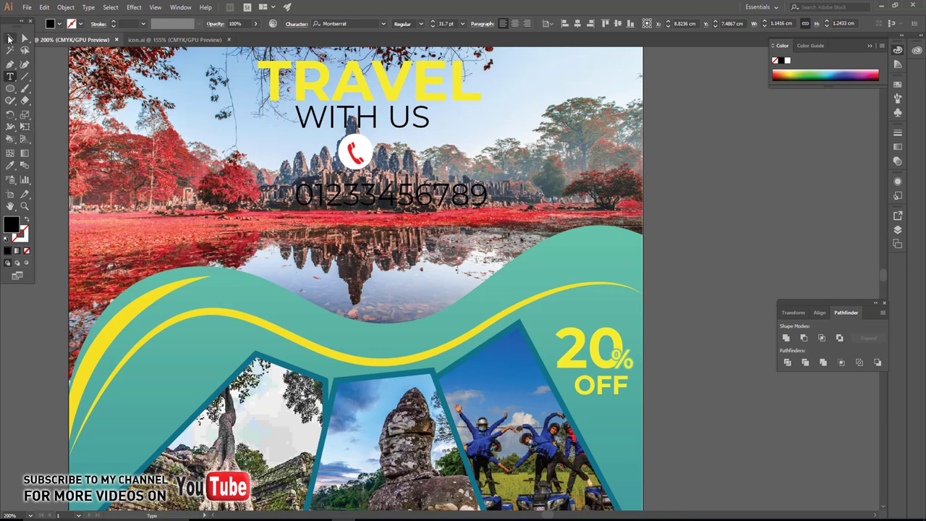
{"action": "left_click", "coordinate": [597, 25]}
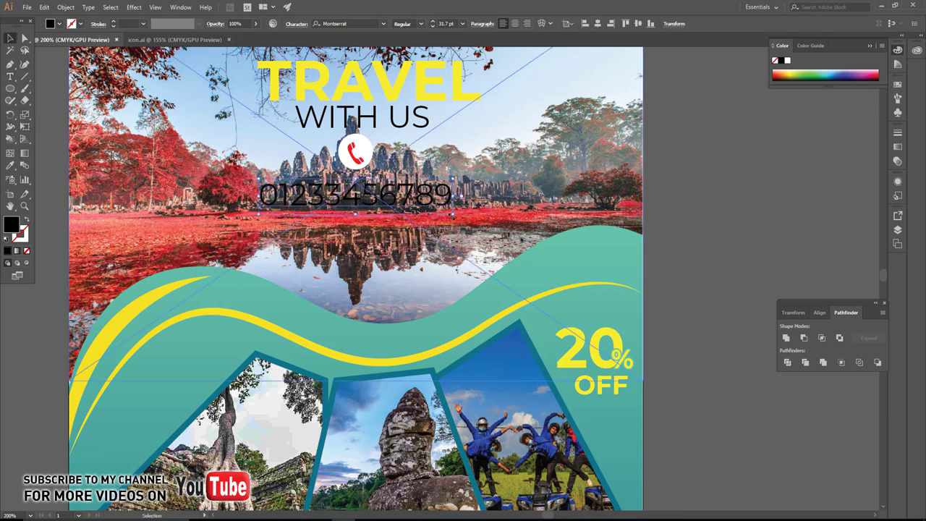
{"action": "left_click_drag", "start_coordinate": [452, 215], "coordinate": [454, 216]}
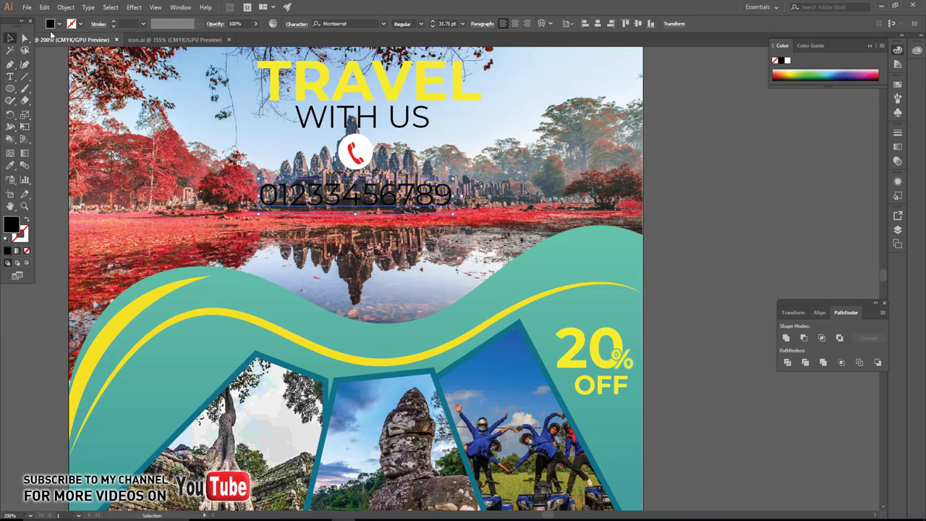
Fill the phone number white and zoom in on it
{"action": "left_click", "coordinate": [51, 26]}
{"action": "left_click", "coordinate": [20, 44]}
{"action": "left_click", "coordinate": [692, 242]}
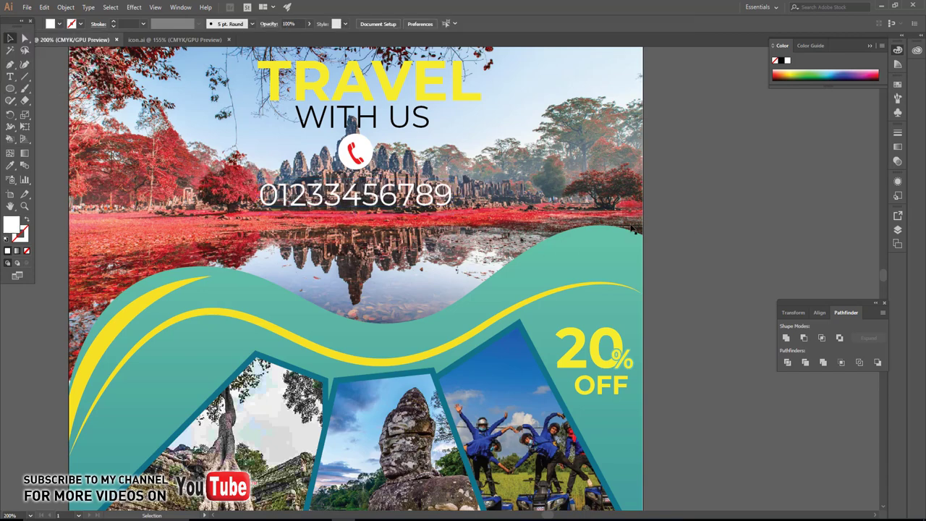
{"action": "key", "text": "ctrl+plus"}
{"action": "left_click", "coordinate": [382, 221]}
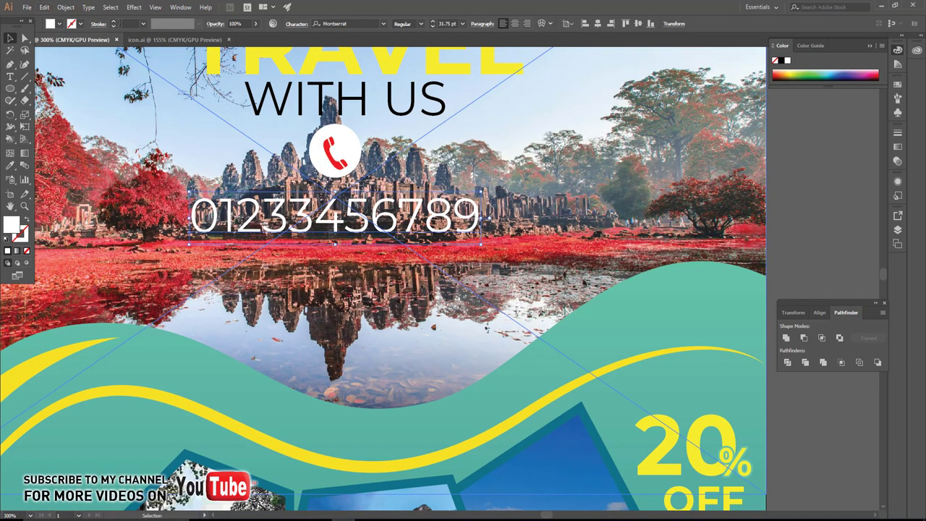
Give the phone number a 5 pt white stroke with round joins
{"action": "left_click", "coordinate": [112, 23]}
{"action": "left_click", "coordinate": [112, 22]}
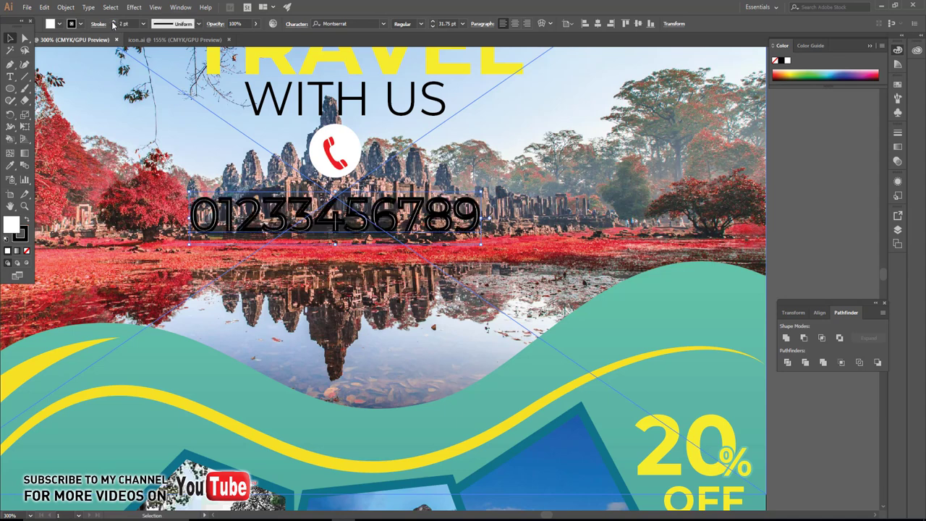
{"action": "left_click", "coordinate": [897, 136]}
{"action": "left_click", "coordinate": [824, 171]}
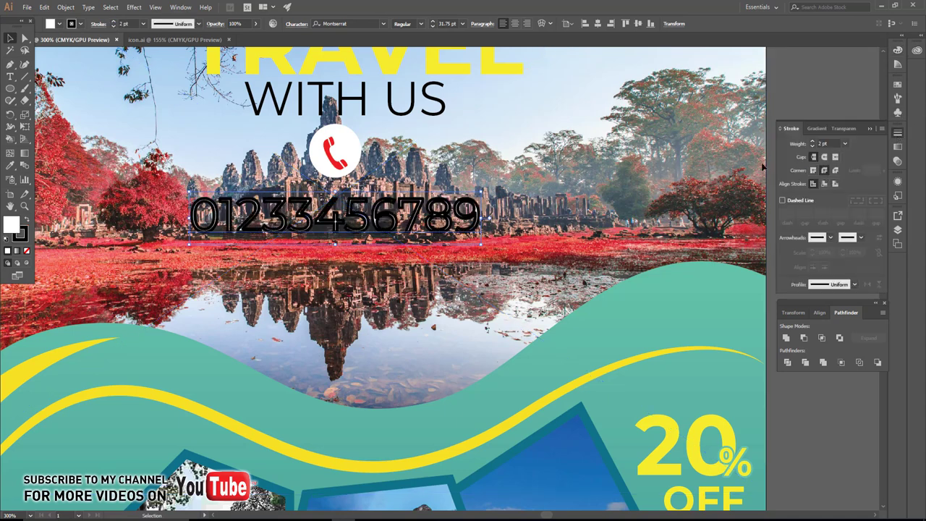
{"action": "left_click", "coordinate": [80, 24]}
{"action": "left_click", "coordinate": [20, 42]}
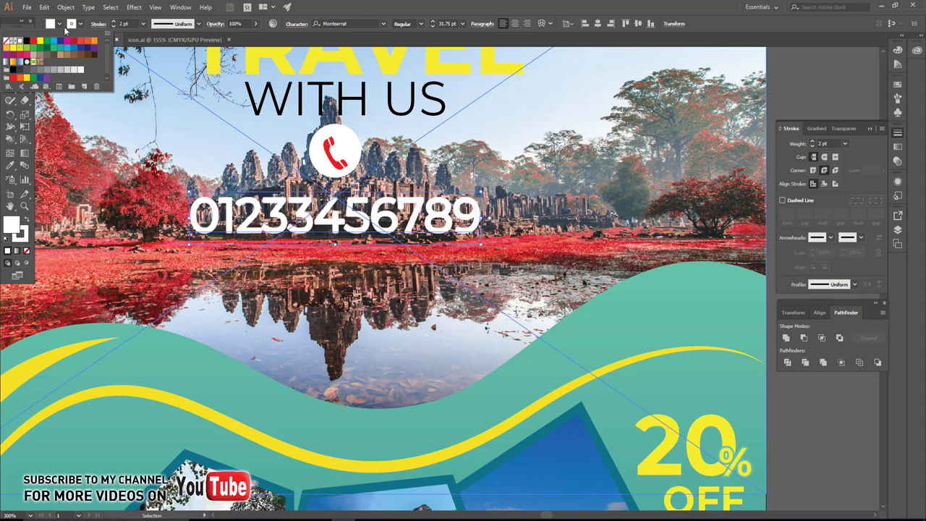
{"action": "left_click", "coordinate": [112, 22]}
{"action": "left_click", "coordinate": [113, 22]}
{"action": "left_click", "coordinate": [112, 21]}
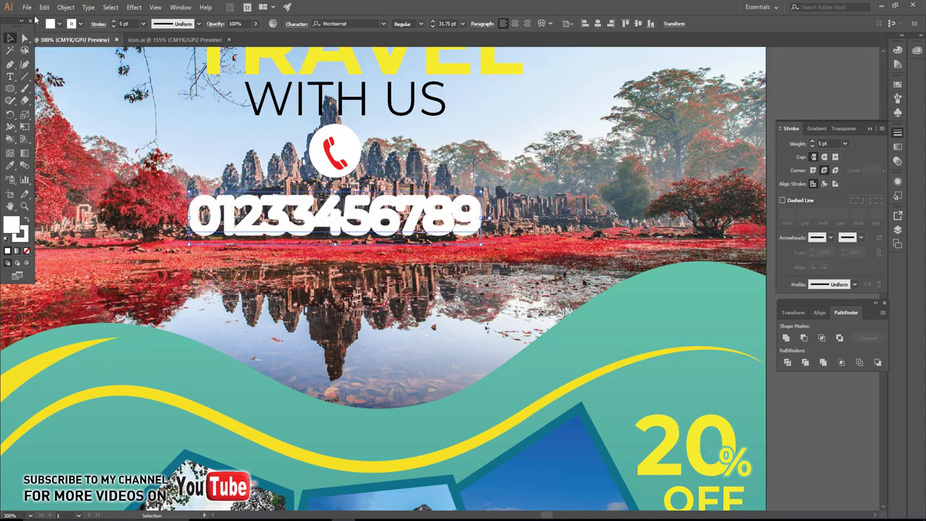
Paste a copy in front with no stroke and black fill
{"action": "left_click", "coordinate": [44, 6]}
{"action": "left_click", "coordinate": [58, 55]}
{"action": "left_click", "coordinate": [44, 6]}
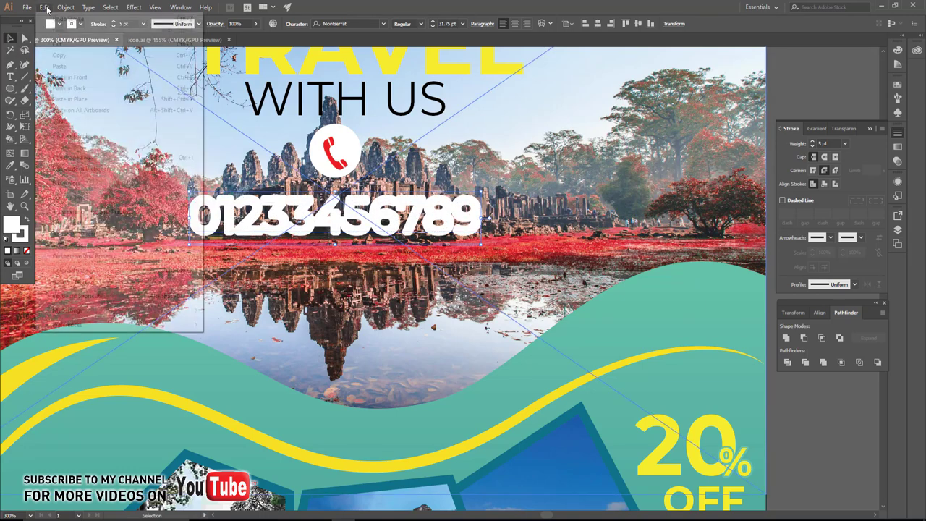
{"action": "left_click", "coordinate": [61, 76]}
{"action": "left_click", "coordinate": [78, 24]}
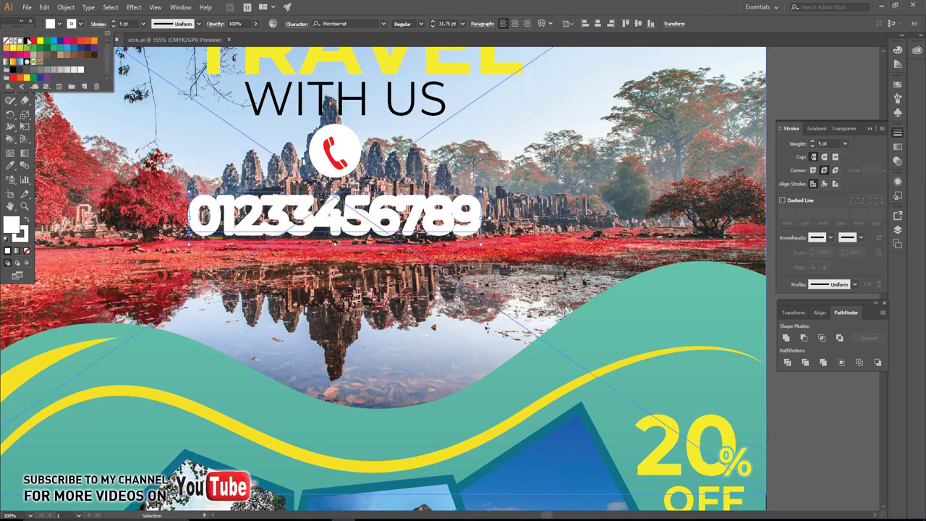
{"action": "left_click", "coordinate": [6, 42]}
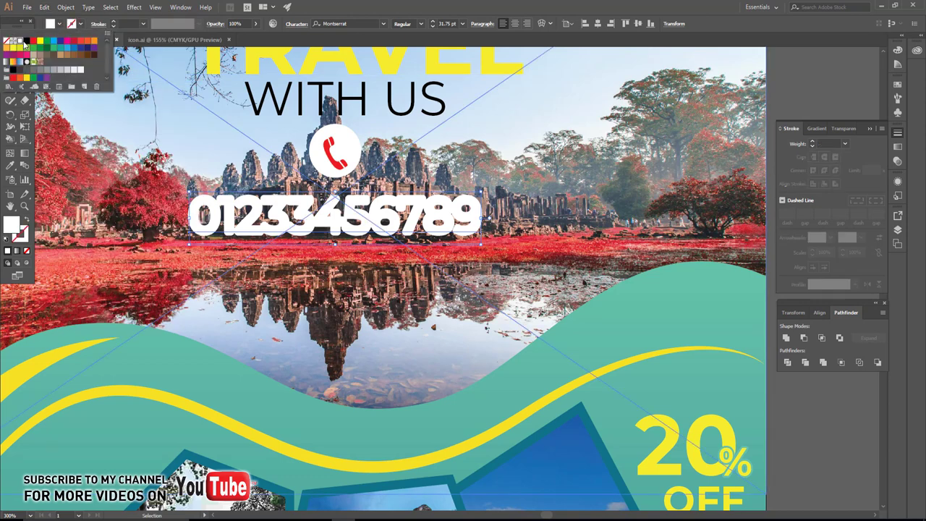
{"action": "left_click", "coordinate": [27, 42]}
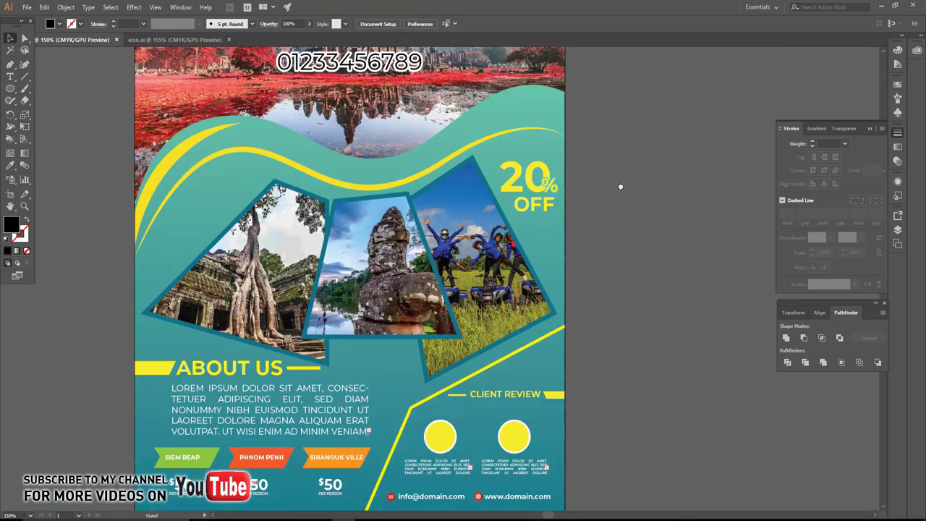
Give the three-photo collage a Multiply drop shadow: 75% opacity, 0.25 cm offsets, 0.18 cm blur
{"action": "scroll", "coordinate": [620, 187], "scroll_direction": "down", "scroll_amount": 2}
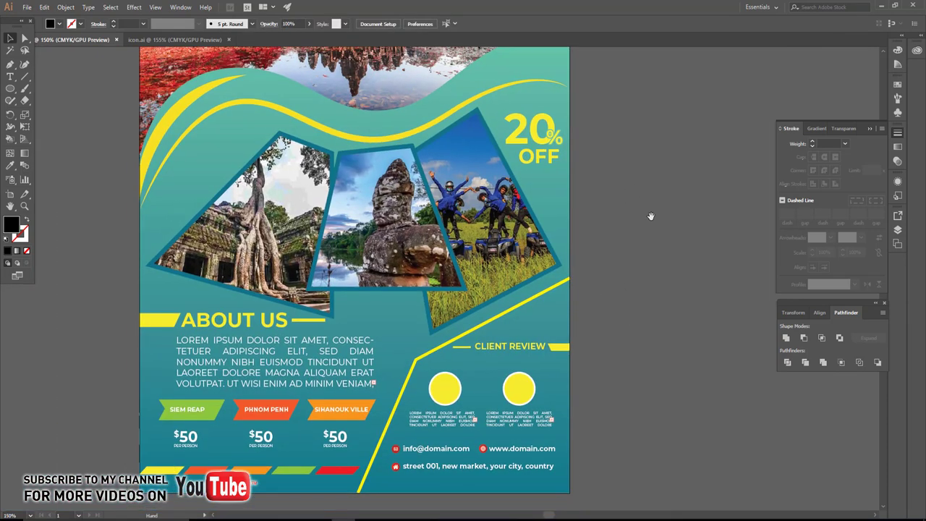
{"action": "scroll", "coordinate": [651, 268], "scroll_direction": "down", "scroll_amount": 1}
{"action": "scroll", "coordinate": [633, 284], "scroll_direction": "down", "scroll_amount": 1}
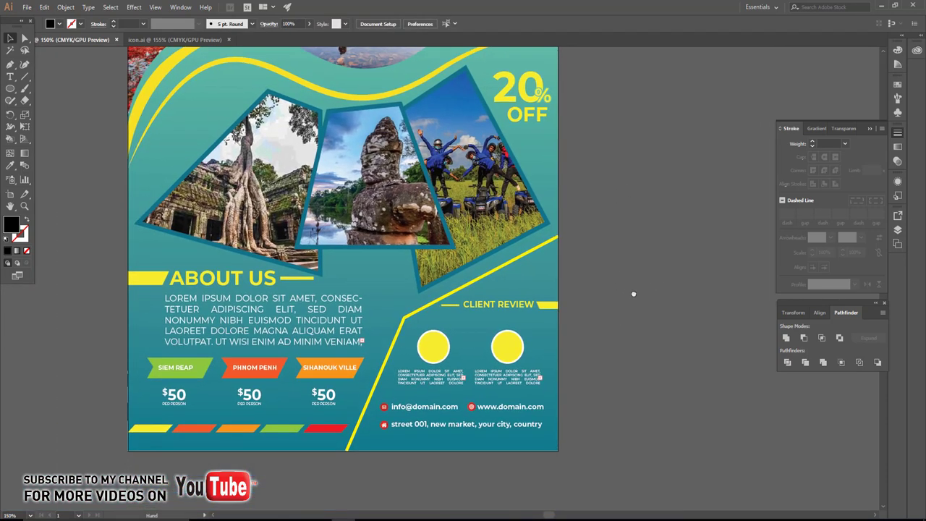
{"action": "scroll", "coordinate": [637, 289], "scroll_direction": "down", "scroll_amount": 1}
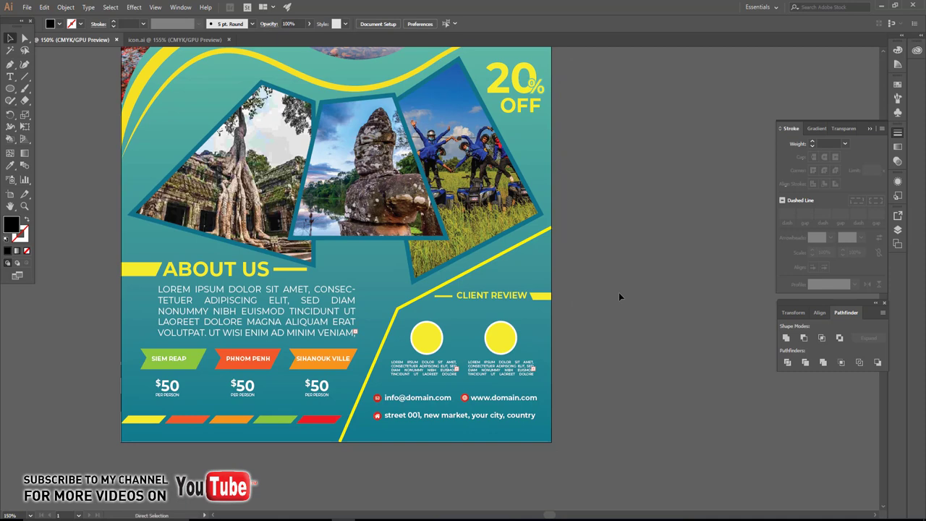
{"action": "key", "text": "ctrl+0"}
{"action": "scroll", "coordinate": [656, 330], "scroll_direction": "down", "scroll_amount": 1}
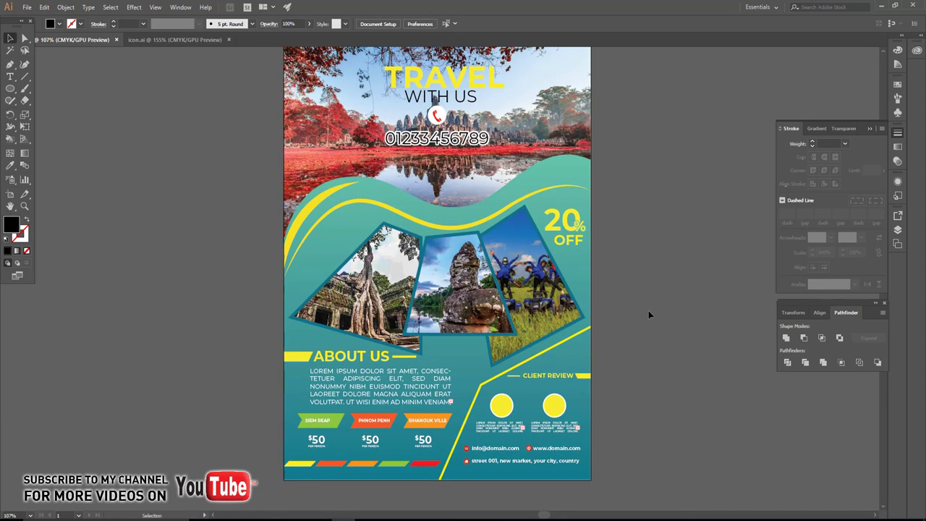
{"action": "left_click", "coordinate": [481, 295]}
{"action": "left_click", "coordinate": [134, 7]}
{"action": "mouse_move", "coordinate": [146, 120]}
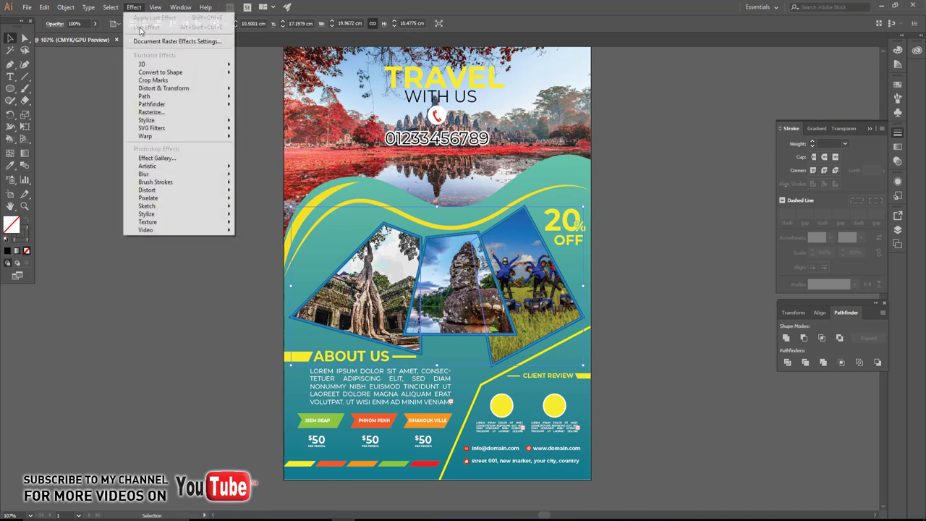
{"action": "left_click", "coordinate": [244, 123]}
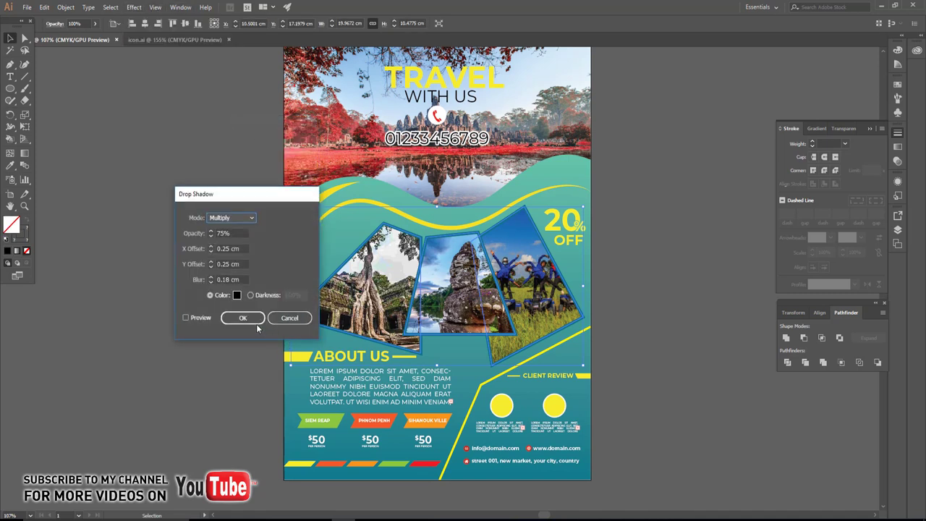
{"action": "left_click", "coordinate": [191, 317]}
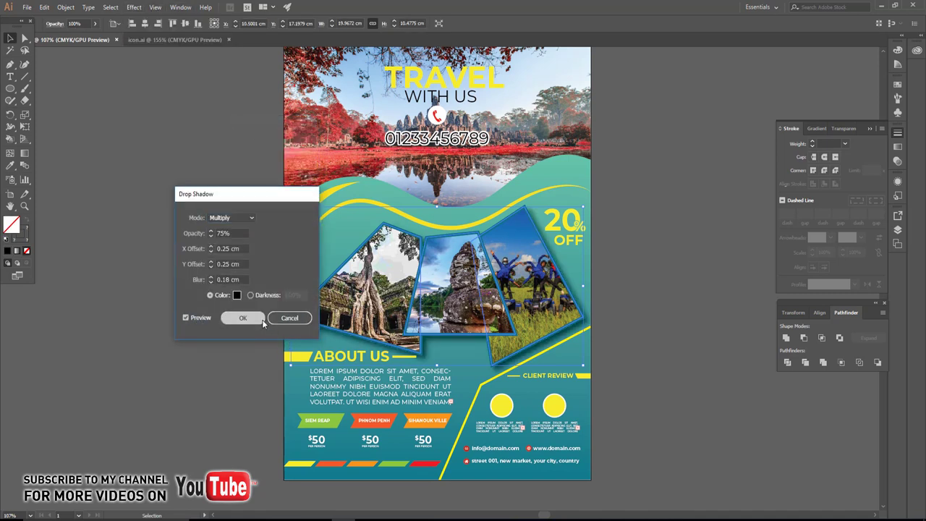
{"action": "left_click", "coordinate": [243, 317]}
Briefly select the yellow curved stripe, then clear the selection
{"action": "left_click", "coordinate": [173, 346]}
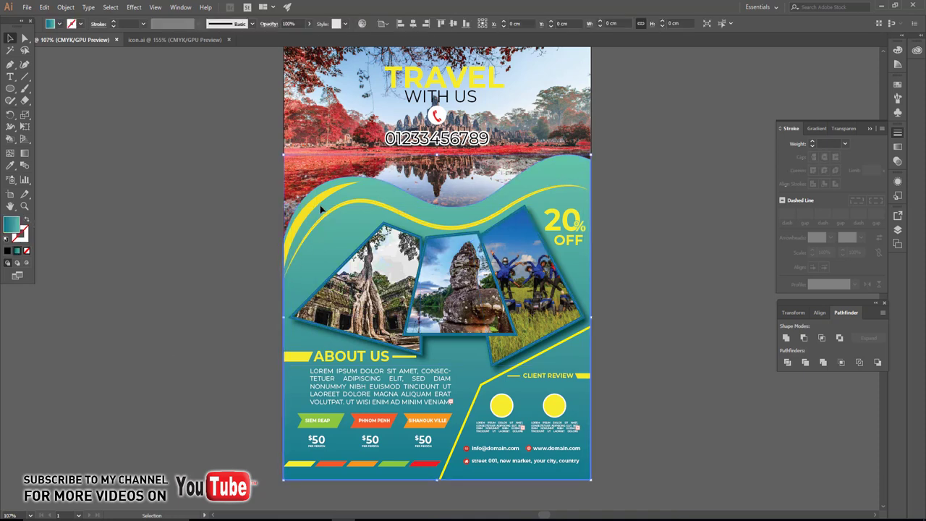
{"action": "left_click", "coordinate": [359, 224]}
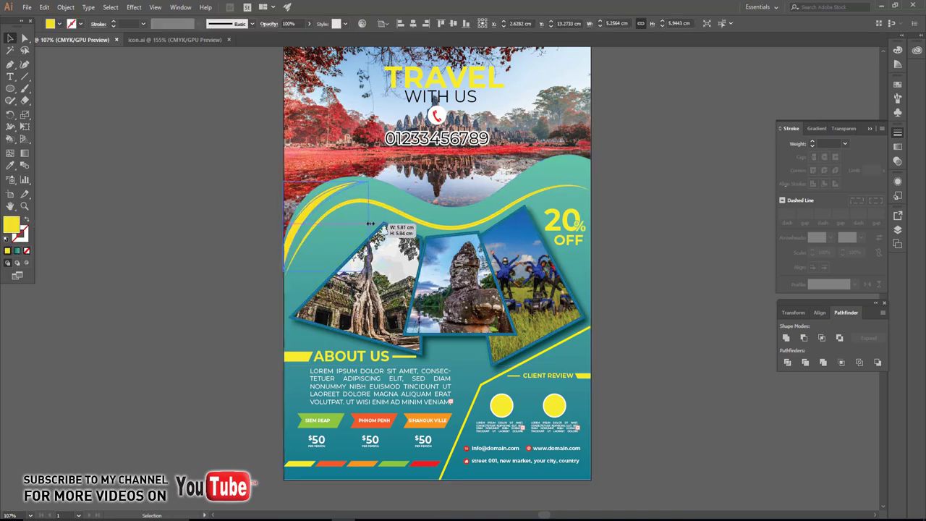
{"action": "left_click", "coordinate": [227, 195]}
{"action": "scroll", "coordinate": [371, 199], "scroll_direction": "right", "scroll_amount": 2}
Drop-shadow the teal wave upward onto the photo with X offset 0 and Y offset -0.25 cm
{"action": "left_click", "coordinate": [371, 199]}
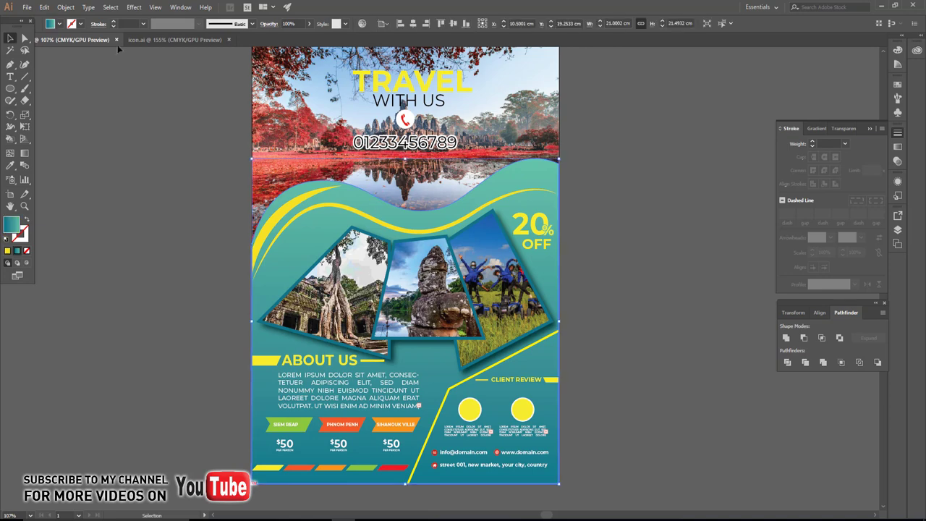
{"action": "left_click", "coordinate": [134, 7]}
{"action": "left_click", "coordinate": [266, 122]}
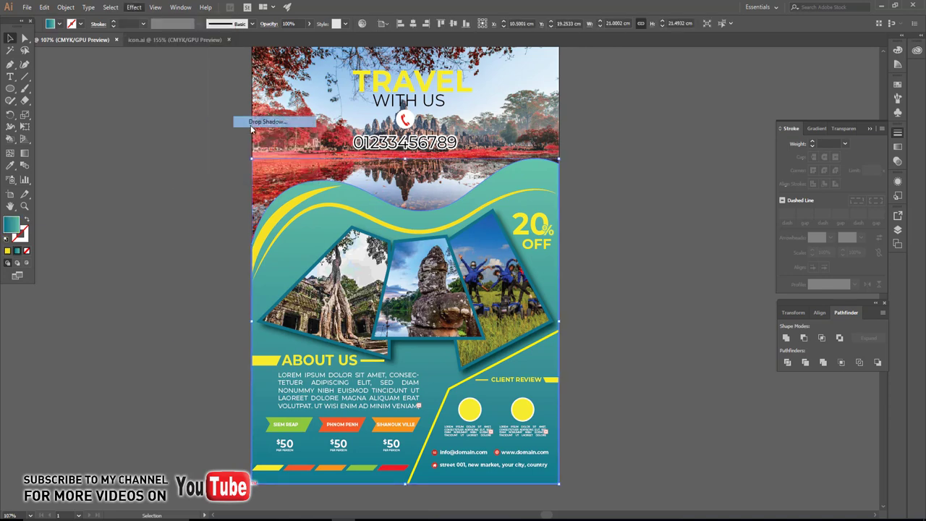
{"action": "left_click", "coordinate": [221, 248]}
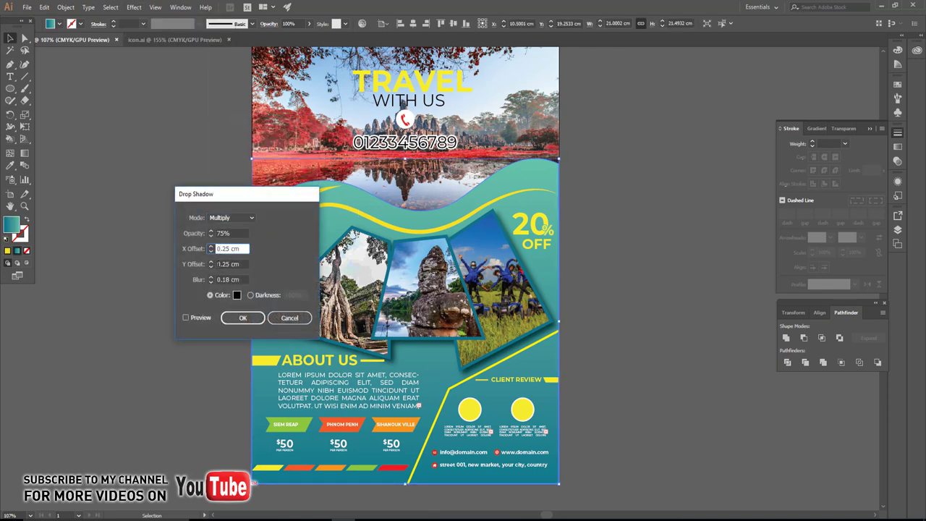
{"action": "left_click", "coordinate": [216, 264]}
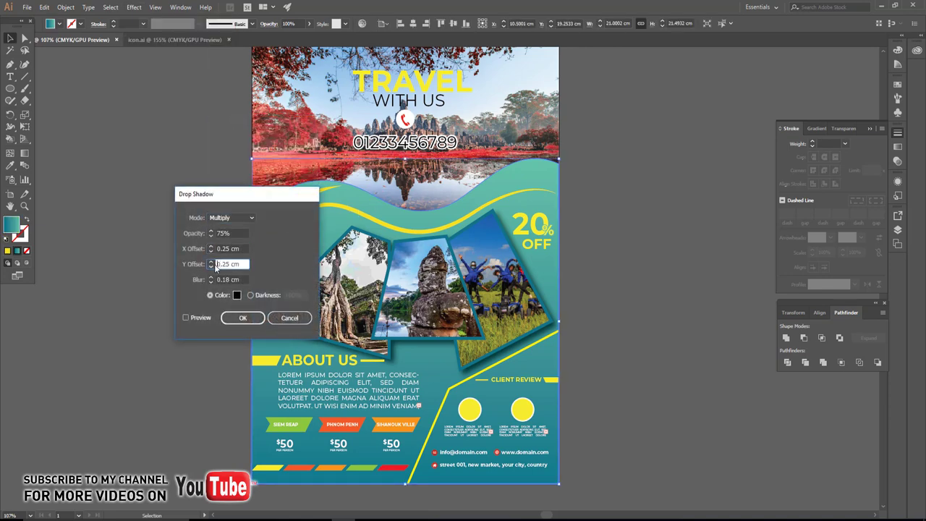
{"action": "left_click", "coordinate": [199, 318]}
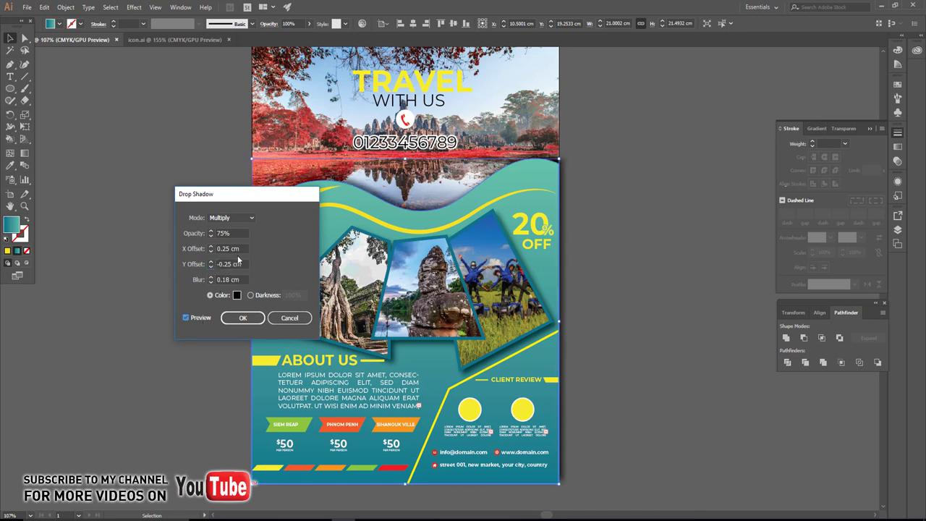
{"action": "left_click_drag", "start_coordinate": [239, 249], "coordinate": [176, 251]}
{"action": "type", "text": "0"}
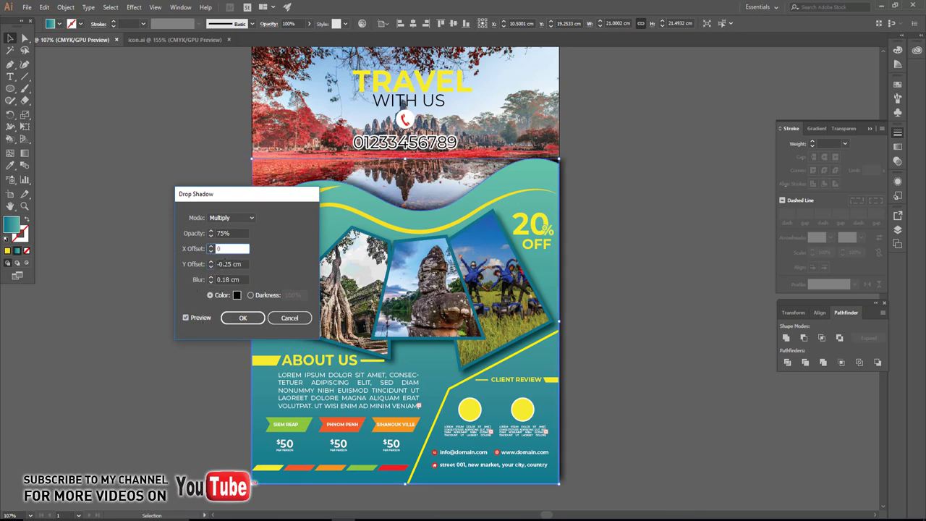
{"action": "key", "text": "Tab"}
{"action": "left_click", "coordinate": [228, 318]}
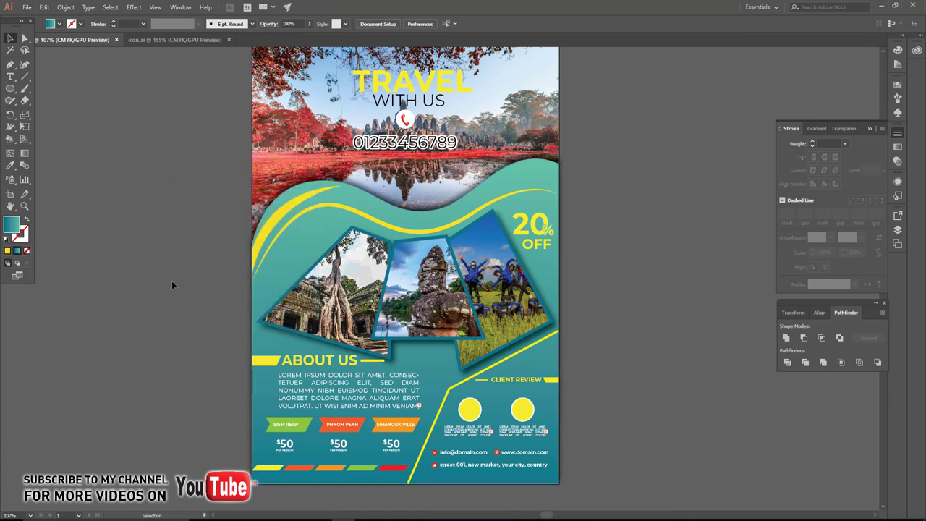
{"action": "key", "text": "ctrl+0"}
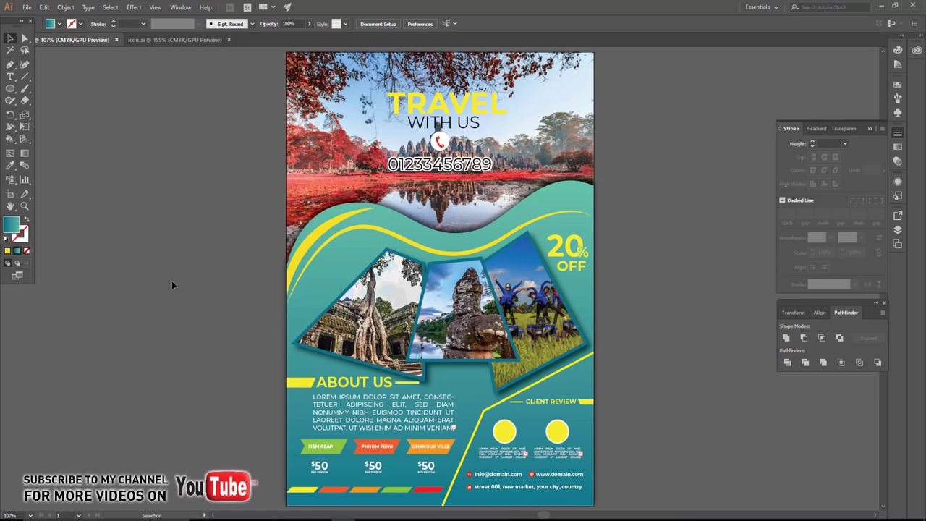